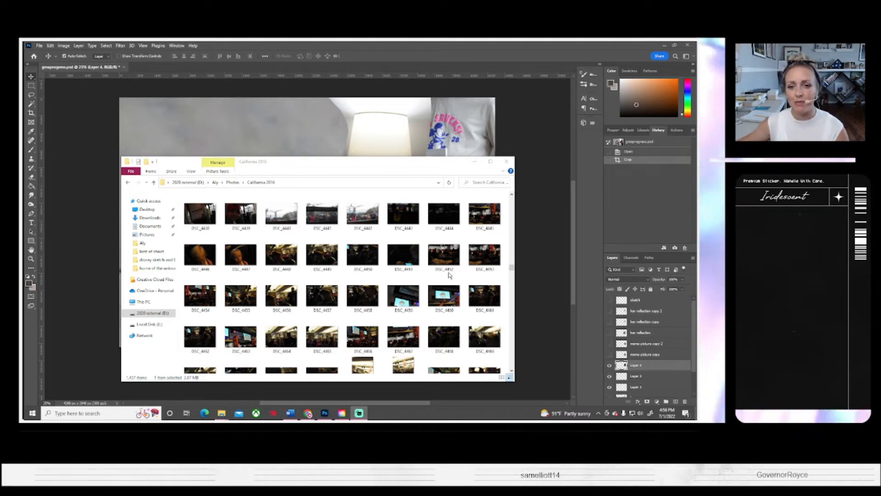
{"action": "left_click", "coordinate": [475, 162]}
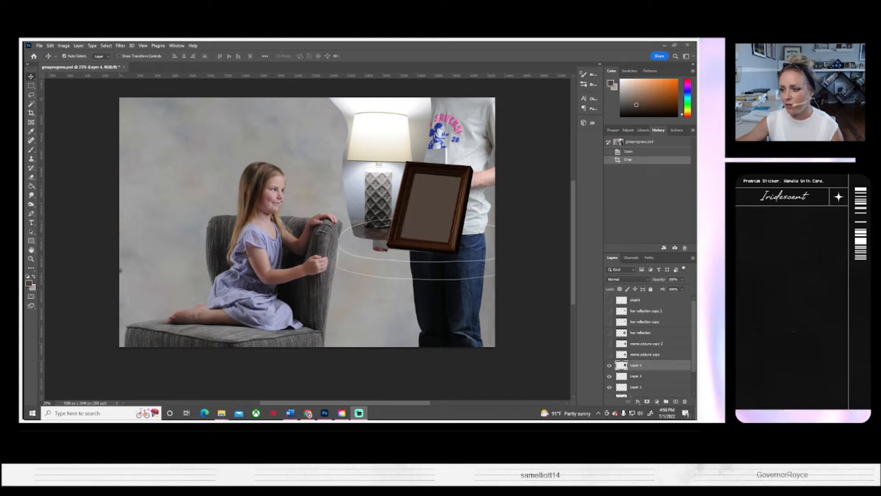
{"action": "key", "text": "super+d"}
{"action": "key", "text": "super+d"}
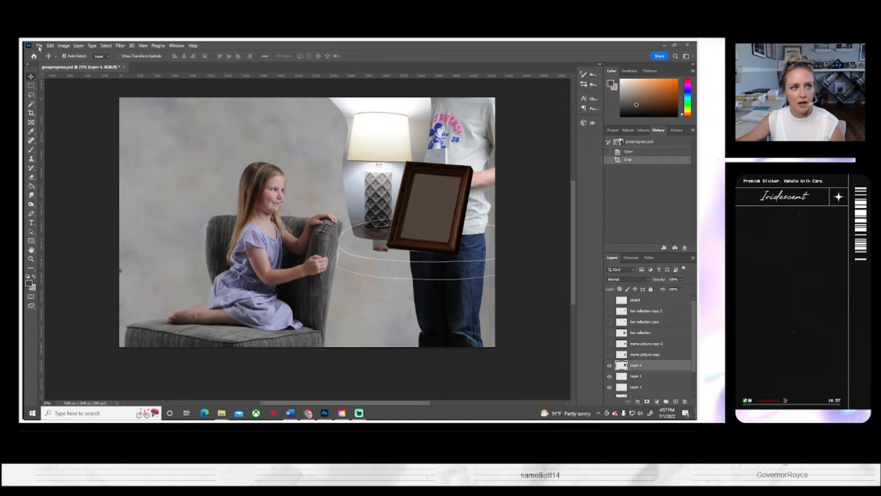
Step: Open the photo of the boy holding an American flag, and return to the composite of the girl on the armchair
{"action": "left_click", "coordinate": [39, 46]}
{"action": "key", "text": "Escape"}
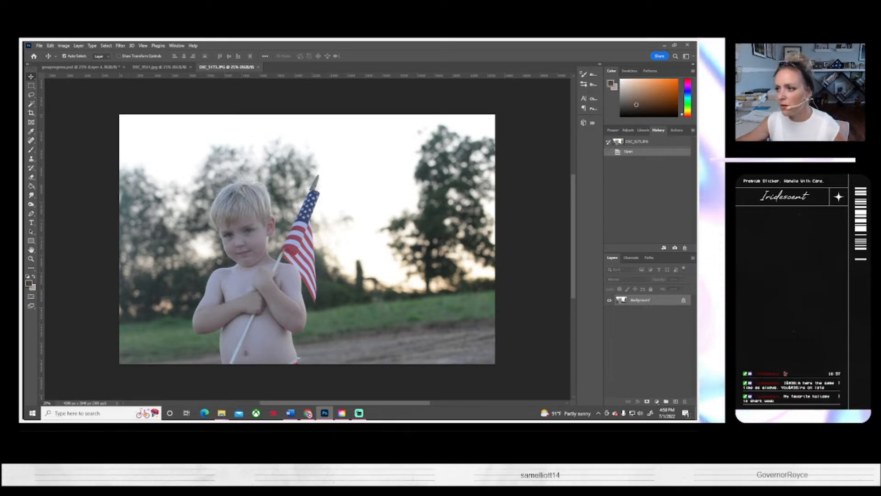
{"action": "left_click", "coordinate": [90, 68]}
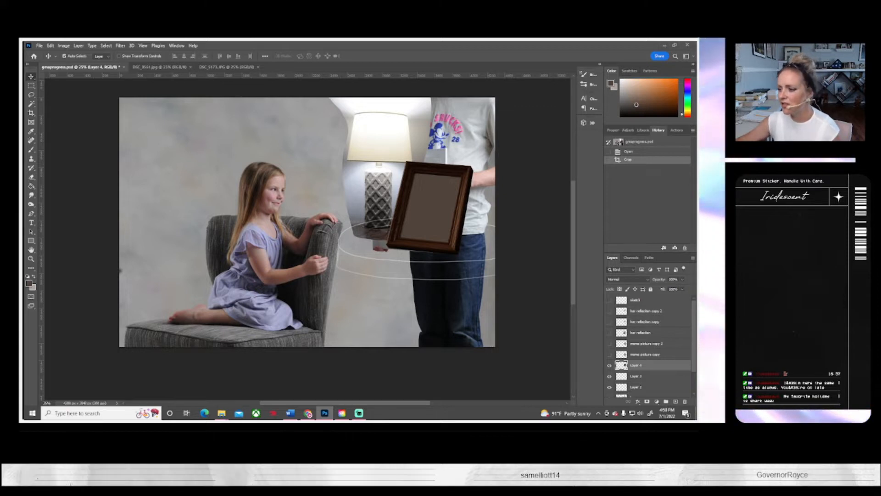
Step: Browse the California 2016 photo folder for another outdoor picture
{"action": "left_click", "coordinate": [664, 45]}
{"action": "left_click", "coordinate": [404, 364]}
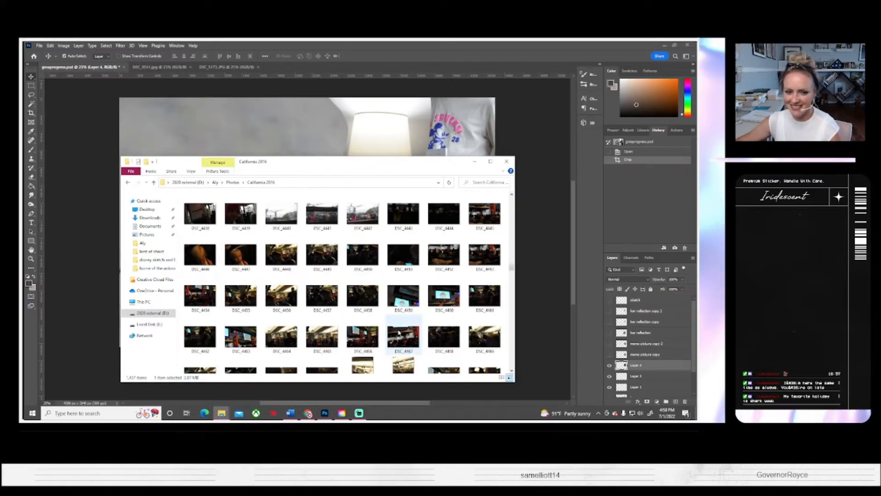
{"action": "scroll", "coordinate": [319, 277], "scroll_direction": "down", "scroll_amount": 8}
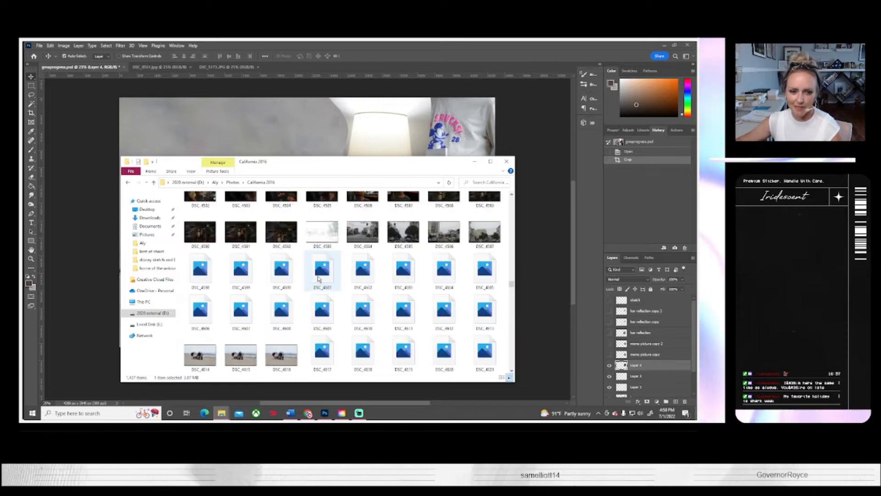
{"action": "scroll", "coordinate": [320, 278], "scroll_direction": "down", "scroll_amount": 5}
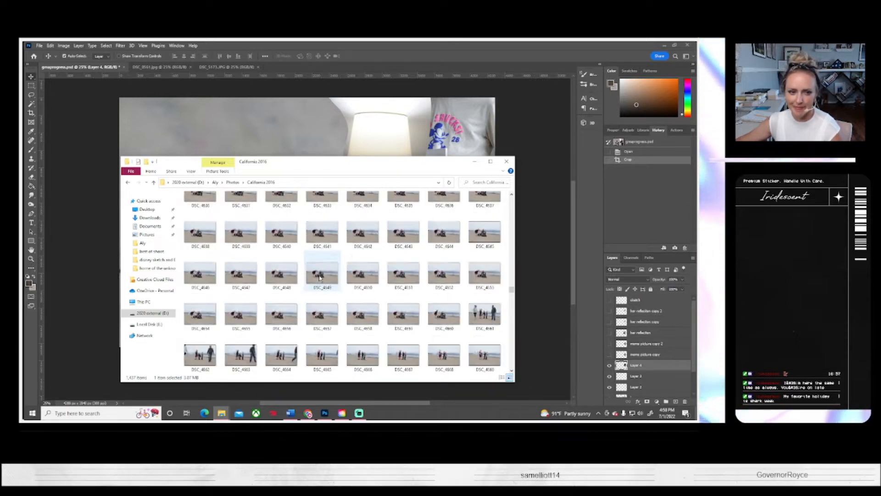
{"action": "scroll", "coordinate": [320, 277], "scroll_direction": "down", "scroll_amount": 5}
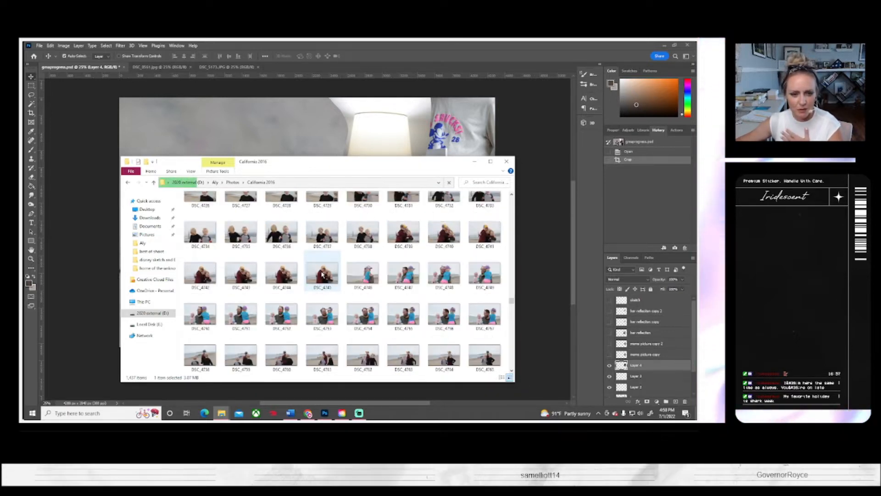
{"action": "scroll", "coordinate": [321, 274], "scroll_direction": "down", "scroll_amount": 2}
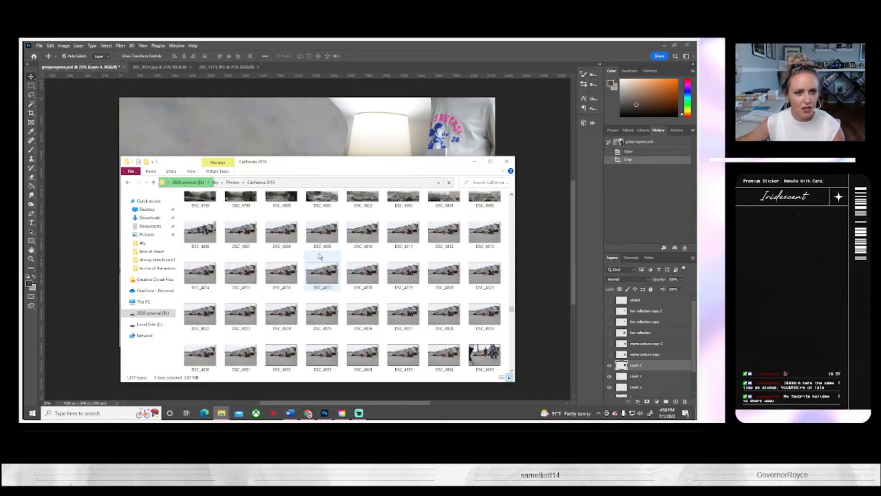
Step: Preview the cloudy sky photo with sun rays over dark hills and open it in Photoshop
{"action": "left_click_drag", "start_coordinate": [276, 161], "coordinate": [697, 163]}
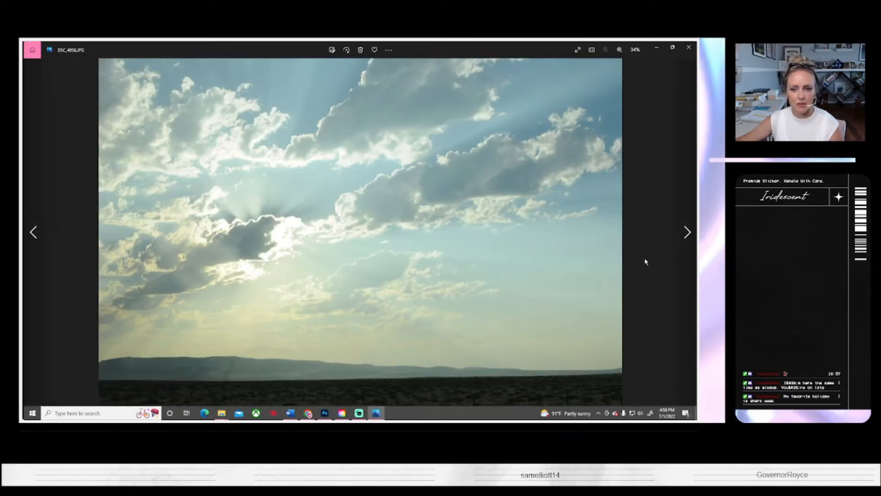
{"action": "left_click", "coordinate": [687, 237]}
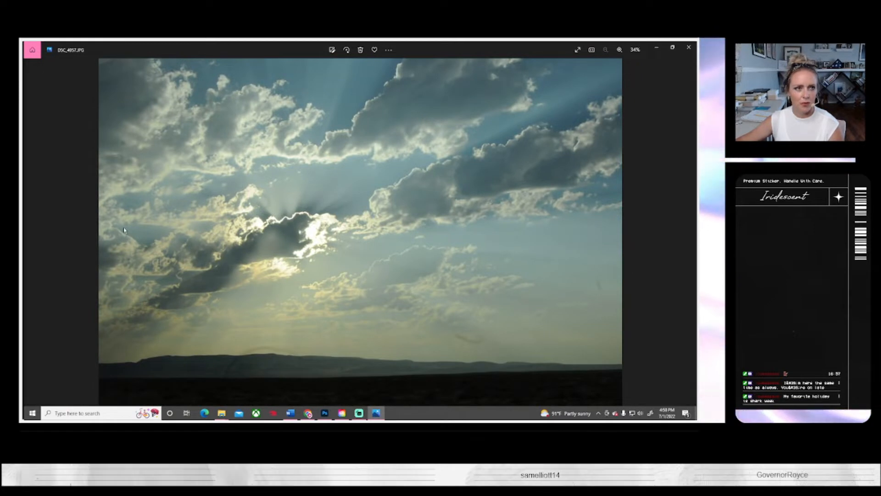
{"action": "left_click", "coordinate": [689, 48]}
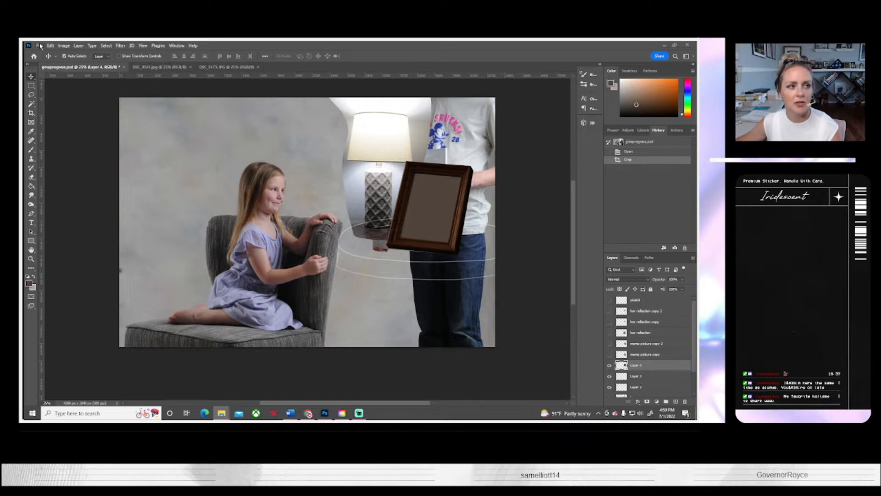
{"action": "left_click", "coordinate": [39, 45]}
{"action": "left_click", "coordinate": [139, 95]}
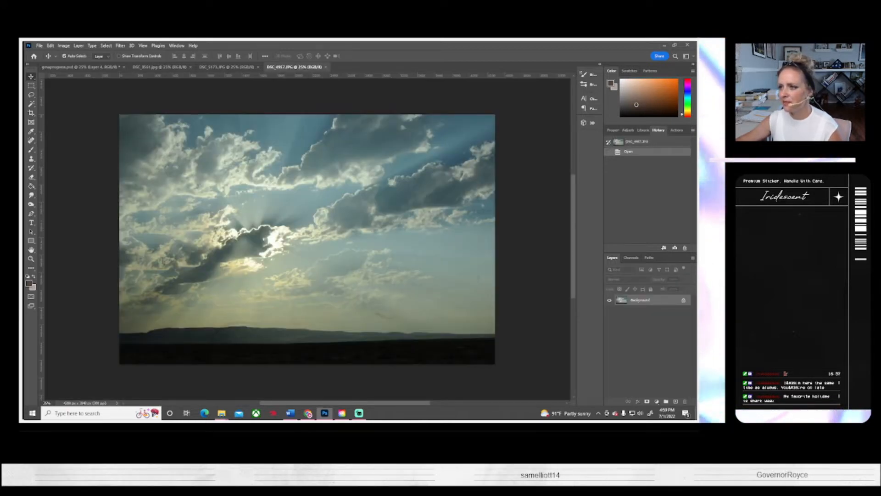
Step: Preview the photo of the man hugging a child in the field and the empty field landscape
{"action": "key", "text": "alt+Tab"}
{"action": "key", "text": "alt+Tab"}
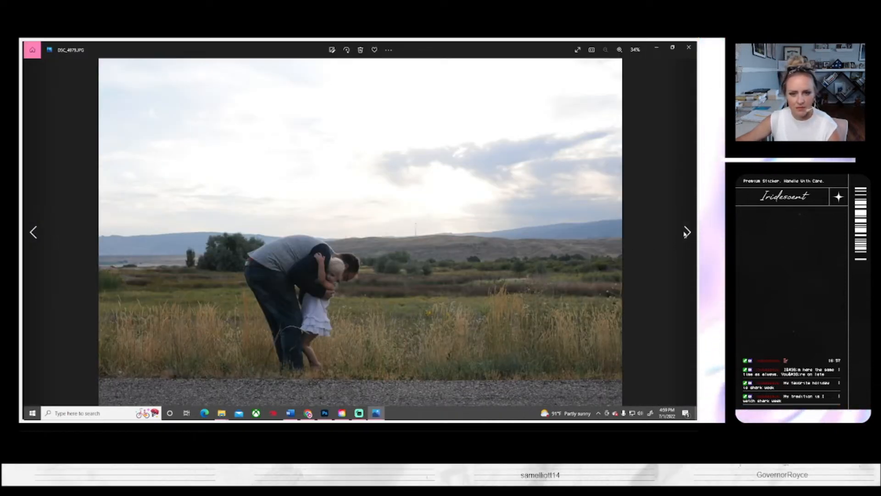
{"action": "left_click", "coordinate": [688, 47]}
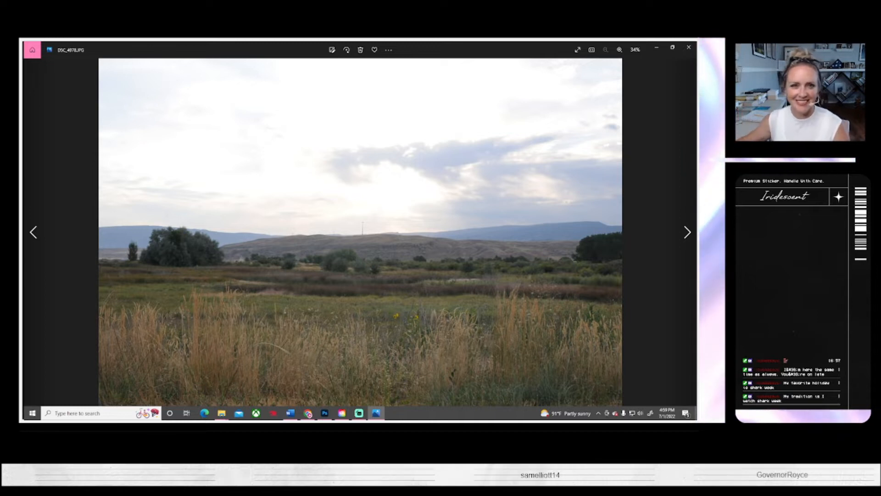
{"action": "left_click", "coordinate": [690, 48]}
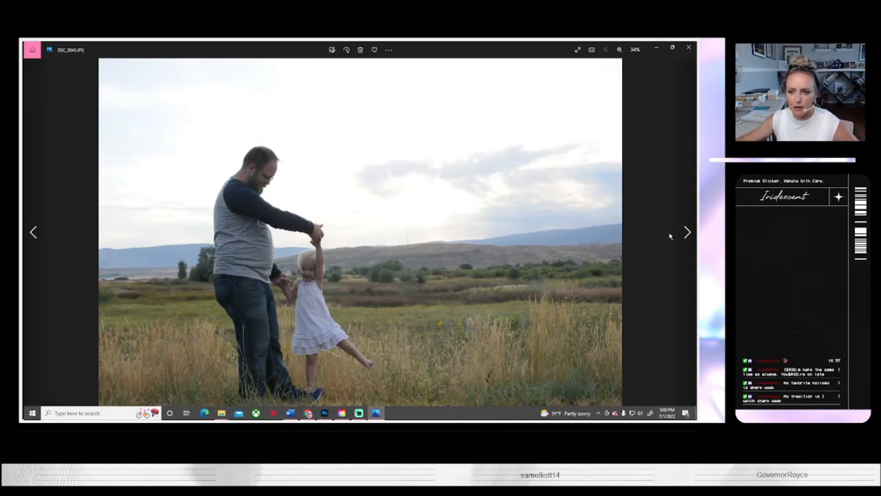
Step: Look through the series of photos showing the man holding hands with the little girl in the grassy field
{"action": "left_click", "coordinate": [687, 232]}
{"action": "left_click", "coordinate": [687, 232]}
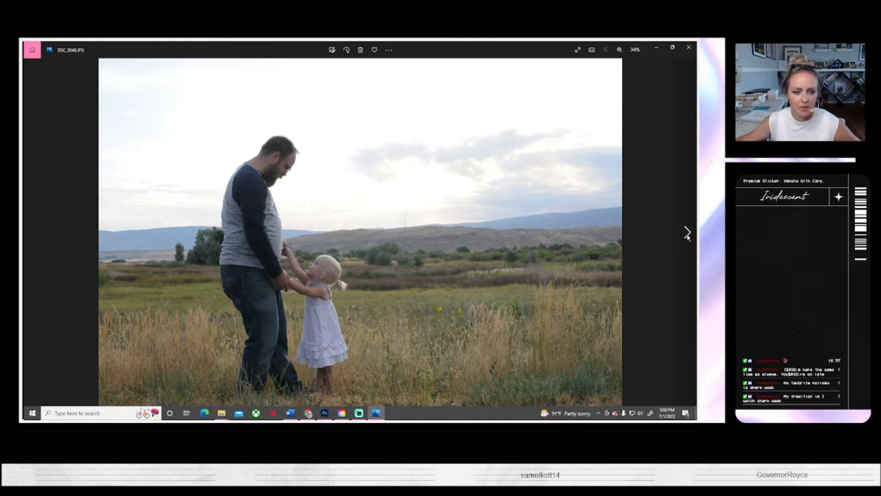
{"action": "left_click", "coordinate": [686, 232]}
{"action": "left_click", "coordinate": [687, 232]}
{"action": "left_click", "coordinate": [687, 232]}
{"action": "left_click", "coordinate": [687, 233]}
{"action": "left_click", "coordinate": [687, 232]}
{"action": "left_click", "coordinate": [686, 232]}
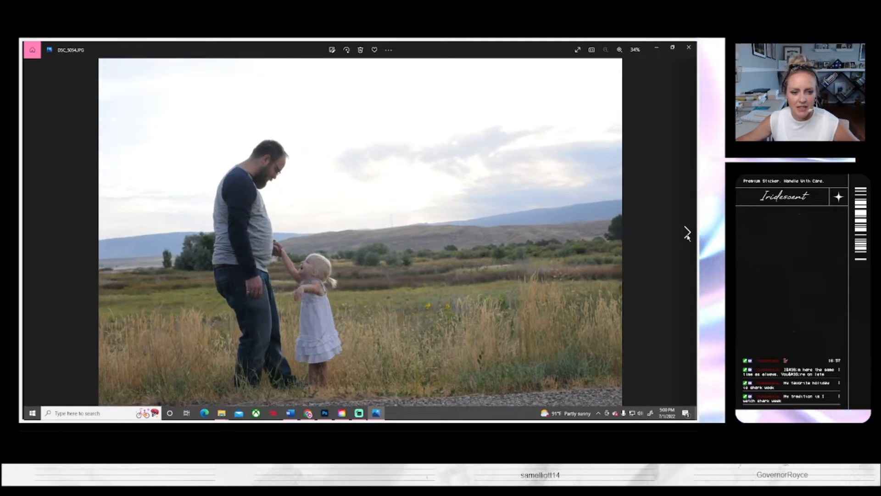
{"action": "left_click", "coordinate": [687, 232]}
{"action": "left_click", "coordinate": [687, 232]}
{"action": "left_click", "coordinate": [687, 232]}
{"action": "left_click", "coordinate": [687, 233]}
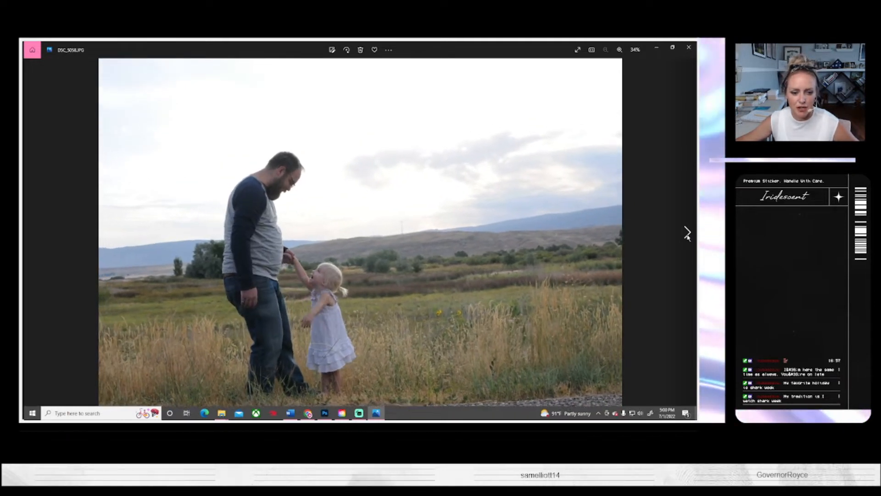
{"action": "left_click", "coordinate": [687, 49]}
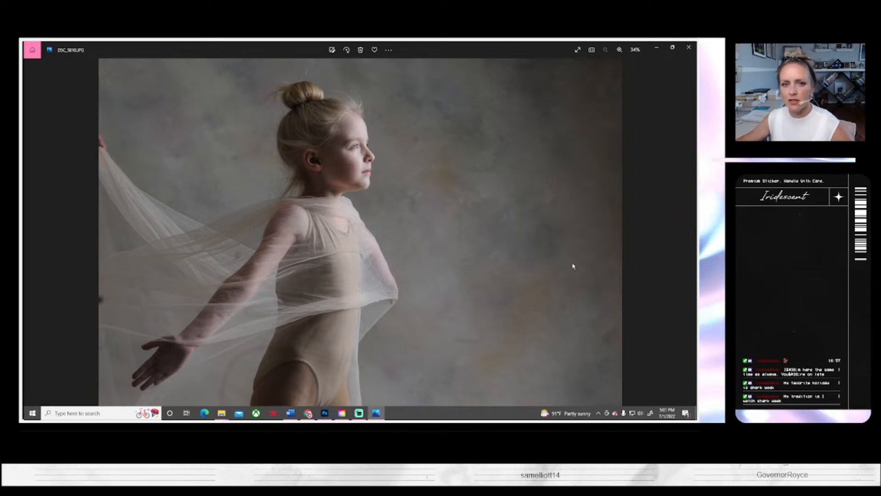
Step: Preview the close-up and full-length studio photos of the girl draped in tulle, and return to Photoshop's file opening
{"action": "left_click", "coordinate": [688, 47]}
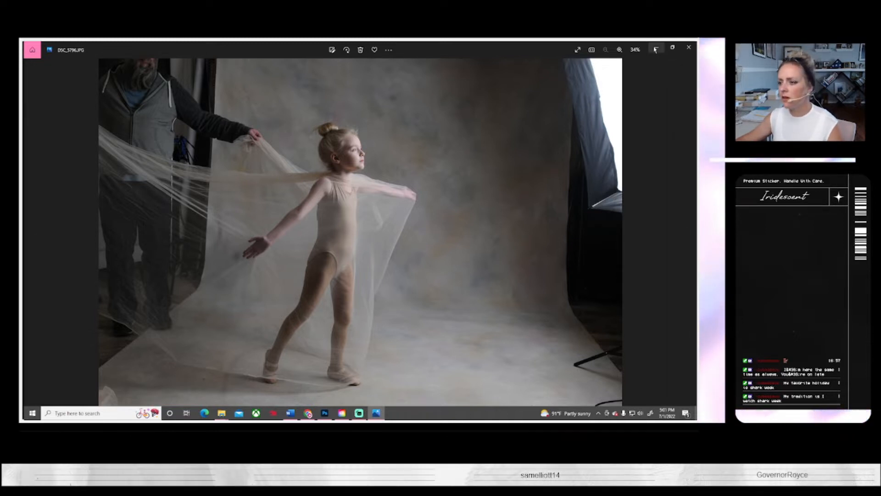
{"action": "left_click", "coordinate": [689, 48]}
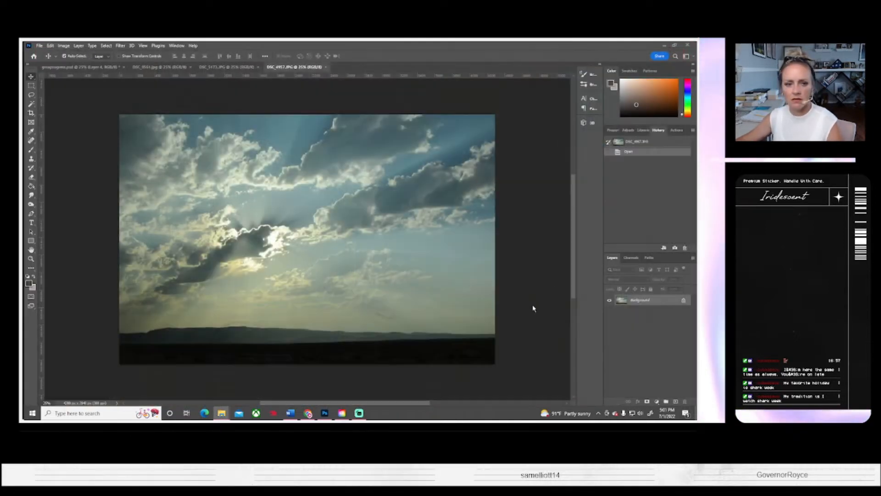
{"action": "left_click", "coordinate": [40, 46]}
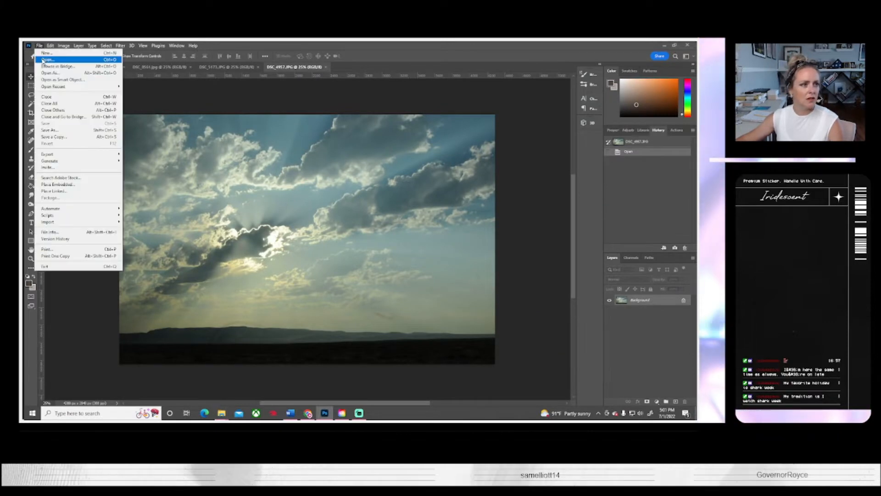
{"action": "left_click", "coordinate": [515, 240]}
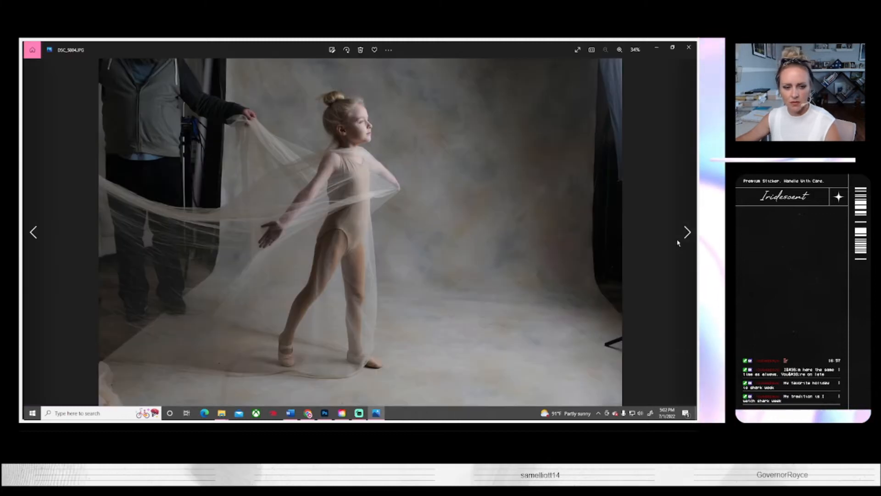
Step: Examine the studio series of the girl draped in tulle, comparing full-length and close-up poses
{"action": "left_click", "coordinate": [688, 238]}
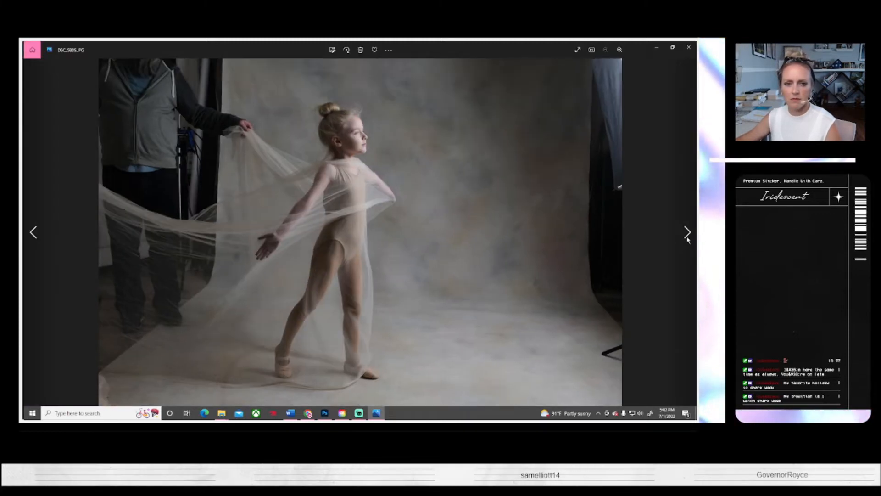
{"action": "left_click", "coordinate": [688, 238]}
{"action": "left_click", "coordinate": [688, 239]}
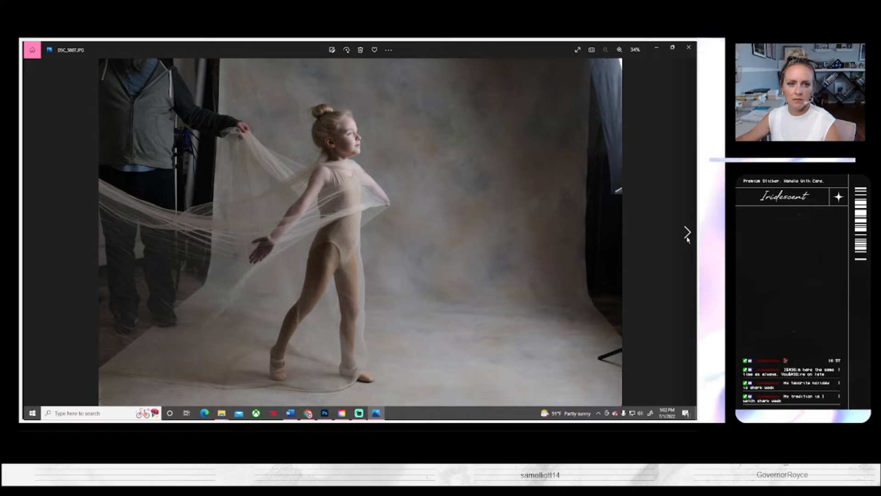
{"action": "left_click", "coordinate": [687, 238]}
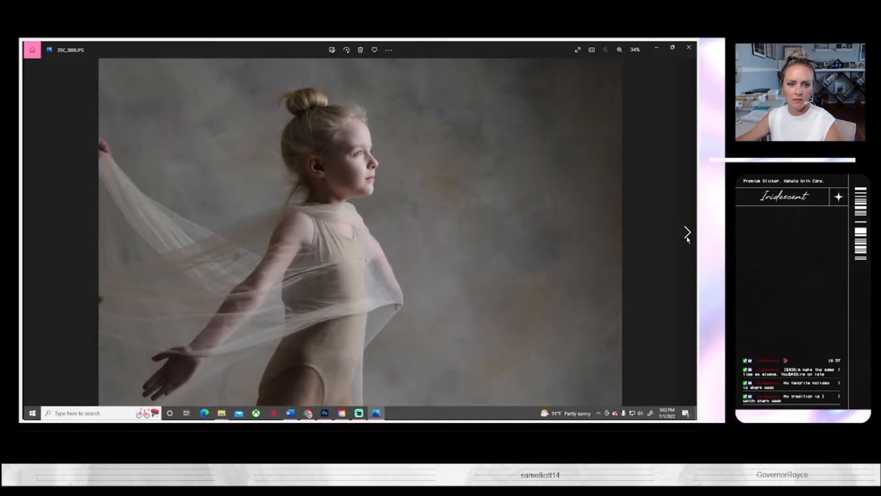
{"action": "left_click", "coordinate": [687, 238]}
{"action": "left_click", "coordinate": [688, 238]}
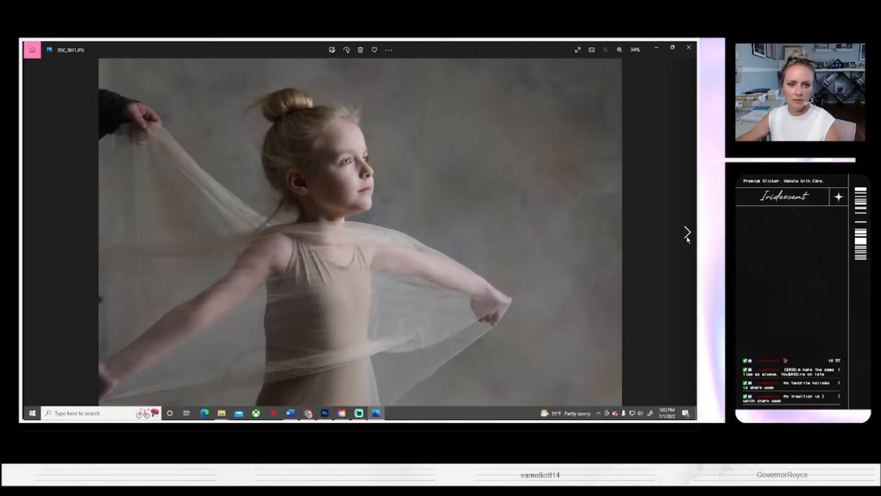
{"action": "left_click", "coordinate": [687, 238]}
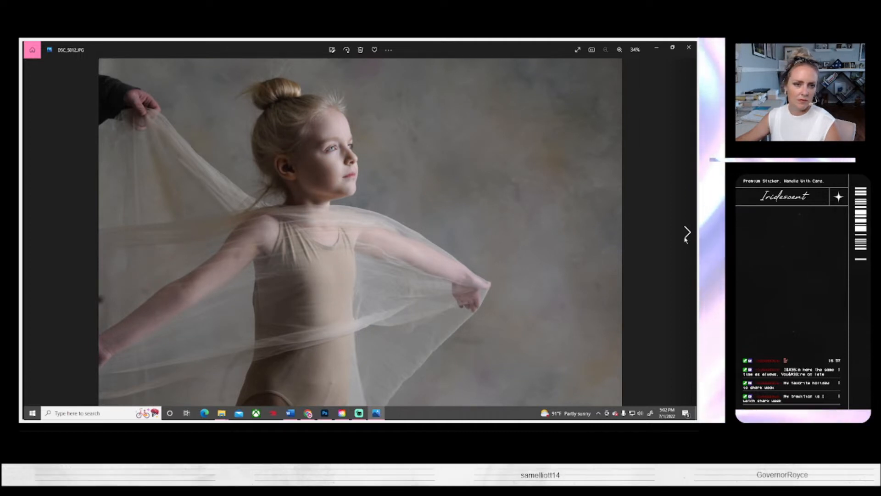
{"action": "left_click", "coordinate": [685, 239]}
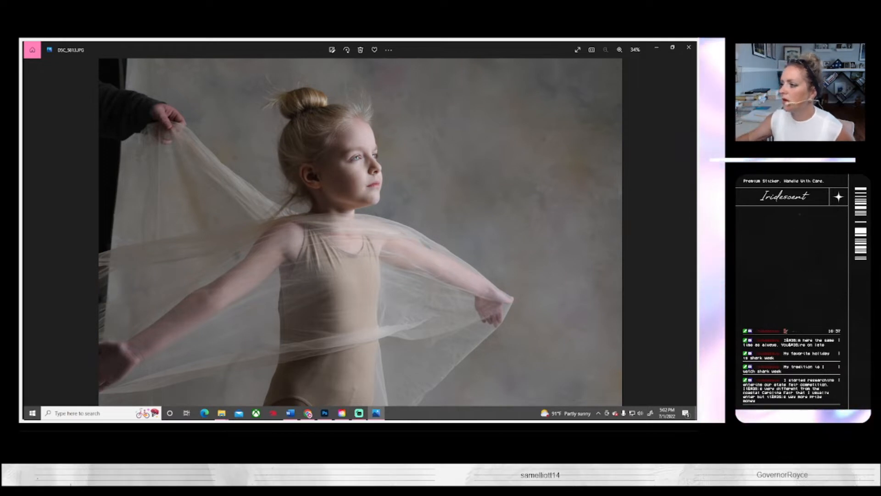
{"action": "key", "text": "alt+Tab"}
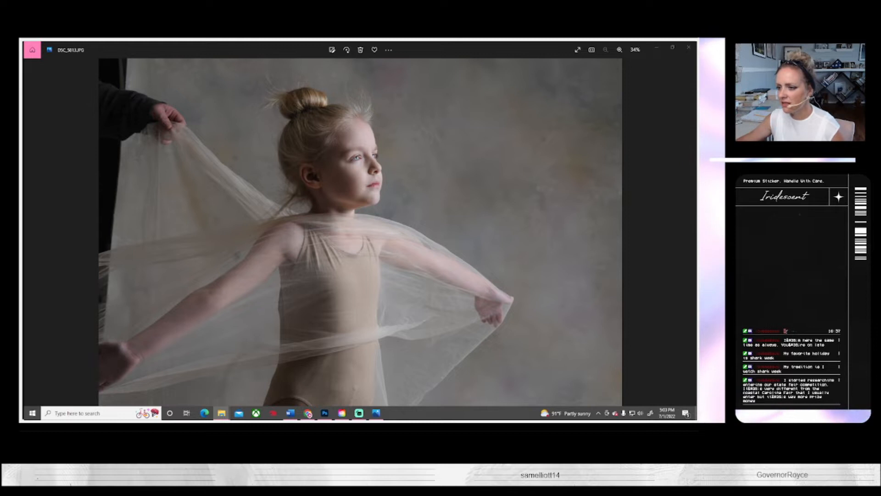
{"action": "key", "text": "Left"}
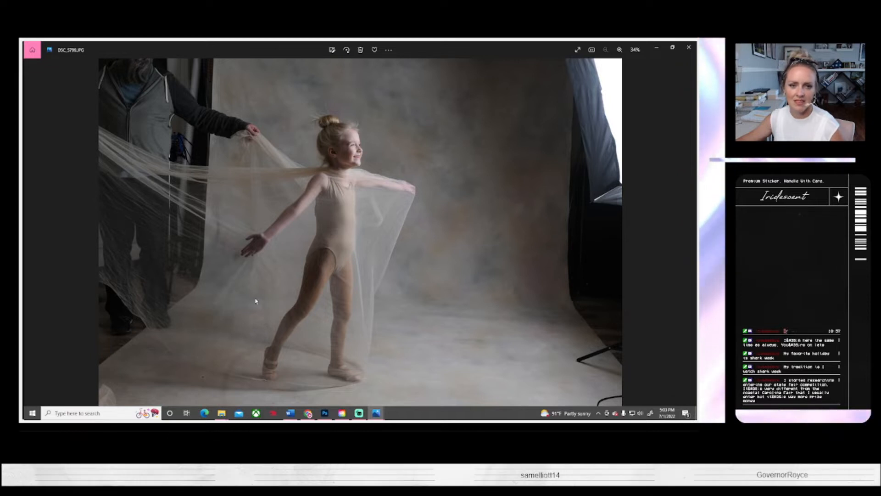
{"action": "key", "text": "Right"}
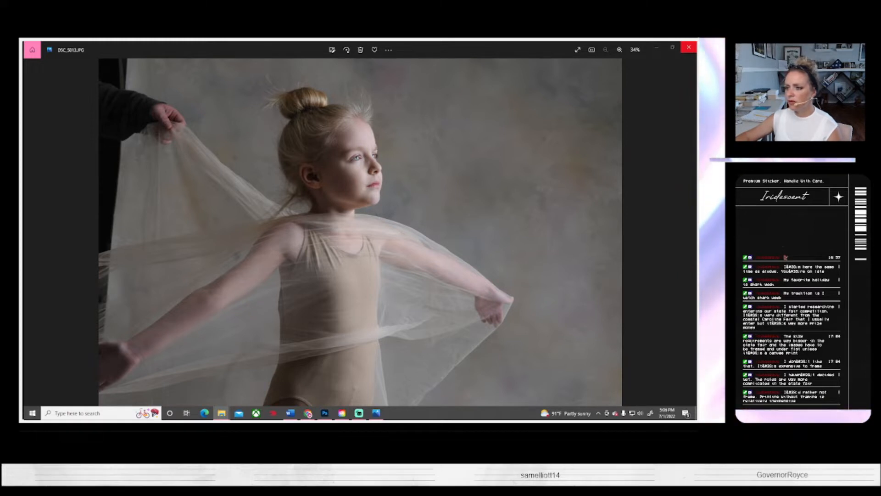
Step: Browse the studio series of the girl holding lavender from the close-up portraits to the full-length pose in DSC_7215.JPG
{"action": "left_click", "coordinate": [686, 235]}
{"action": "left_click", "coordinate": [687, 234]}
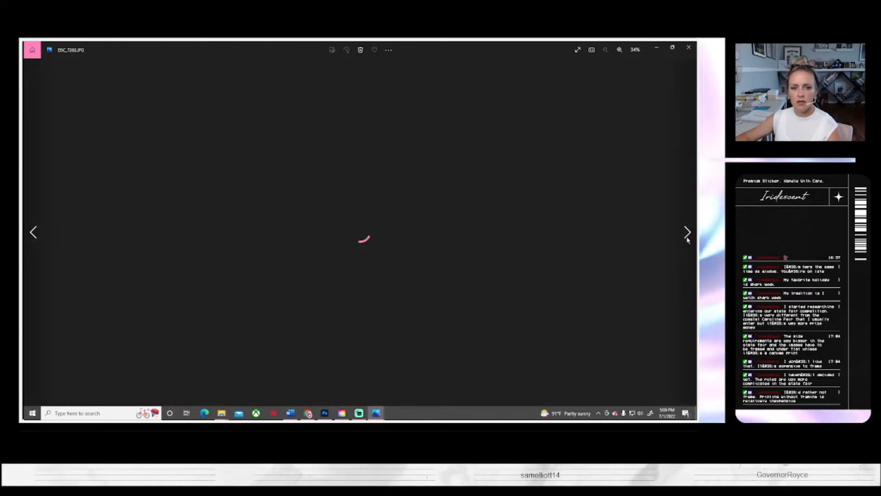
{"action": "left_click", "coordinate": [687, 235]}
{"action": "left_click", "coordinate": [687, 235]}
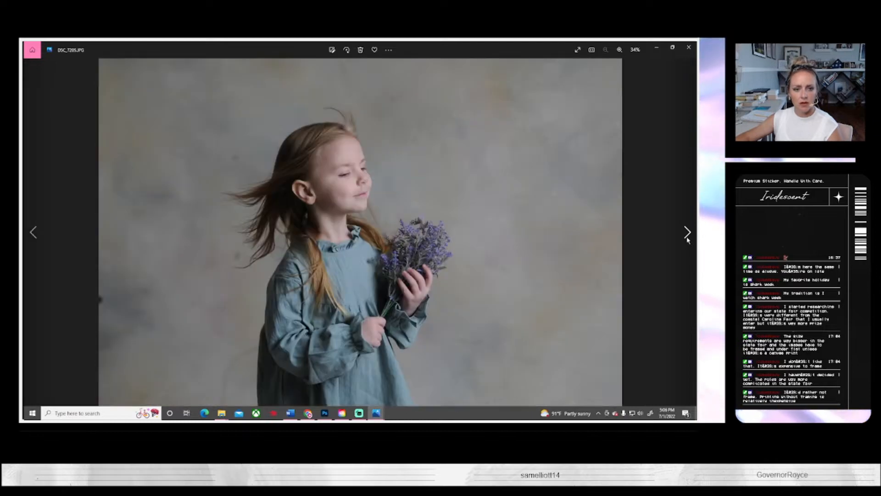
{"action": "left_click", "coordinate": [687, 235]}
{"action": "left_click", "coordinate": [686, 235]}
{"action": "left_click", "coordinate": [687, 234]}
{"action": "left_click", "coordinate": [686, 235]}
{"action": "left_click", "coordinate": [687, 235]}
{"action": "left_click", "coordinate": [687, 235]}
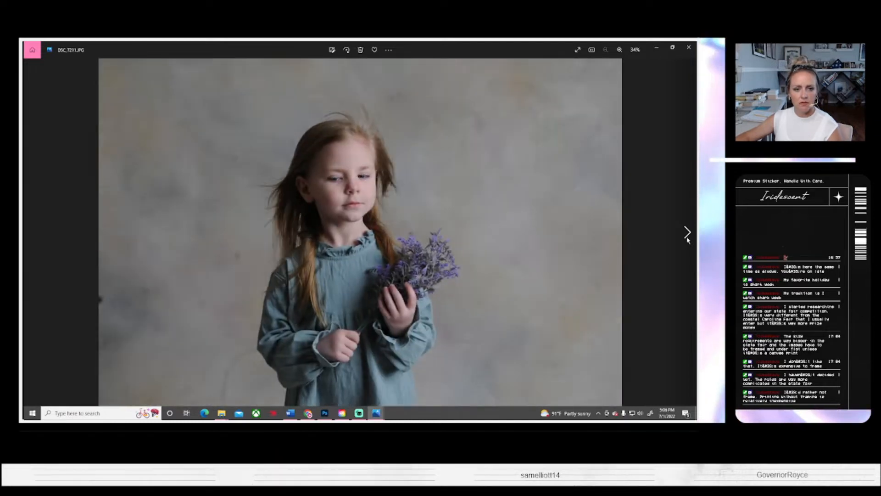
{"action": "left_click", "coordinate": [686, 234]}
{"action": "left_click", "coordinate": [687, 234]}
{"action": "left_click", "coordinate": [686, 234]}
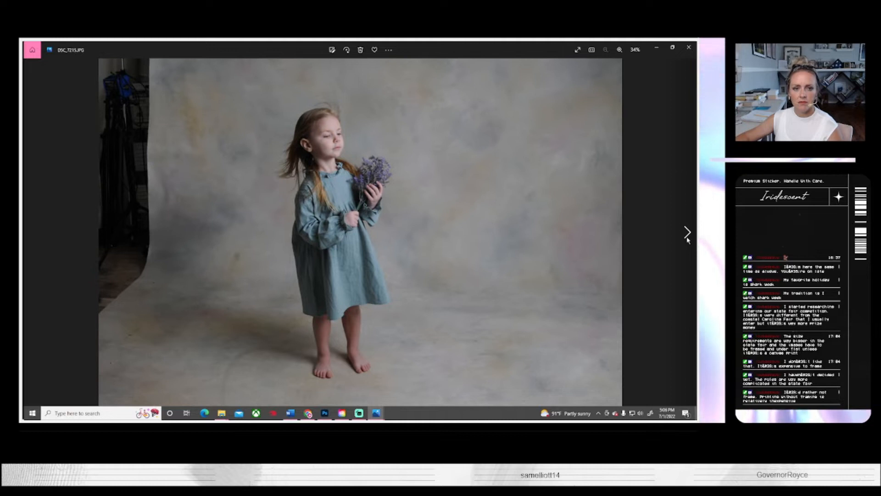
Step: Compare the following full-length lavender poses with the close-up portraits, ending on DSC_7233.JPG
{"action": "left_click", "coordinate": [687, 234]}
{"action": "left_click", "coordinate": [687, 234]}
{"action": "left_click", "coordinate": [687, 234]}
{"action": "left_click", "coordinate": [687, 234]}
{"action": "left_click", "coordinate": [687, 234]}
{"action": "left_click", "coordinate": [687, 234]}
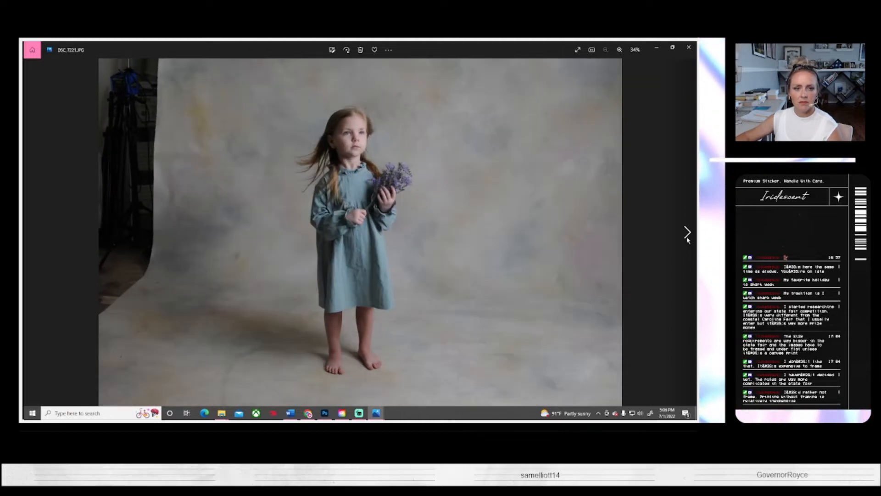
{"action": "left_click", "coordinate": [686, 235]}
{"action": "left_click", "coordinate": [687, 235]}
{"action": "left_click", "coordinate": [687, 235]}
{"action": "left_click", "coordinate": [687, 235]}
{"action": "left_click", "coordinate": [687, 235]}
{"action": "left_click", "coordinate": [687, 235]}
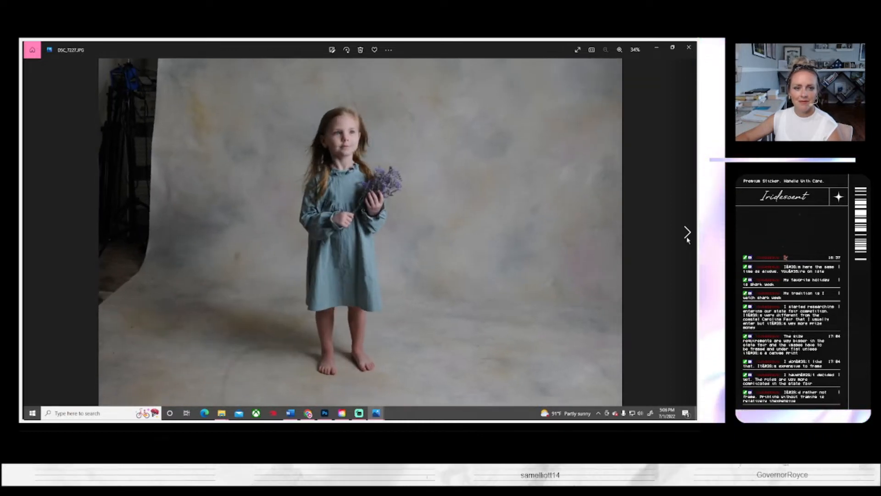
{"action": "left_click", "coordinate": [687, 234]}
{"action": "left_click", "coordinate": [31, 233]}
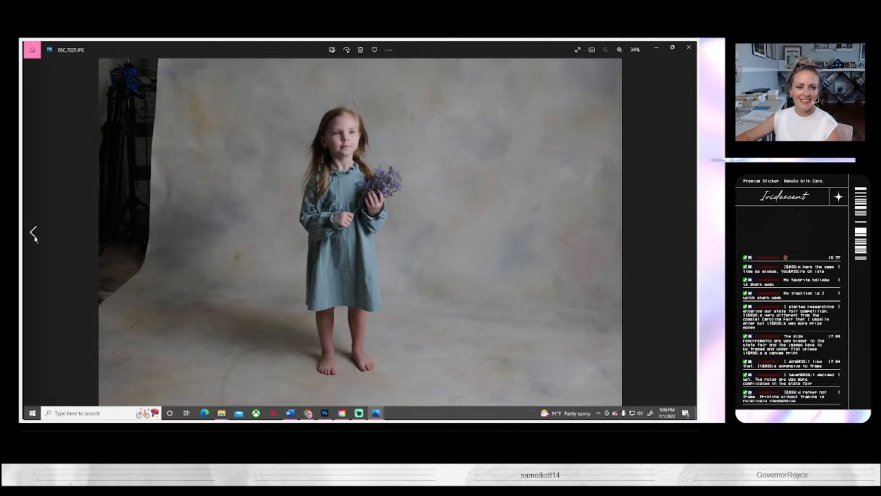
{"action": "left_click", "coordinate": [687, 235]}
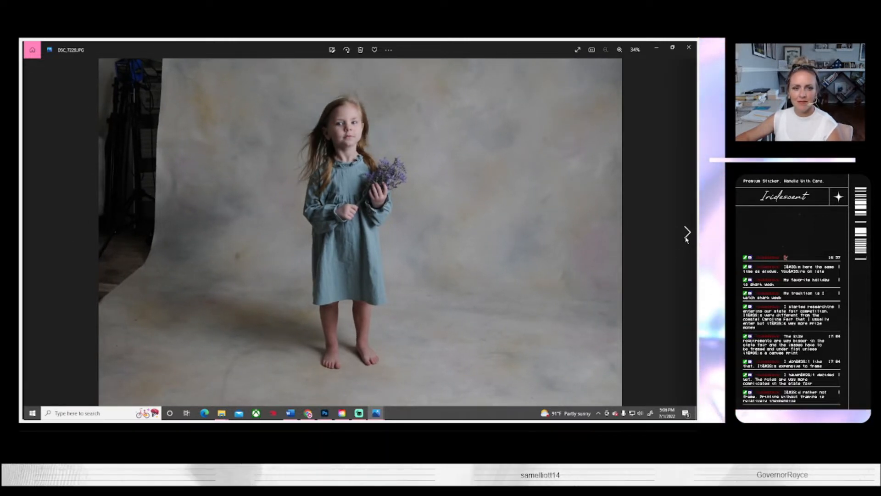
{"action": "left_click", "coordinate": [687, 235]}
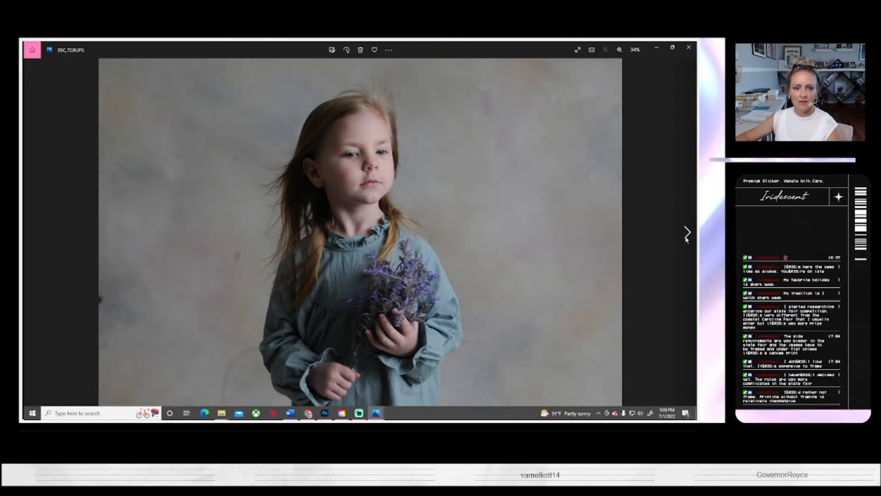
{"action": "left_click", "coordinate": [687, 235]}
{"action": "left_click", "coordinate": [686, 235]}
{"action": "left_click", "coordinate": [687, 235]}
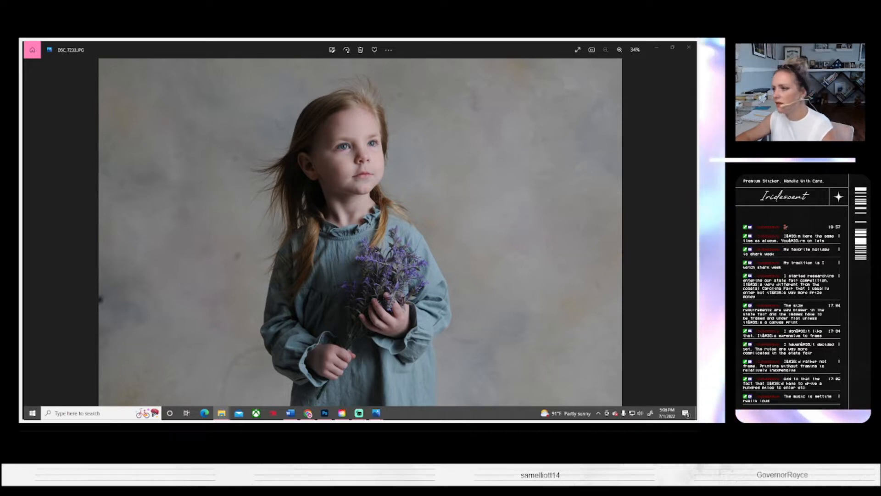
{"action": "key", "text": "alt+Tab"}
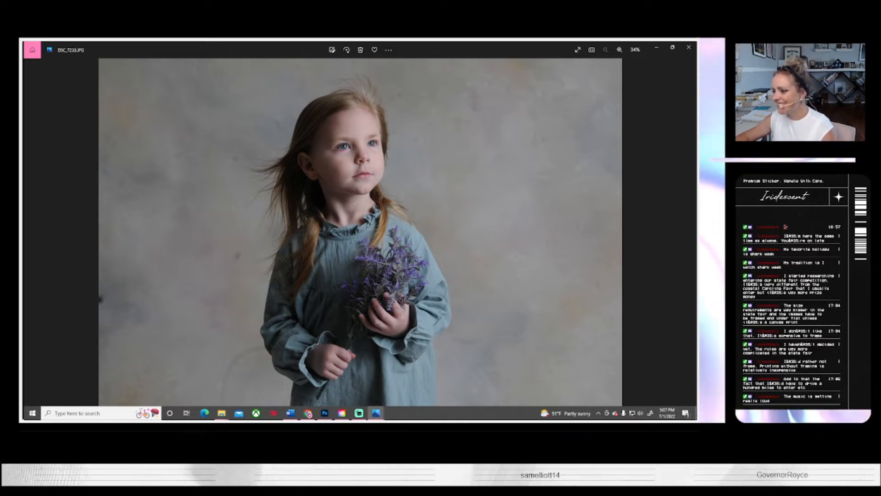
{"action": "key", "text": "alt+Tab"}
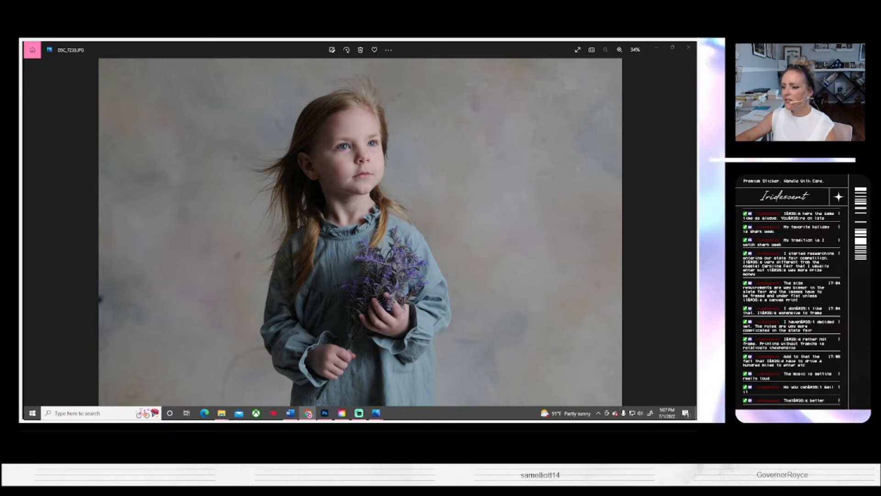
{"action": "key", "text": "alt+Tab"}
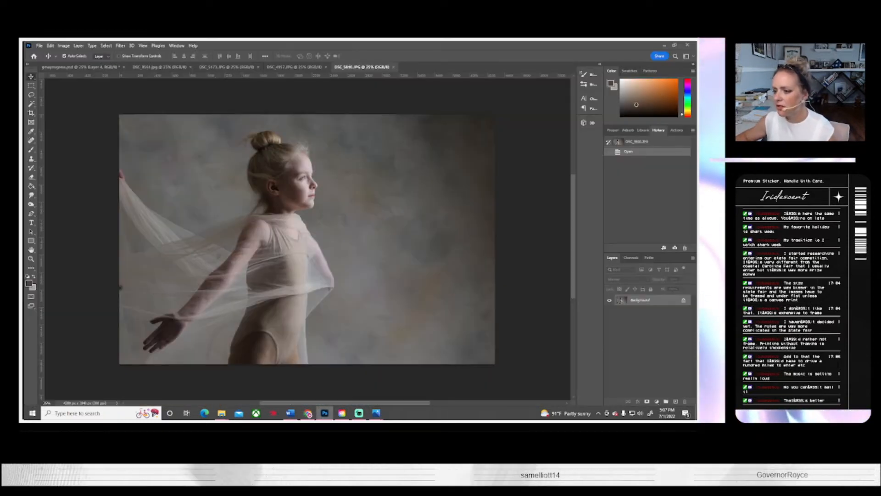
{"action": "key", "text": "alt+Tab"}
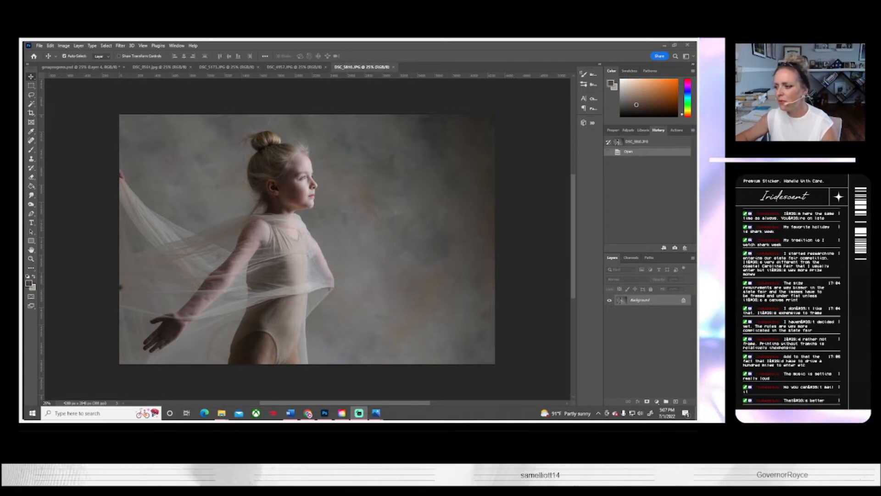
{"action": "key", "text": "super+d"}
{"action": "key", "text": "super+d"}
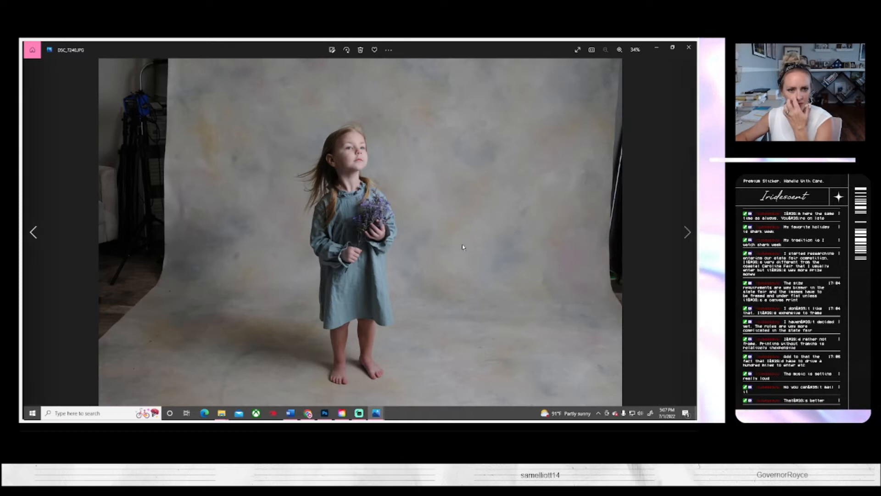
Step: Look through the wider full-length studio shots of the girl in the blue dress, on to the pose looking upward
{"action": "left_click", "coordinate": [687, 231]}
{"action": "left_click", "coordinate": [687, 232]}
{"action": "left_click", "coordinate": [687, 232]}
{"action": "left_click", "coordinate": [688, 232]}
{"action": "left_click", "coordinate": [688, 231]}
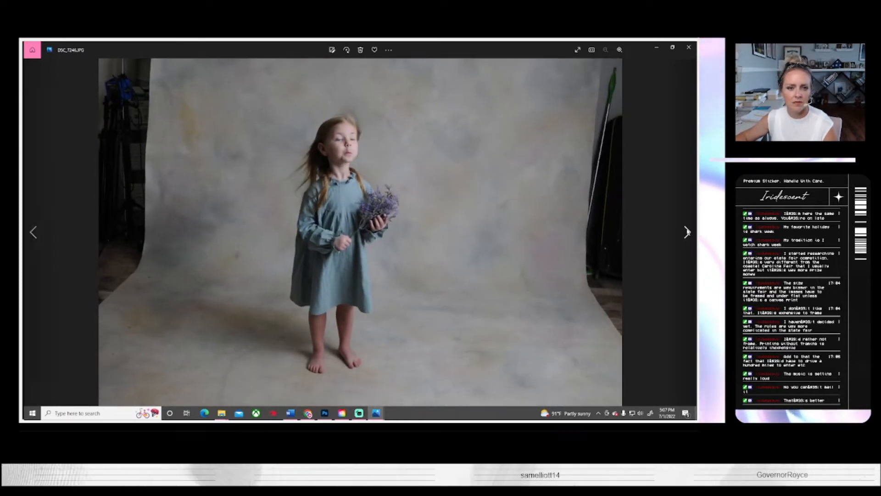
{"action": "left_click", "coordinate": [687, 232]}
{"action": "left_click", "coordinate": [687, 232]}
{"action": "left_click", "coordinate": [687, 232]}
{"action": "left_click", "coordinate": [687, 231]}
{"action": "left_click", "coordinate": [687, 231]}
{"action": "left_click", "coordinate": [687, 231]}
{"action": "left_click", "coordinate": [687, 232]}
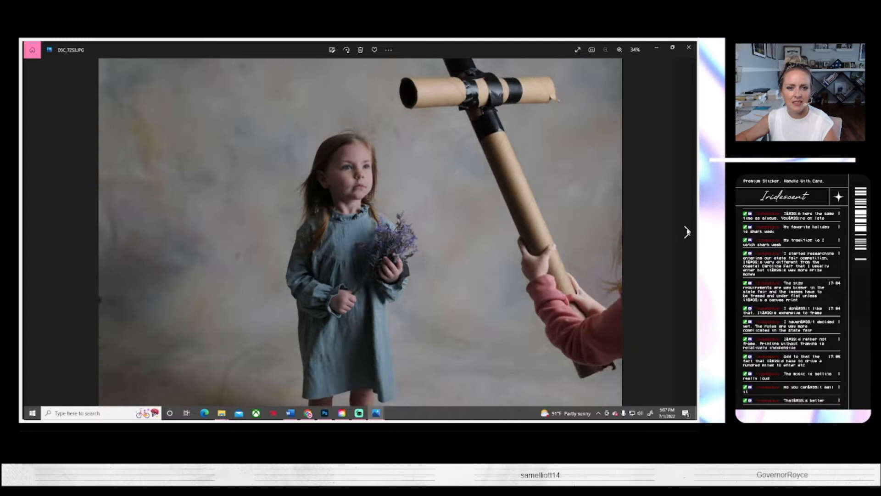
{"action": "left_click", "coordinate": [687, 232]}
{"action": "left_click", "coordinate": [687, 232]}
{"action": "left_click", "coordinate": [687, 232]}
{"action": "left_click", "coordinate": [686, 231]}
{"action": "left_click", "coordinate": [686, 232]}
{"action": "left_click", "coordinate": [686, 232]}
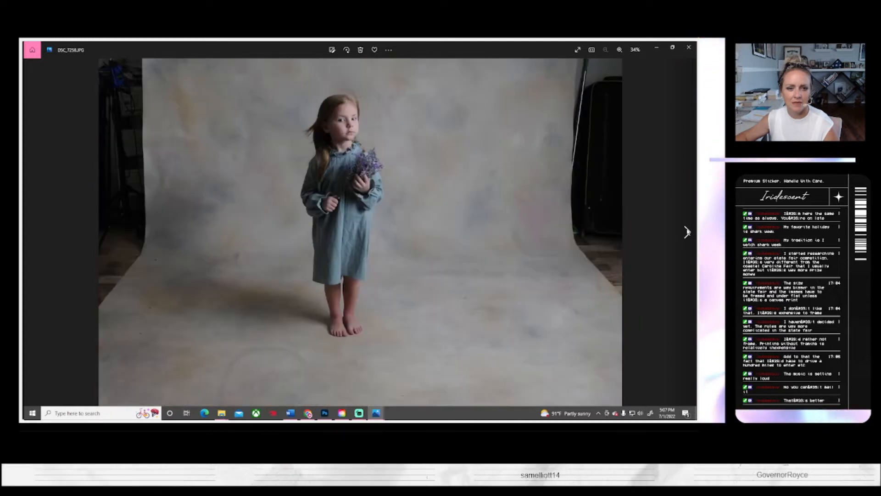
{"action": "left_click", "coordinate": [687, 231]}
Step: Examine the close-up portraits of the girl with the larger lavender bouquet, continuing to the shot with green wildflowers
{"action": "left_click", "coordinate": [687, 232]}
{"action": "left_click", "coordinate": [687, 231]}
{"action": "left_click", "coordinate": [686, 232]}
{"action": "left_click", "coordinate": [687, 231]}
{"action": "left_click", "coordinate": [687, 232]}
{"action": "left_click", "coordinate": [687, 232]}
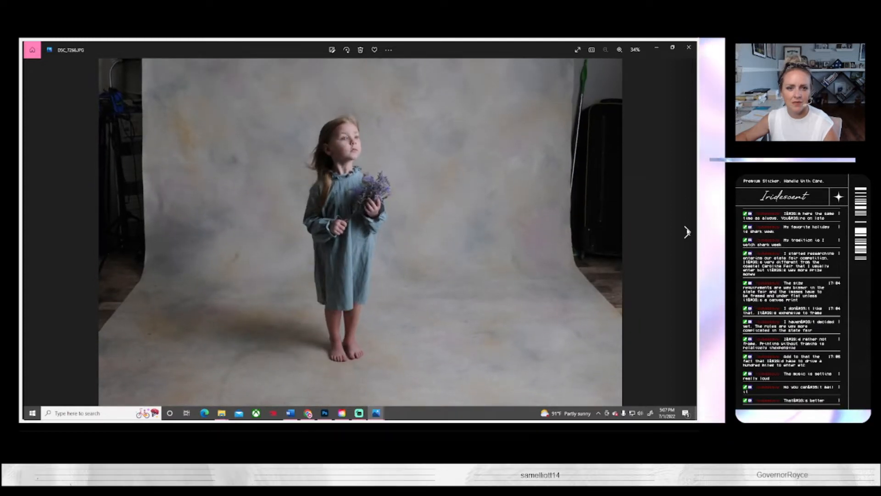
{"action": "left_click", "coordinate": [686, 231]}
{"action": "left_click", "coordinate": [687, 231]}
{"action": "left_click", "coordinate": [686, 232]}
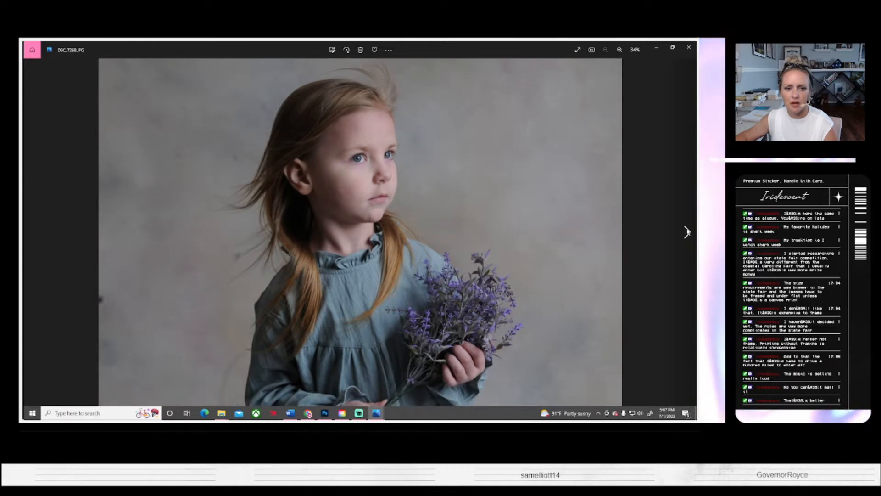
{"action": "left_click", "coordinate": [686, 232]}
{"action": "left_click", "coordinate": [687, 232]}
{"action": "left_click", "coordinate": [686, 232]}
{"action": "left_click", "coordinate": [687, 231]}
{"action": "left_click", "coordinate": [687, 232]}
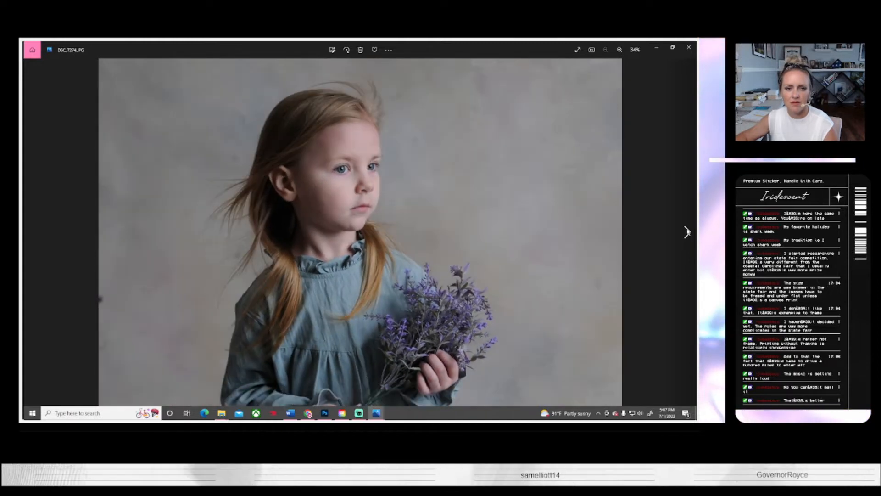
{"action": "left_click", "coordinate": [687, 231]}
{"action": "left_click", "coordinate": [687, 232]}
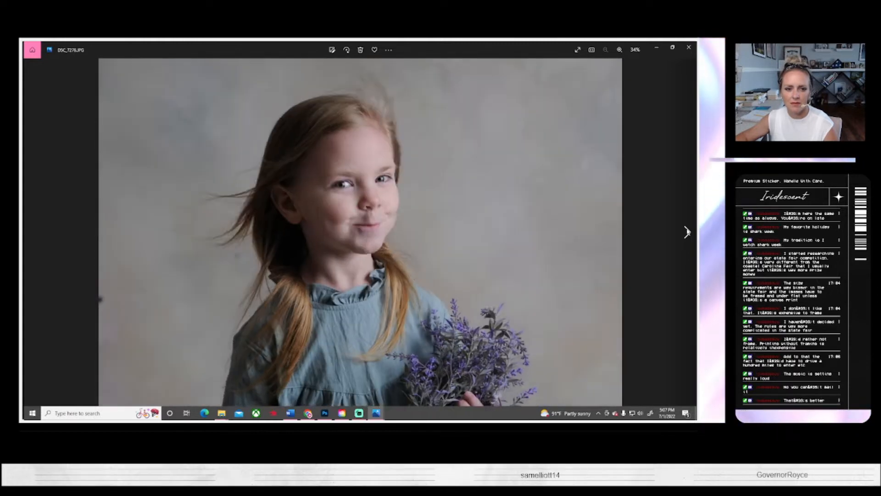
{"action": "left_click", "coordinate": [687, 232]}
{"action": "left_click", "coordinate": [687, 231]}
{"action": "left_click", "coordinate": [687, 231]}
{"action": "left_click", "coordinate": [687, 232]}
{"action": "left_click", "coordinate": [687, 232]}
{"action": "left_click", "coordinate": [687, 232]}
{"action": "left_click", "coordinate": [687, 232]}
{"action": "left_click", "coordinate": [686, 232]}
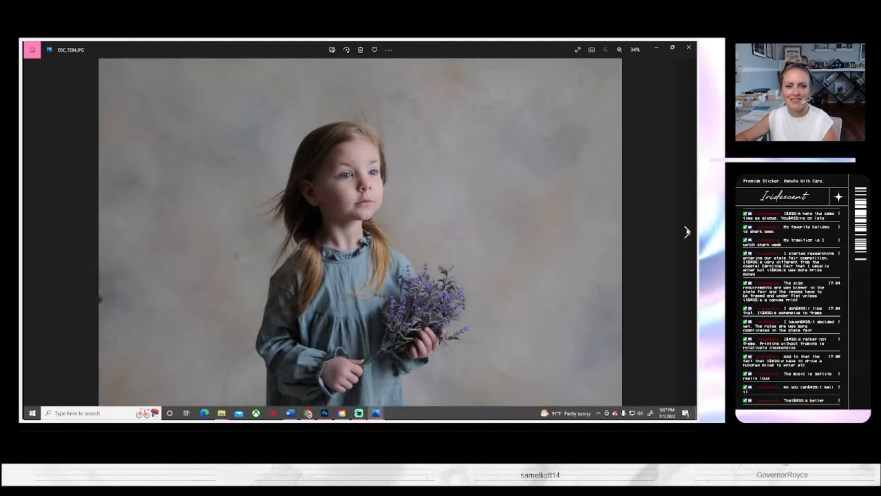
{"action": "left_click", "coordinate": [687, 231]}
{"action": "left_click", "coordinate": [687, 232]}
{"action": "left_click", "coordinate": [687, 232]}
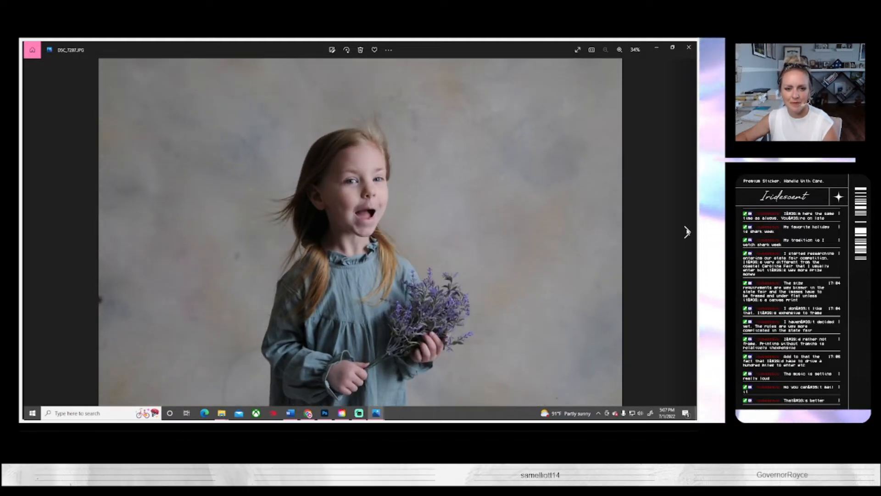
{"action": "left_click", "coordinate": [31, 228]}
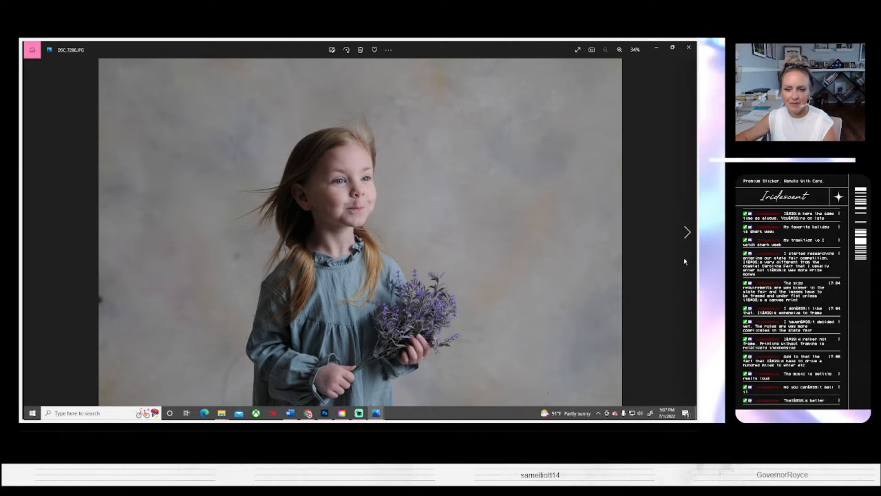
{"action": "left_click", "coordinate": [687, 234]}
{"action": "left_click", "coordinate": [687, 233]}
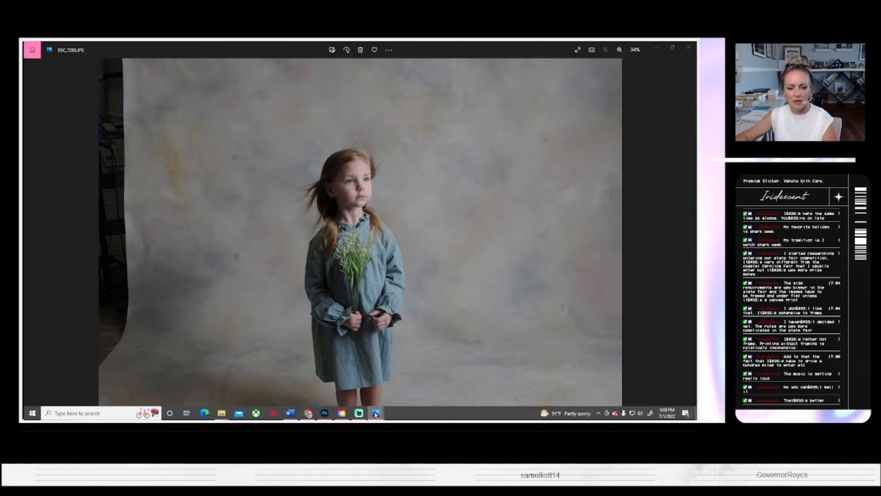
Step: Check the open photo previews and bring the close-up lavender portrait DSC_7233.JPG back into view
{"action": "mouse_move", "coordinate": [375, 414]}
{"action": "mouse_move", "coordinate": [375, 375]}
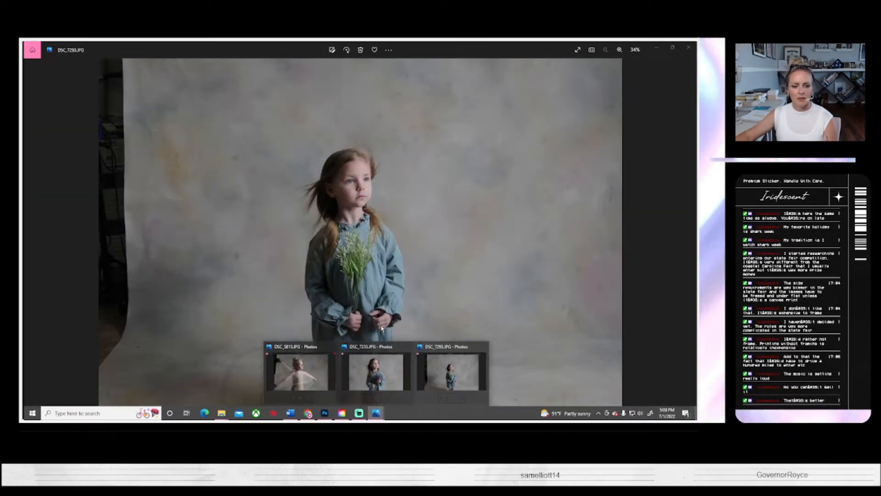
{"action": "left_click", "coordinate": [375, 371]}
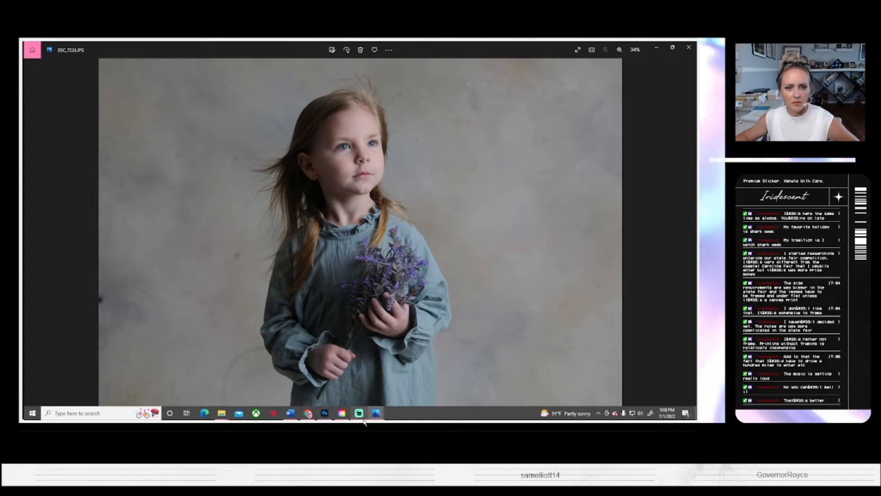
{"action": "mouse_move", "coordinate": [377, 415]}
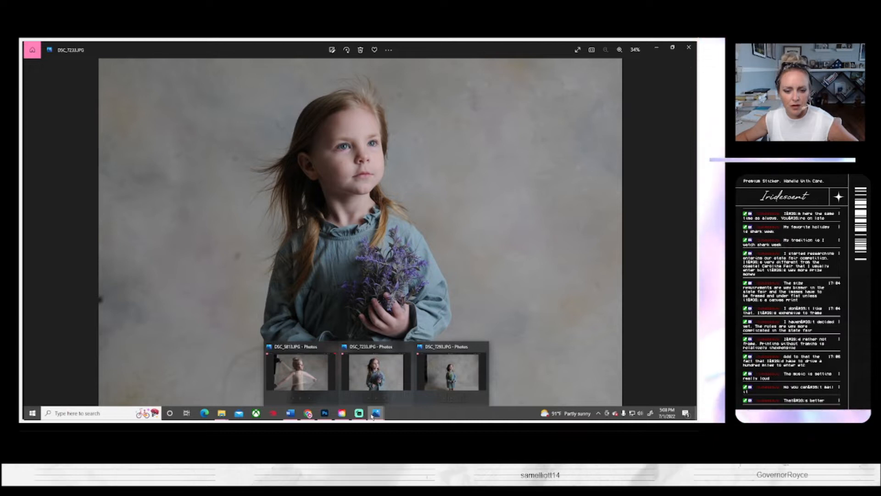
{"action": "mouse_move", "coordinate": [455, 367]}
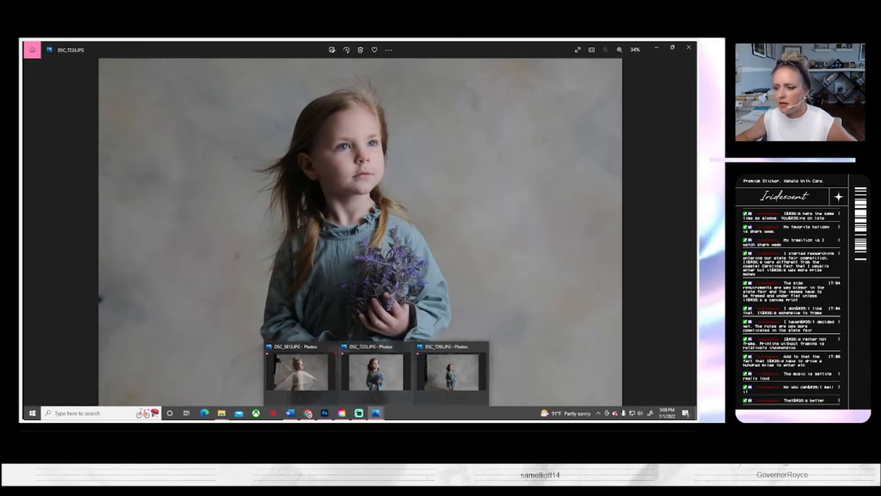
{"action": "left_click", "coordinate": [412, 363]}
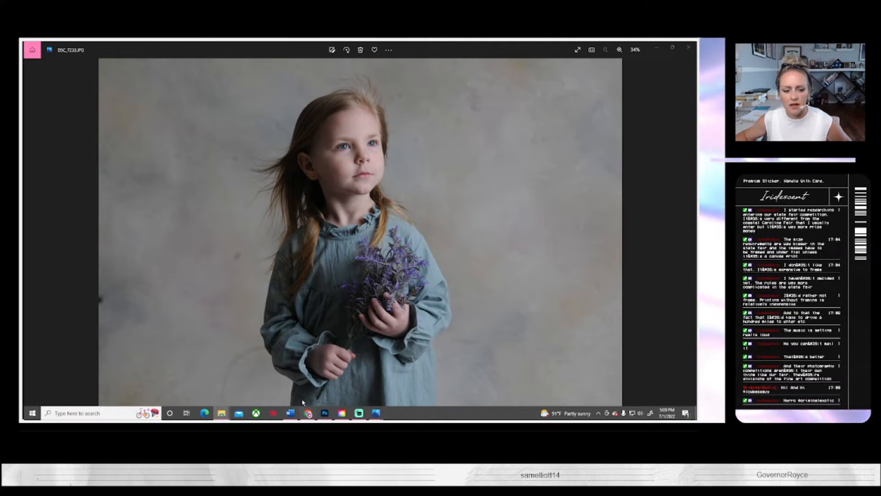
Step: Switch to Photoshop and open the close-up DSC_7233.JPG and a full-length photo of the girl holding lavender
{"action": "left_click", "coordinate": [324, 413]}
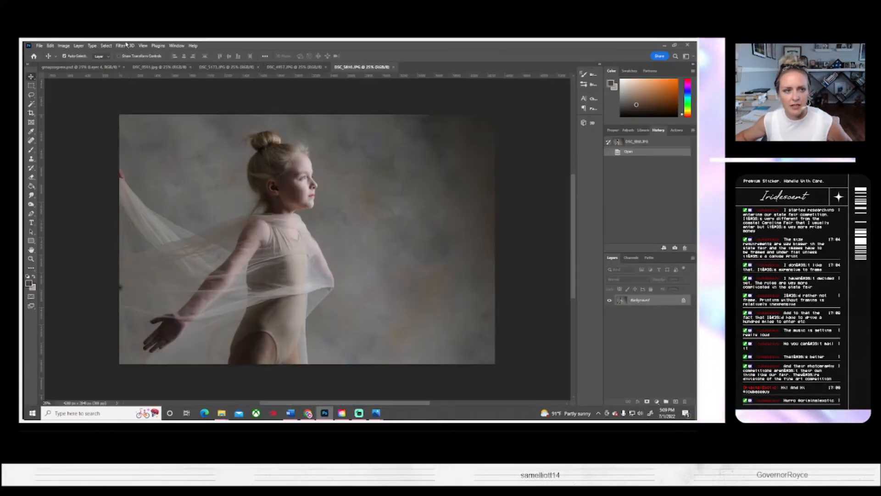
{"action": "left_click", "coordinate": [39, 46]}
{"action": "left_click", "coordinate": [46, 60]}
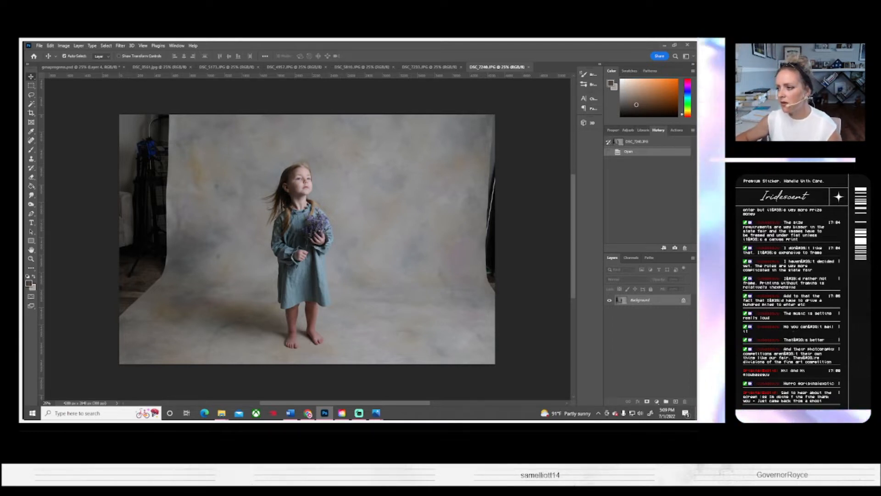
Step: Review the opened documents, from the close-up lavender portrait to the photo of the boy holding an American flag
{"action": "left_click", "coordinate": [430, 67]}
{"action": "left_click", "coordinate": [159, 67]}
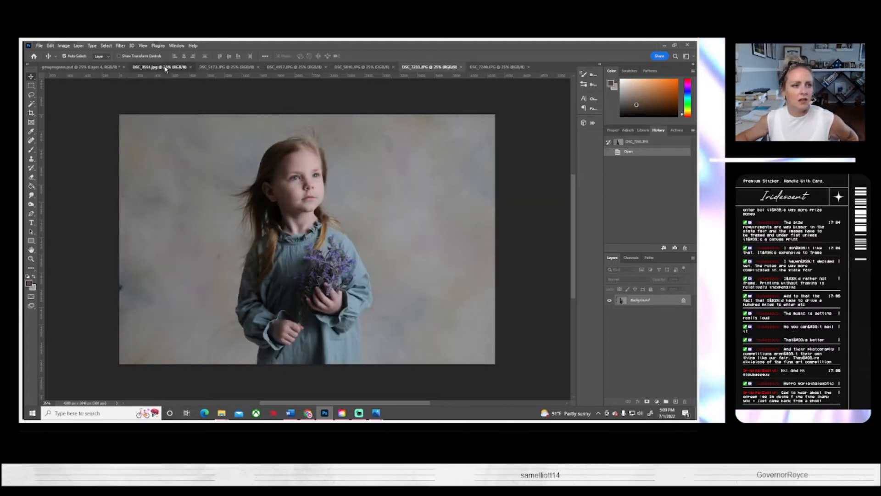
{"action": "left_click", "coordinate": [230, 68]}
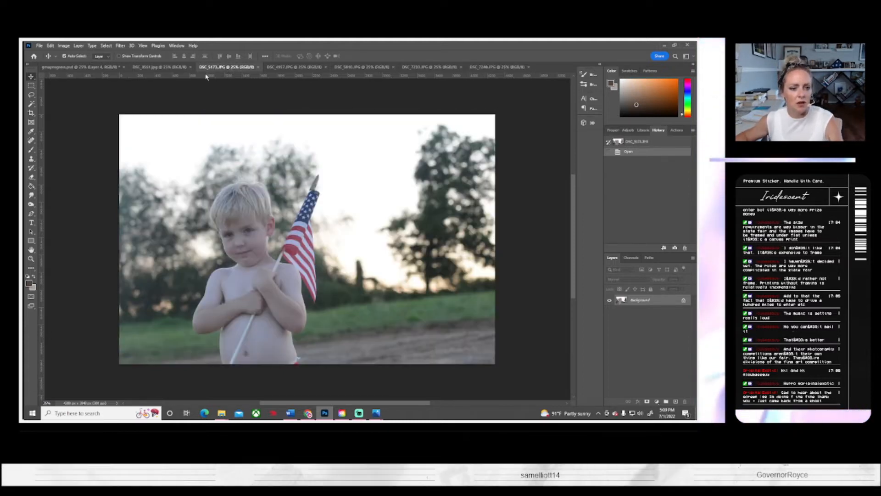
Step: Duplicate the Background layer of the cloudy sky photo DSC_4957.JPG and run the Basics again action on the copy
{"action": "key", "text": "ctrl+shift+Tab"}
{"action": "key", "text": "ctrl+shift+Tab"}
{"action": "left_click", "coordinate": [286, 68]}
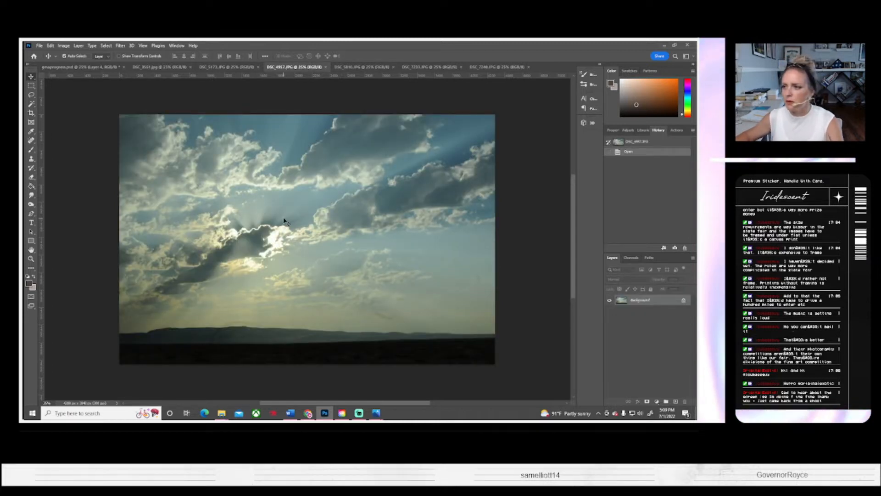
{"action": "scroll", "coordinate": [332, 263], "scroll_direction": "down", "scroll_amount": 1}
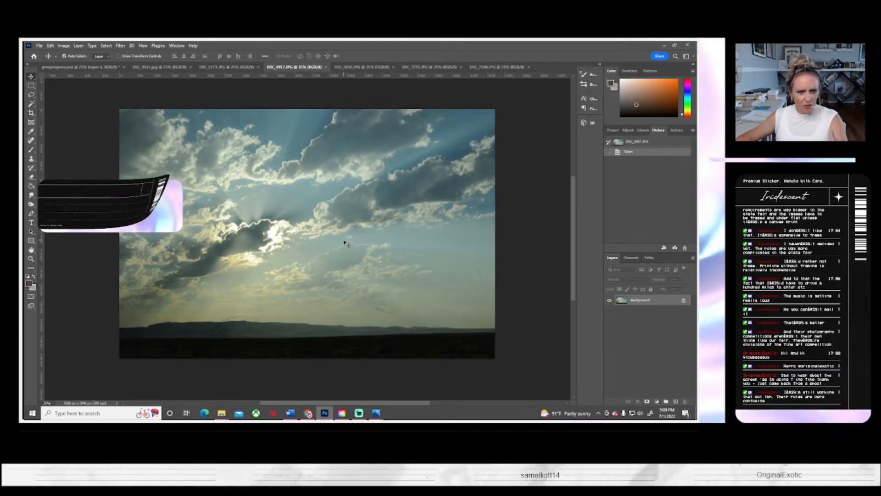
{"action": "scroll", "coordinate": [344, 242], "scroll_direction": "up", "scroll_amount": 1}
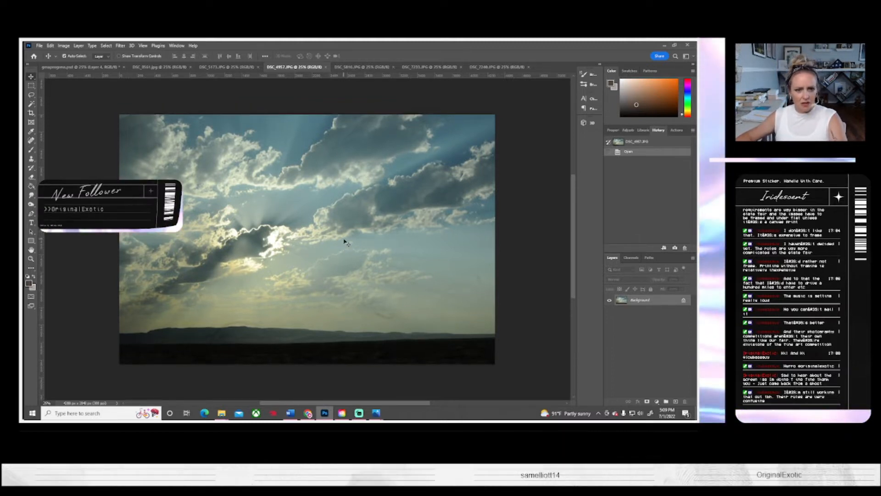
{"action": "right_click", "coordinate": [641, 304]}
{"action": "left_click", "coordinate": [648, 315]}
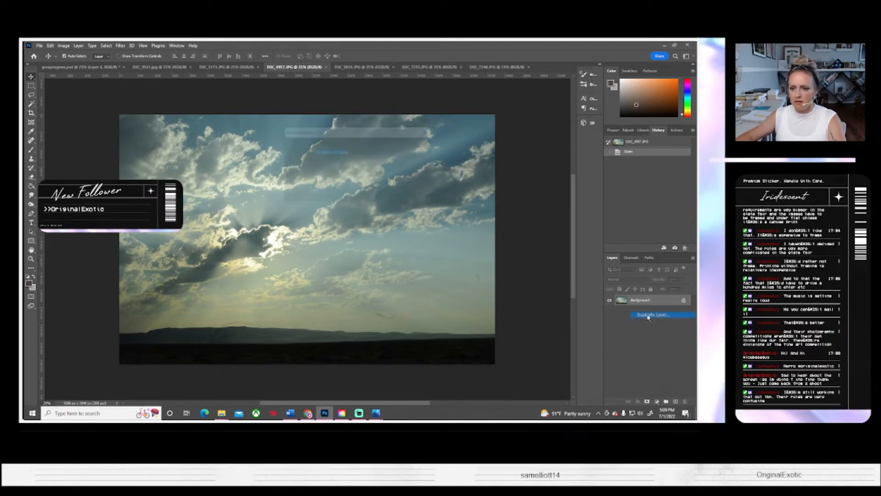
{"action": "left_click", "coordinate": [418, 145]}
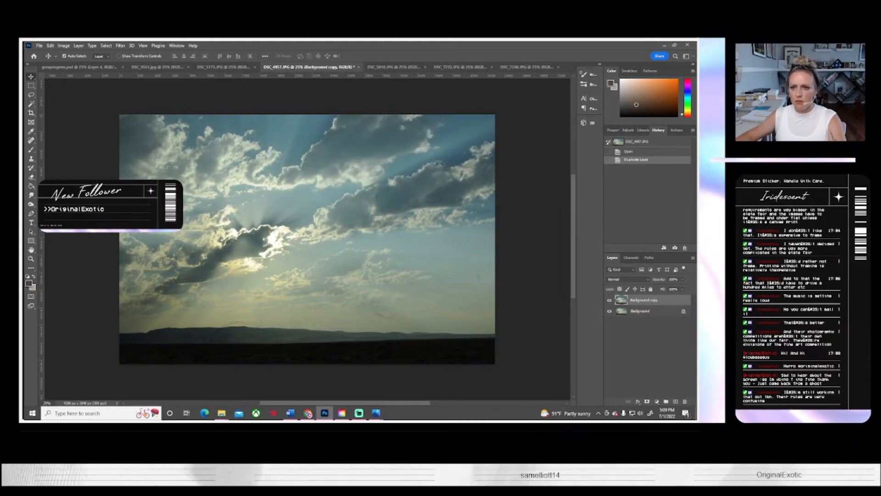
{"action": "left_click", "coordinate": [673, 130]}
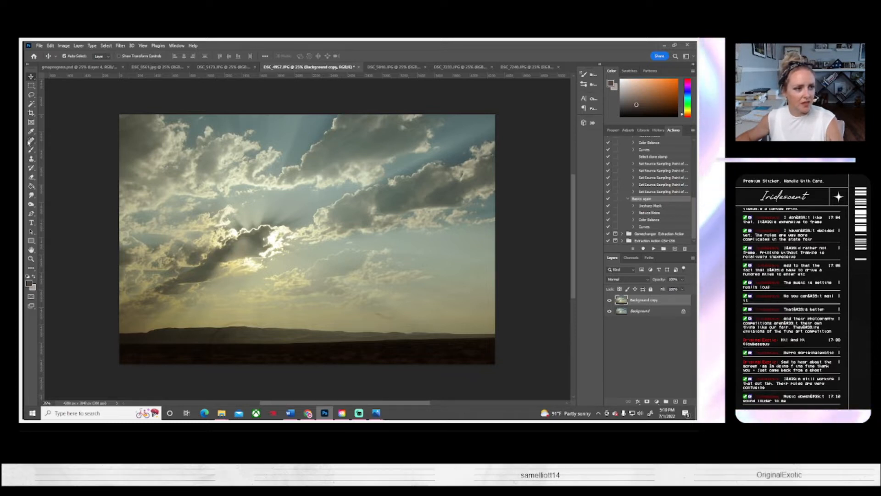
Step: Retouch the small marks in the sky and along the dark horizon using the Clone Stamp with a soft round brush
{"action": "left_click", "coordinate": [32, 159]}
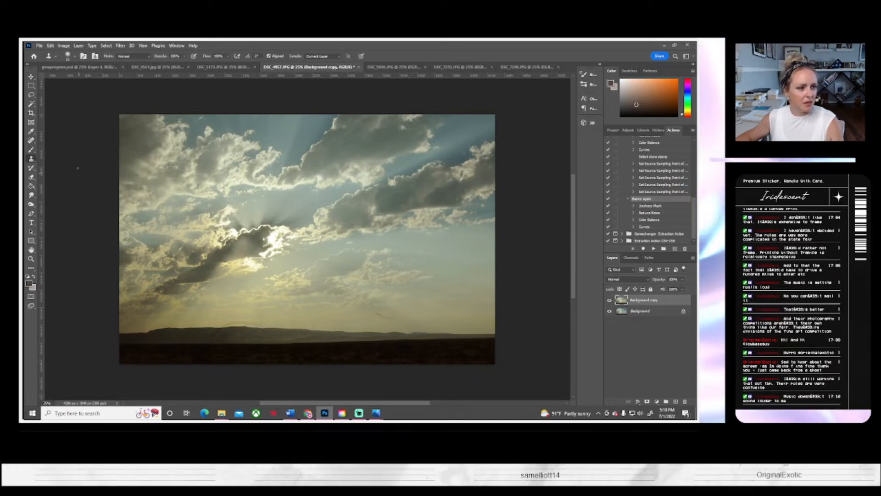
{"action": "scroll", "coordinate": [77, 167], "scroll_direction": "down", "scroll_amount": 1}
{"action": "left_click", "coordinate": [73, 56]}
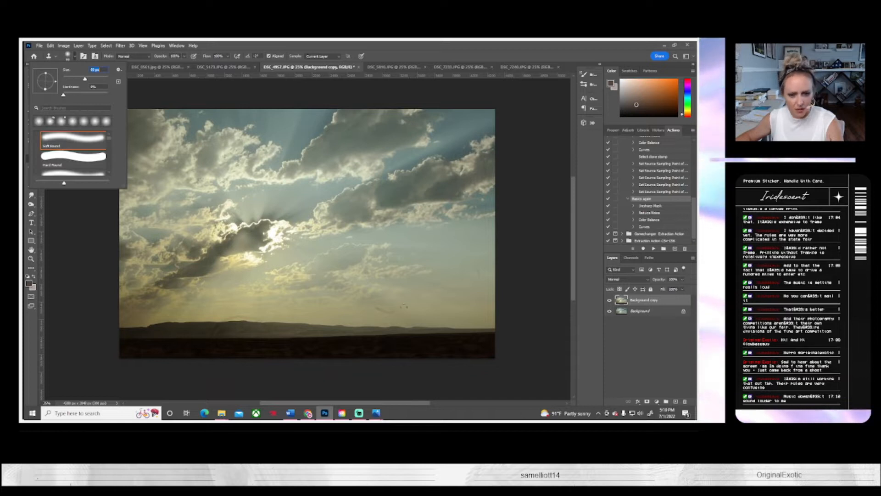
{"action": "left_click", "coordinate": [414, 313], "text": "alt"}
{"action": "left_click_drag", "start_coordinate": [393, 311], "coordinate": [378, 311]}
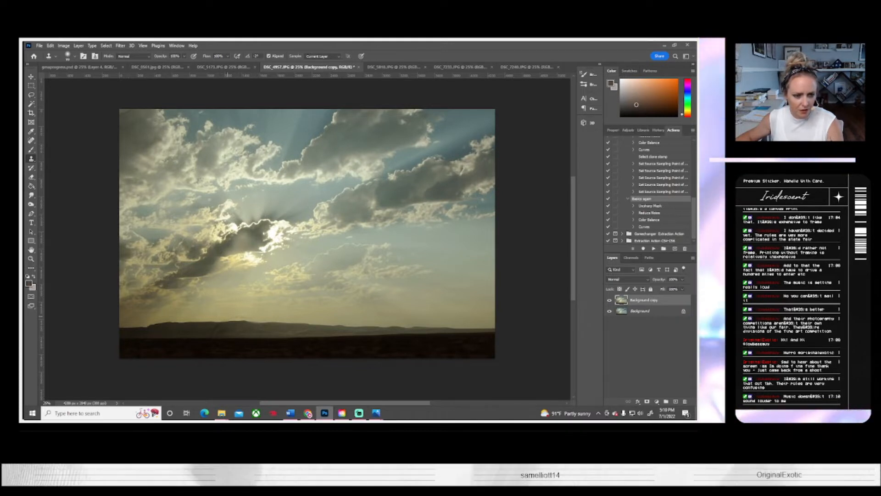
{"action": "left_click_drag", "start_coordinate": [244, 316], "coordinate": [252, 317]}
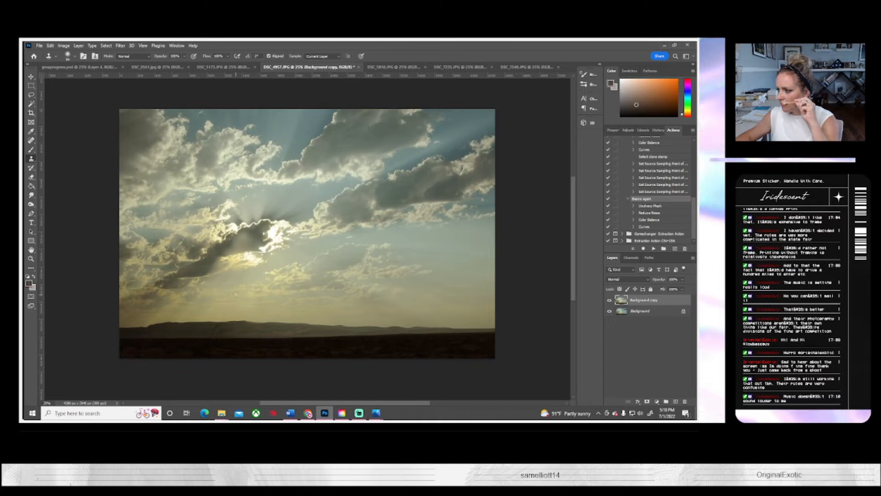
{"action": "left_click", "coordinate": [198, 334], "text": "alt"}
{"action": "left_click_drag", "start_coordinate": [212, 334], "coordinate": [215, 334]}
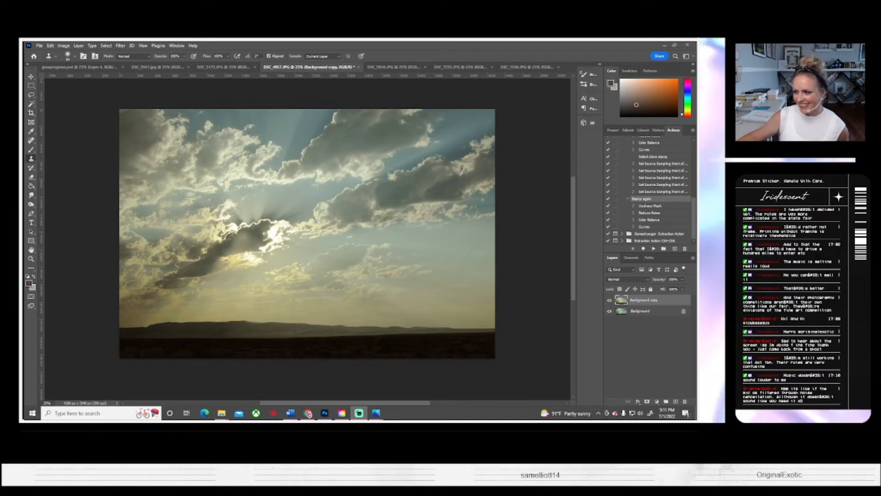
Step: Review the open photos, from the draped girl and the flag boy to the full-length lavender portrait
{"action": "left_click", "coordinate": [394, 67]}
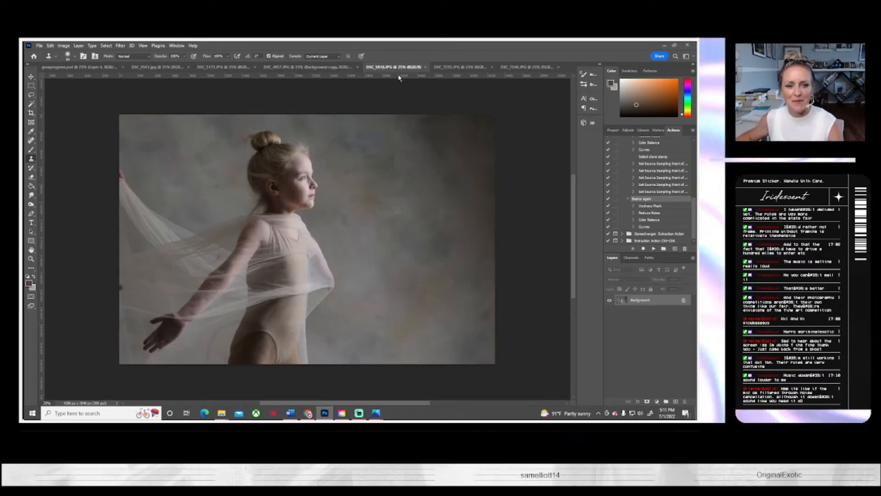
{"action": "left_click", "coordinate": [309, 67]}
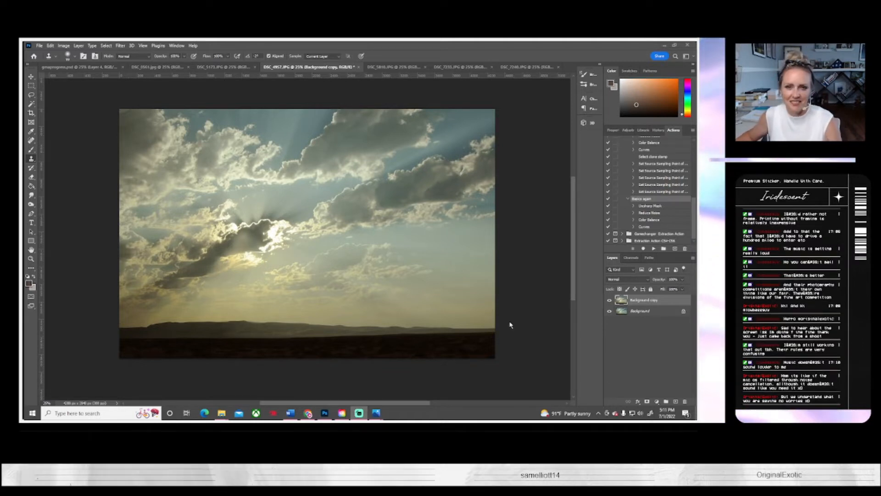
{"action": "left_click", "coordinate": [209, 67]}
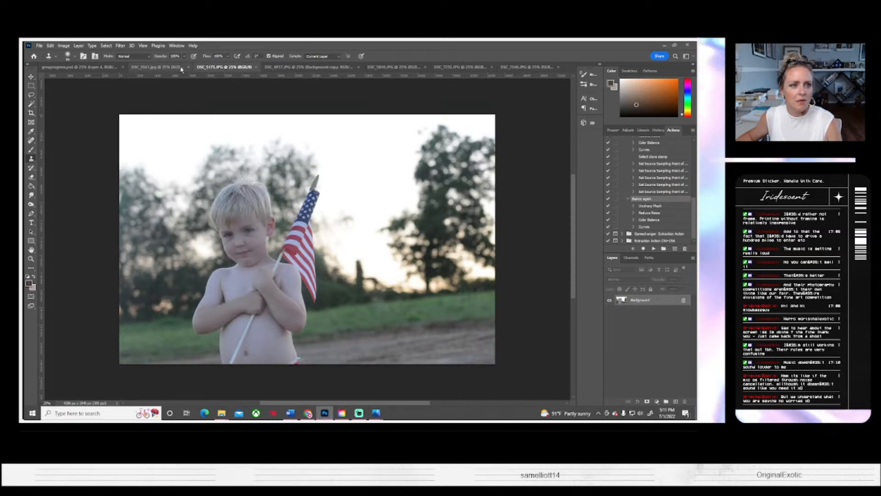
{"action": "left_click", "coordinate": [154, 67]}
{"action": "left_click", "coordinate": [276, 67]}
{"action": "left_click", "coordinate": [390, 67]}
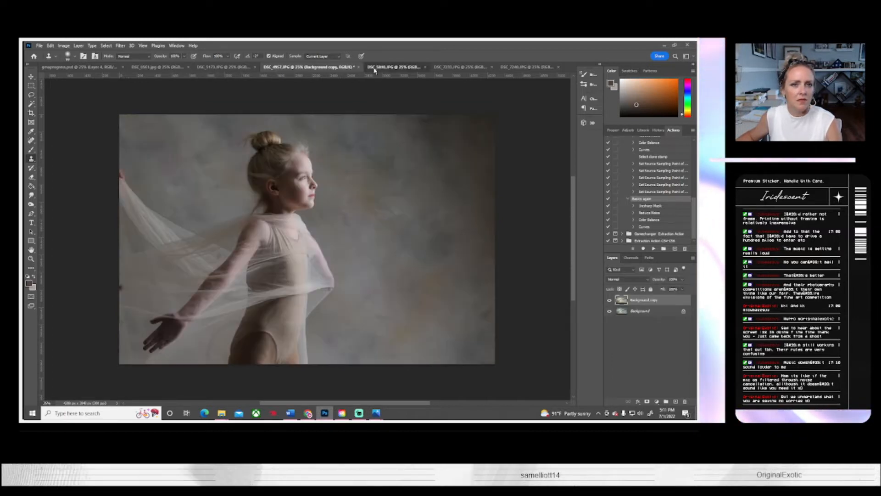
{"action": "left_click", "coordinate": [450, 68]}
{"action": "left_click", "coordinate": [526, 67]}
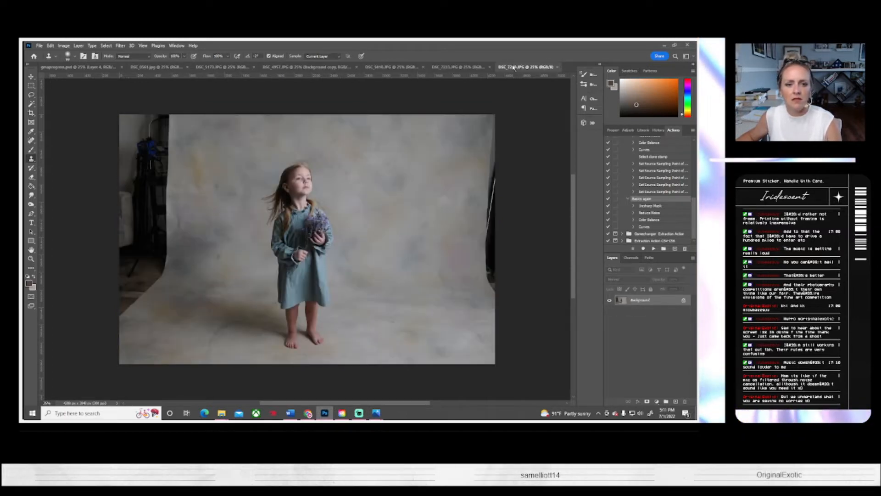
Step: Open the grassy field photo DSC_4978.JPG and run the Basics again action on it
{"action": "left_click", "coordinate": [39, 46]}
{"action": "left_click", "coordinate": [46, 60]}
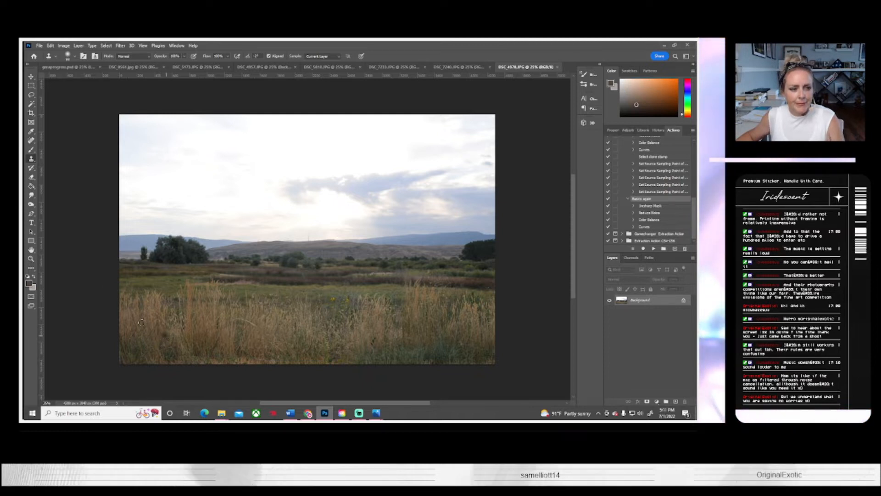
{"action": "left_click", "coordinate": [31, 258]}
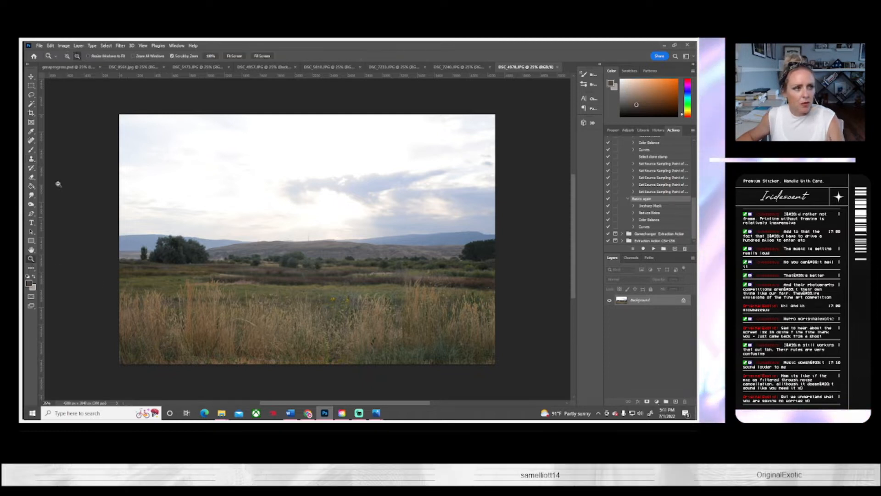
{"action": "left_click", "coordinate": [239, 187]}
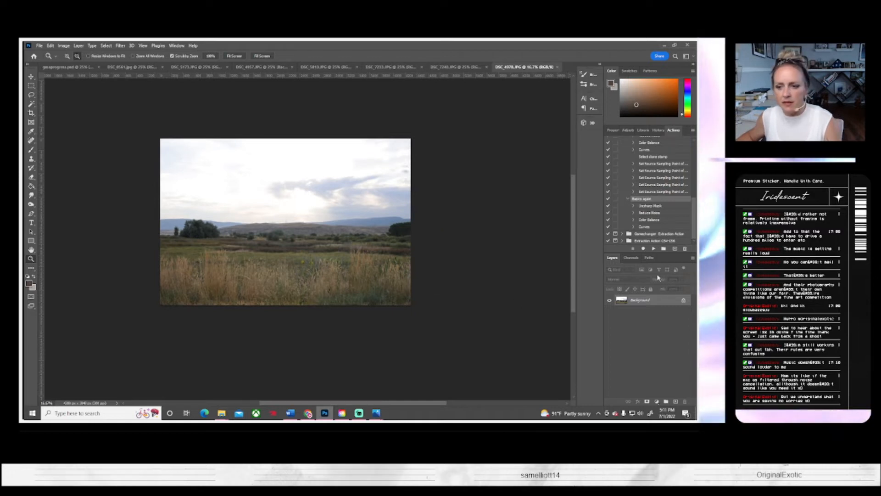
{"action": "left_click", "coordinate": [654, 249]}
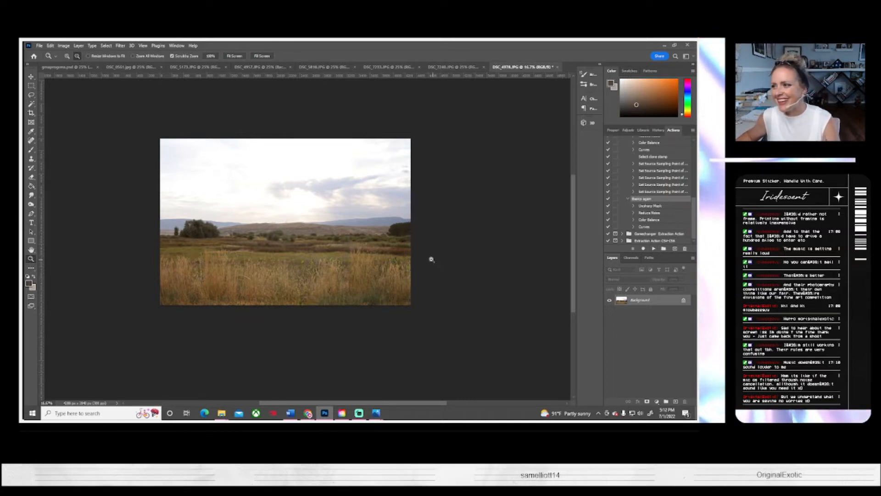
Step: Copy the entire edited sky image from DSC_4957.JPG and paste it as a new layer into the field photo DSC_4978.JPG
{"action": "left_click", "coordinate": [134, 67]}
{"action": "left_click", "coordinate": [193, 68]}
{"action": "left_click", "coordinate": [274, 68]}
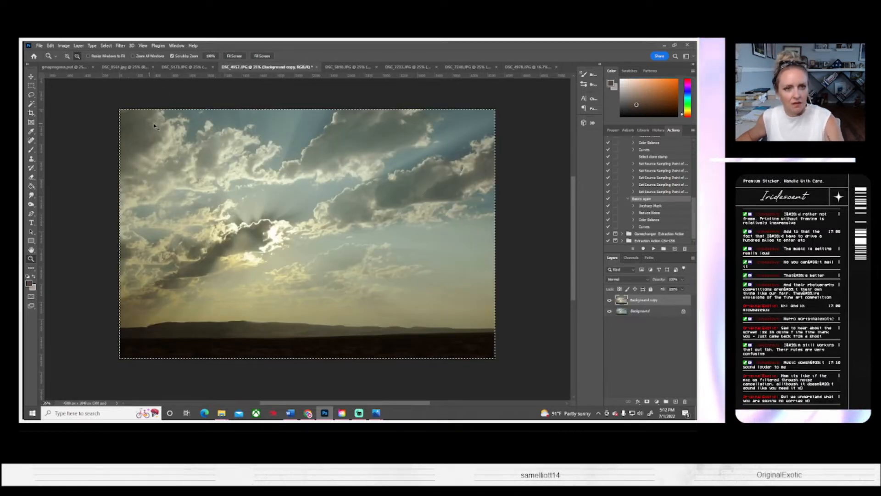
{"action": "left_click", "coordinate": [504, 67]}
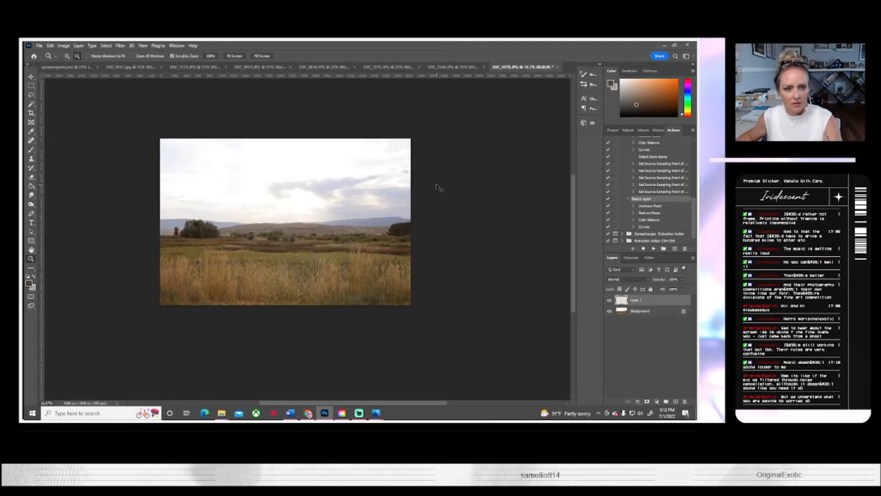
{"action": "key", "text": "ctrl+v"}
Step: Lower the sky layer's opacity to about half and move it up until its dark ground meets the field's horizon
{"action": "key", "text": "ctrl+t"}
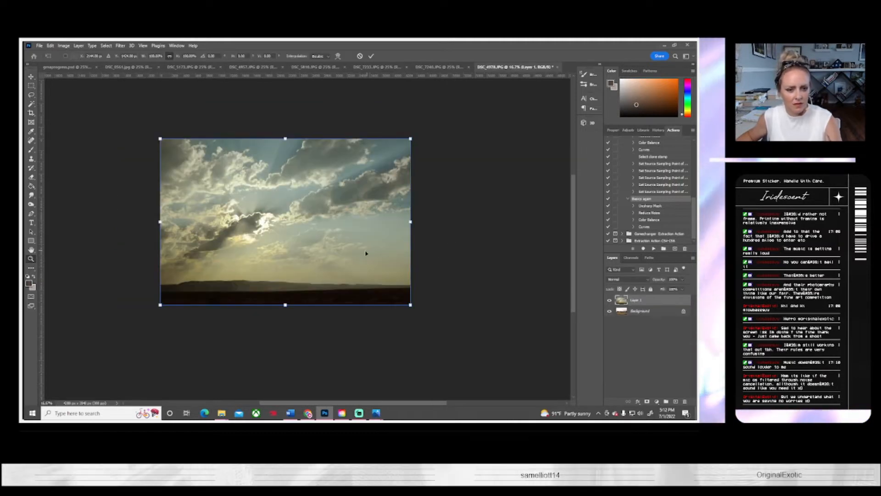
{"action": "left_click", "coordinate": [682, 280]}
{"action": "left_click", "coordinate": [664, 287]}
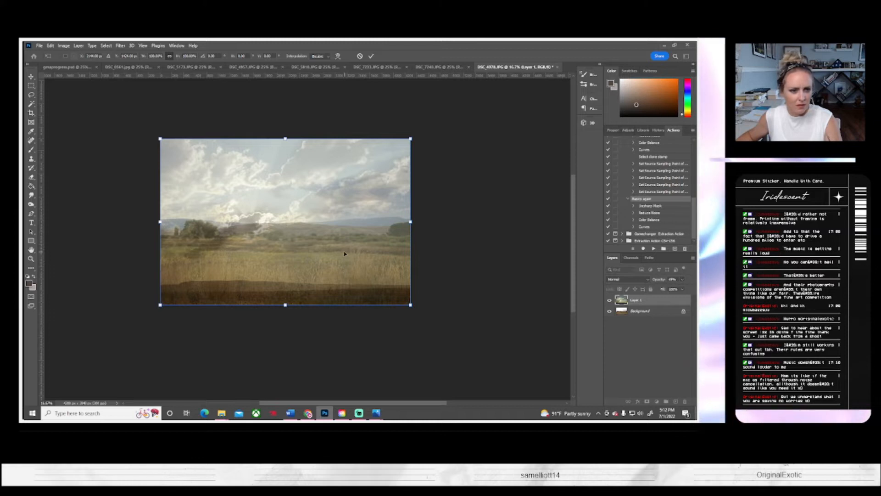
{"action": "left_click_drag", "start_coordinate": [345, 262], "coordinate": [346, 240]}
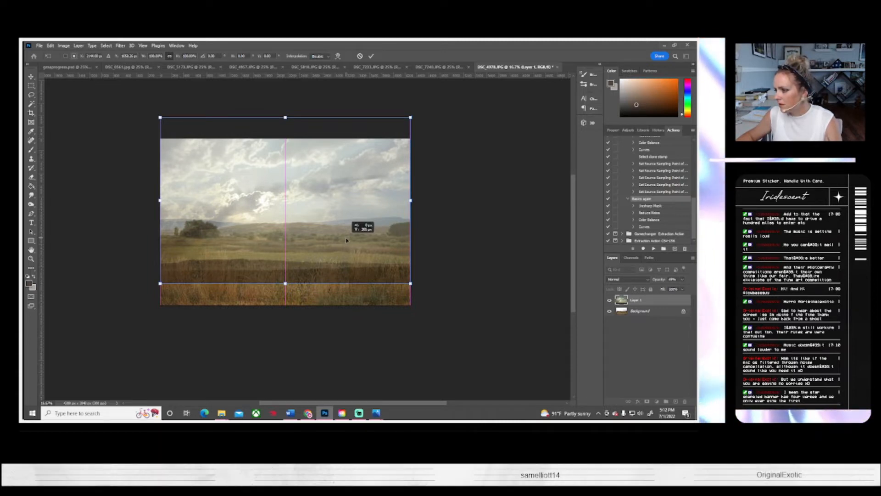
{"action": "left_click_drag", "start_coordinate": [346, 240], "coordinate": [346, 190]}
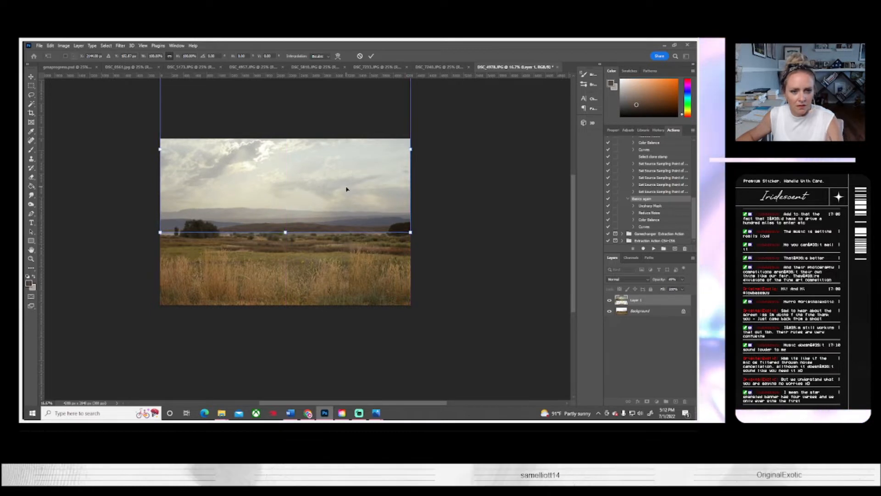
{"action": "key", "text": "Return"}
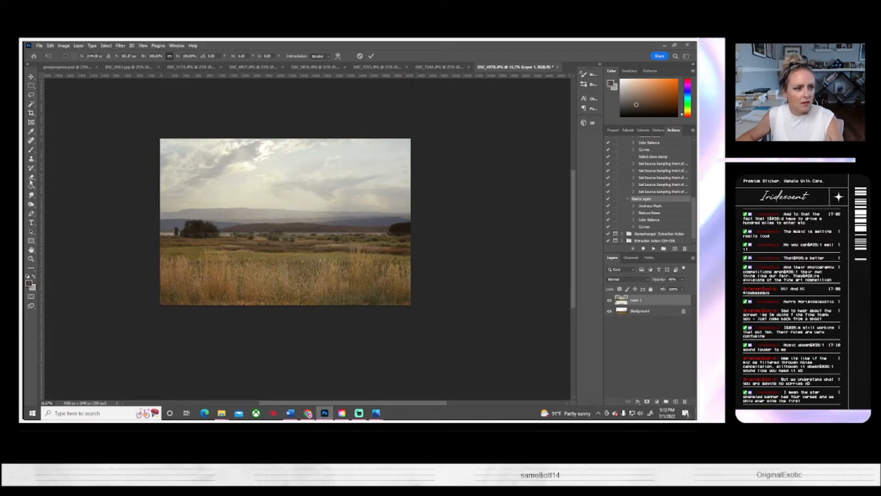
Step: Extend the canvas upward with the Crop tool to take in the full height of the sky layer
{"action": "key", "text": "c"}
{"action": "left_click_drag", "start_coordinate": [285, 150], "coordinate": [277, 118]}
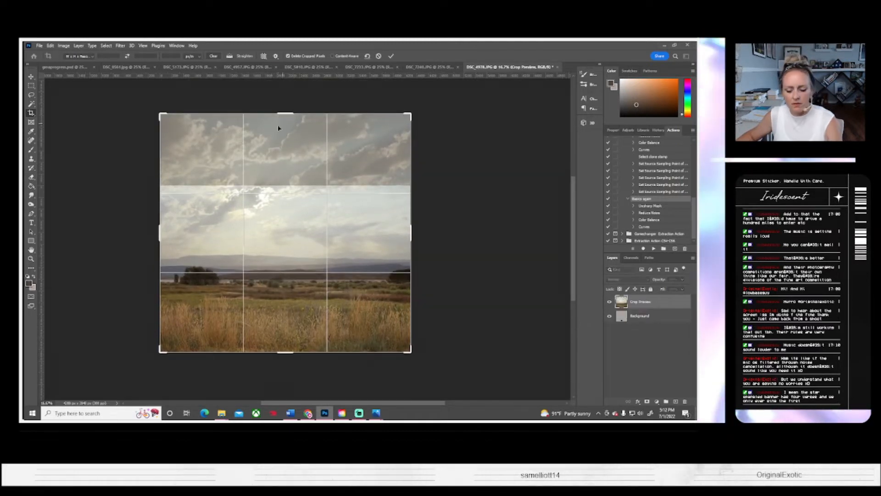
{"action": "left_click", "coordinate": [461, 316]}
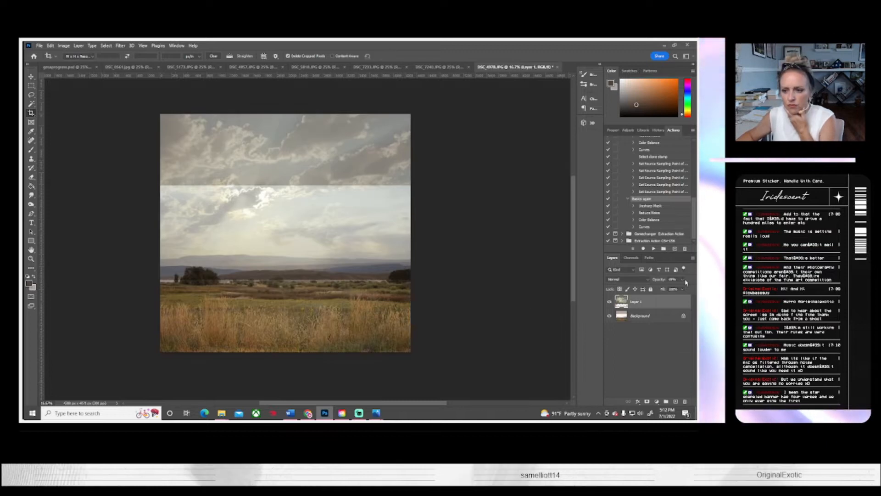
Step: Set the sky layer's opacity to 100% and compare the image with the layer hidden and shown
{"action": "left_click", "coordinate": [682, 280]}
{"action": "left_click_drag", "start_coordinate": [675, 289], "coordinate": [692, 288]}
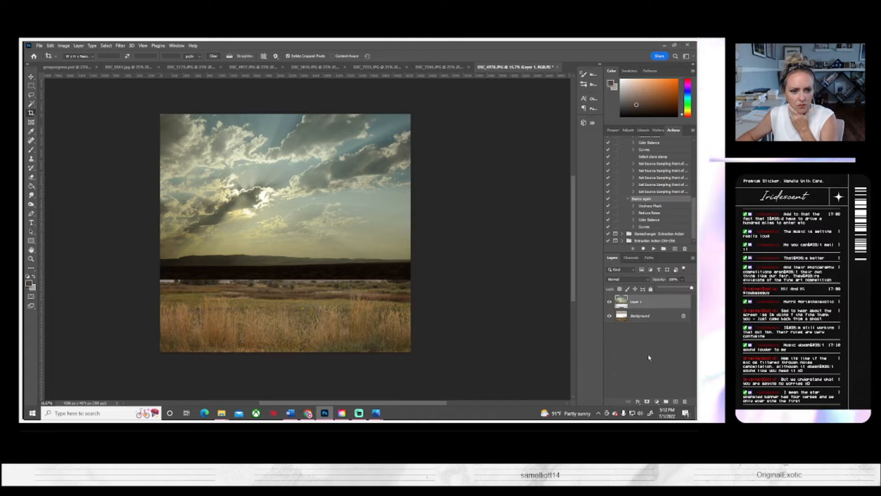
{"action": "left_click", "coordinate": [610, 302]}
{"action": "left_click", "coordinate": [609, 302]}
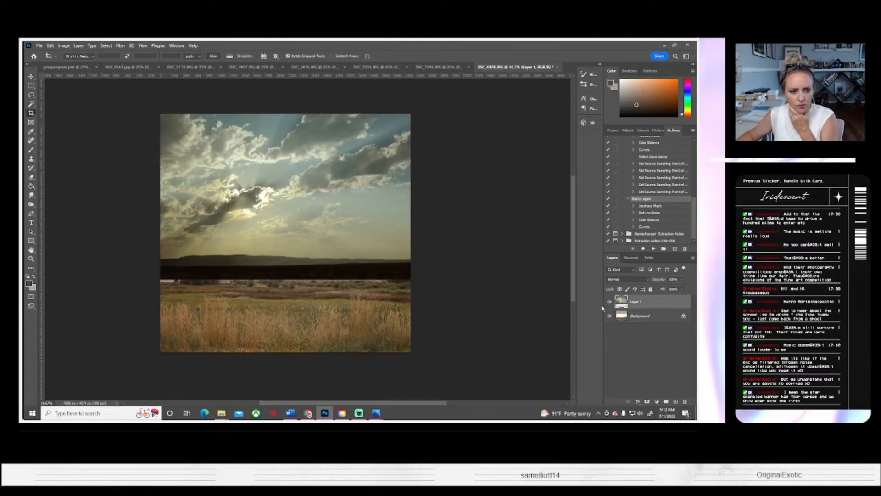
Step: Move the sky layer slightly down over the field and duplicate the Background layer
{"action": "left_click", "coordinate": [31, 76]}
{"action": "left_click_drag", "start_coordinate": [270, 227], "coordinate": [273, 242]}
{"action": "right_click", "coordinate": [659, 321]}
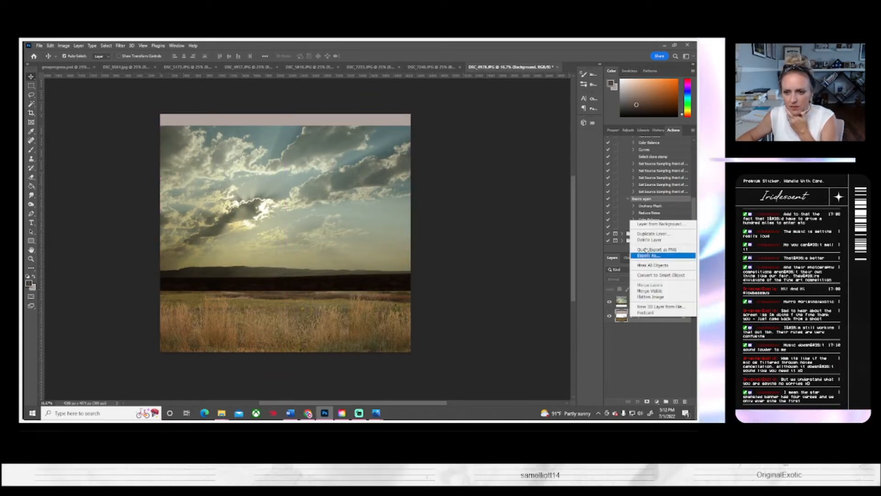
{"action": "left_click", "coordinate": [645, 235]}
{"action": "left_click", "coordinate": [418, 145]}
Step: Crop off the empty strip above the clouds and check the composite with the sky layer hidden and shown
{"action": "left_click", "coordinate": [32, 112]}
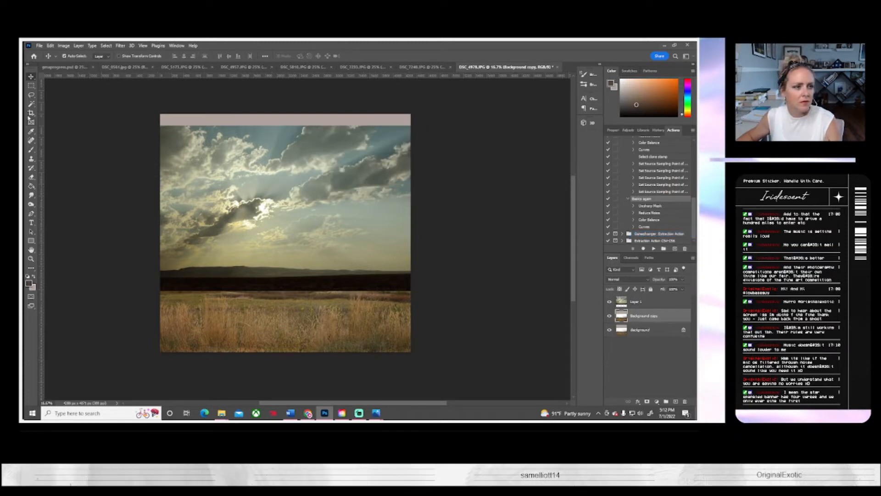
{"action": "left_click_drag", "start_coordinate": [288, 113], "coordinate": [291, 122]}
{"action": "key", "text": "Return"}
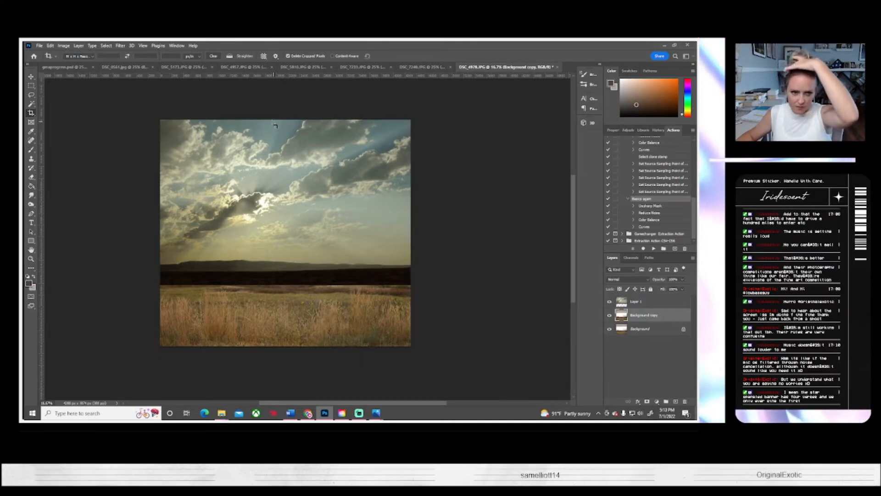
{"action": "left_click", "coordinate": [609, 302]}
{"action": "left_click", "coordinate": [609, 302]}
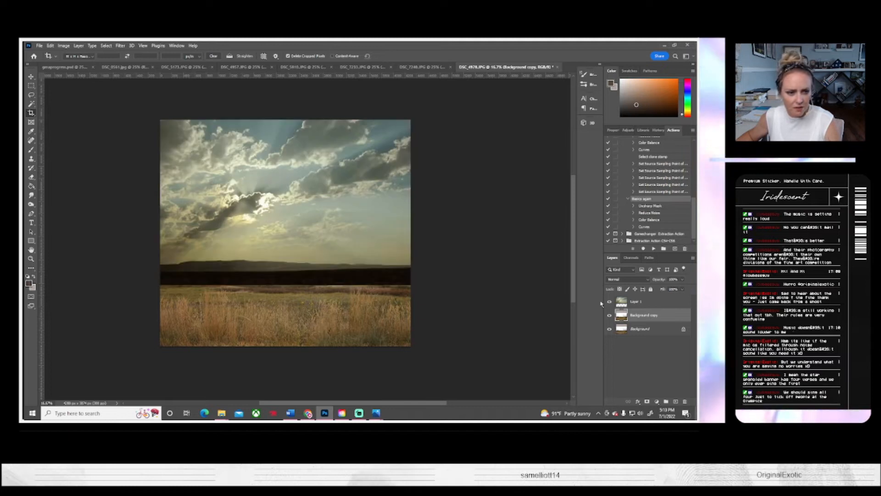
Step: Erase the dark band of ground along the sky layer's lower edge with a soft round eraser and compare with the layer hidden
{"action": "left_click", "coordinate": [30, 178]}
{"action": "left_click", "coordinate": [68, 56]}
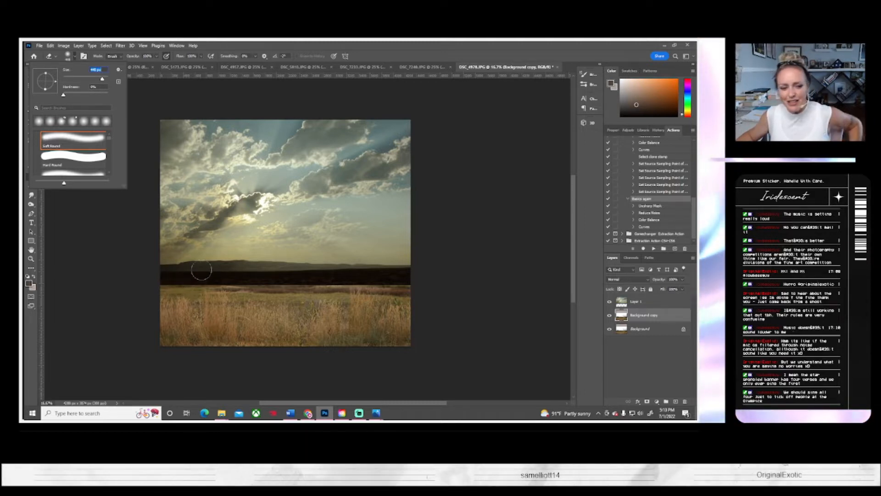
{"action": "left_click", "coordinate": [140, 284]}
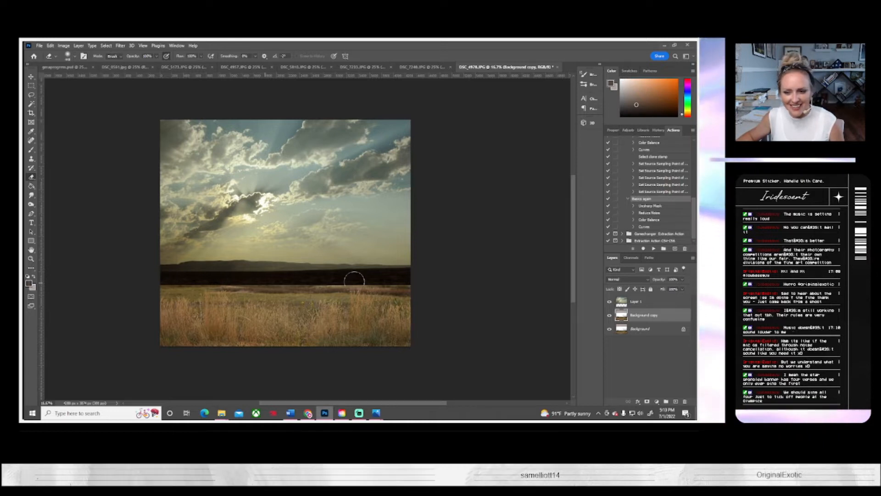
{"action": "left_click", "coordinate": [643, 302]}
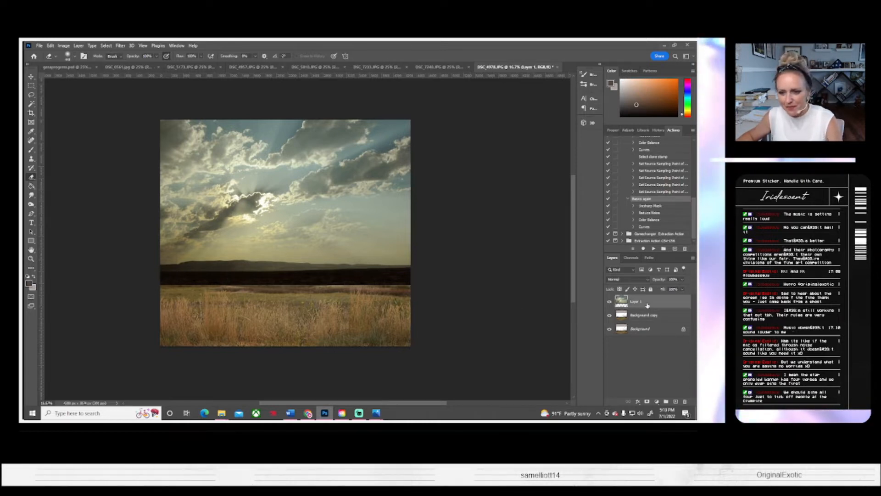
{"action": "left_click_drag", "start_coordinate": [425, 282], "coordinate": [85, 280]}
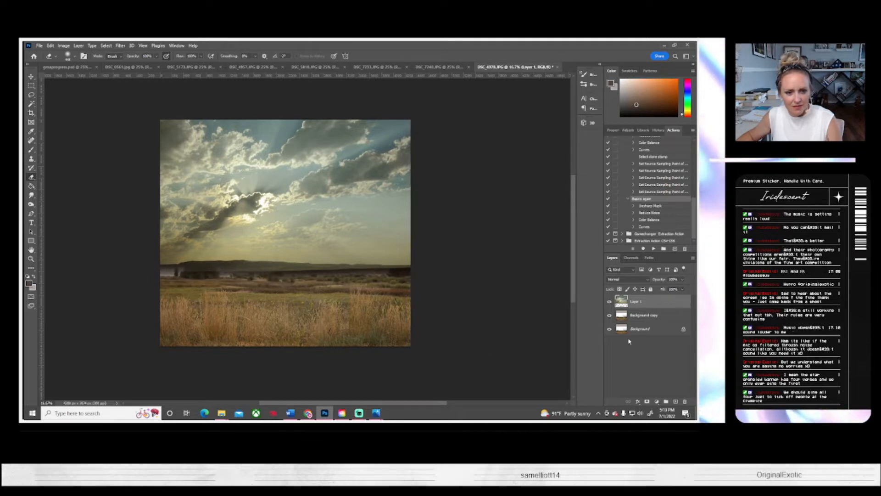
{"action": "left_click", "coordinate": [610, 302]}
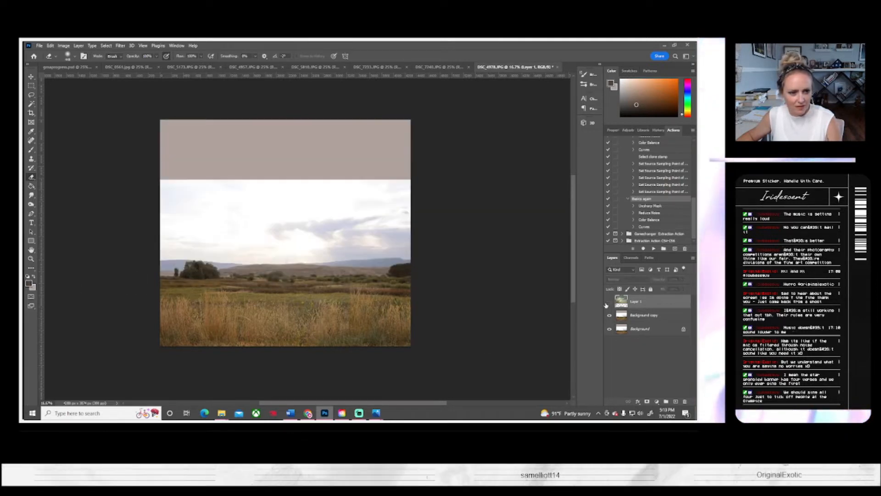
{"action": "left_click", "coordinate": [609, 302]}
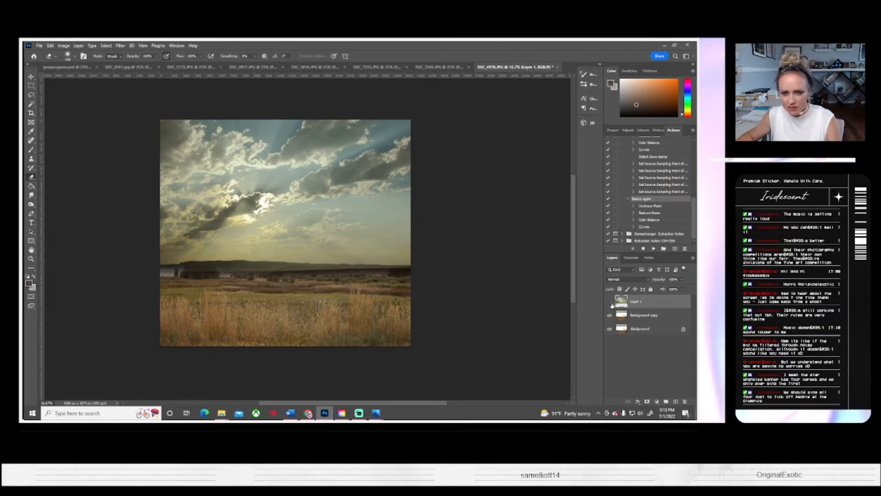
Step: Hide the sky layer and select the distant blue hills along the horizon on the Background copy layer with the Magic Wand
{"action": "left_click", "coordinate": [611, 303]}
{"action": "left_click", "coordinate": [645, 316]}
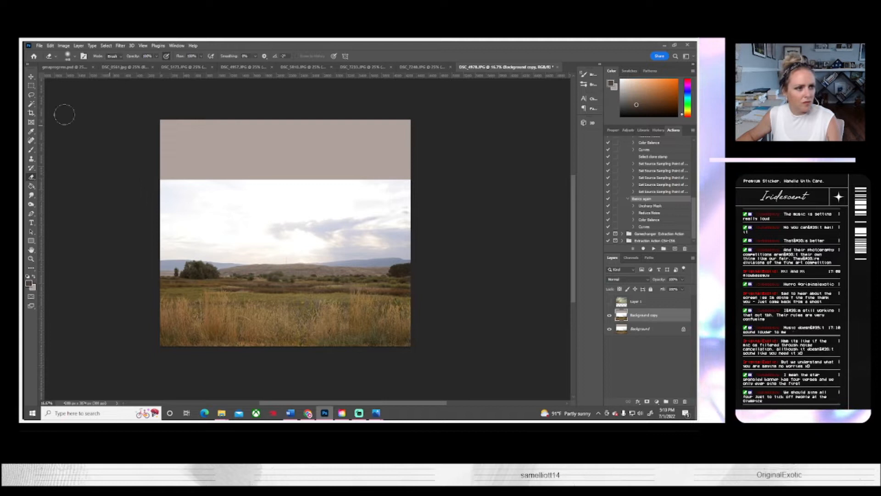
{"action": "key", "text": "w"}
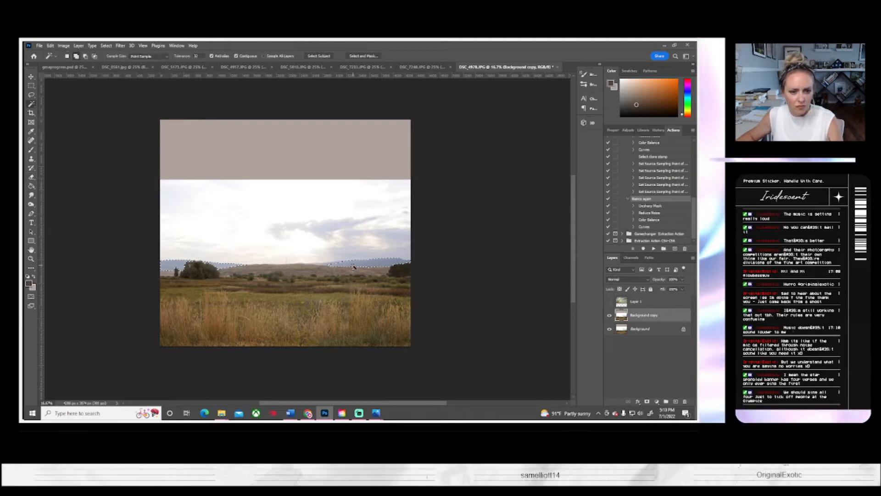
{"action": "left_click", "coordinate": [328, 267], "text": "shift"}
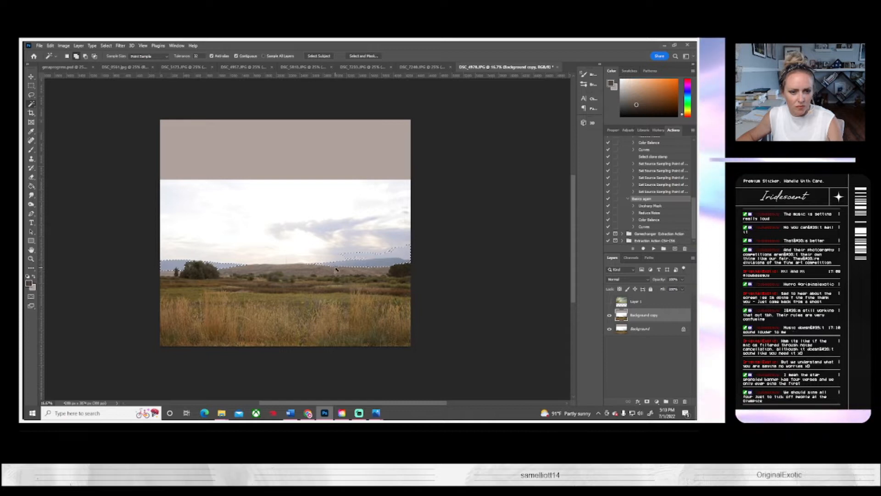
Step: Show the sky layer again, duplicate it, and hide the original Layer 1
{"action": "left_click", "coordinate": [609, 301]}
{"action": "left_click", "coordinate": [649, 303]}
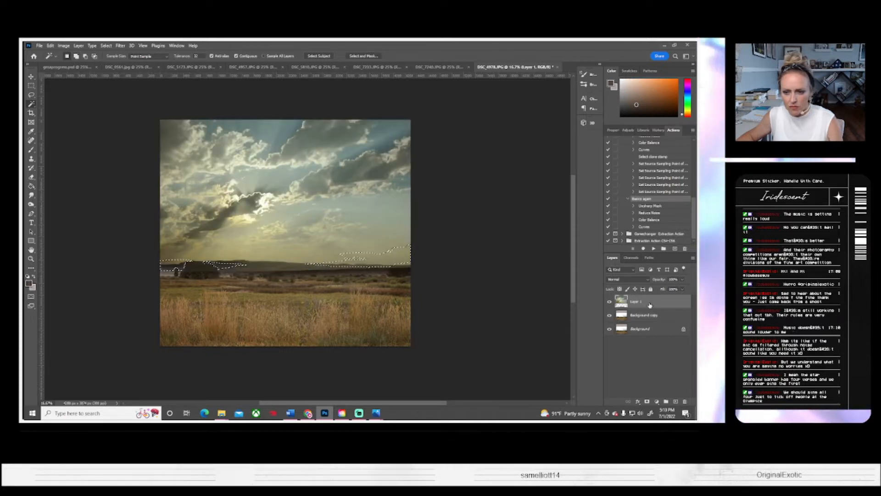
{"action": "right_click", "coordinate": [649, 304]}
{"action": "left_click", "coordinate": [574, 137]}
{"action": "key", "text": "Return"}
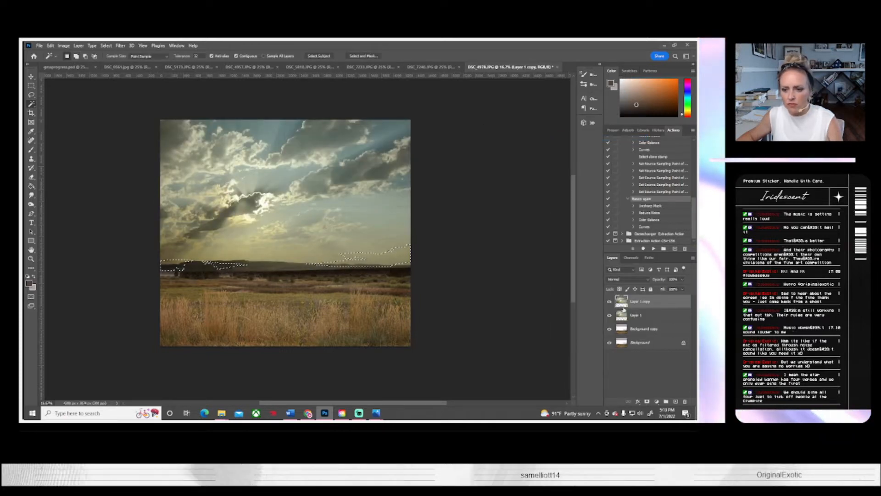
{"action": "left_click", "coordinate": [609, 315]}
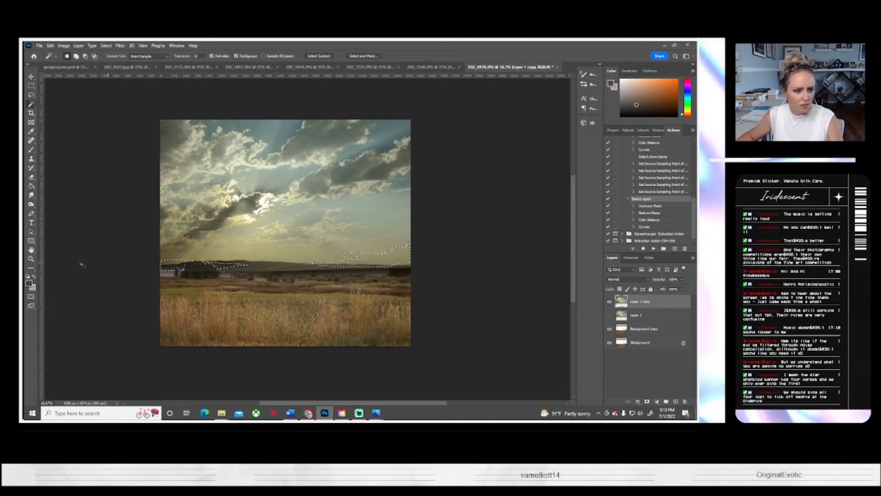
Step: Erase the sky layer copy's remaining dark ground along the horizon, compare with the layer hidden, and clear the selection
{"action": "left_click", "coordinate": [31, 177]}
{"action": "mouse_move", "coordinate": [174, 277]}
{"action": "left_mouse_down"}
{"action": "mouse_move", "coordinate": [165, 273]}
{"action": "mouse_move", "coordinate": [265, 276]}
{"action": "left_mouse_up"}
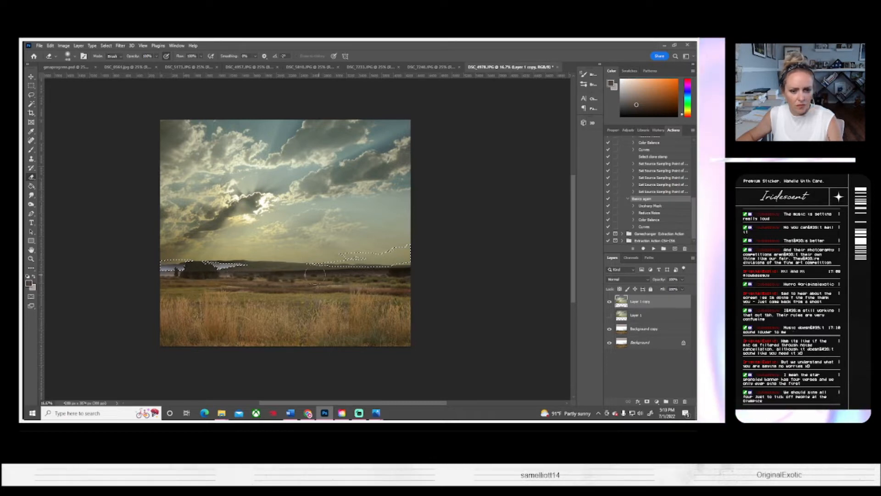
{"action": "left_click", "coordinate": [609, 302]}
{"action": "left_click", "coordinate": [609, 302]}
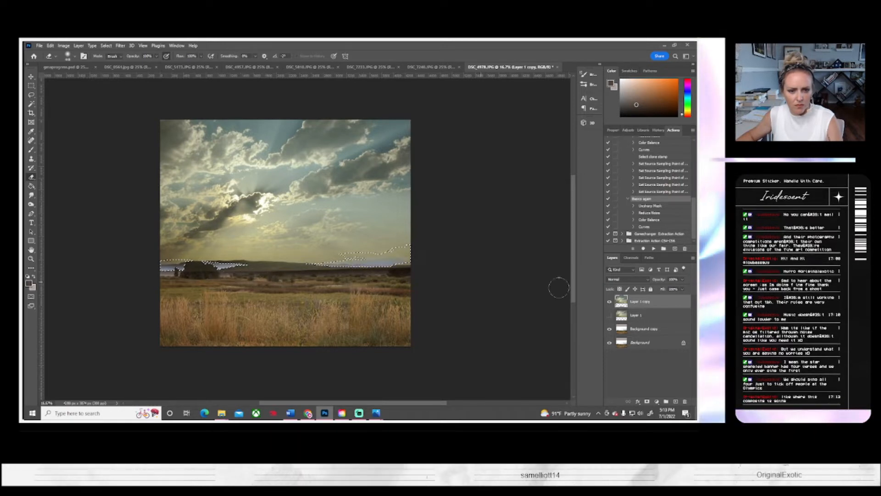
{"action": "left_click", "coordinate": [106, 45]}
{"action": "left_click", "coordinate": [117, 62]}
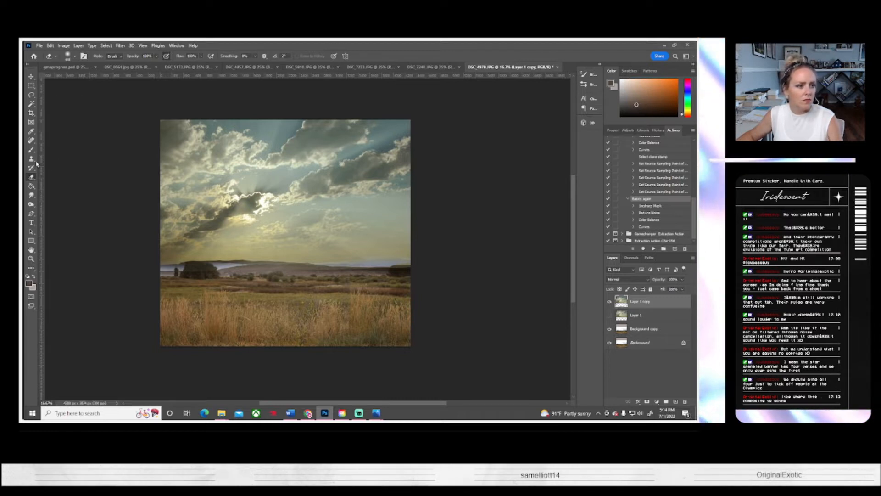
Step: Switch to the Smudge tool and enlarge its soft round brush for work on the sky layer copy
{"action": "left_click", "coordinate": [31, 196]}
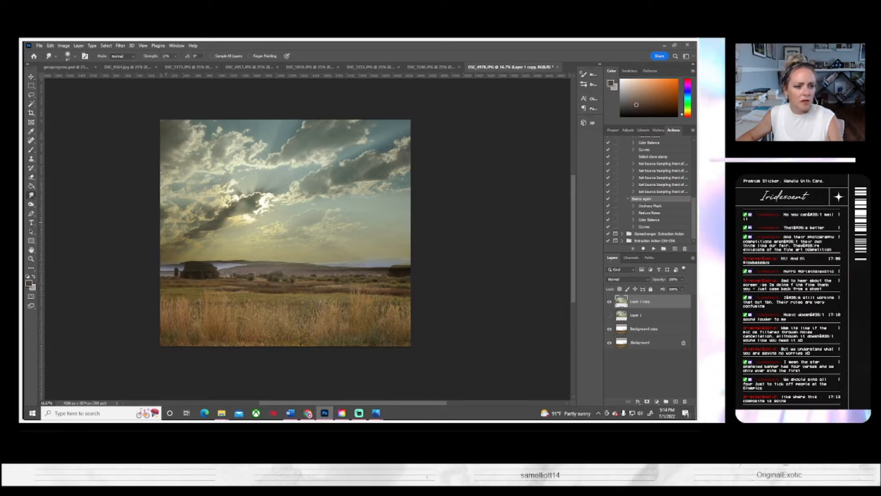
{"action": "left_click", "coordinate": [76, 56]}
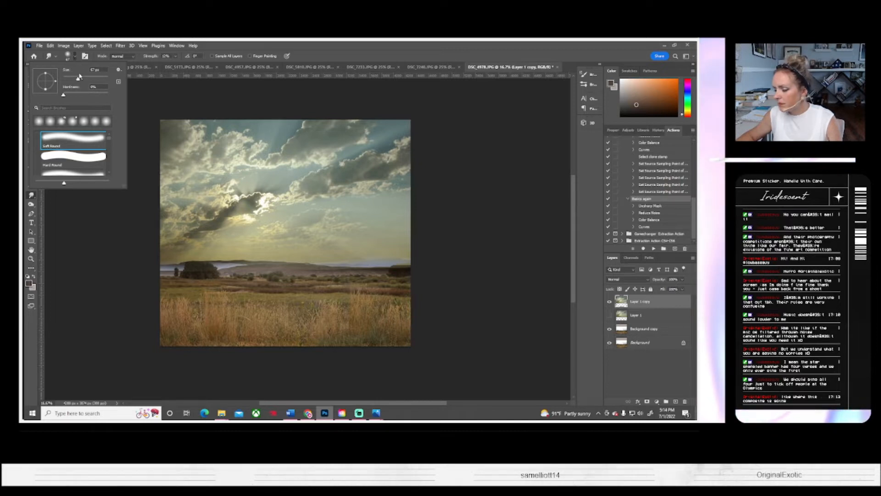
{"action": "left_click", "coordinate": [91, 81]}
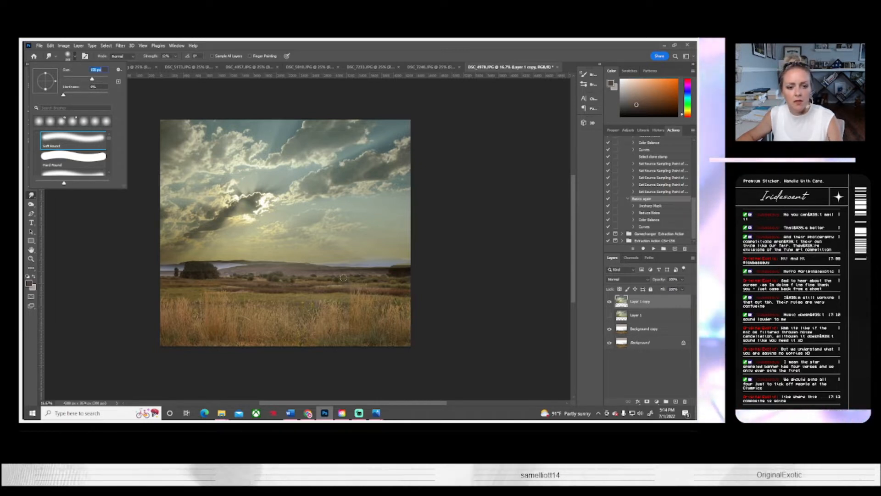
{"action": "key", "text": "Return"}
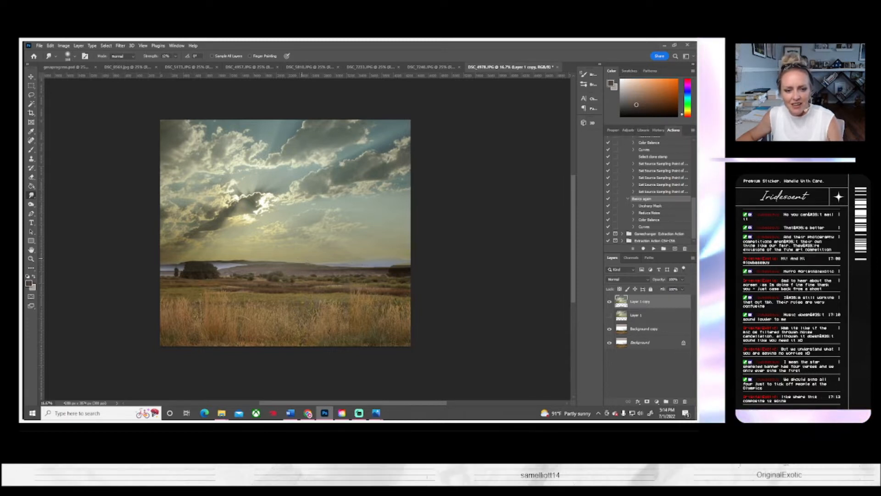
Step: Smudge the tree and hills at the horizon on the Background copy layer with a much larger soft round brush
{"action": "left_click", "coordinate": [62, 67]}
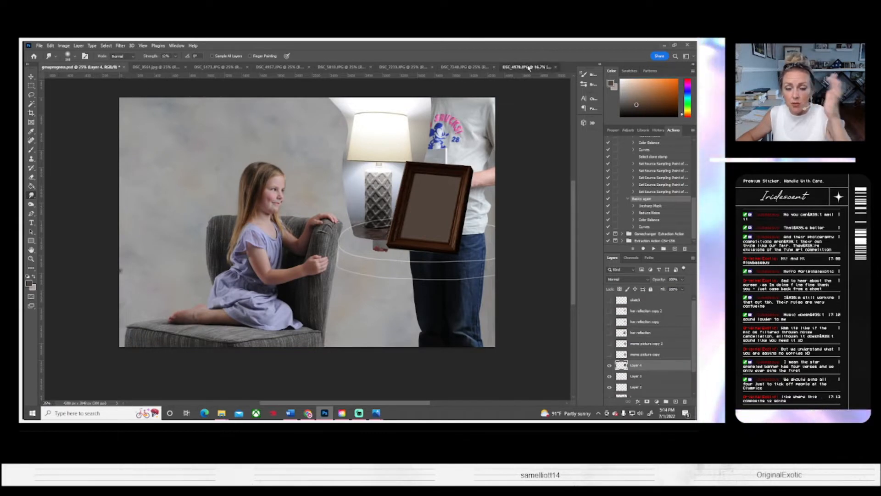
{"action": "left_click", "coordinate": [511, 67]}
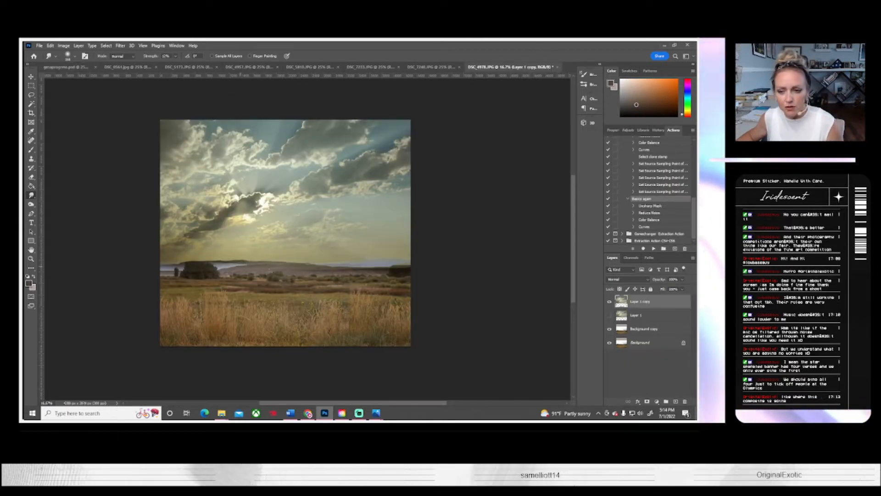
{"action": "left_click", "coordinate": [639, 329]}
{"action": "right_click", "coordinate": [638, 328]}
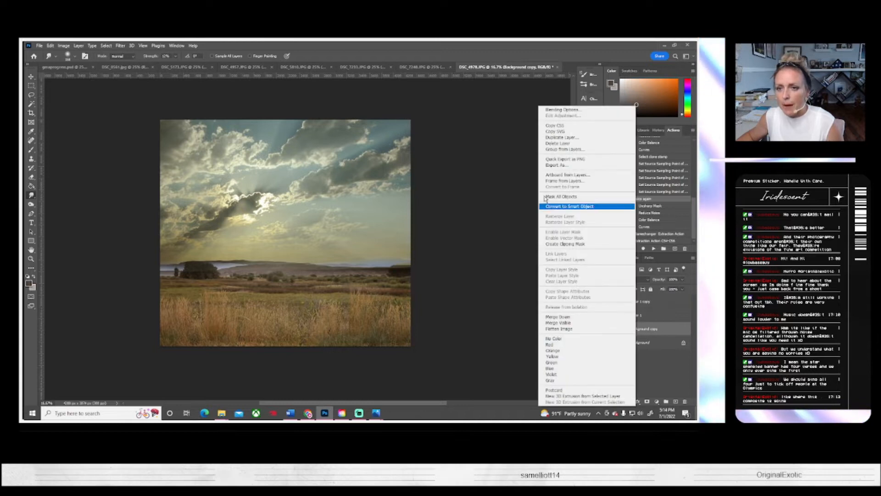
{"action": "left_click", "coordinate": [32, 204]}
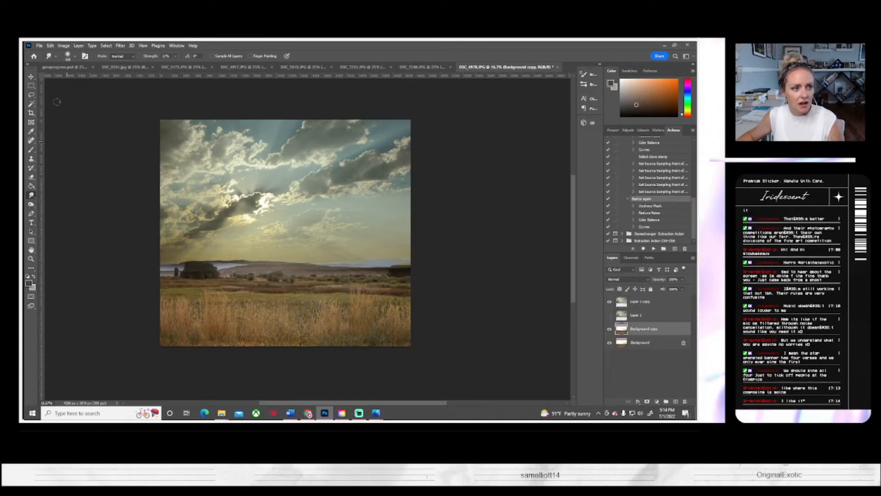
{"action": "left_click", "coordinate": [68, 56]}
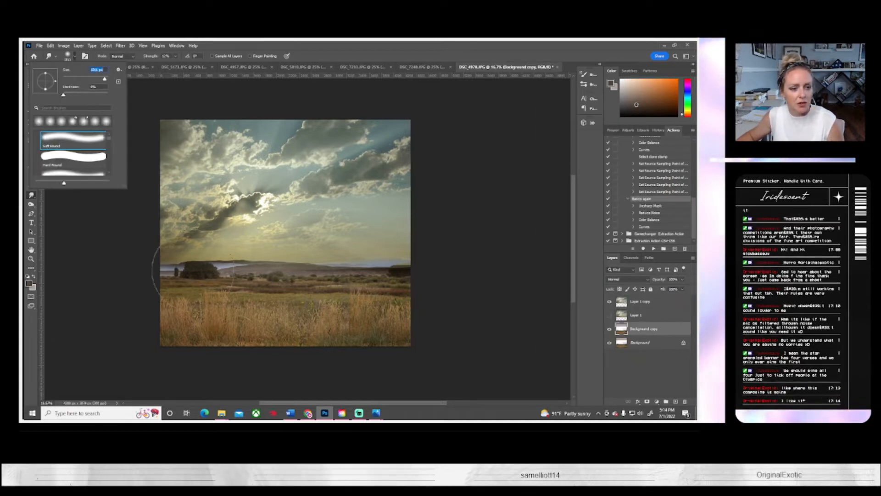
{"action": "key", "text": "Return"}
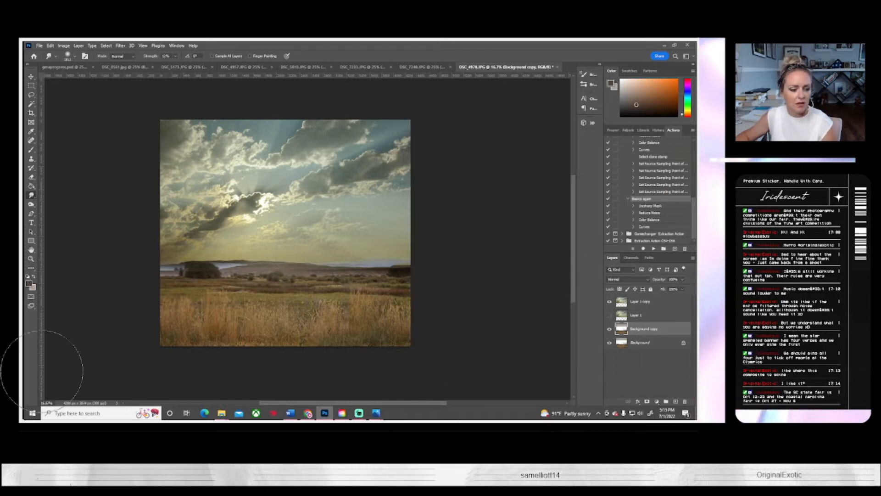
Step: Open the state fair's 2022 Fine Art Guide PDF in the browser and close it again
{"action": "mouse_move", "coordinate": [331, 419]}
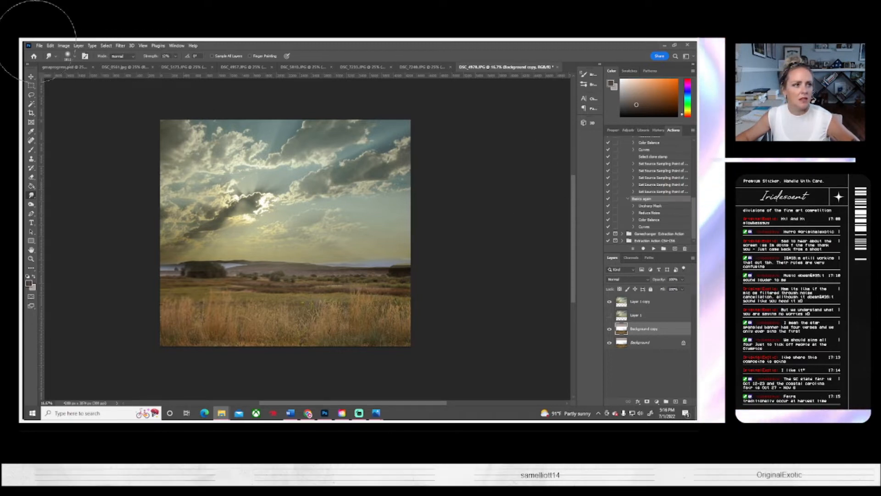
{"action": "right_click", "coordinate": [326, 412]}
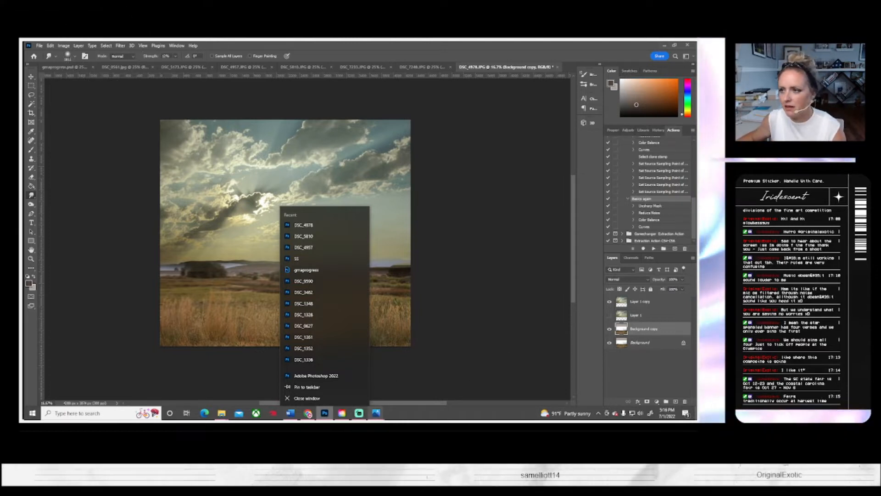
{"action": "left_click", "coordinate": [221, 413]}
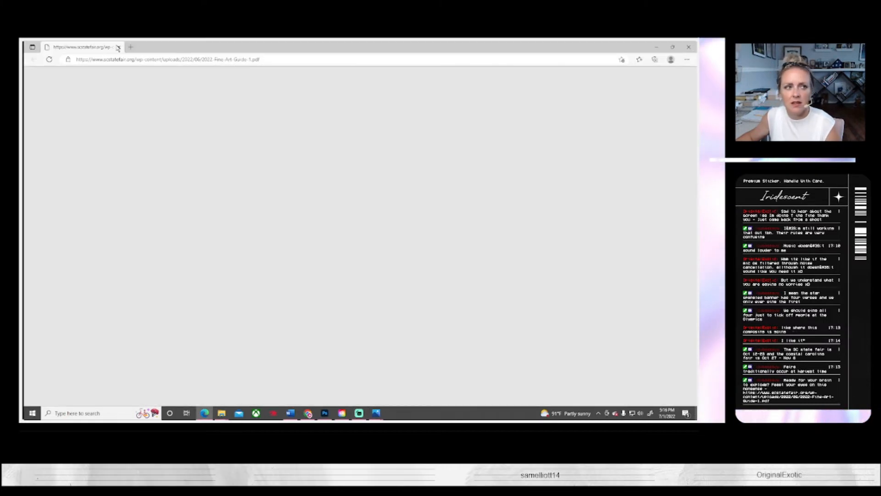
{"action": "left_click", "coordinate": [118, 48]}
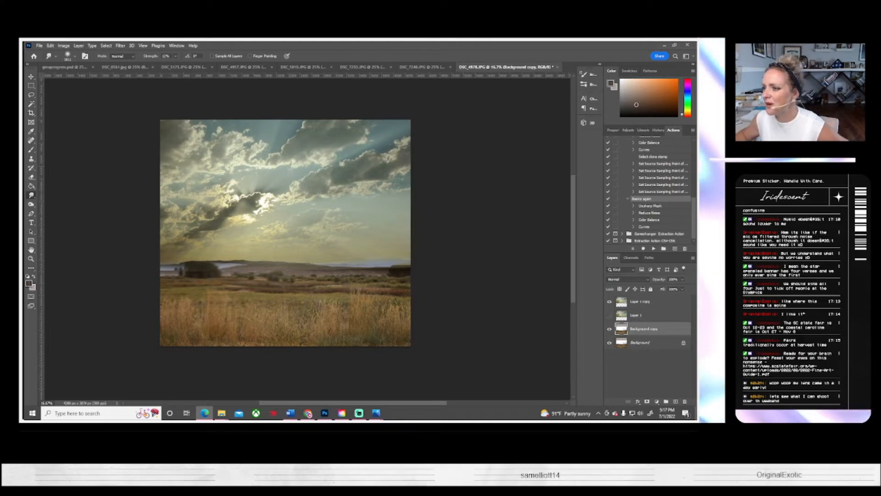
Step: View the girl's portrait DSC_7233.JPG in Photos, look through the girl's portraits open in Photoshop, and return to the field composite DSC_4978.JPG
{"action": "left_click_drag", "start_coordinate": [695, 121], "coordinate": [696, 85]}
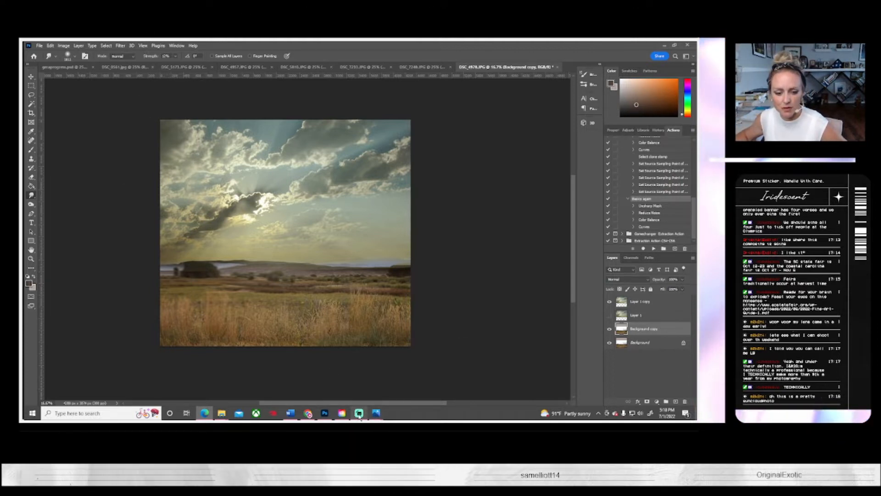
{"action": "mouse_move", "coordinate": [375, 412]}
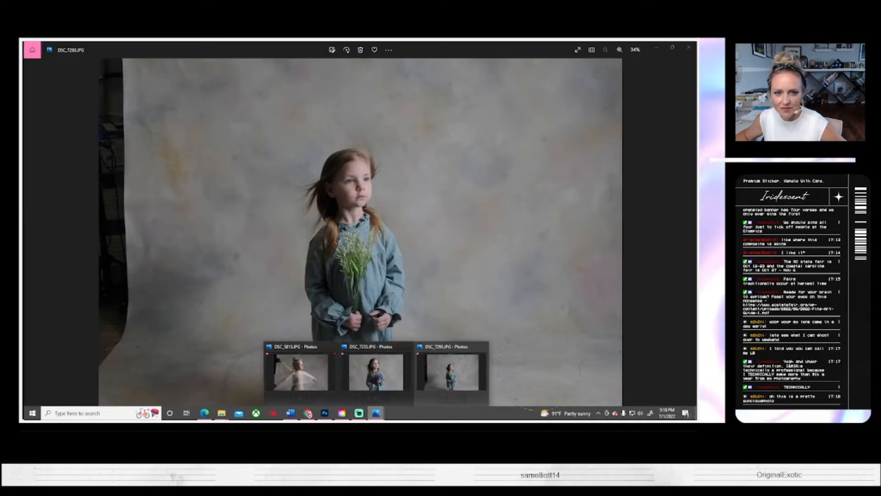
{"action": "left_click", "coordinate": [375, 372]}
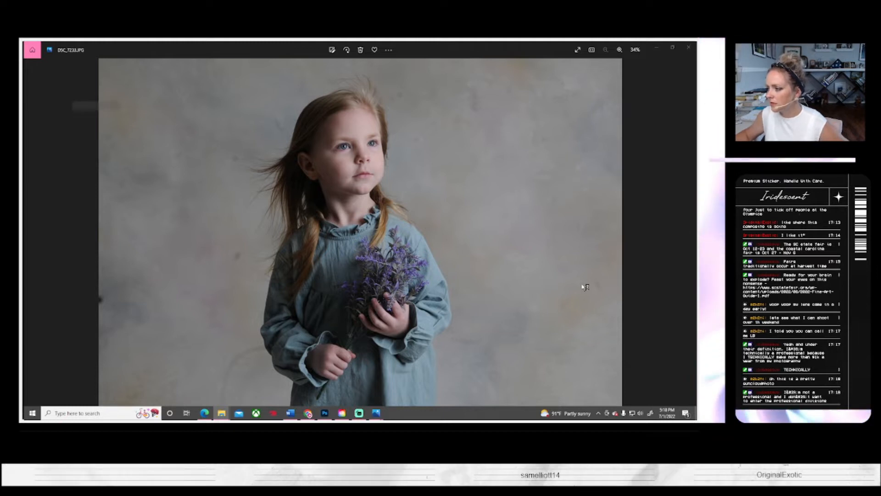
{"action": "key", "text": "alt+Tab"}
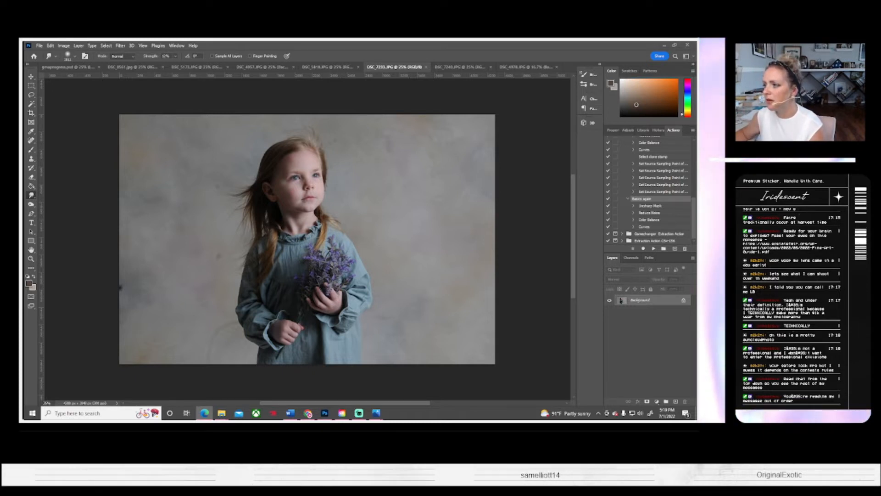
{"action": "left_click", "coordinate": [514, 67]}
{"action": "left_click", "coordinate": [420, 67]}
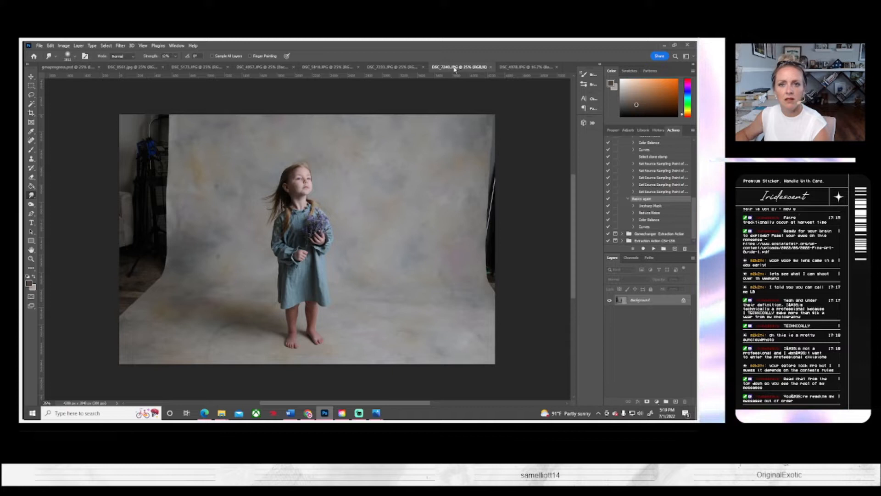
{"action": "left_click", "coordinate": [523, 67]}
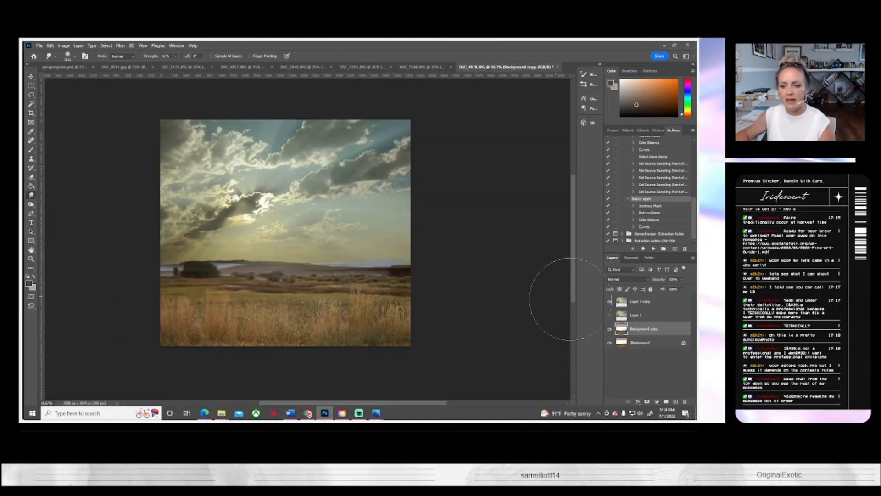
Step: Darken the Background copy layer with Brightness/Contrast at brightness -86 and compare the field with that layer hidden and shown
{"action": "left_click", "coordinate": [70, 46]}
{"action": "mouse_move", "coordinate": [78, 63]}
{"action": "left_click", "coordinate": [147, 63]}
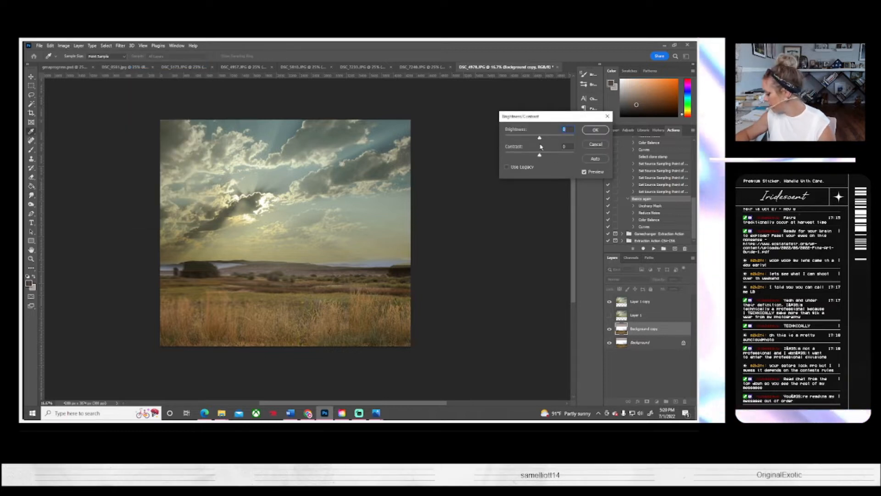
{"action": "left_click_drag", "start_coordinate": [539, 139], "coordinate": [521, 143]}
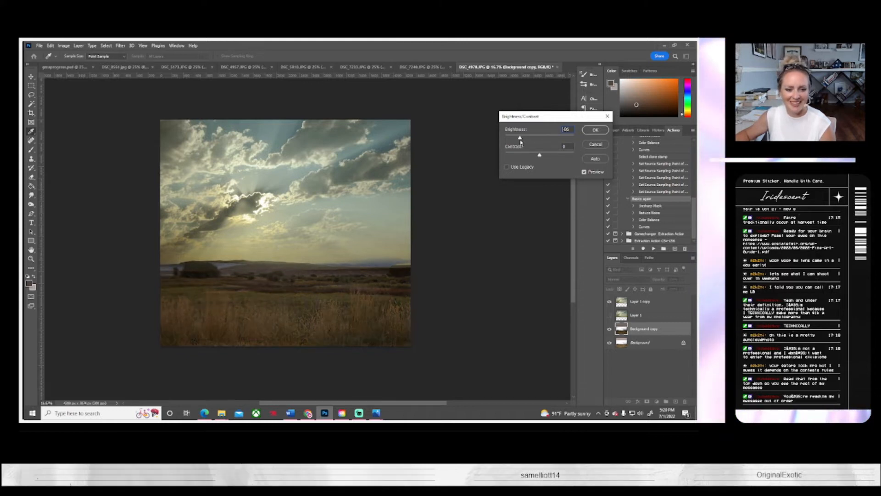
{"action": "left_click", "coordinate": [595, 129]}
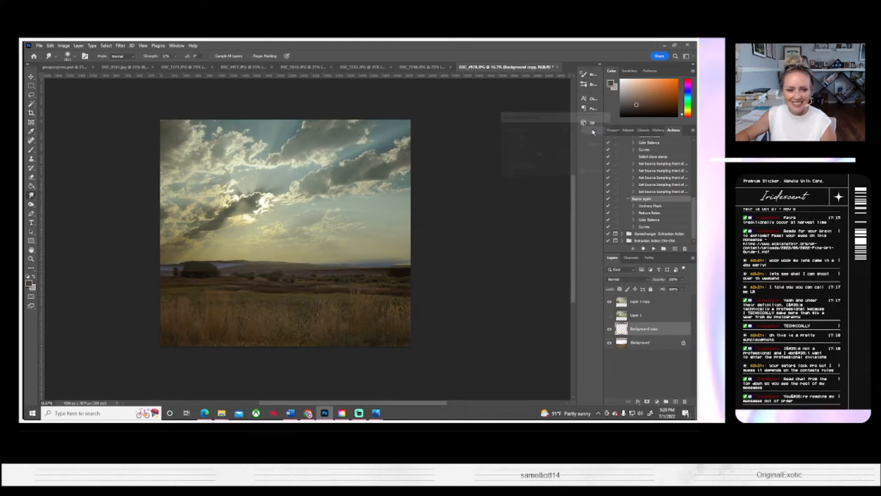
{"action": "left_click", "coordinate": [609, 329]}
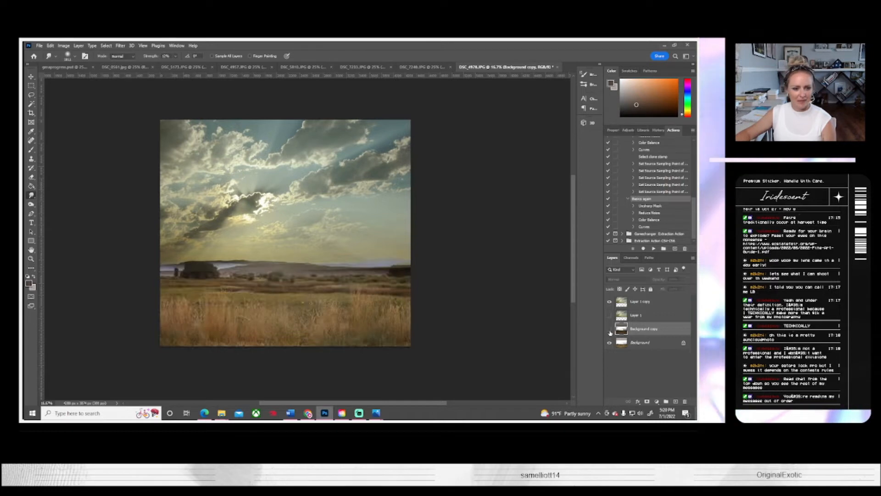
{"action": "left_click", "coordinate": [610, 329]}
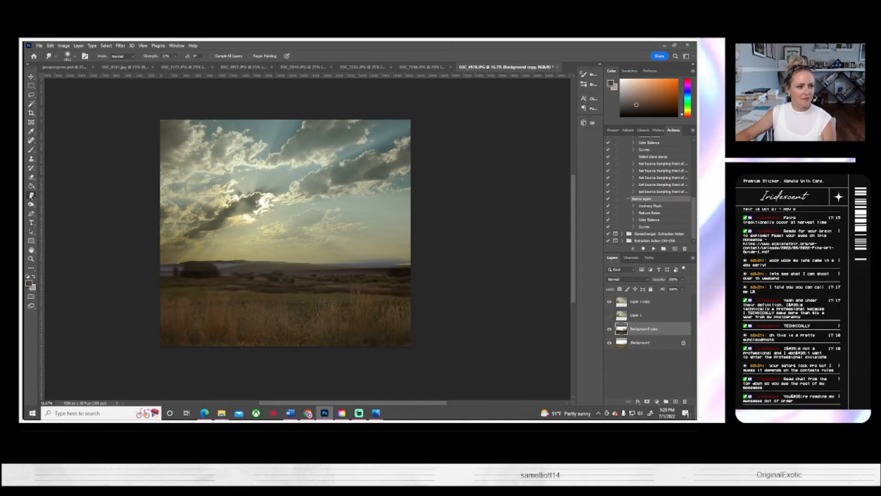
Step: Darken the Background copy layer further with a second, milder Brightness/Contrast reduction and compare the image with the sky layer hidden and shown
{"action": "left_click", "coordinate": [63, 45]}
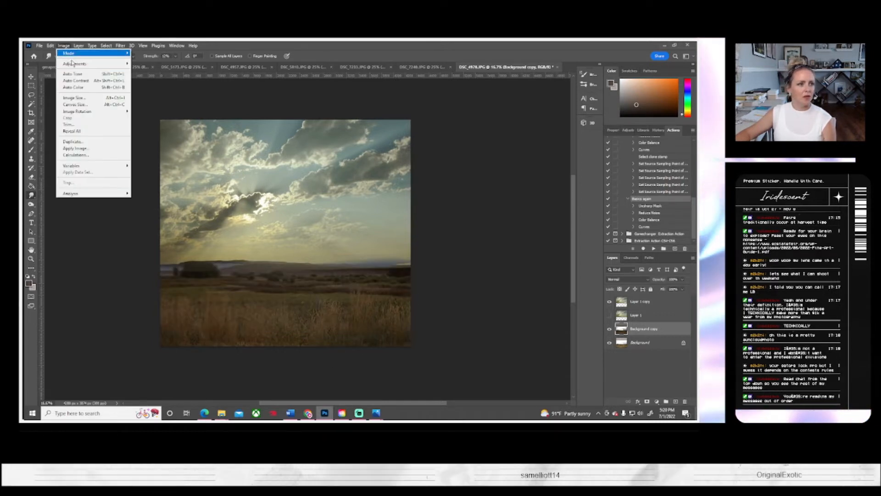
{"action": "mouse_move", "coordinate": [73, 64]}
{"action": "left_click", "coordinate": [152, 64]}
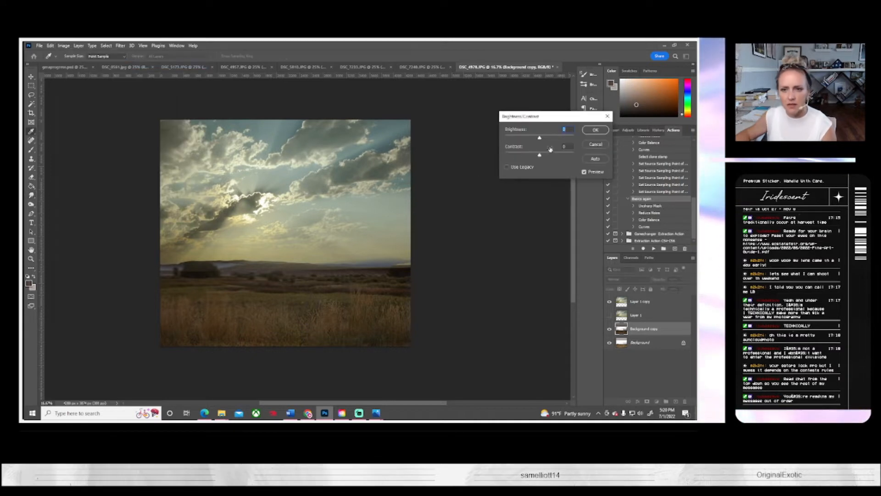
{"action": "left_click_drag", "start_coordinate": [538, 139], "coordinate": [530, 141]}
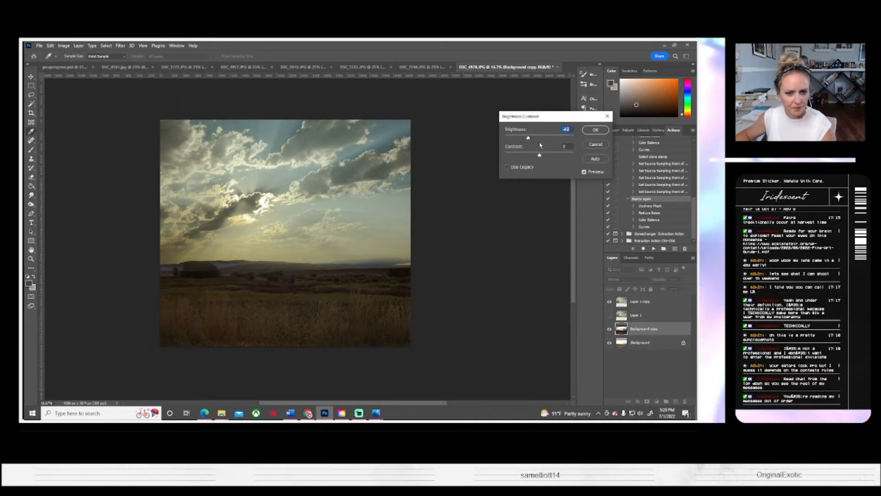
{"action": "left_click", "coordinate": [595, 130]}
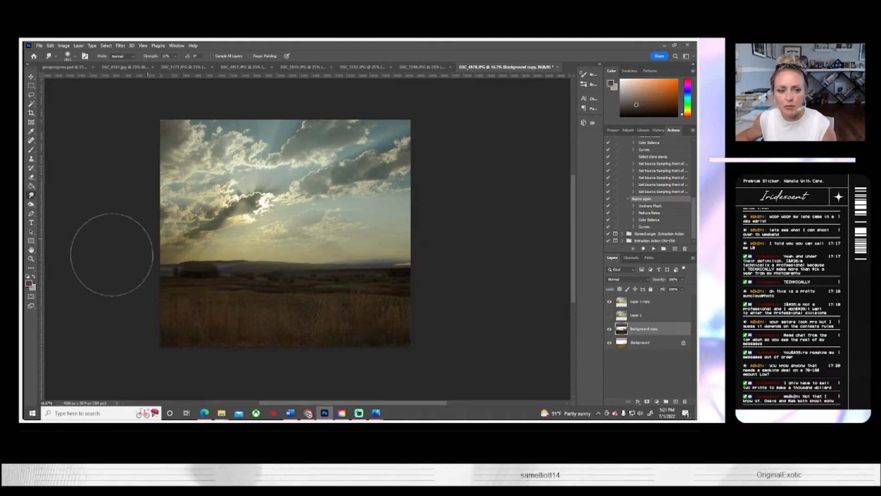
{"action": "left_click", "coordinate": [609, 302]}
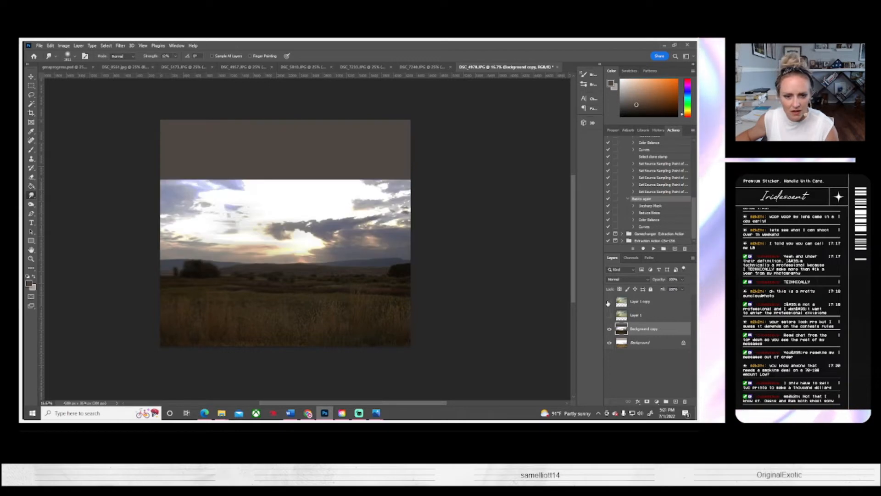
{"action": "left_click", "coordinate": [609, 302]}
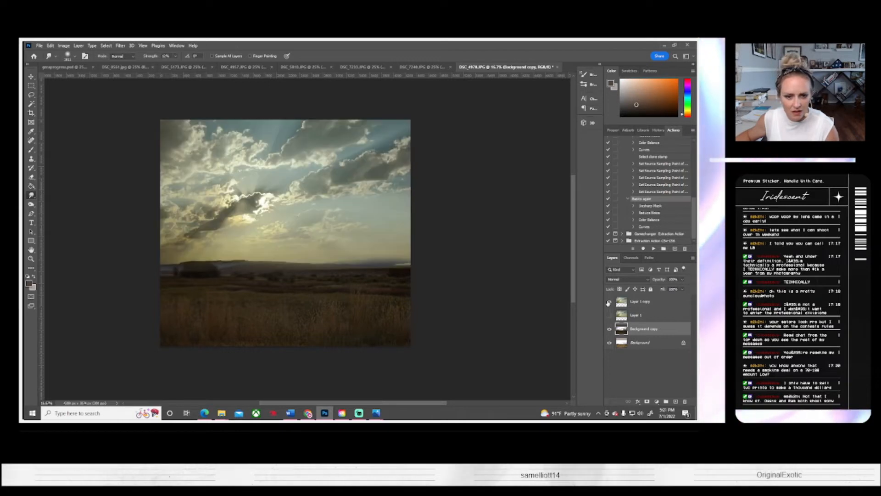
Step: Try erasing along the horizon on the Background copy layer with the Eraser tool, and undo the stroke
{"action": "left_click", "coordinate": [31, 177]}
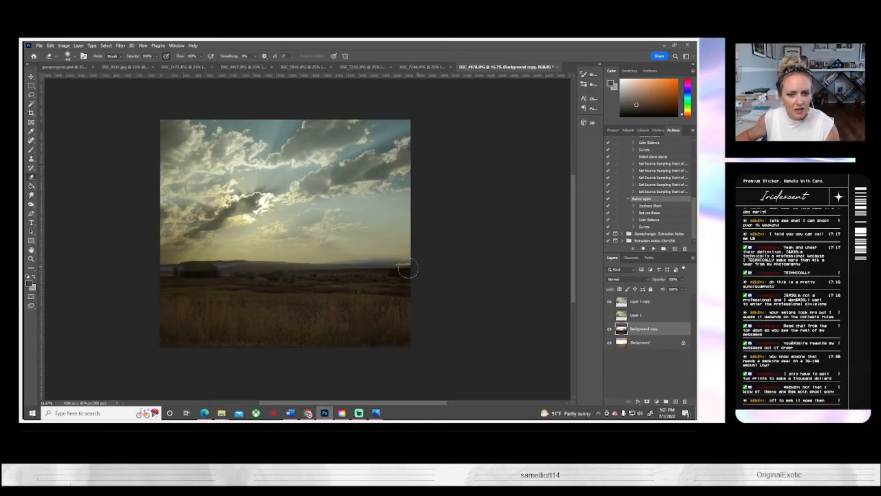
{"action": "left_click_drag", "start_coordinate": [407, 268], "coordinate": [187, 290]}
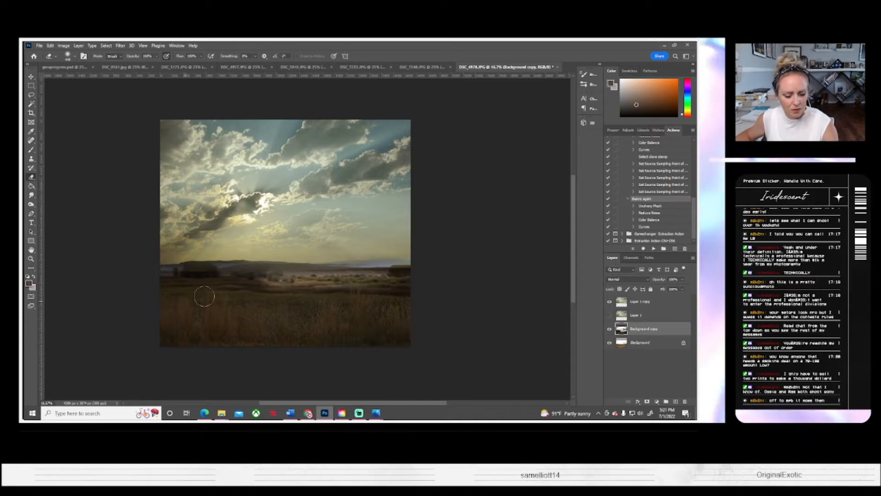
{"action": "key", "text": "ctrl+z"}
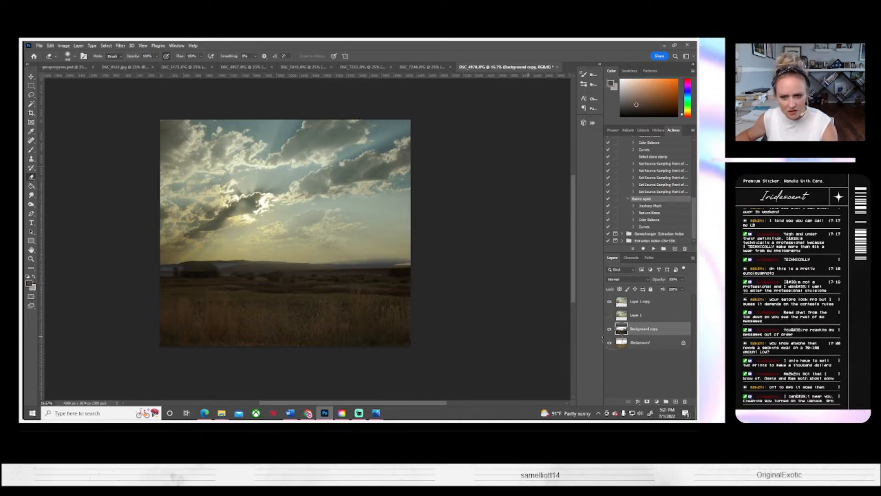
Step: Erase part of the sky's lower edge along the horizon on Layer 1 copy with a smaller soft round eraser brush
{"action": "left_click", "coordinate": [610, 303]}
{"action": "left_click", "coordinate": [610, 302]}
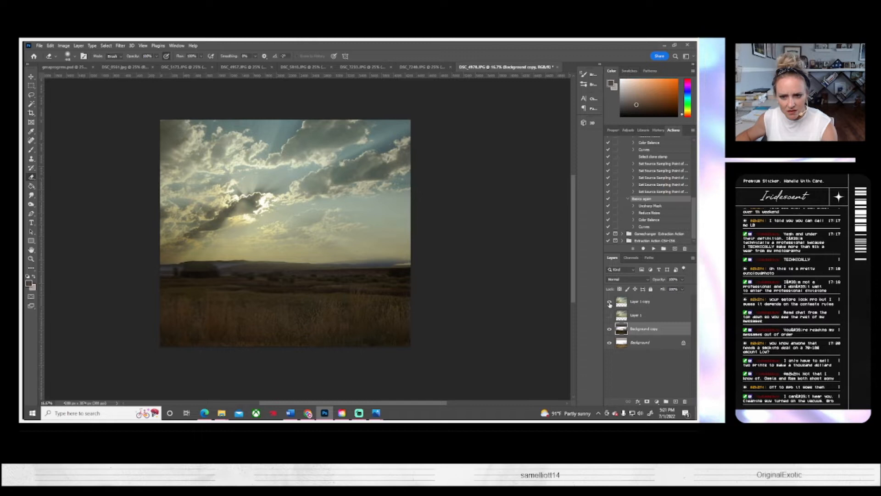
{"action": "left_click", "coordinate": [642, 307]}
{"action": "left_click", "coordinate": [609, 302]}
{"action": "left_click", "coordinate": [609, 302]}
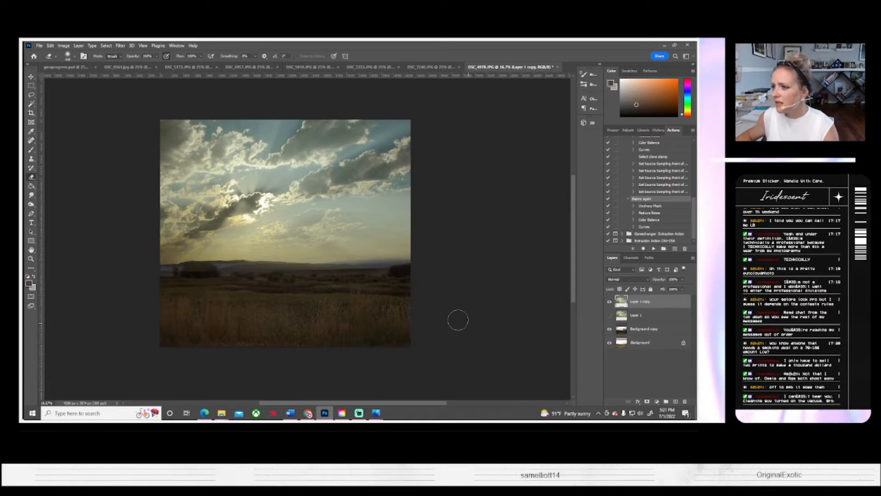
{"action": "left_click", "coordinate": [609, 302]}
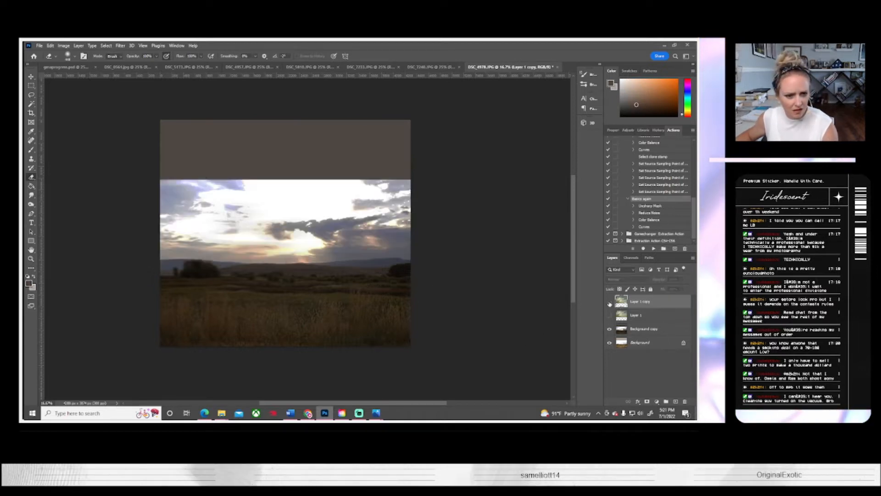
{"action": "left_click", "coordinate": [609, 302]}
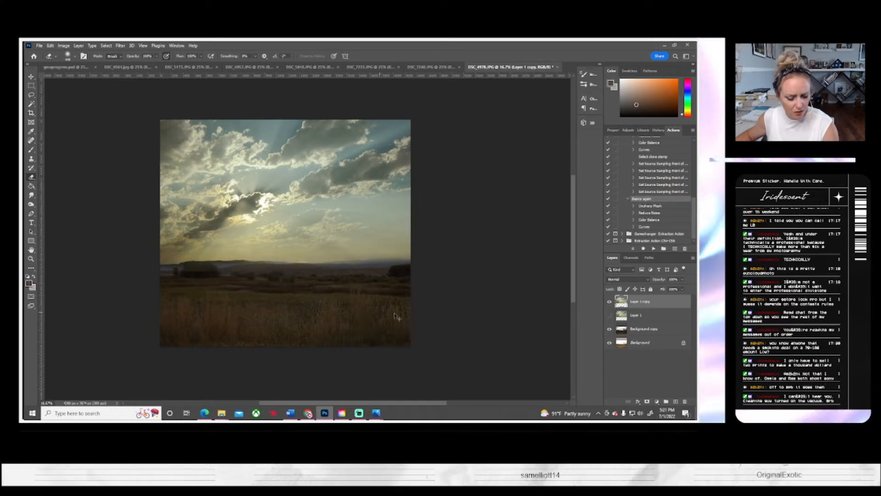
{"action": "left_click", "coordinate": [69, 56]}
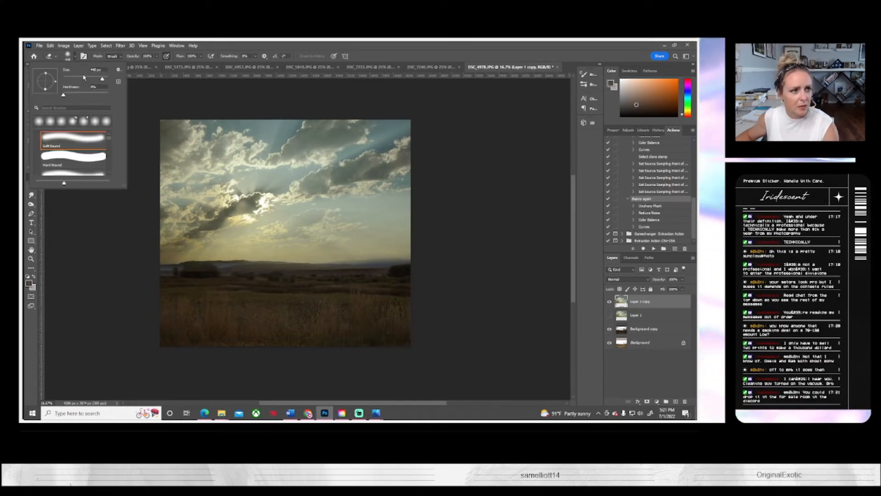
{"action": "left_click", "coordinate": [90, 79]}
{"action": "left_click_drag", "start_coordinate": [382, 270], "coordinate": [322, 270]}
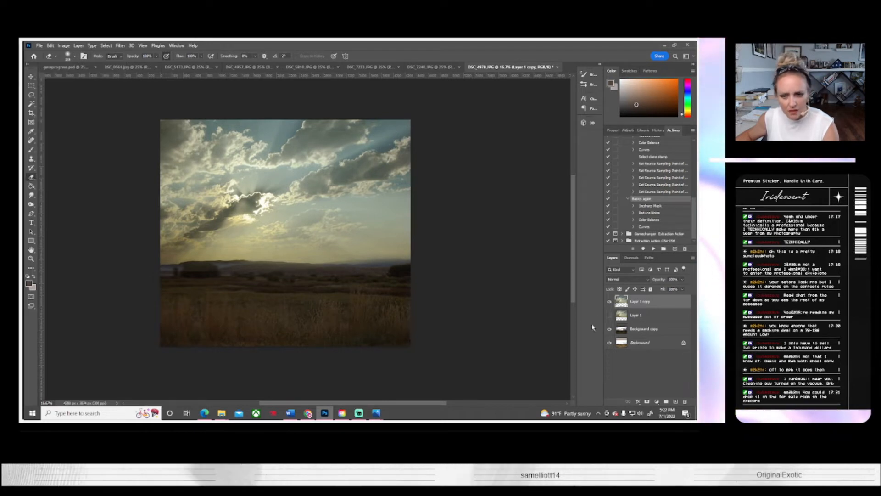
Step: Examine how the sky meets the horizon by repeatedly hiding and showing Layer 1 copy
{"action": "left_click", "coordinate": [609, 302]}
{"action": "left_click", "coordinate": [609, 301]}
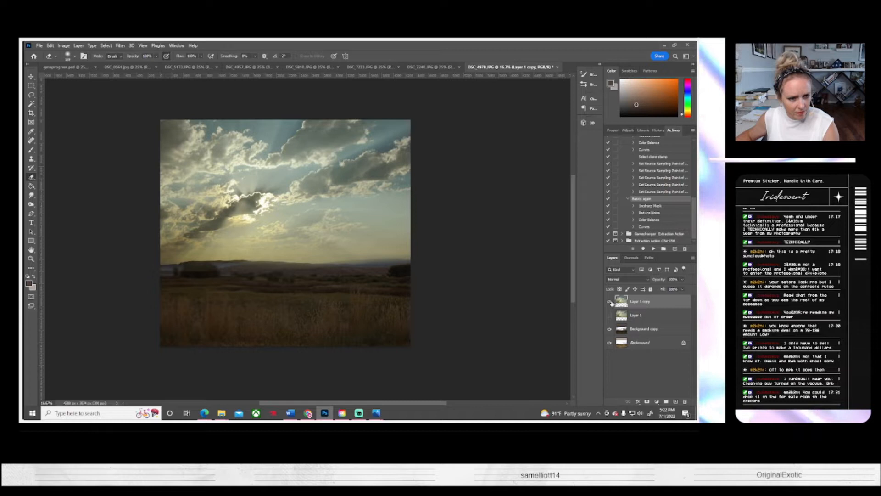
{"action": "left_click", "coordinate": [610, 301]}
{"action": "left_click", "coordinate": [610, 301]}
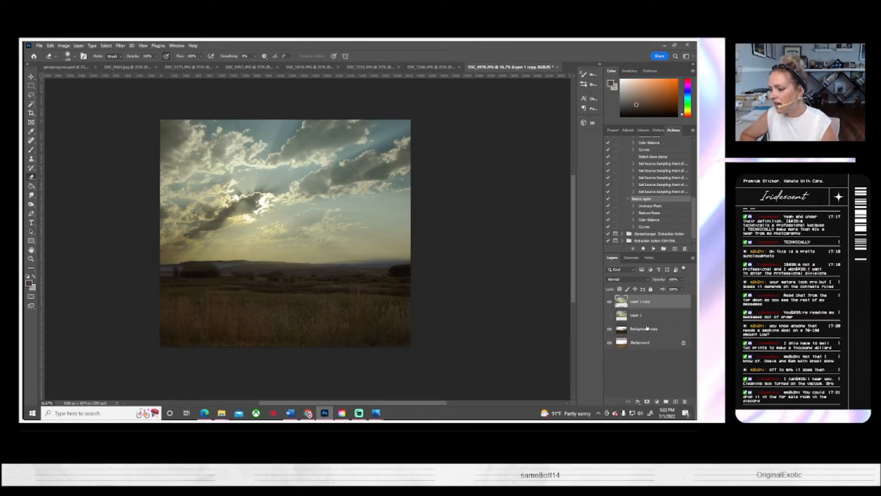
{"action": "left_click", "coordinate": [609, 304]}
{"action": "left_click", "coordinate": [609, 304]}
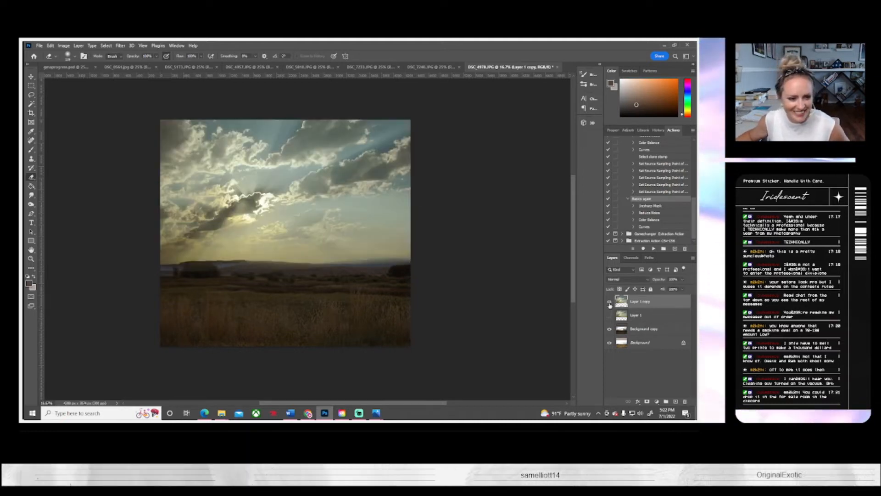
{"action": "left_click", "coordinate": [609, 304]}
{"action": "left_click", "coordinate": [609, 304]}
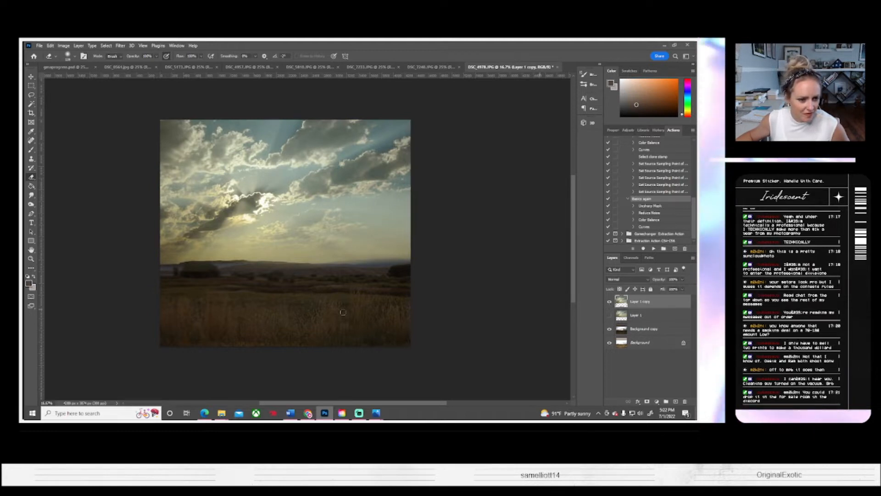
Step: Burn the midtones around the tree and land along the horizon on the Background copy layer with a larger brush
{"action": "left_click", "coordinate": [642, 329]}
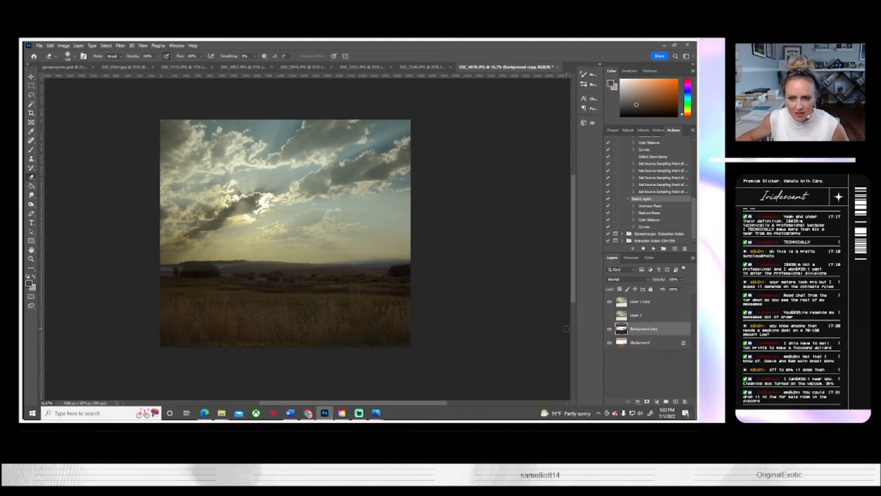
{"action": "left_click", "coordinate": [31, 204]}
{"action": "left_click", "coordinate": [69, 55]}
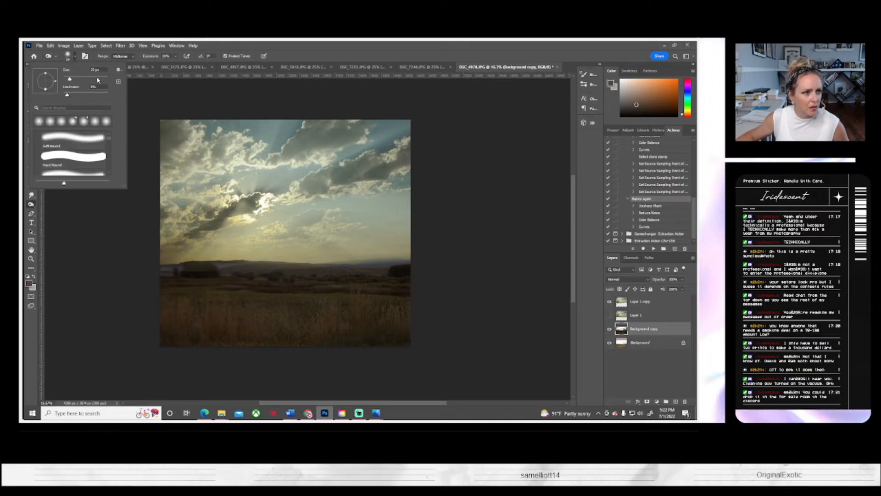
{"action": "mouse_move", "coordinate": [148, 268]}
{"action": "left_mouse_down"}
{"action": "mouse_move", "coordinate": [200, 270]}
{"action": "mouse_move", "coordinate": [131, 275]}
{"action": "mouse_move", "coordinate": [200, 271]}
{"action": "mouse_move", "coordinate": [159, 271]}
{"action": "left_mouse_up"}
{"action": "mouse_move", "coordinate": [227, 276]}
{"action": "left_mouse_down"}
{"action": "mouse_move", "coordinate": [134, 270]}
{"action": "mouse_move", "coordinate": [249, 269]}
{"action": "mouse_move", "coordinate": [179, 268]}
{"action": "left_mouse_up"}
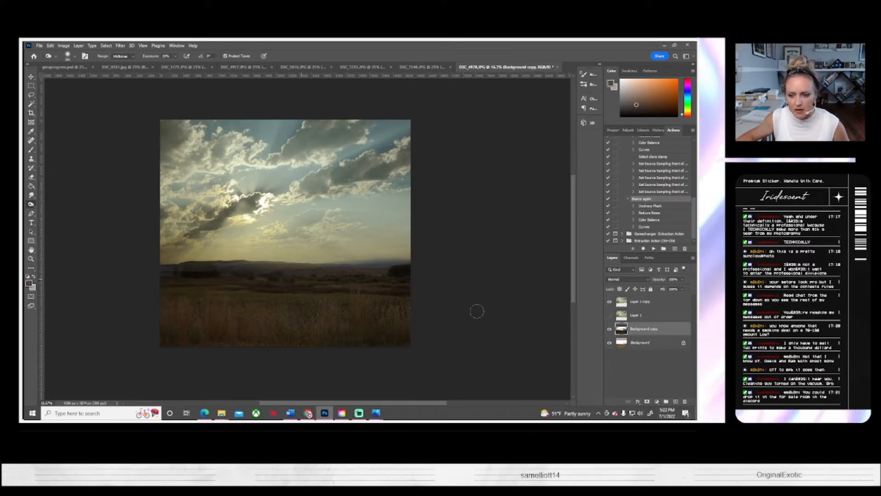
Step: Duplicate the Background copy layer as Background copy 2 and hide the original Background copy
{"action": "left_click", "coordinate": [638, 343]}
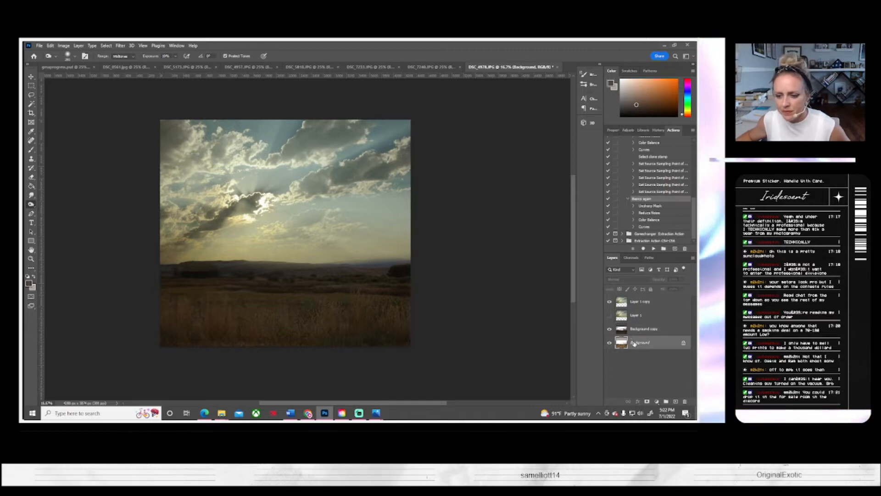
{"action": "right_click", "coordinate": [636, 328]}
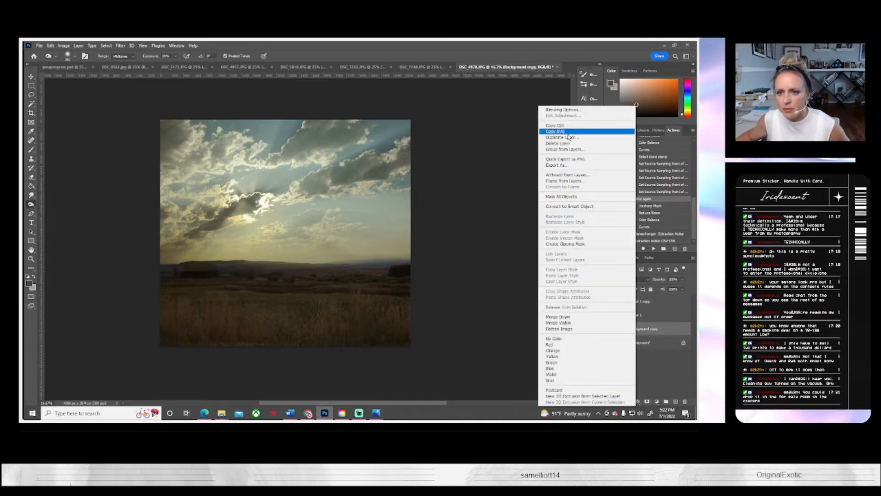
{"action": "left_click", "coordinate": [568, 137]}
{"action": "left_click", "coordinate": [424, 144]}
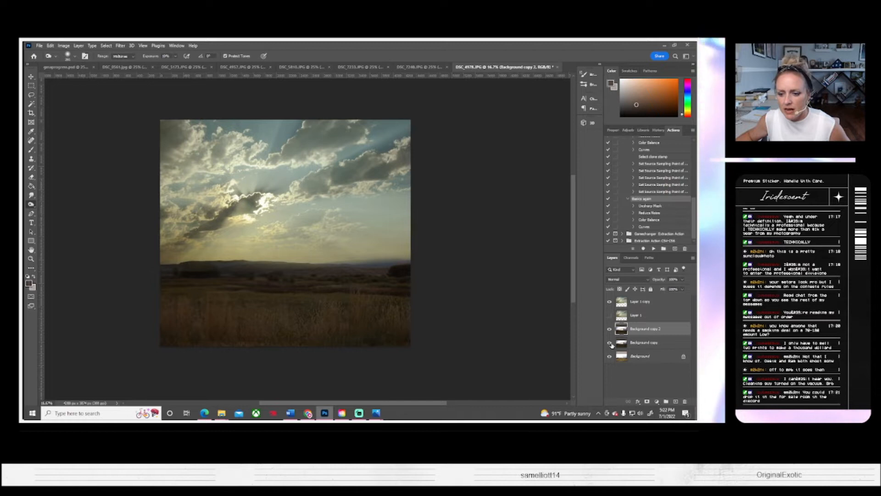
{"action": "left_click", "coordinate": [609, 342]}
Step: Erase part of the darkening across the grass on Background copy 2 with a larger soft round eraser at lowered opacity
{"action": "key", "text": "e"}
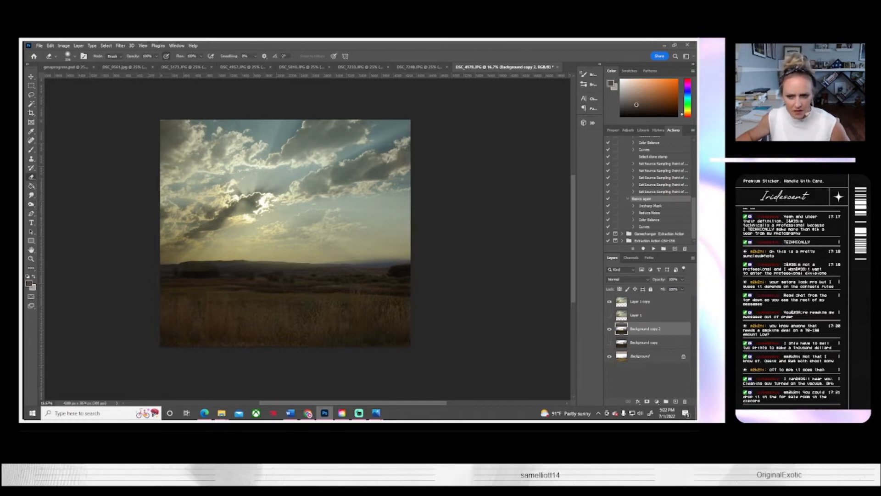
{"action": "left_click", "coordinate": [609, 329]}
{"action": "left_click", "coordinate": [610, 329]}
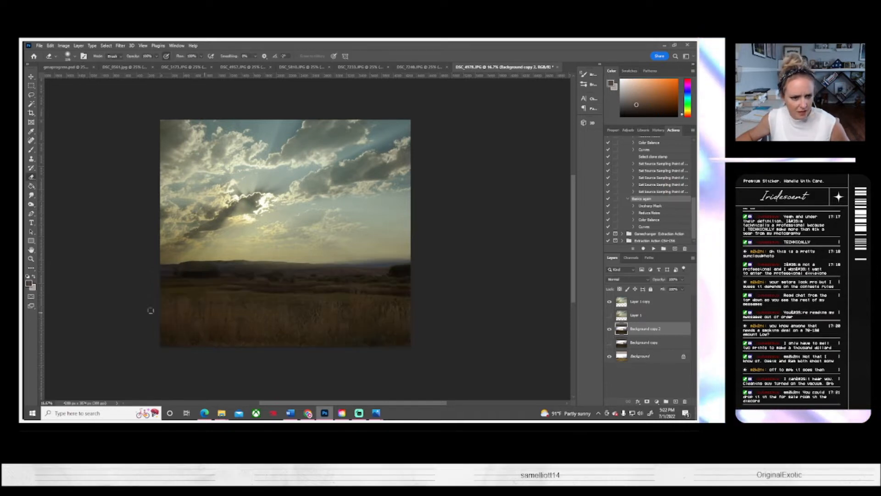
{"action": "left_click", "coordinate": [68, 56]}
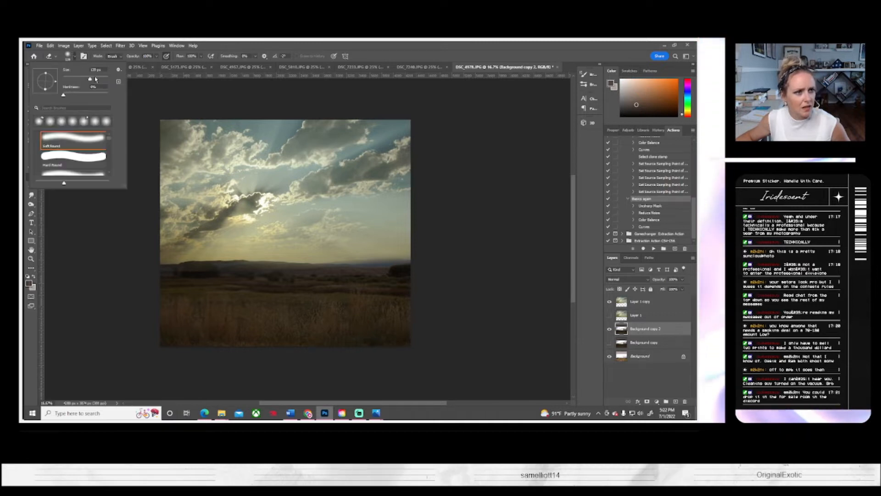
{"action": "left_click_drag", "start_coordinate": [95, 79], "coordinate": [101, 79]}
{"action": "left_click", "coordinate": [156, 57]}
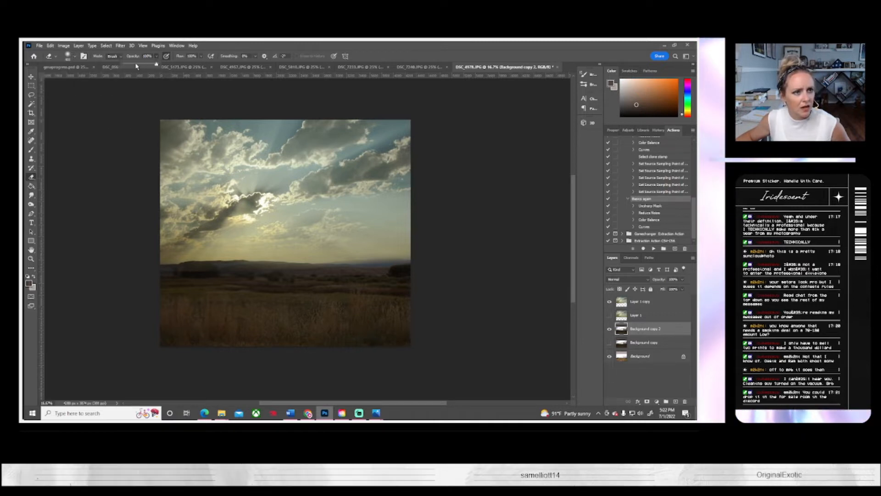
{"action": "left_click_drag", "start_coordinate": [155, 64], "coordinate": [128, 64]}
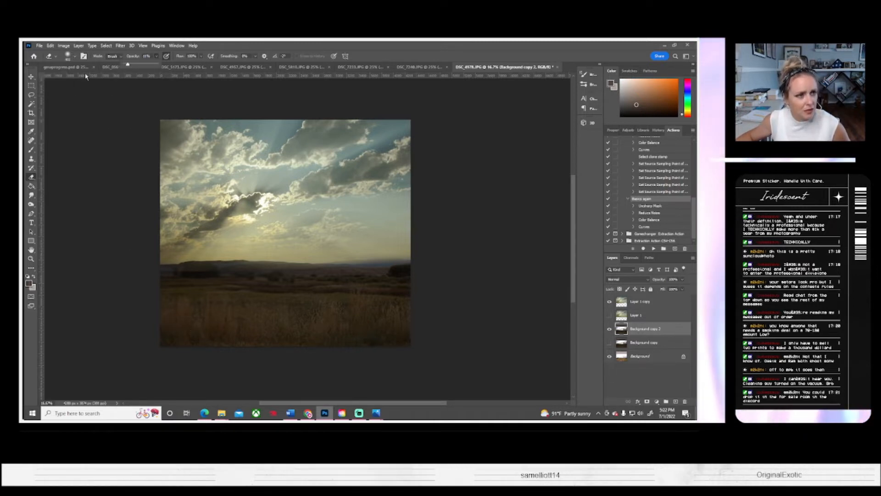
{"action": "left_click", "coordinate": [75, 59]}
{"action": "left_click", "coordinate": [75, 57]}
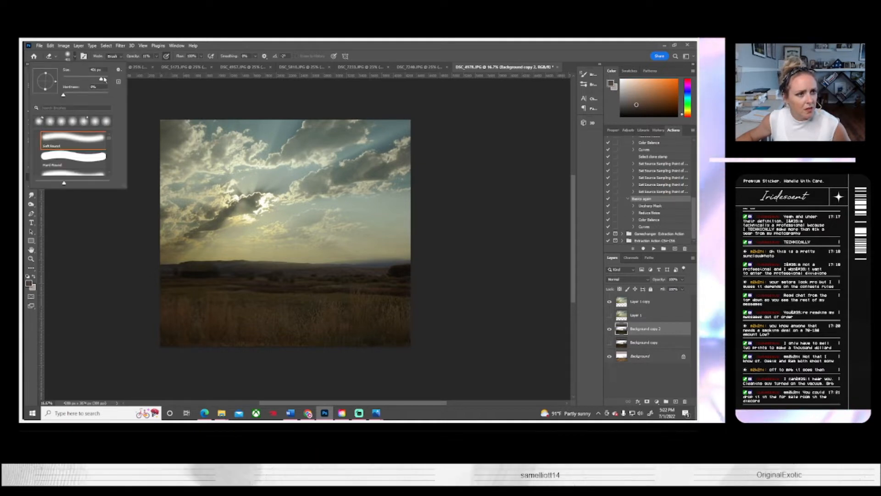
{"action": "left_click_drag", "start_coordinate": [103, 80], "coordinate": [105, 79]}
{"action": "left_click_drag", "start_coordinate": [150, 314], "coordinate": [422, 303]}
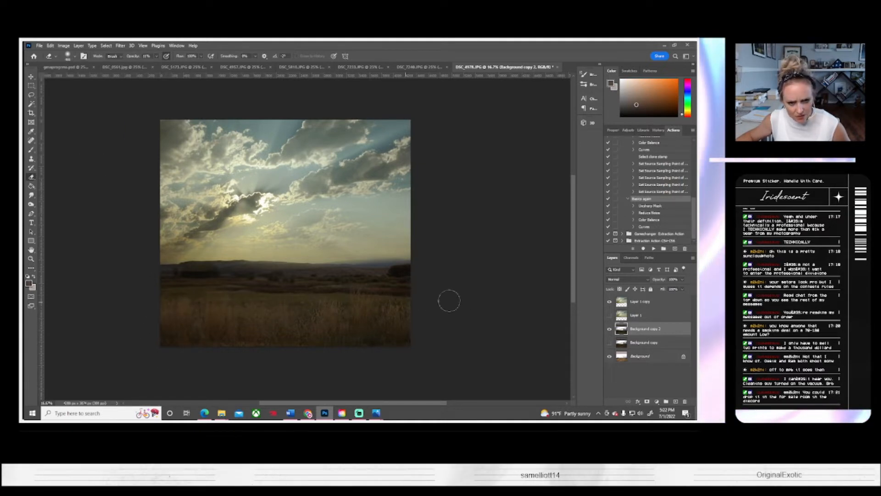
Step: Compare the field before and after by repeatedly hiding and showing Background copy 2
{"action": "left_click", "coordinate": [609, 329]}
{"action": "left_click", "coordinate": [610, 329]}
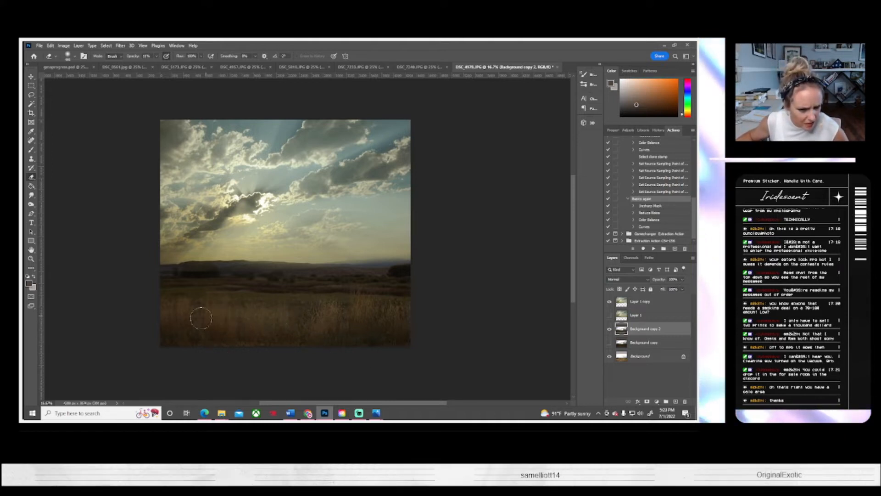
{"action": "left_click", "coordinate": [610, 329]}
{"action": "left_click", "coordinate": [609, 329]}
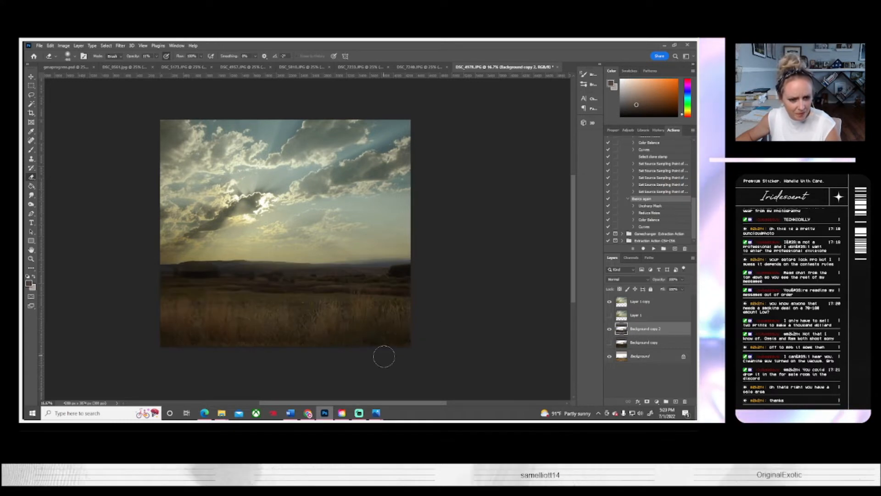
{"action": "left_click", "coordinate": [610, 329]}
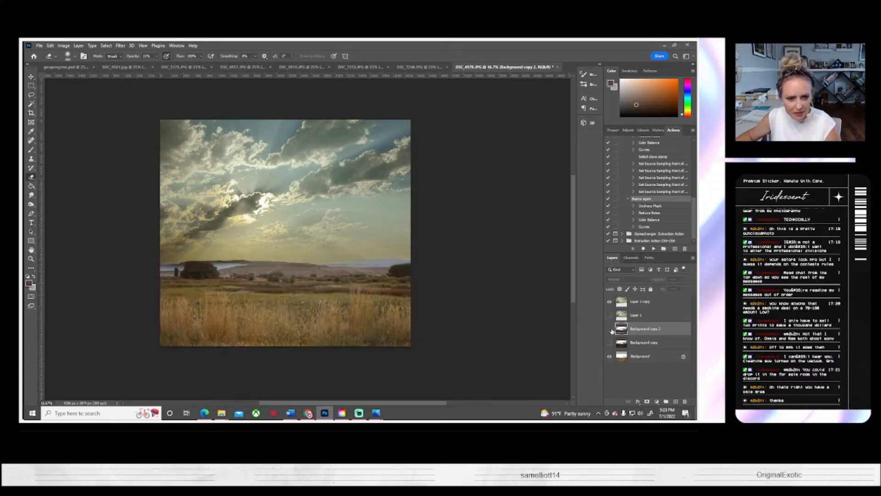
{"action": "left_click", "coordinate": [610, 329]}
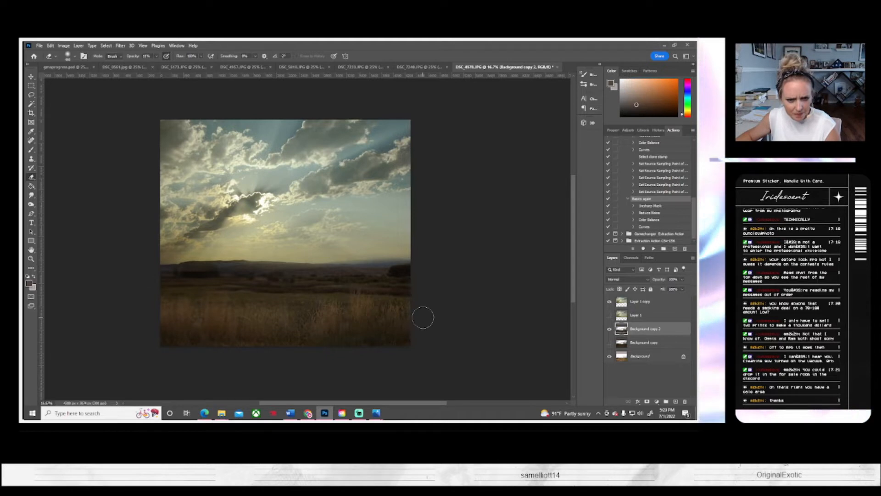
Step: Adjust the soft eraser's size and erase more of the darkening across the grass band on Background copy 2
{"action": "left_click", "coordinate": [75, 57]}
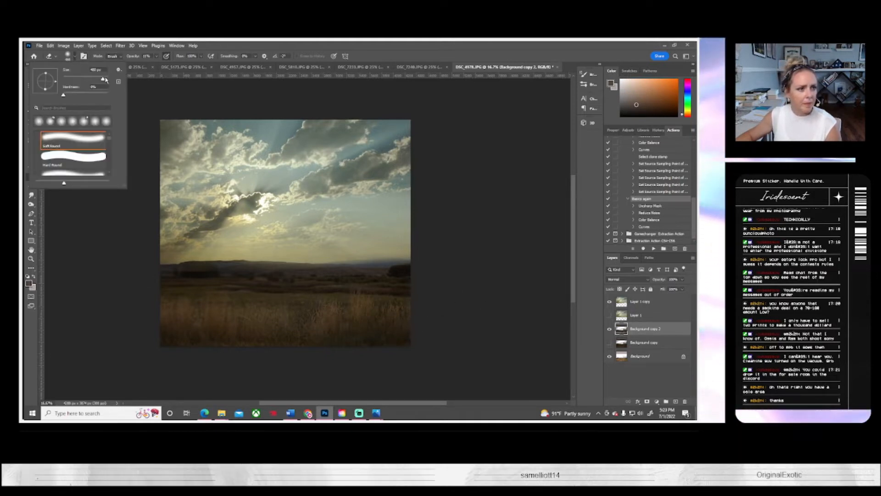
{"action": "left_click_drag", "start_coordinate": [105, 79], "coordinate": [103, 80]}
{"action": "left_click_drag", "start_coordinate": [164, 312], "coordinate": [466, 313]}
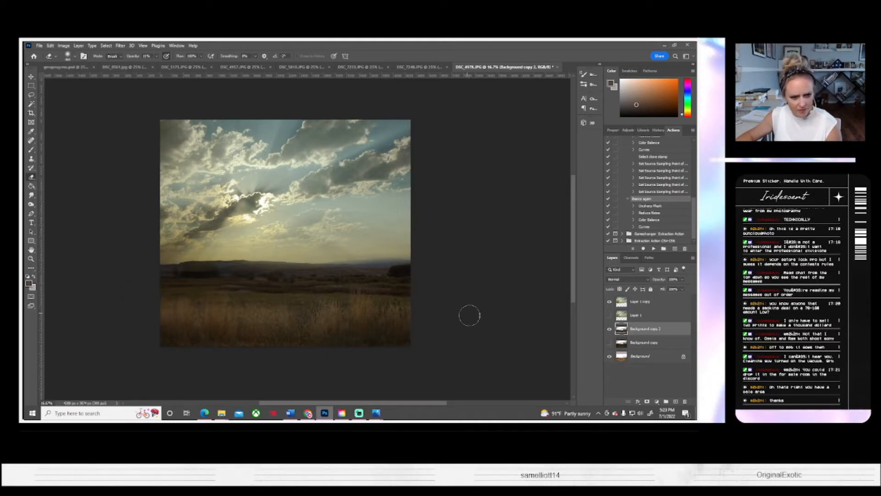
{"action": "left_click", "coordinate": [74, 57]}
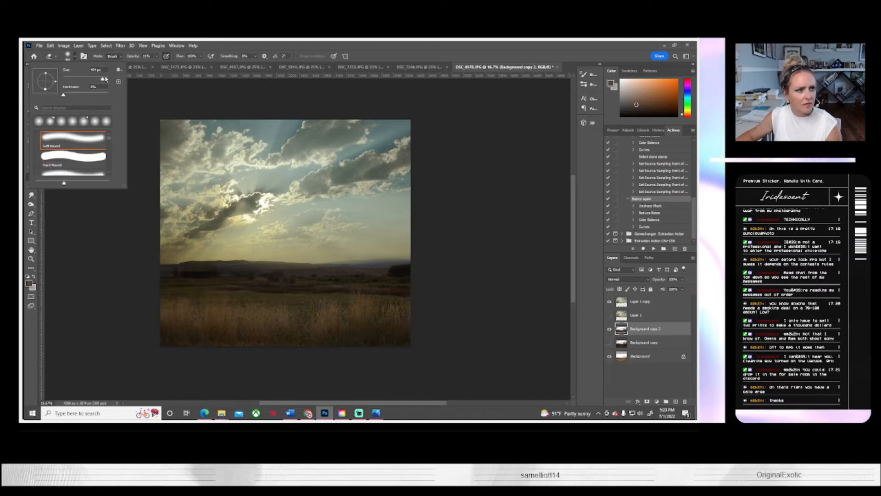
{"action": "left_click", "coordinate": [106, 79]}
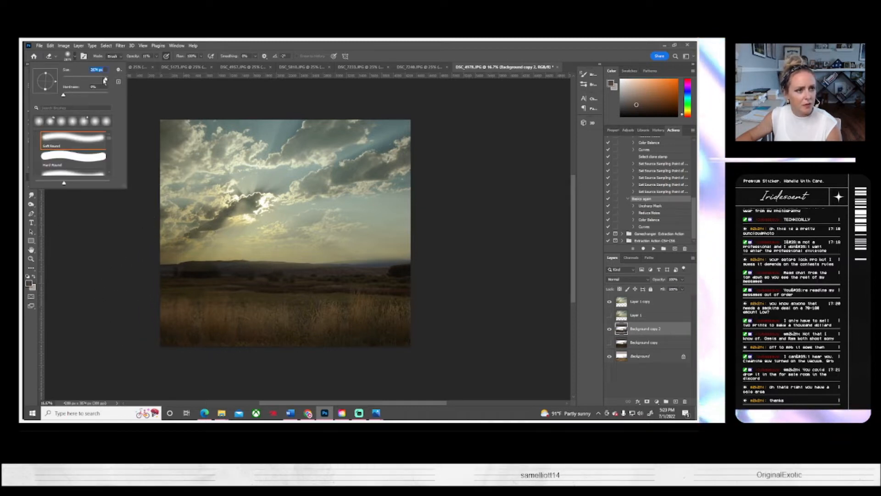
{"action": "left_click_drag", "start_coordinate": [105, 81], "coordinate": [103, 80]}
{"action": "mouse_move", "coordinate": [163, 305]}
{"action": "left_mouse_down"}
{"action": "mouse_move", "coordinate": [372, 312]}
{"action": "mouse_move", "coordinate": [288, 306]}
{"action": "left_mouse_up"}
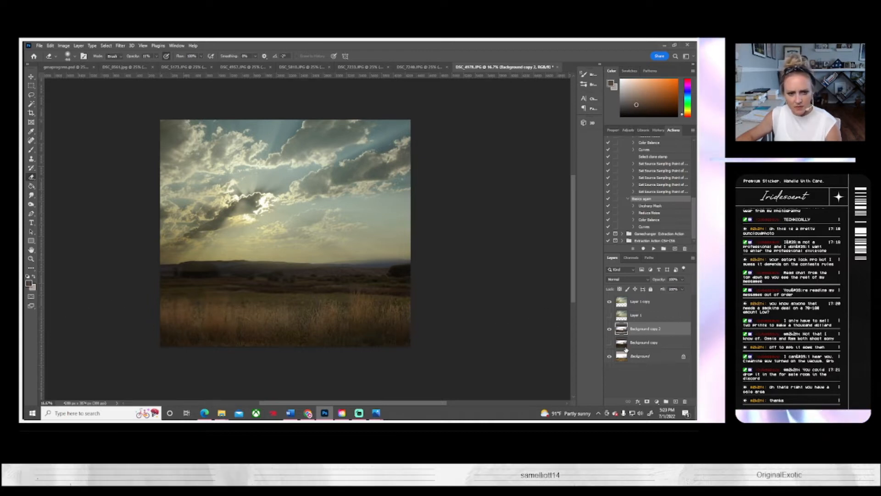
Step: Check the sky on Layer 1 copy by toggling its visibility and duplicate that layer
{"action": "left_click", "coordinate": [628, 303]}
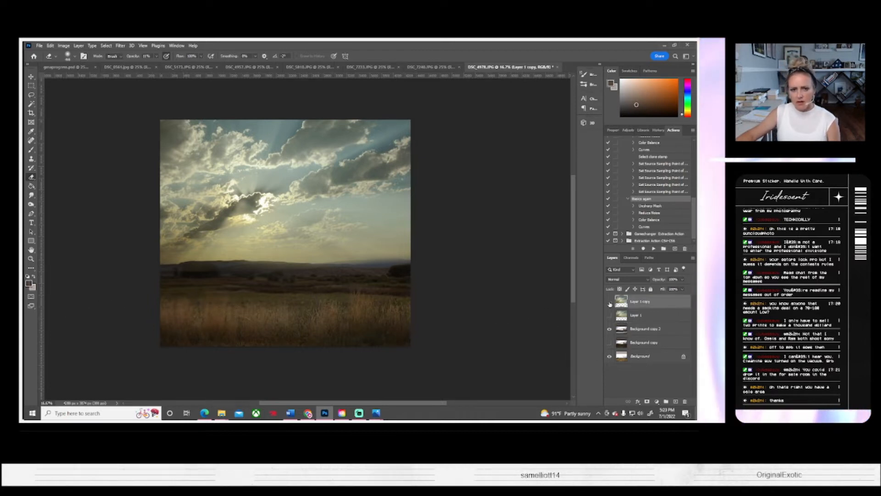
{"action": "left_click", "coordinate": [610, 302]}
{"action": "left_click", "coordinate": [609, 302]}
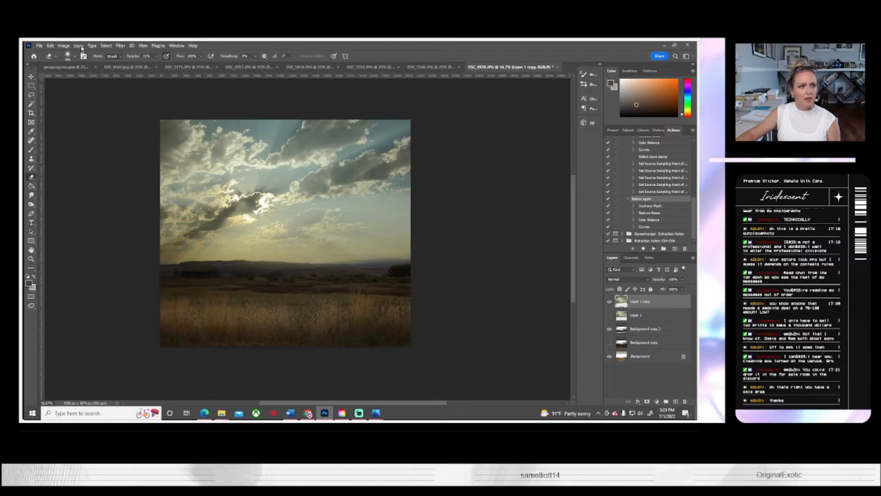
{"action": "right_click", "coordinate": [636, 301]}
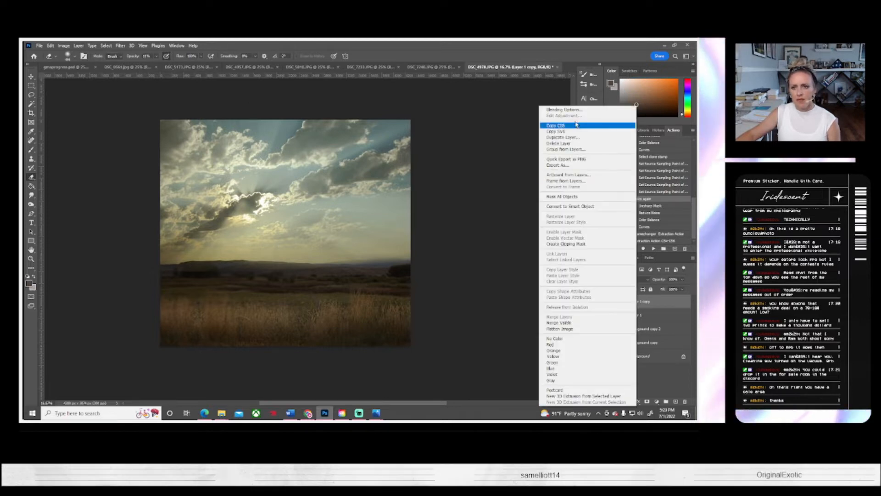
{"action": "left_click", "coordinate": [563, 137]}
{"action": "left_click", "coordinate": [419, 146]}
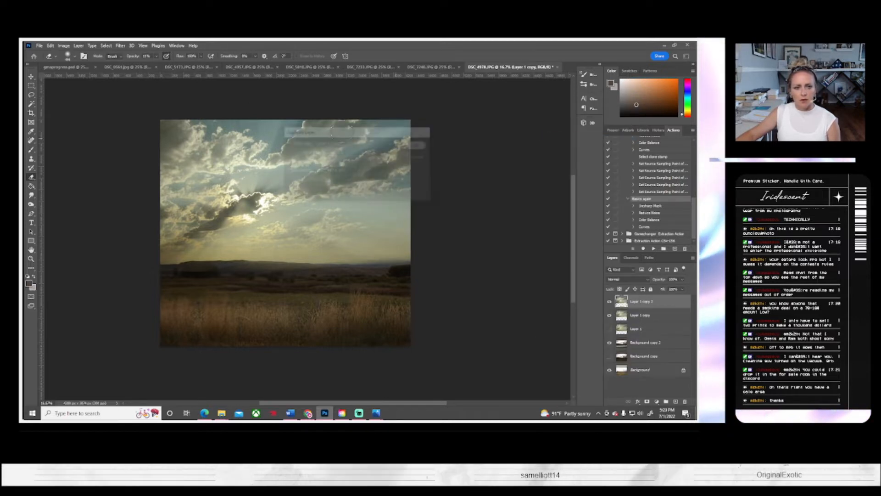
Step: Apply a Gaussian Blur with a 4.2 pixel radius to the duplicated sky layer
{"action": "left_click", "coordinate": [119, 46]}
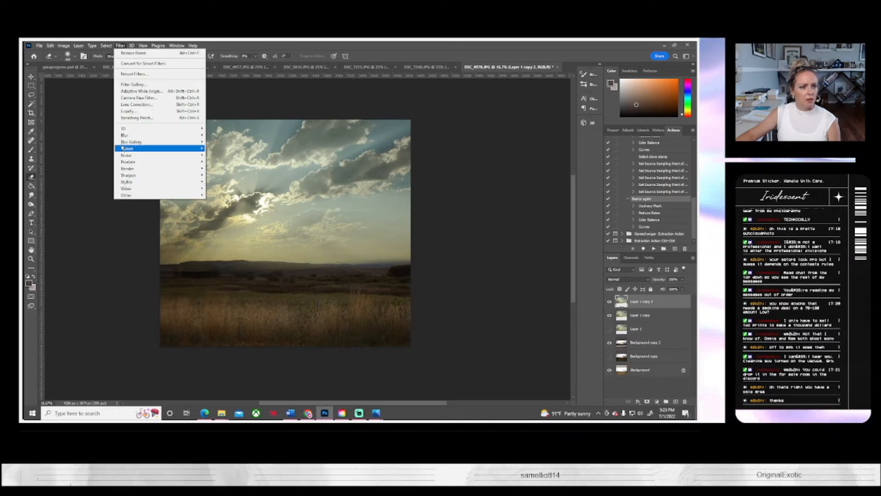
{"action": "mouse_move", "coordinate": [138, 135]}
{"action": "left_click", "coordinate": [223, 161]}
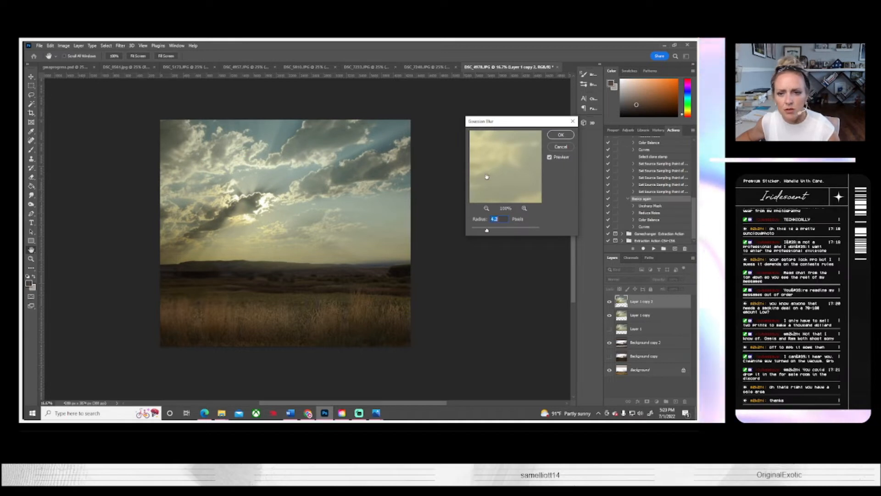
{"action": "left_click", "coordinate": [569, 136]}
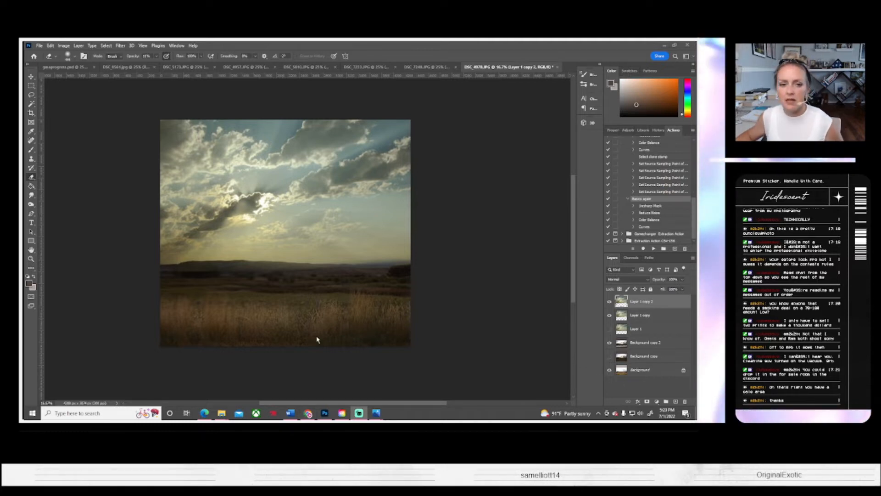
Step: Look through the other open portrait photos for one to use and return to the sky and field composite
{"action": "left_click", "coordinate": [444, 67]}
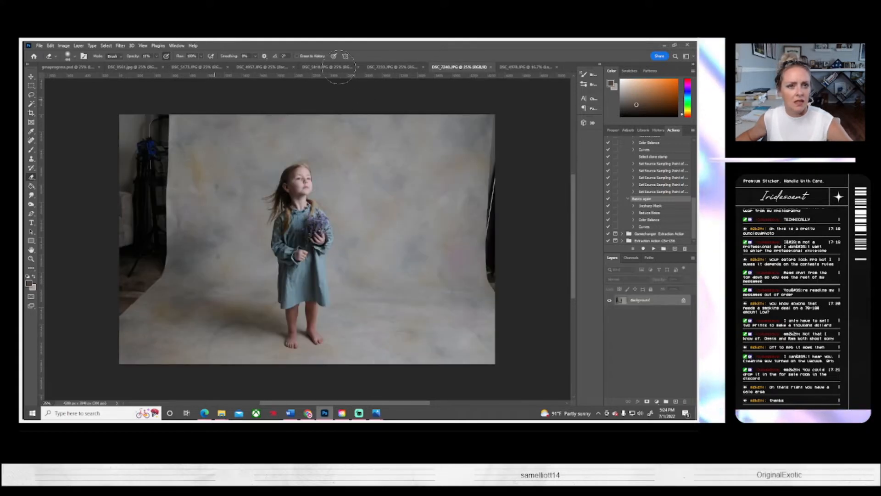
{"action": "left_click", "coordinate": [321, 67]}
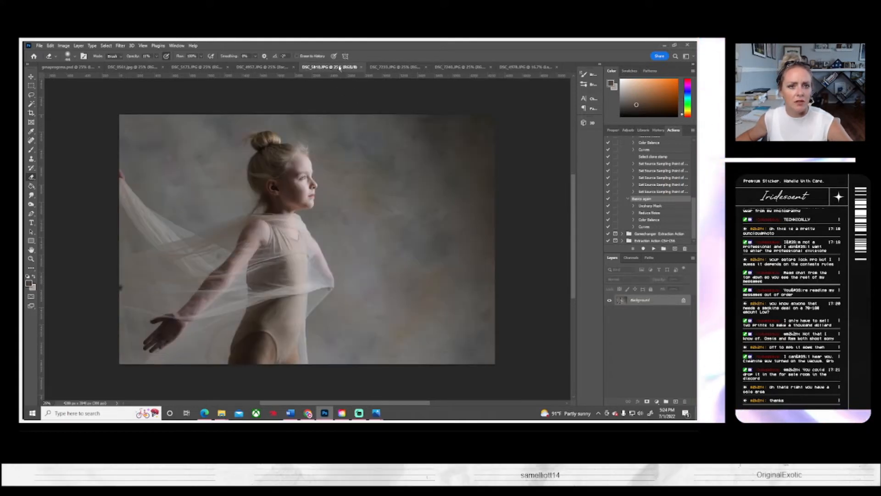
{"action": "left_click", "coordinate": [396, 67]}
{"action": "left_click", "coordinate": [520, 67]}
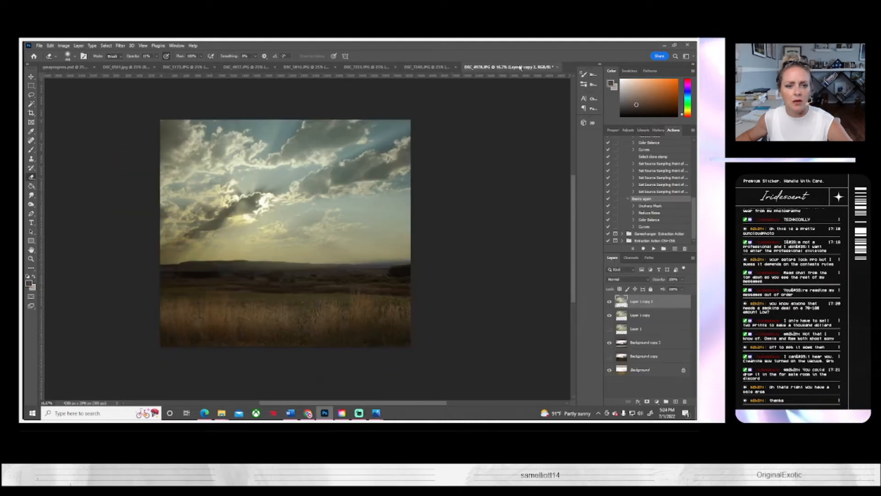
{"action": "left_click", "coordinate": [123, 67]}
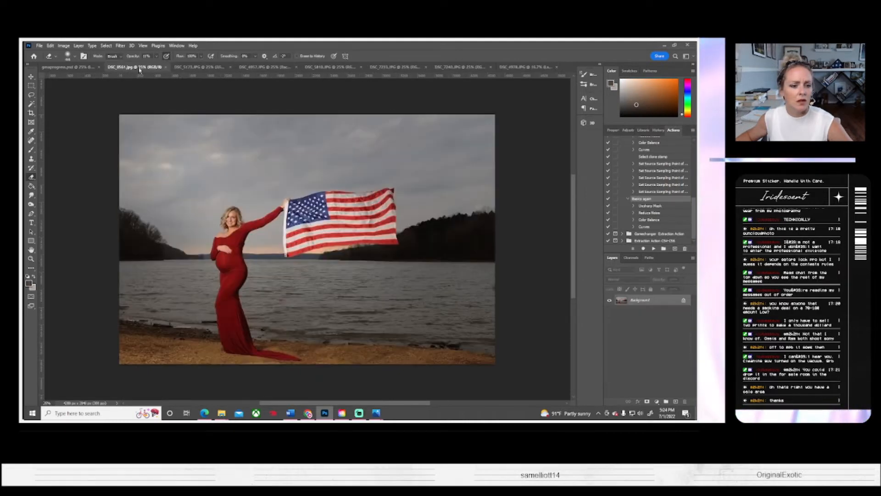
{"action": "left_click", "coordinate": [191, 67]}
{"action": "left_click", "coordinate": [523, 67]}
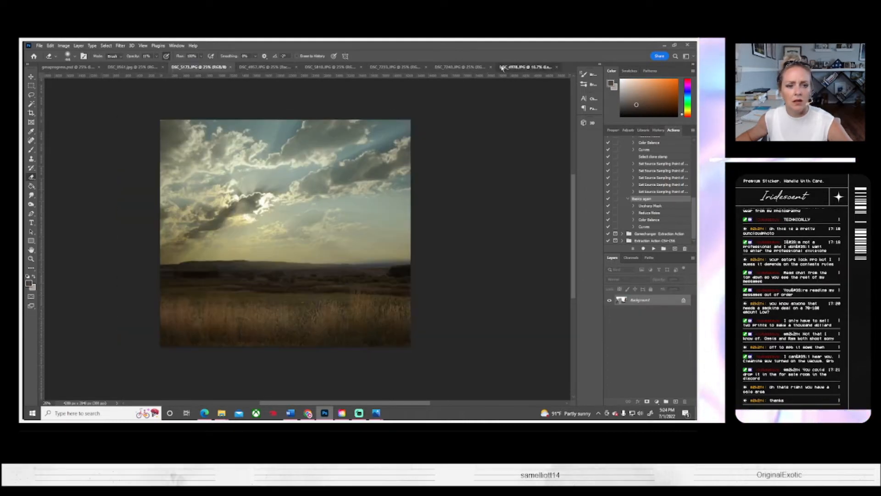
Step: Save the layered sky and field composite as progress.psd with Maximize Compatibility on
{"action": "left_click", "coordinate": [41, 45]}
{"action": "left_click", "coordinate": [72, 130]}
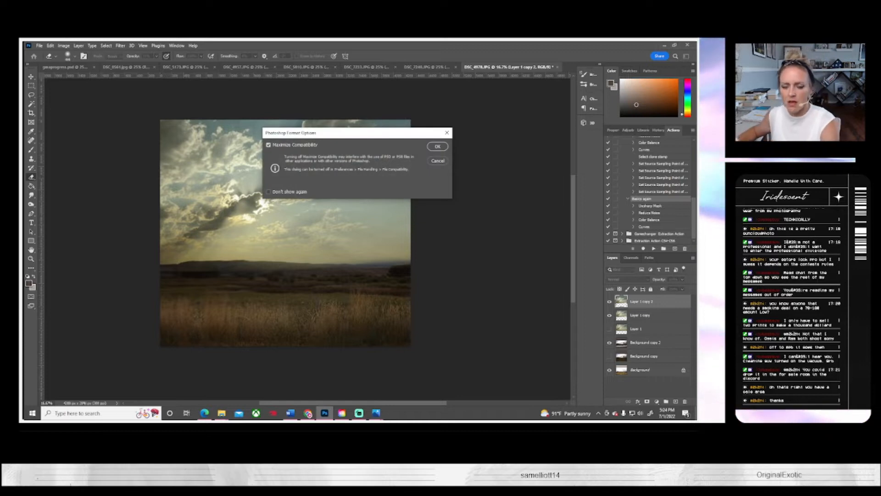
{"action": "key", "text": "Return"}
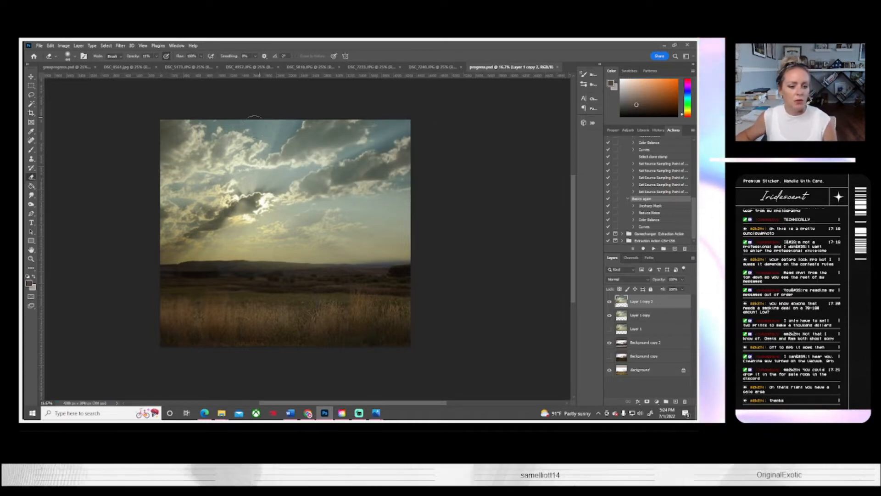
{"action": "left_click", "coordinate": [42, 45]}
{"action": "left_click", "coordinate": [40, 60]}
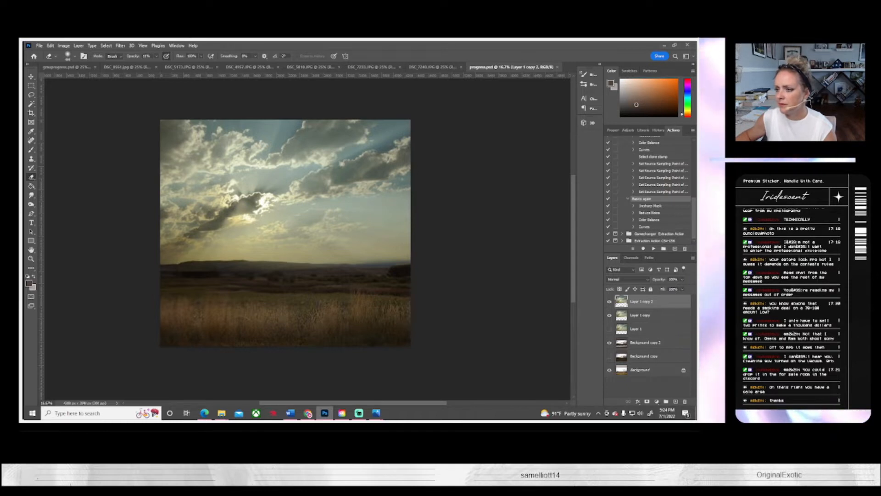
Step: Select the girl in the close-up portrait holding purple flowers, extending the selection around the loose hair with the Lasso tool
{"action": "left_click", "coordinate": [371, 67]}
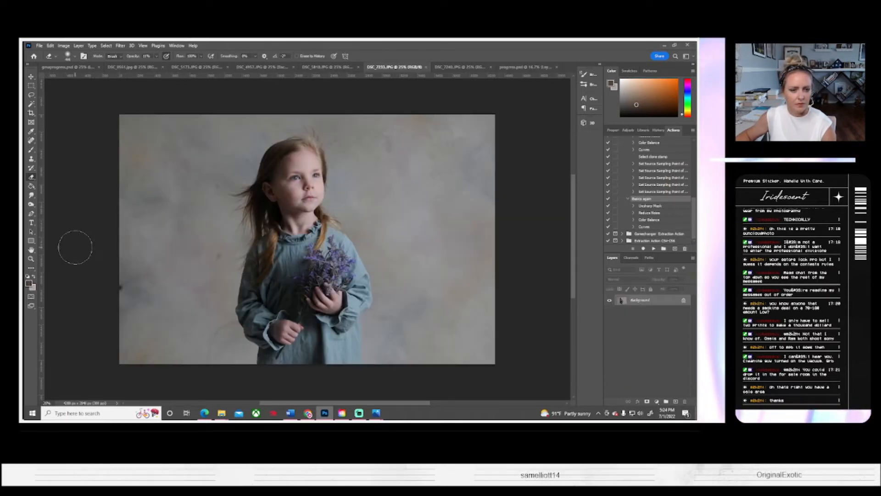
{"action": "left_click", "coordinate": [31, 104]}
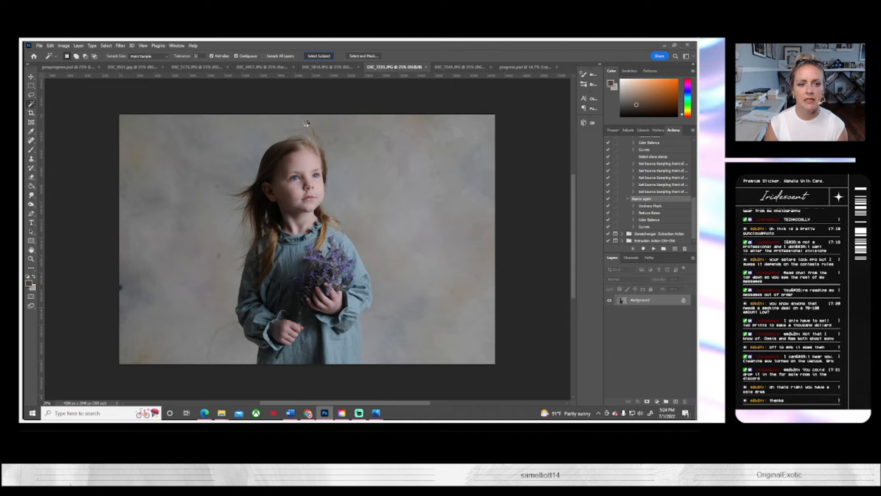
{"action": "left_click", "coordinate": [307, 123]}
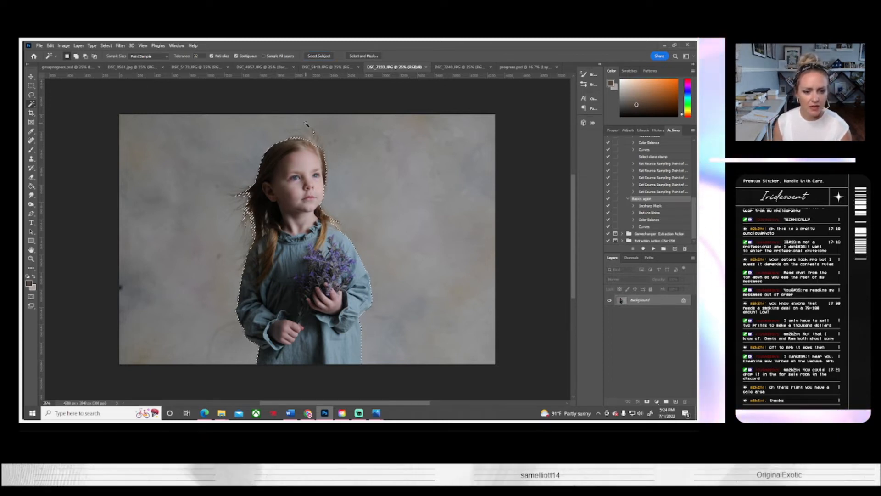
{"action": "key", "text": "l"}
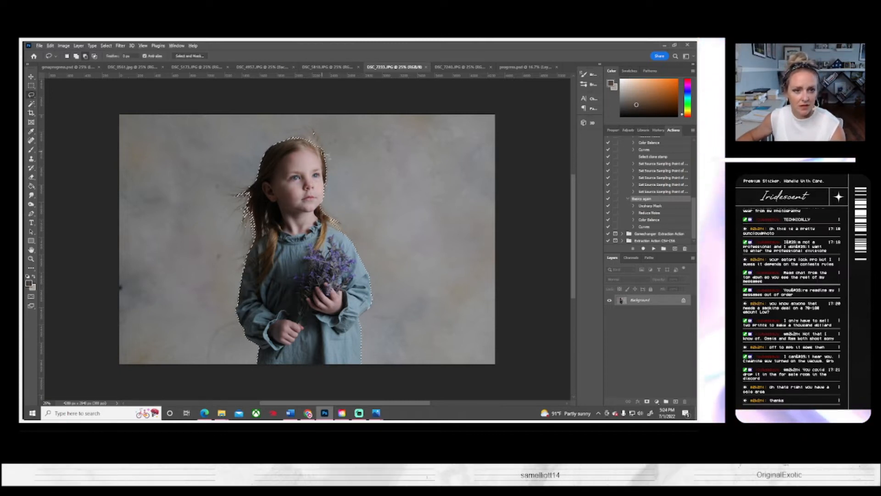
{"action": "mouse_move", "coordinate": [316, 131]}
{"action": "left_mouse_down"}
{"action": "mouse_move", "coordinate": [301, 135]}
{"action": "mouse_move", "coordinate": [316, 149]}
{"action": "left_mouse_up"}
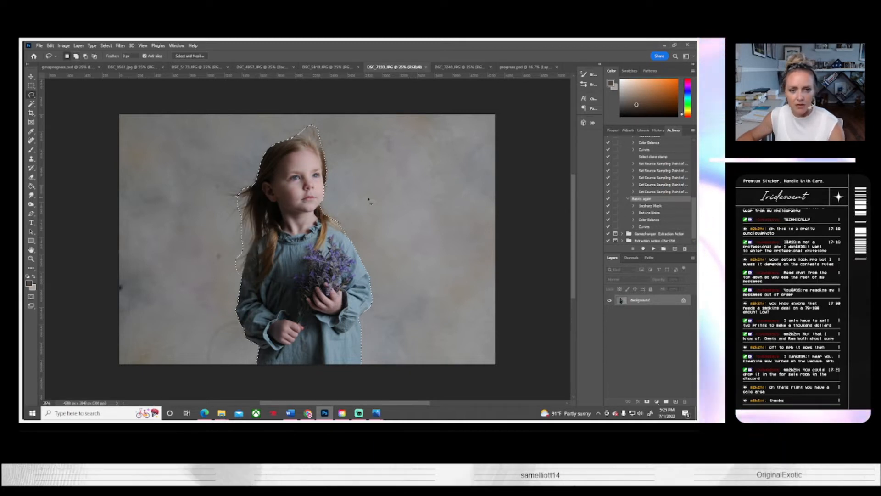
Step: Copy the selected girl from the portrait and paste her as a new layer in the progress.psd composite
{"action": "left_click", "coordinate": [337, 67]}
{"action": "left_click", "coordinate": [468, 68]}
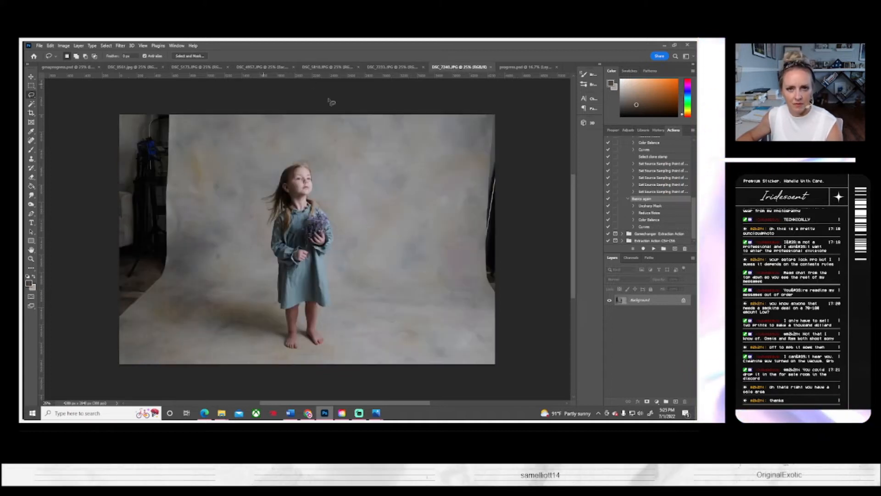
{"action": "left_click", "coordinate": [525, 67]}
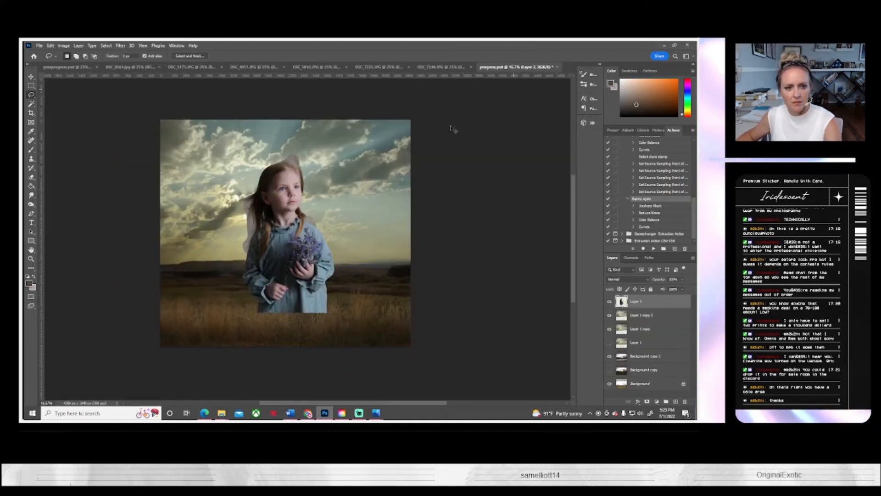
Step: Free-transform the pasted girl layer and flip it horizontally
{"action": "key", "text": "ctrl+t"}
{"action": "left_click", "coordinate": [50, 45]}
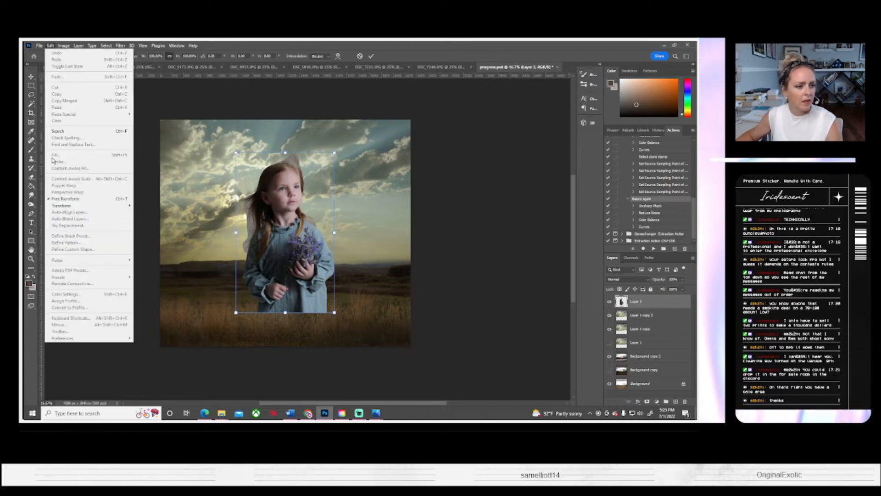
{"action": "mouse_move", "coordinate": [64, 205]}
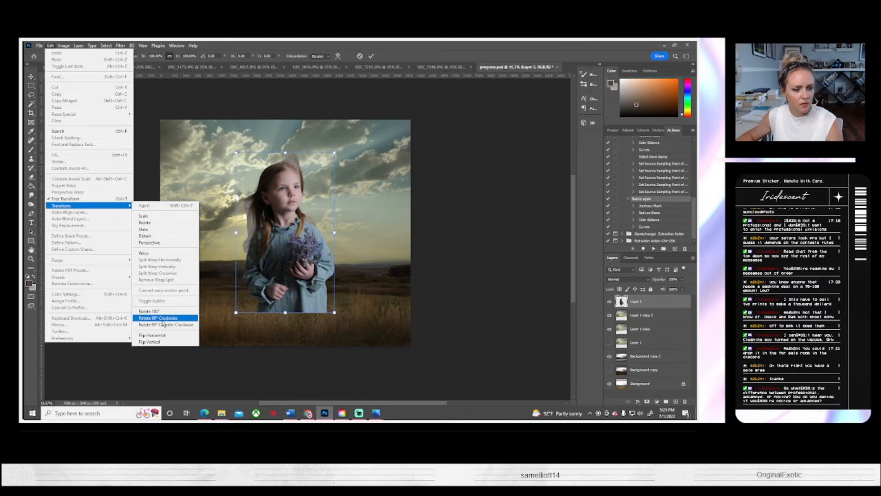
{"action": "left_click", "coordinate": [160, 336]}
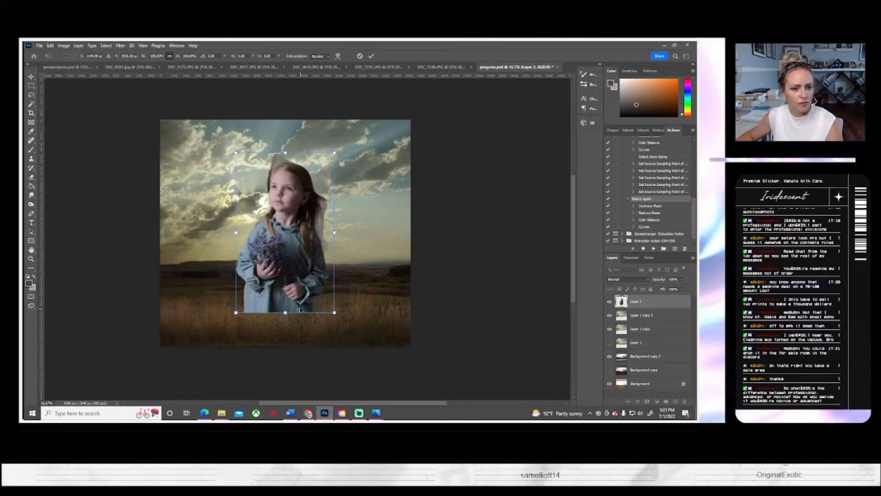
Step: Scale the girl down to about 34% and place her near the horizon, just right of the image centre
{"action": "left_click_drag", "start_coordinate": [300, 308], "coordinate": [338, 306]}
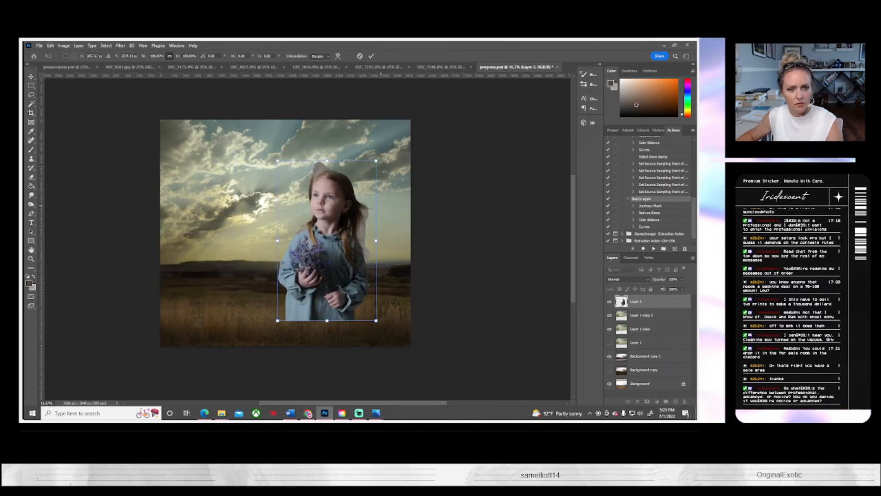
{"action": "left_click_drag", "start_coordinate": [383, 171], "coordinate": [355, 210]}
{"action": "left_click_drag", "start_coordinate": [334, 244], "coordinate": [320, 270]}
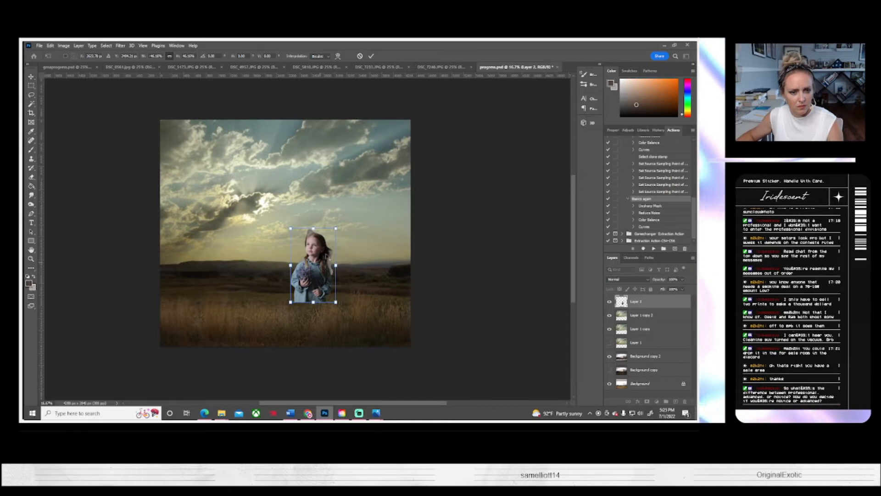
{"action": "left_click_drag", "start_coordinate": [336, 228], "coordinate": [316, 252]}
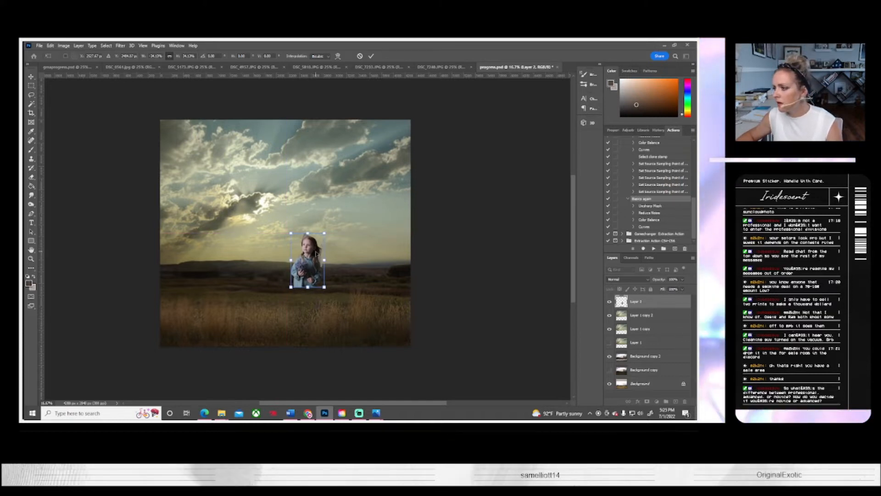
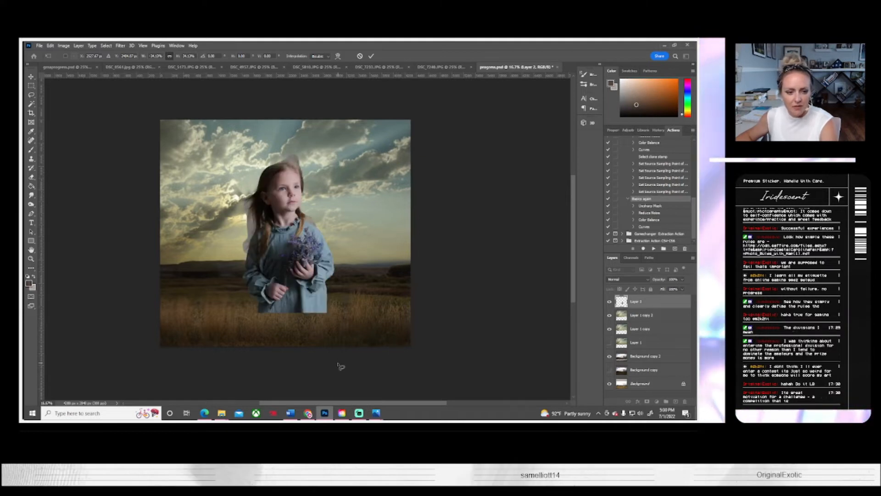
Step: Apply the girl's scaling, then shift her slightly right and down so she overlaps the horizon and field
{"action": "key", "text": "Return"}
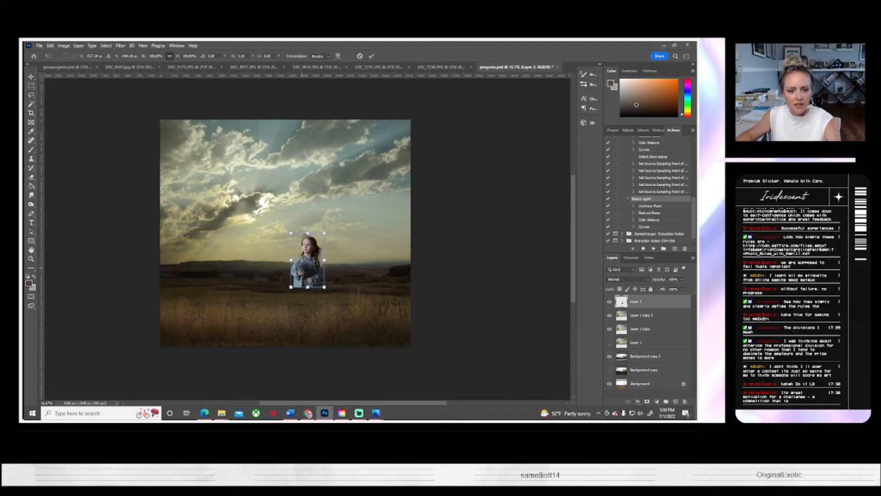
{"action": "key", "text": "ctrl+t"}
{"action": "mouse_move", "coordinate": [312, 278]}
{"action": "left_mouse_down"}
{"action": "mouse_move", "coordinate": [330, 290]}
{"action": "mouse_move", "coordinate": [325, 284]}
{"action": "left_mouse_up"}
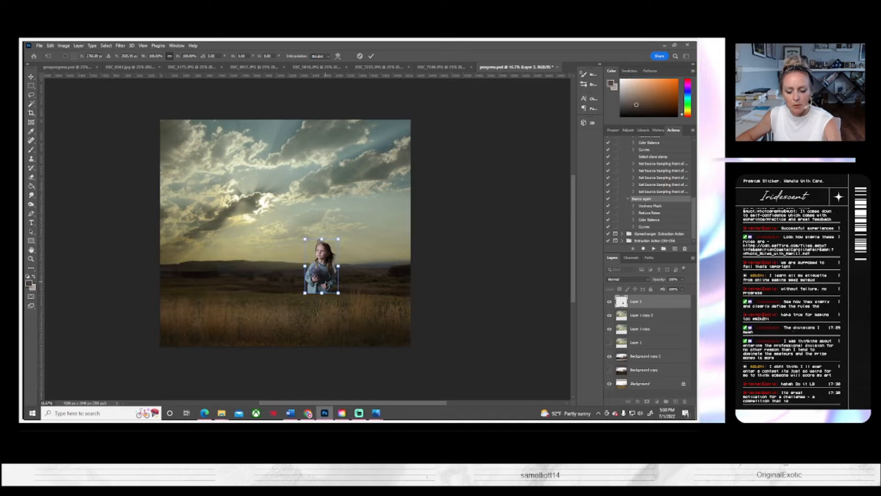
{"action": "key", "text": "Return"}
Step: Select the girl in the full-length studio photo with Select Subject and subtract her upper body, keeping only the lower dress and legs
{"action": "left_click", "coordinate": [439, 67]}
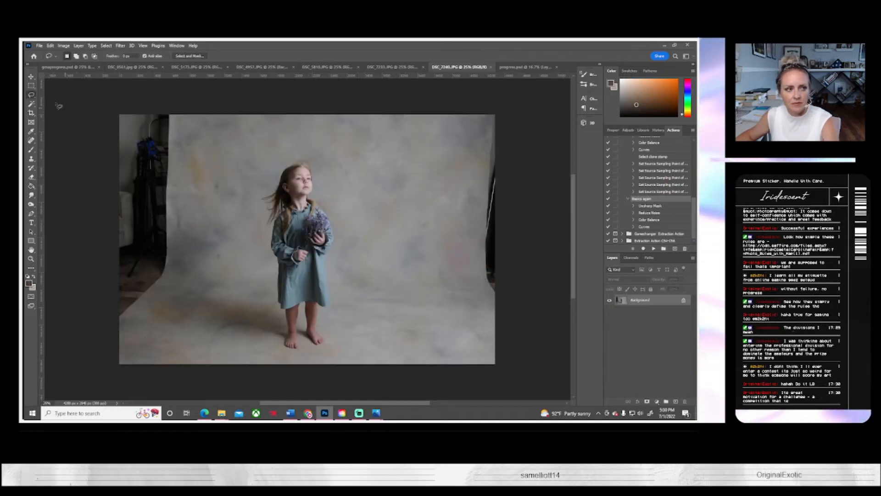
{"action": "key", "text": "m"}
{"action": "left_click_drag", "start_coordinate": [265, 263], "coordinate": [360, 357]}
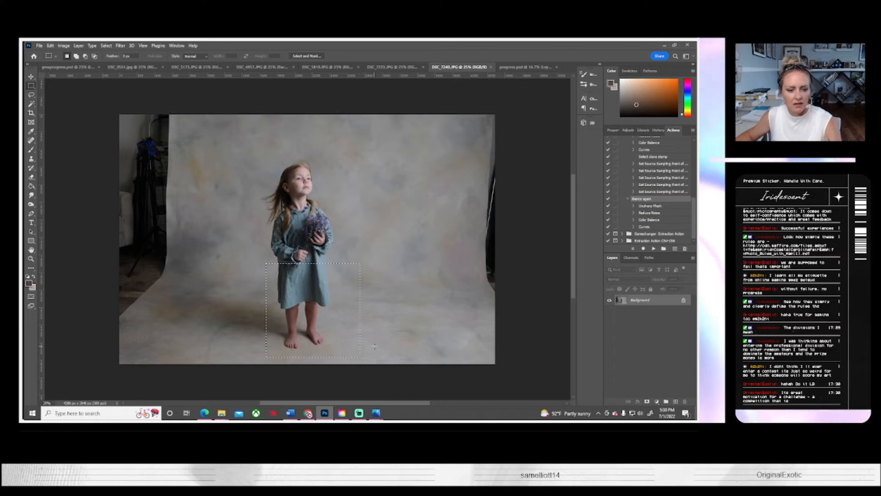
{"action": "left_click", "coordinate": [33, 105]}
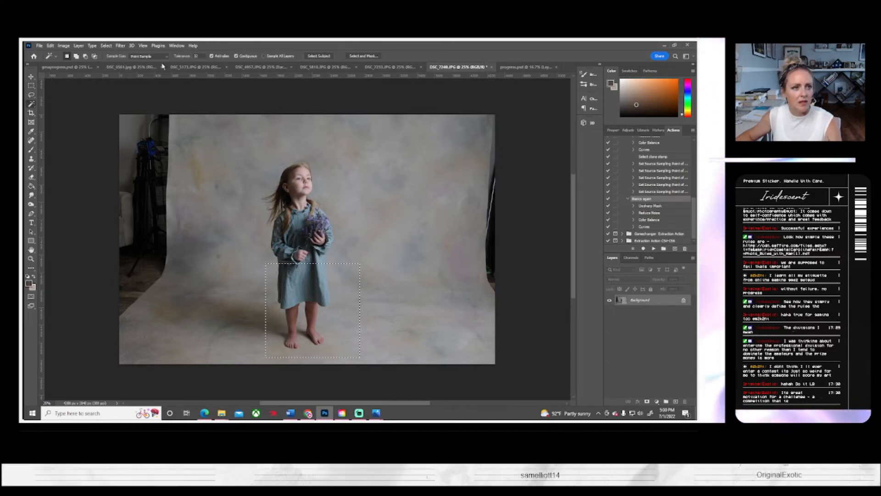
{"action": "left_click", "coordinate": [323, 56]}
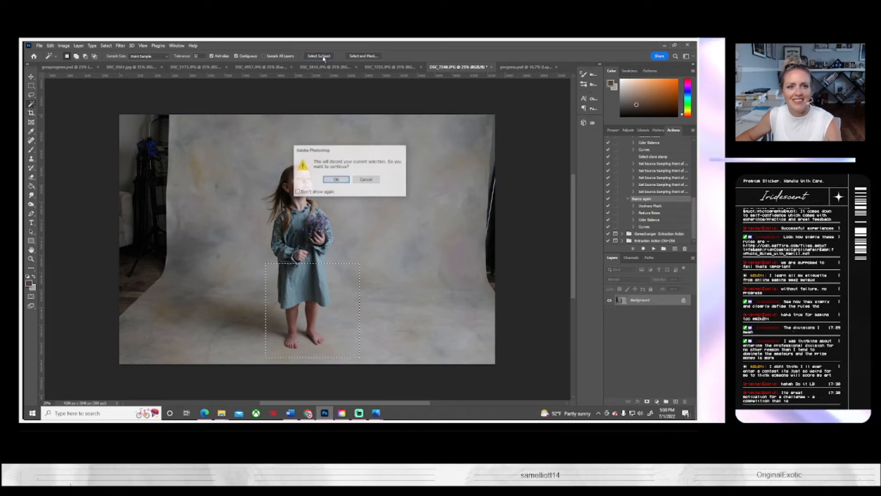
{"action": "left_click", "coordinate": [343, 179]}
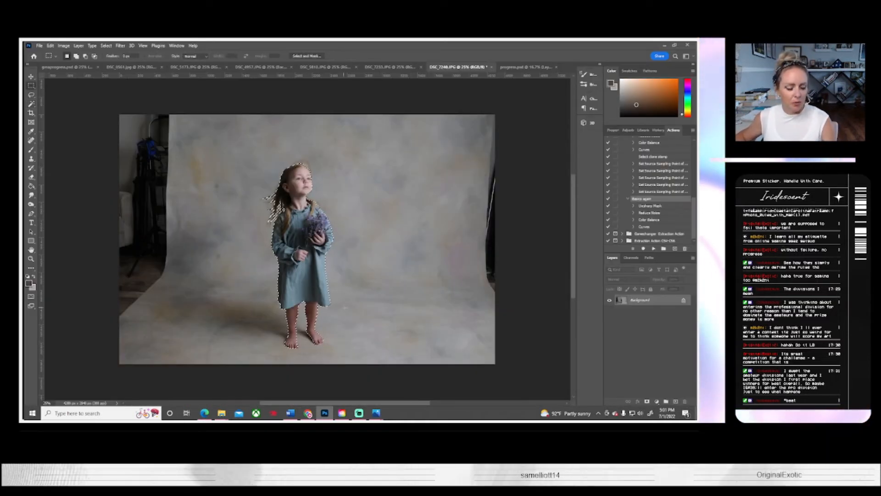
{"action": "left_click", "coordinate": [31, 86]}
{"action": "left_click_drag", "start_coordinate": [240, 147], "coordinate": [379, 268]}
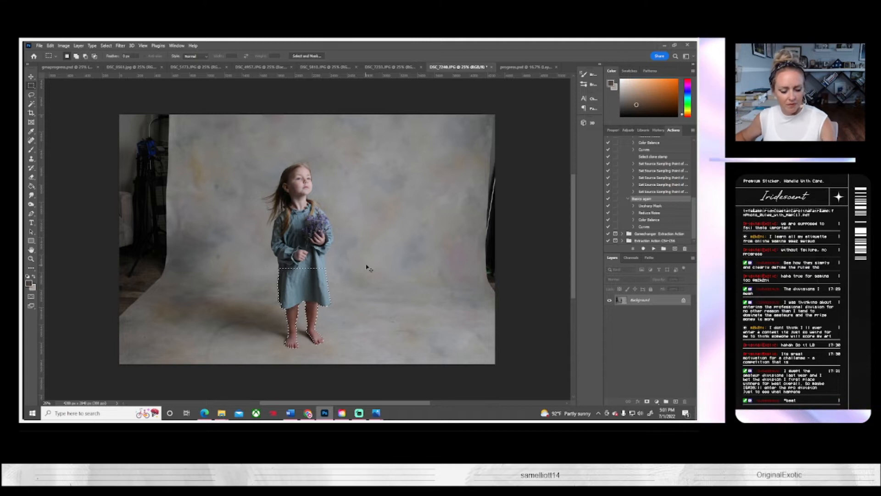
Step: Copy the selected lower dress and legs and paste them as a new layer in the progress.psd composite
{"action": "left_click", "coordinate": [390, 67]}
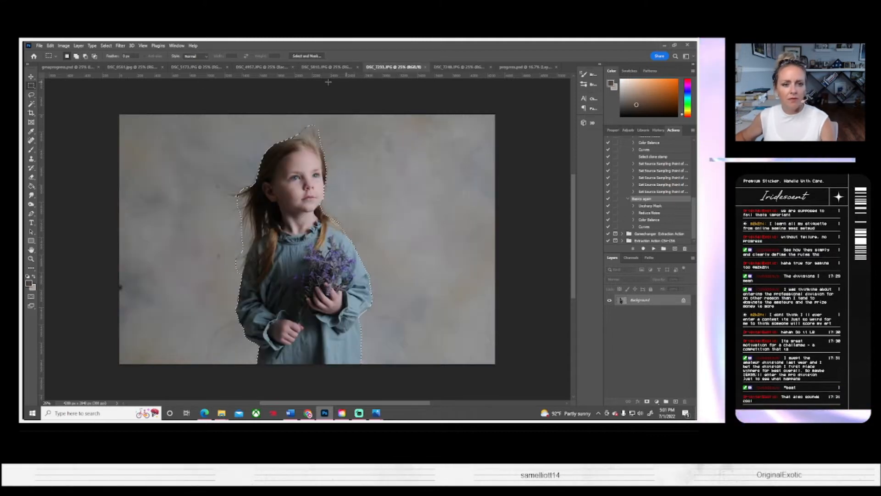
{"action": "left_click", "coordinate": [328, 67]}
{"action": "left_click", "coordinate": [264, 67]}
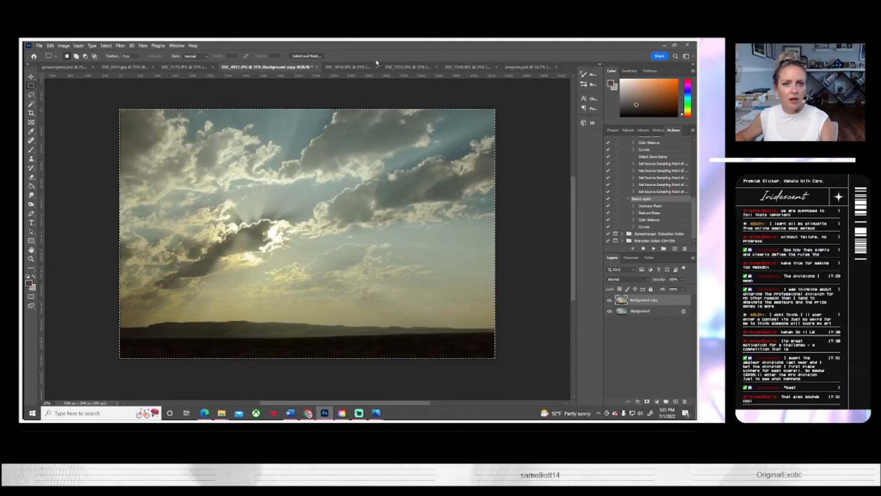
{"action": "left_click", "coordinate": [467, 67]}
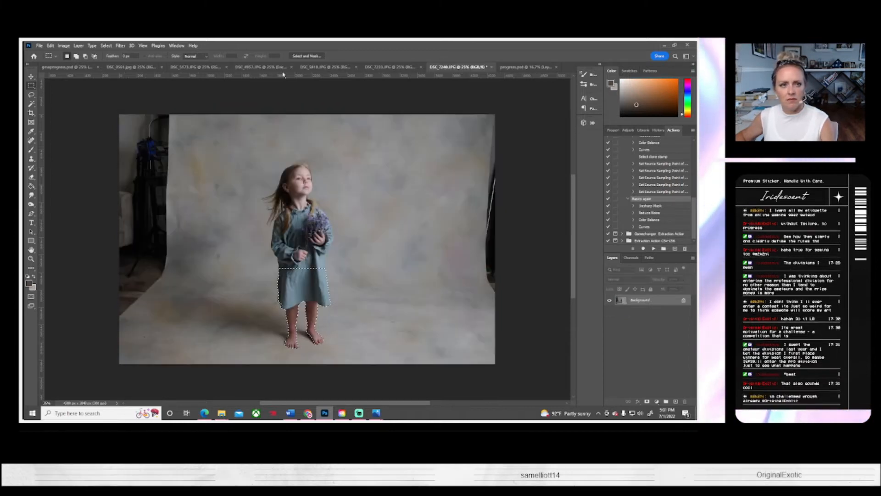
{"action": "left_click", "coordinate": [526, 67]}
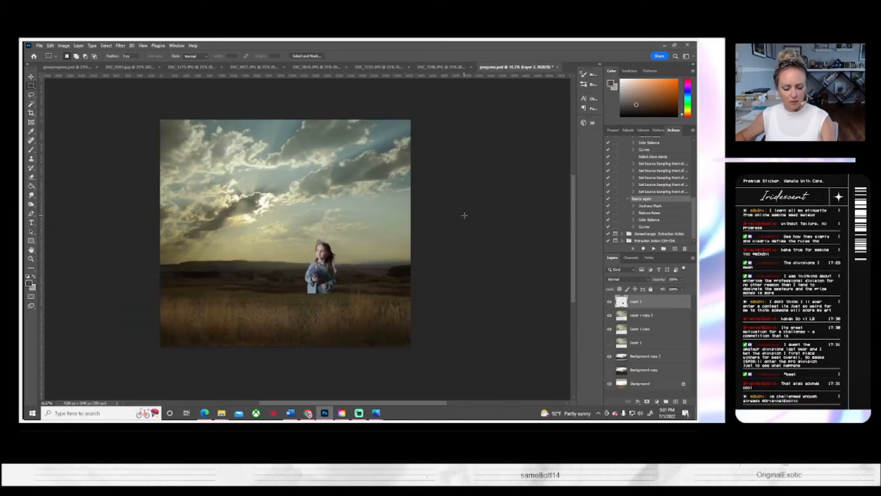
{"action": "key", "text": "ctrl+v"}
Step: Free-transform the pasted lower dress and legs and flip them horizontally
{"action": "key", "text": "ctrl+t"}
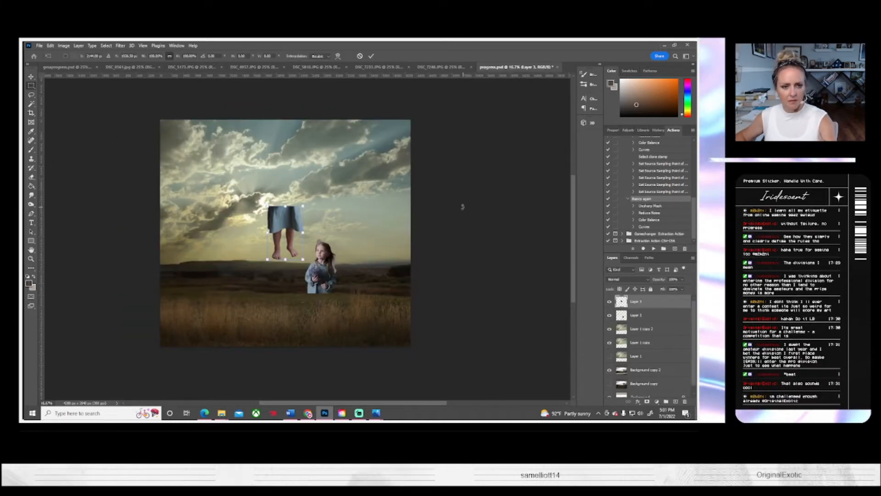
{"action": "left_click", "coordinate": [50, 46]}
{"action": "mouse_move", "coordinate": [64, 45]}
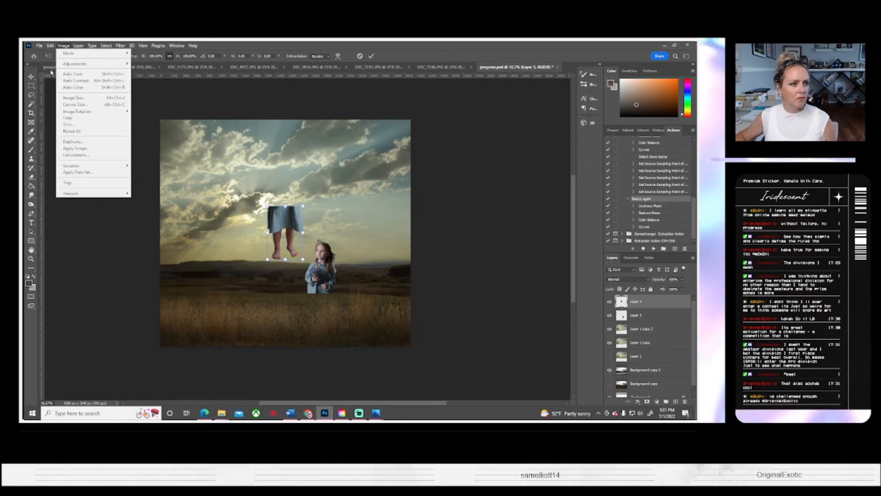
{"action": "mouse_move", "coordinate": [62, 205]}
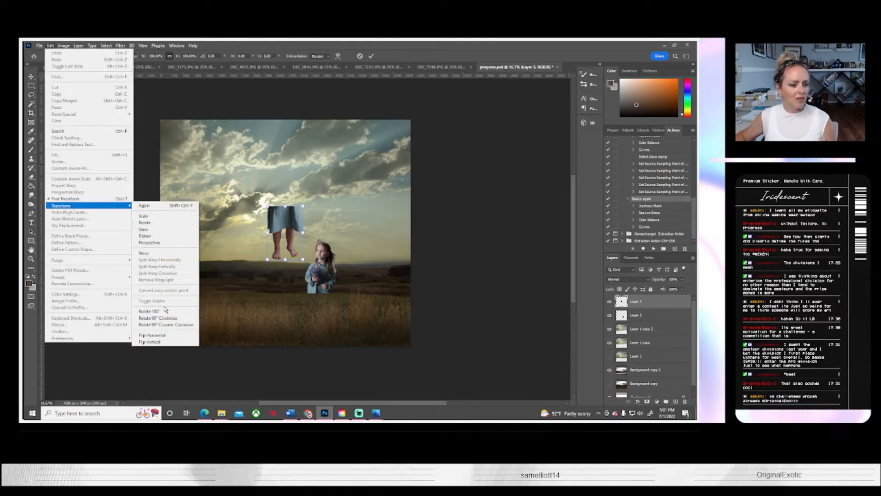
{"action": "left_click", "coordinate": [161, 336]}
Step: Move the lower dress and legs under the girl's upper body and scale them down to about 75%
{"action": "left_click_drag", "start_coordinate": [291, 239], "coordinate": [331, 325]}
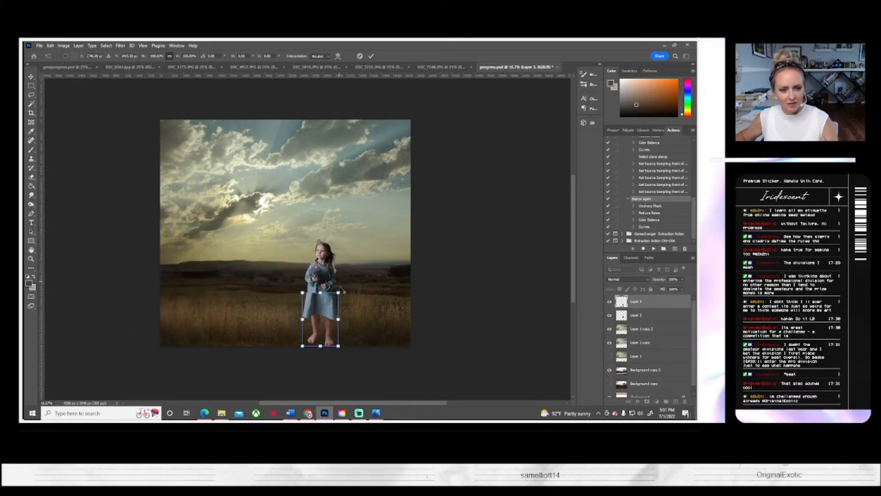
{"action": "mouse_move", "coordinate": [338, 293]}
{"action": "left_mouse_down"}
{"action": "mouse_move", "coordinate": [323, 306]}
{"action": "mouse_move", "coordinate": [330, 287]}
{"action": "left_mouse_up"}
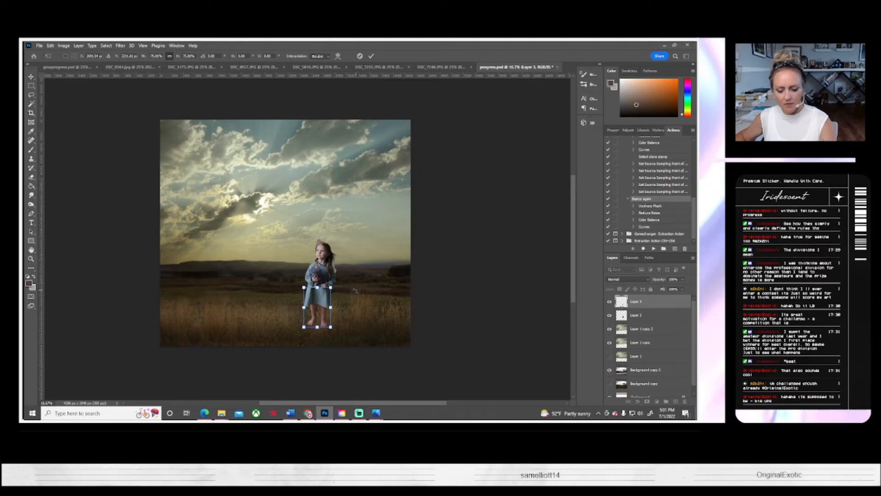
{"action": "key", "text": "Return"}
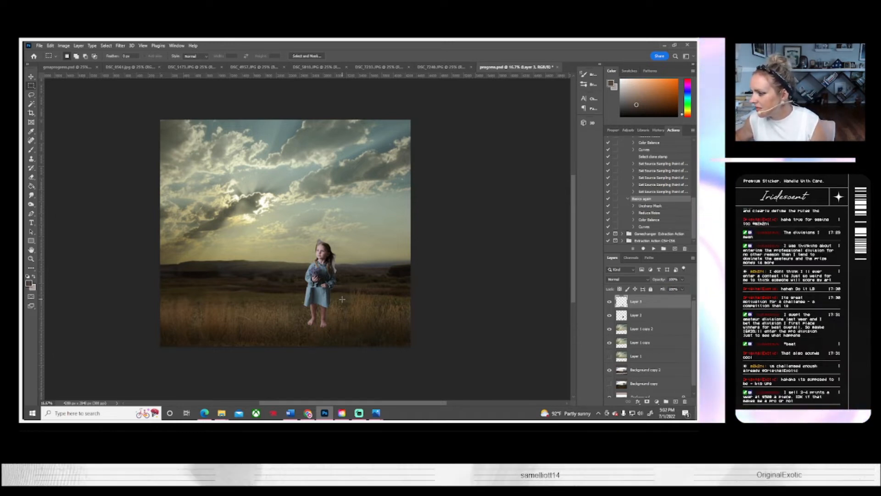
Step: Nudge the lower dress and legs layer slightly upward so it meets the girl's dress just below her hands
{"action": "key", "text": "z"}
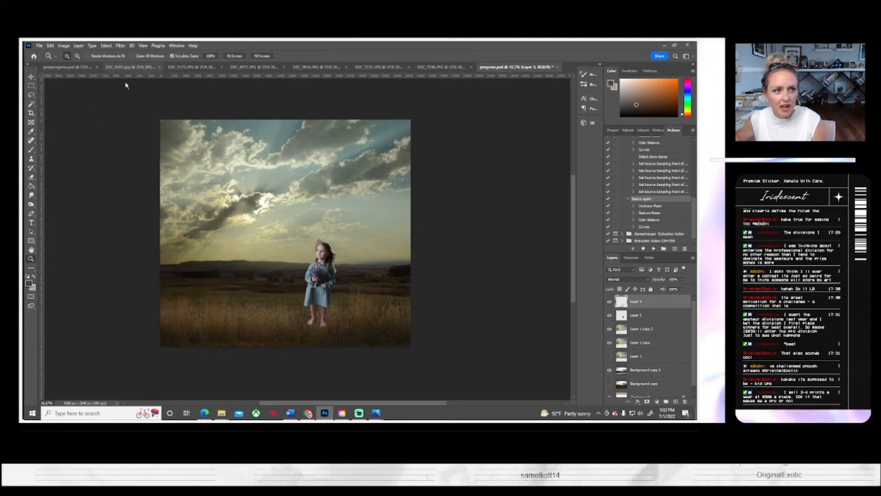
{"action": "left_click_drag", "start_coordinate": [325, 290], "coordinate": [324, 290]}
{"action": "left_click", "coordinate": [323, 292]}
{"action": "scroll", "coordinate": [323, 290], "scroll_direction": "down", "scroll_amount": 3}
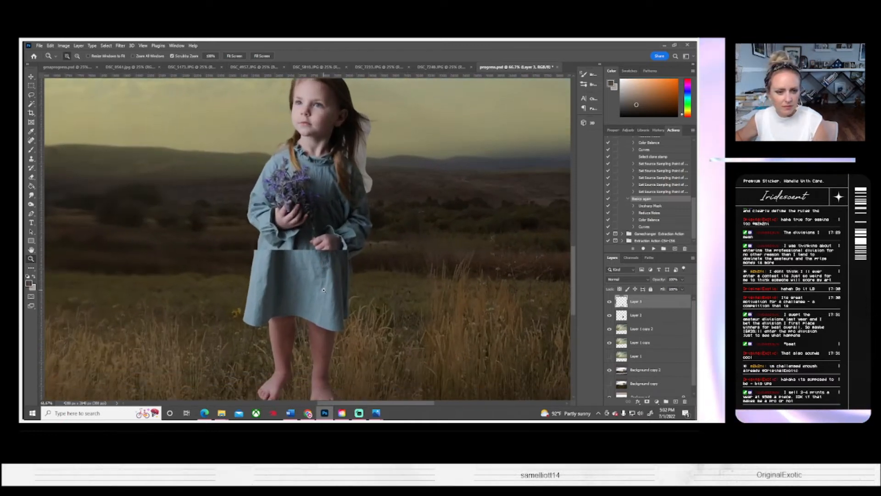
{"action": "left_click_drag", "start_coordinate": [324, 270], "coordinate": [296, 273]}
{"action": "left_click", "coordinate": [30, 76]}
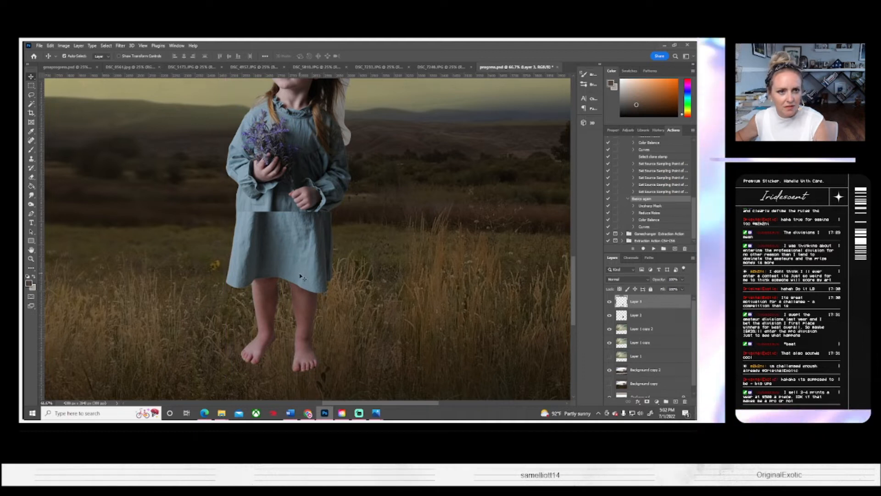
{"action": "scroll", "coordinate": [299, 275], "scroll_direction": "up", "scroll_amount": 3}
{"action": "scroll", "coordinate": [298, 275], "scroll_direction": "down", "scroll_amount": 3}
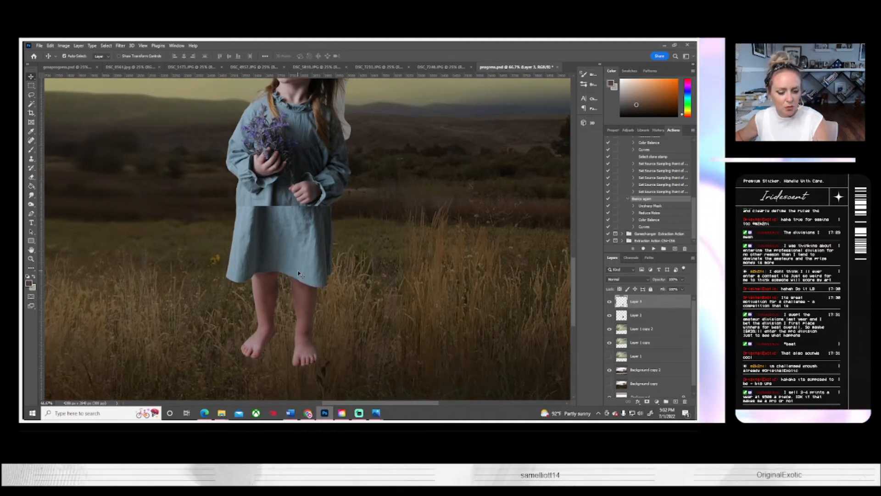
{"action": "key", "text": "ctrl+t"}
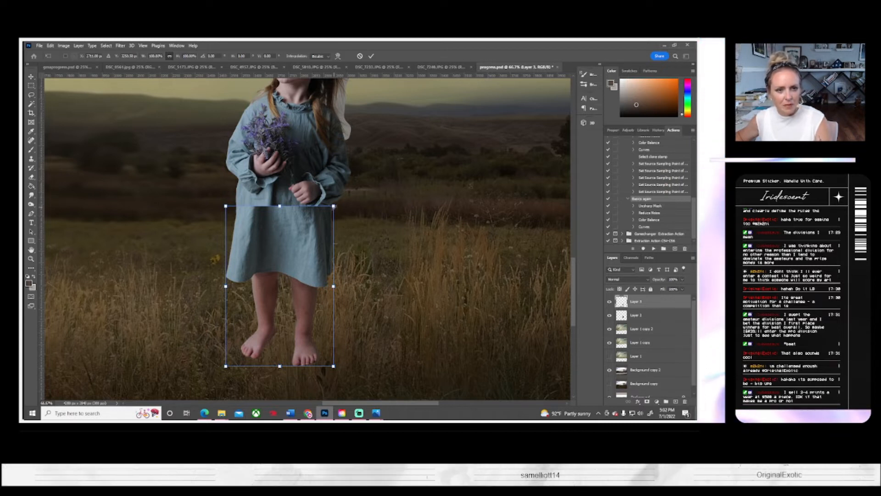
{"action": "key", "text": "Return"}
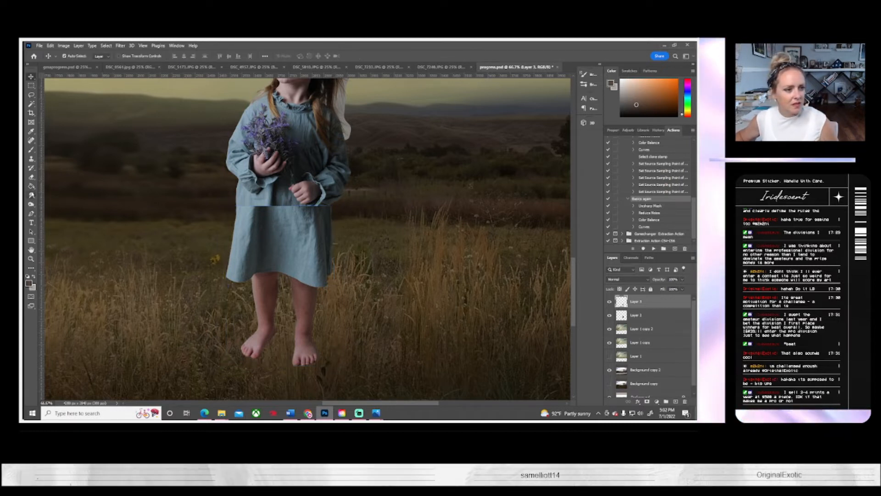
{"action": "left_click", "coordinate": [32, 195]}
{"action": "left_click", "coordinate": [74, 56]}
{"action": "left_click_drag", "start_coordinate": [69, 78], "coordinate": [74, 77]}
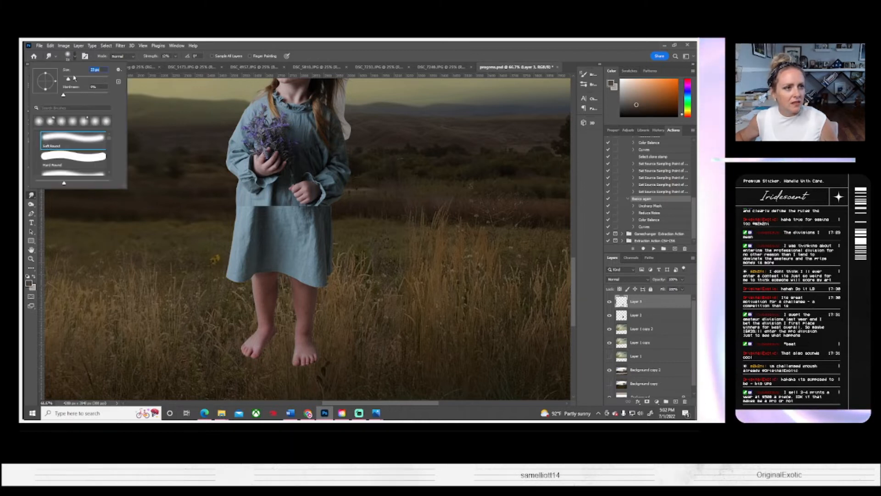
{"action": "left_click", "coordinate": [74, 78]}
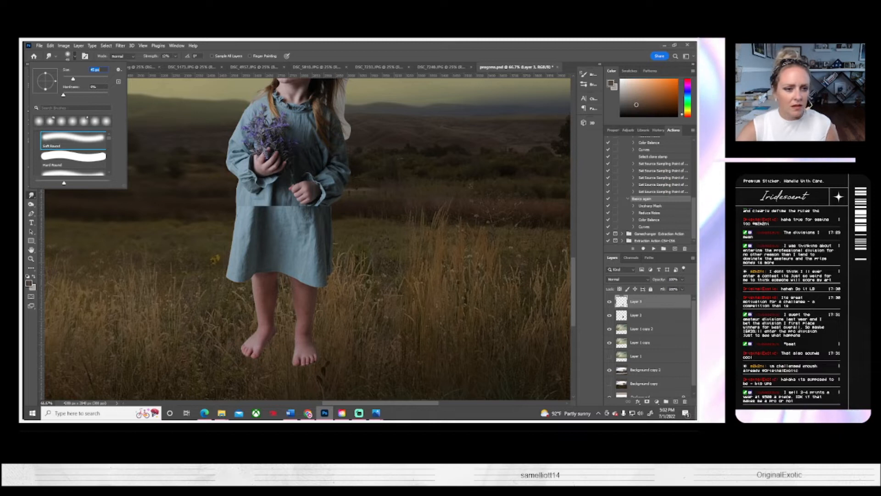
{"action": "left_click", "coordinate": [238, 217]}
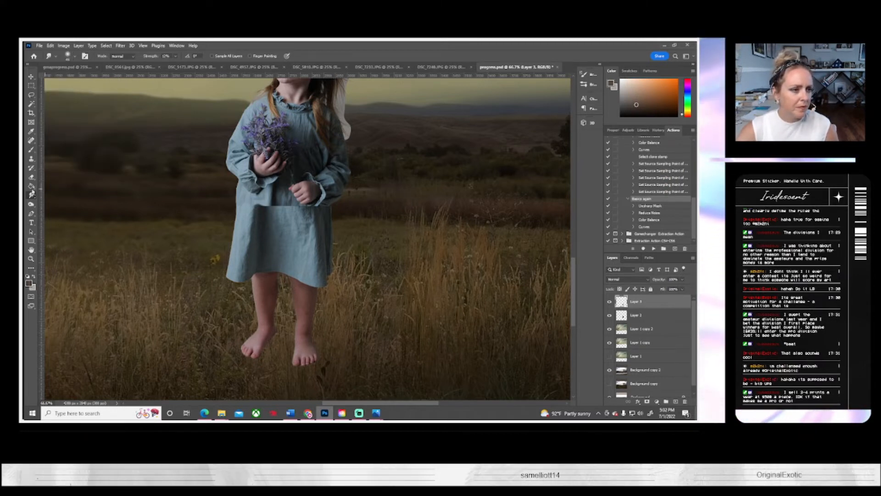
Step: Erase the hard upper edge of the lower dress layer with a smaller soft round Eraser, toggling the layer's visibility to compare
{"action": "key", "text": "e"}
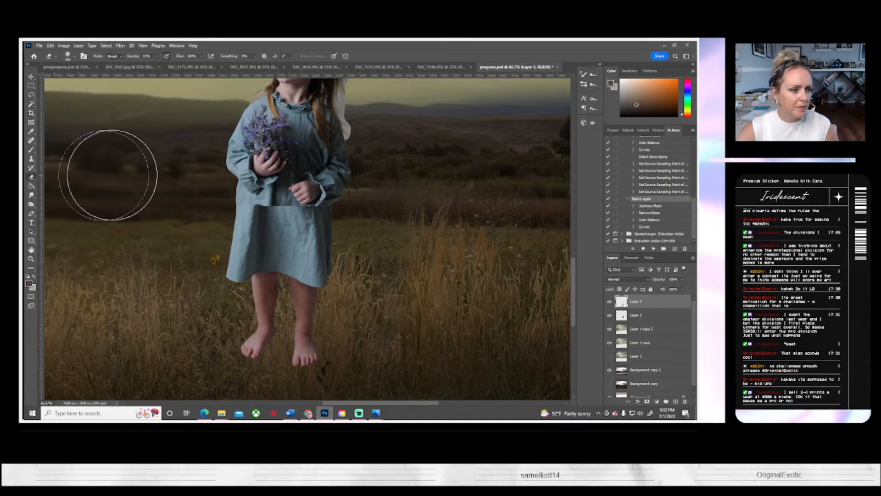
{"action": "left_click", "coordinate": [74, 56]}
{"action": "left_click", "coordinate": [93, 78]}
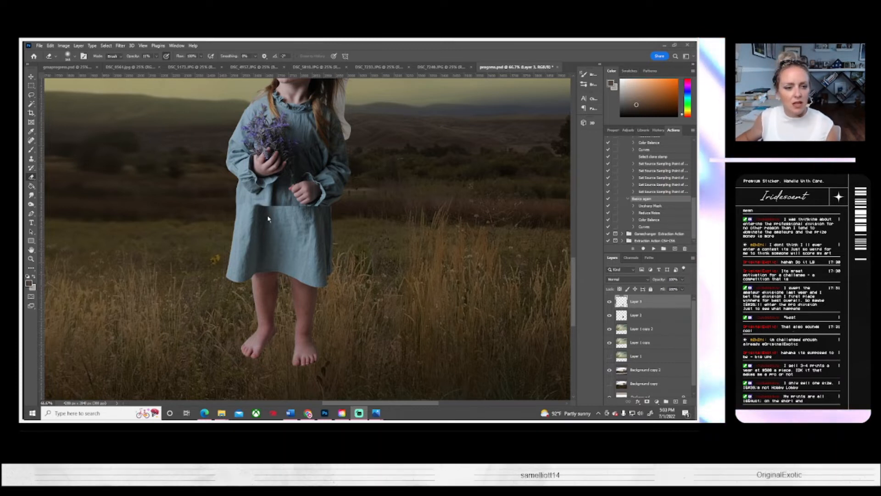
{"action": "left_click", "coordinate": [33, 179]}
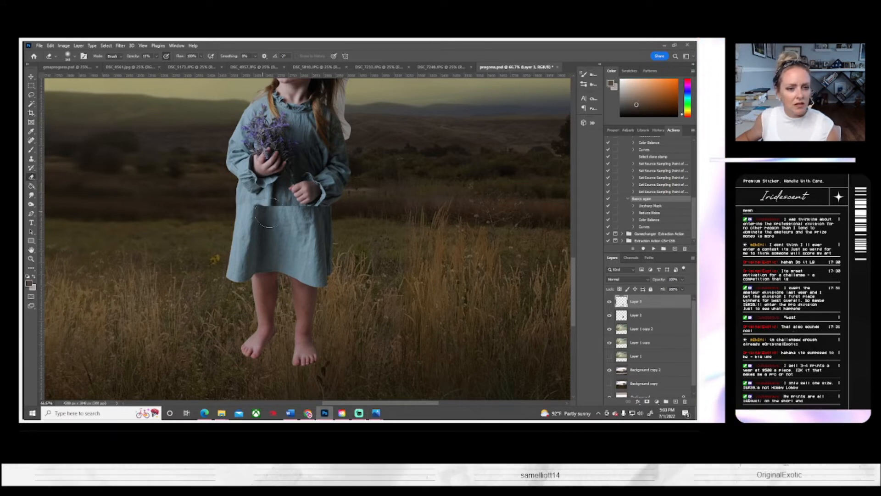
{"action": "left_click", "coordinate": [609, 302]}
{"action": "left_click", "coordinate": [610, 302]}
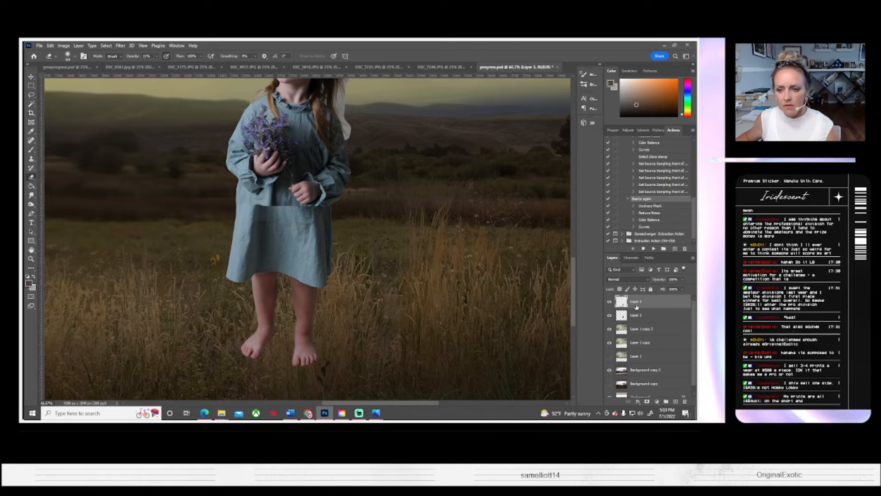
{"action": "left_click", "coordinate": [74, 57]}
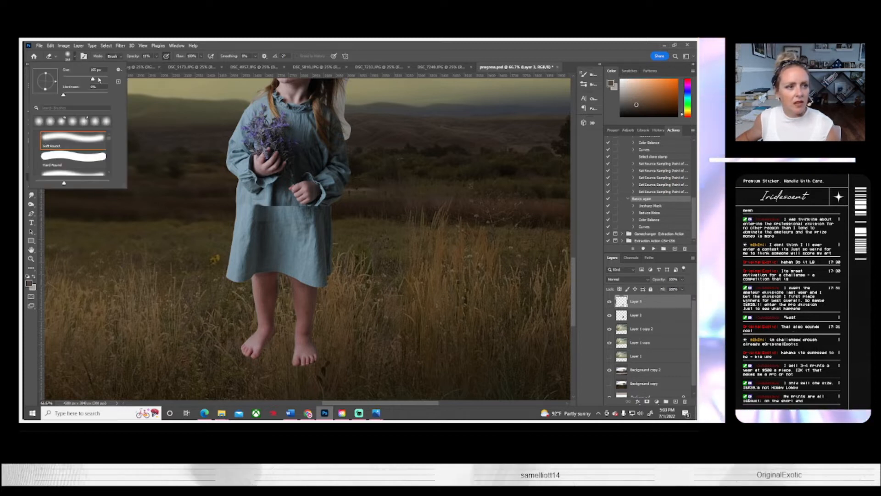
{"action": "left_click_drag", "start_coordinate": [98, 80], "coordinate": [90, 81]}
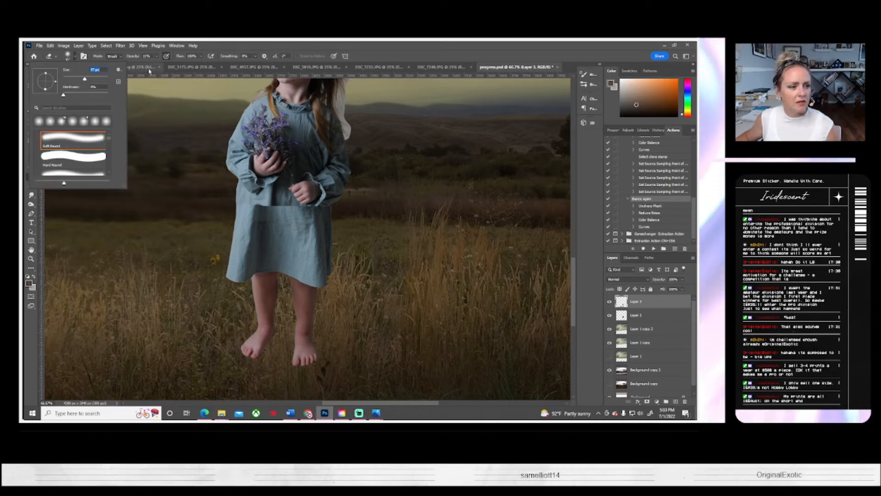
{"action": "left_click", "coordinate": [30, 179]}
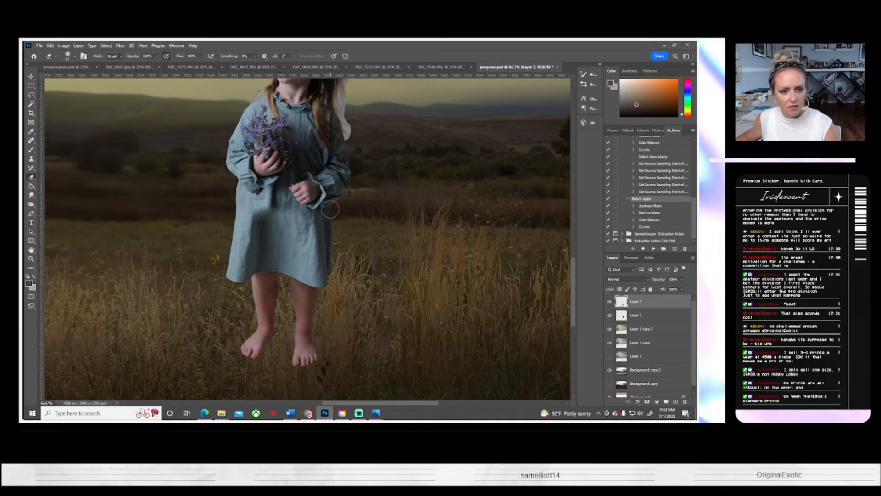
{"action": "left_click", "coordinate": [610, 302]}
{"action": "left_click", "coordinate": [610, 302]}
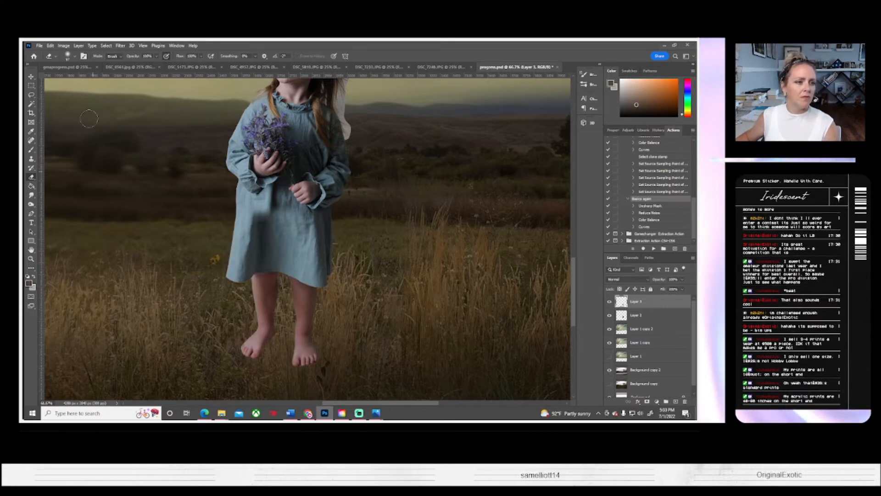
Step: Warp the lower dress and legs layer, shifting the fabric toward the hands and stretching its upper corner outward to line up with the upper dress
{"action": "left_click", "coordinate": [50, 45]}
{"action": "left_click", "coordinate": [65, 198]}
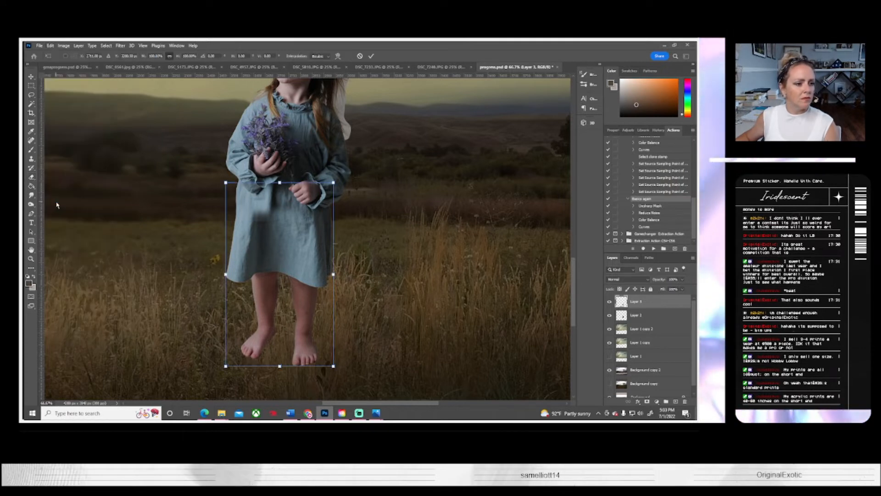
{"action": "left_click", "coordinate": [50, 45]}
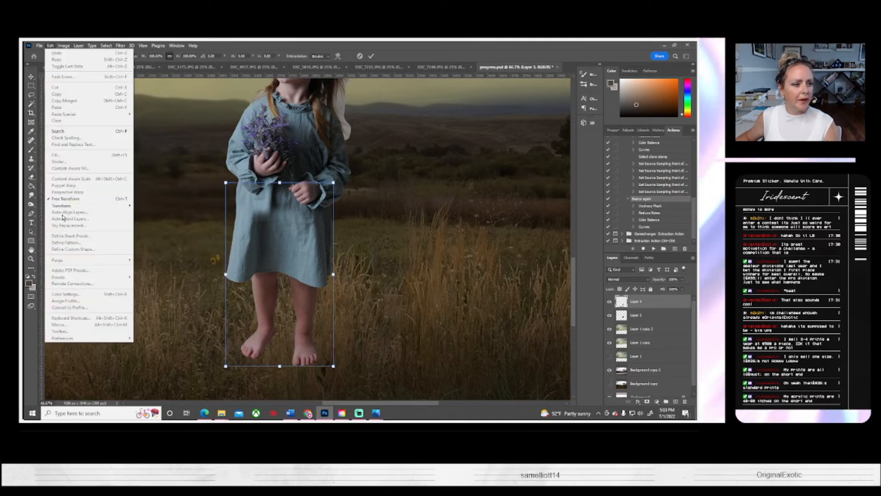
{"action": "mouse_move", "coordinate": [92, 205]}
{"action": "left_click", "coordinate": [144, 252]}
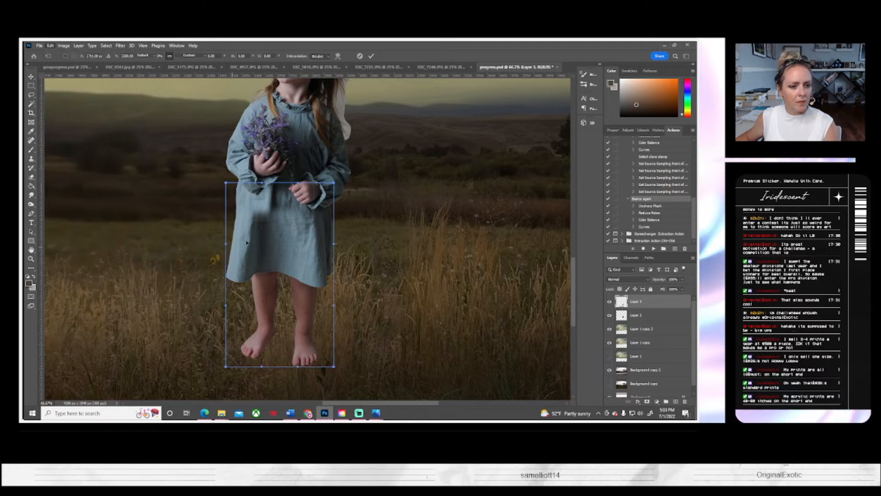
{"action": "left_click_drag", "start_coordinate": [289, 210], "coordinate": [301, 213]}
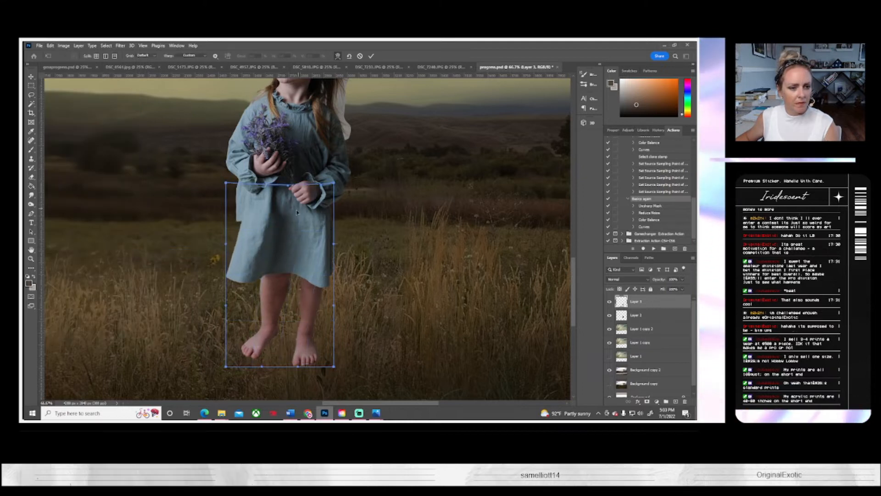
{"action": "left_click_drag", "start_coordinate": [227, 183], "coordinate": [209, 185]}
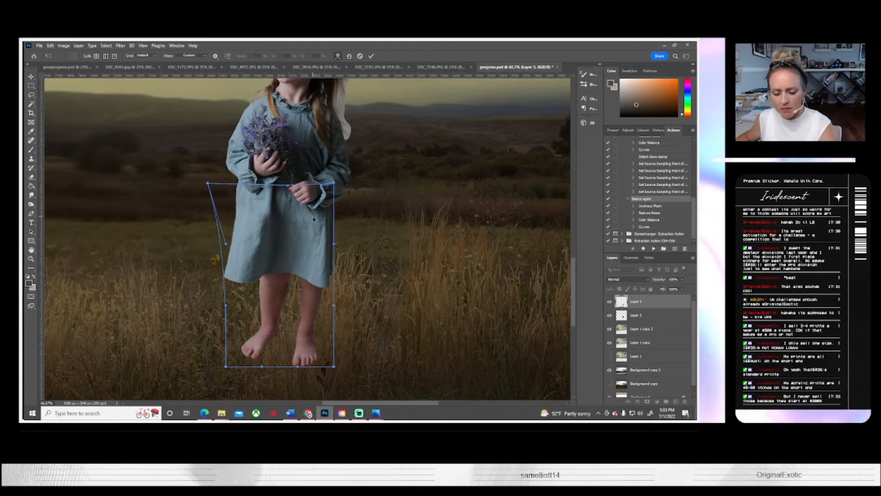
{"action": "key", "text": "Return"}
{"action": "key", "text": "e"}
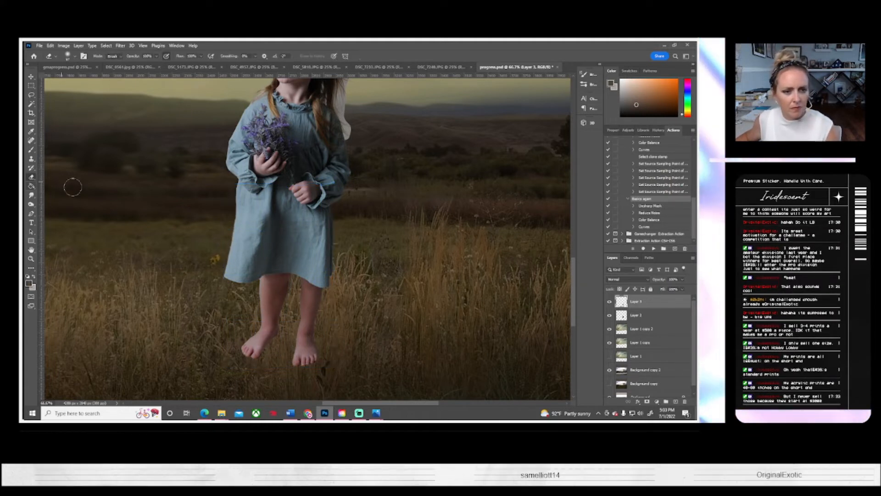
Step: Move the lower dress and legs layer slightly downward to lengthen the girl's dress
{"action": "key", "text": "z"}
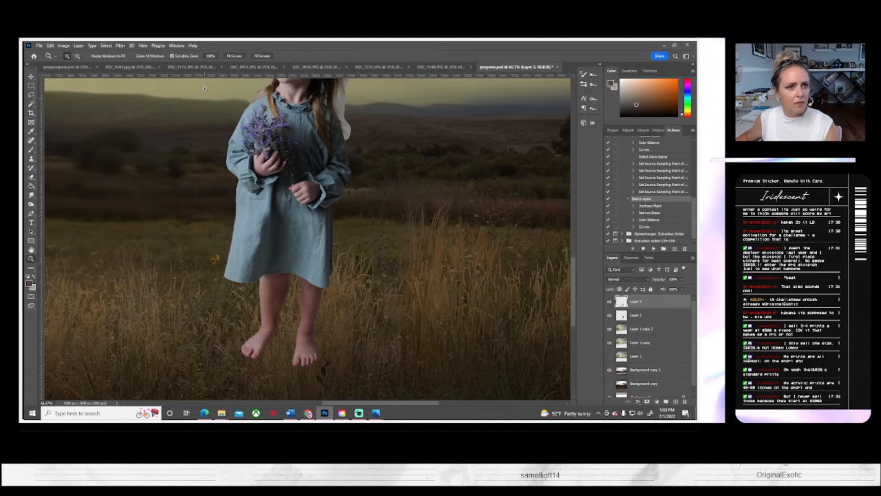
{"action": "left_click", "coordinate": [234, 55]}
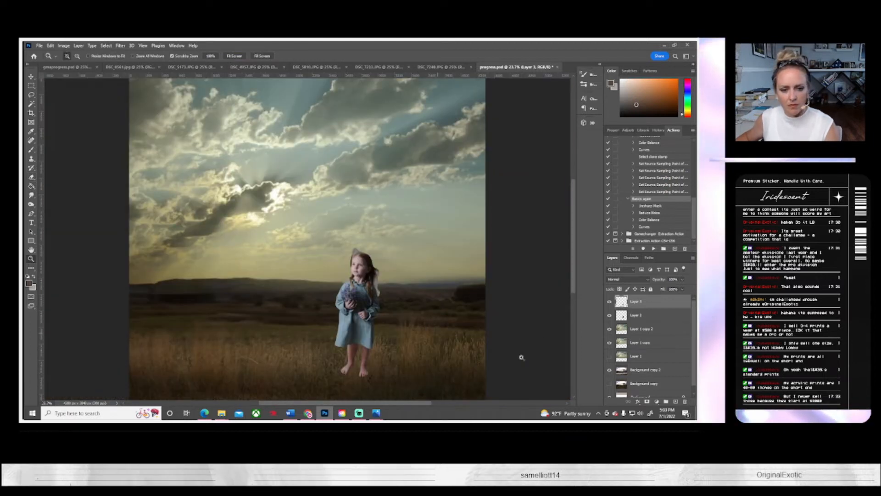
{"action": "scroll", "coordinate": [488, 316], "scroll_direction": "down", "scroll_amount": 2}
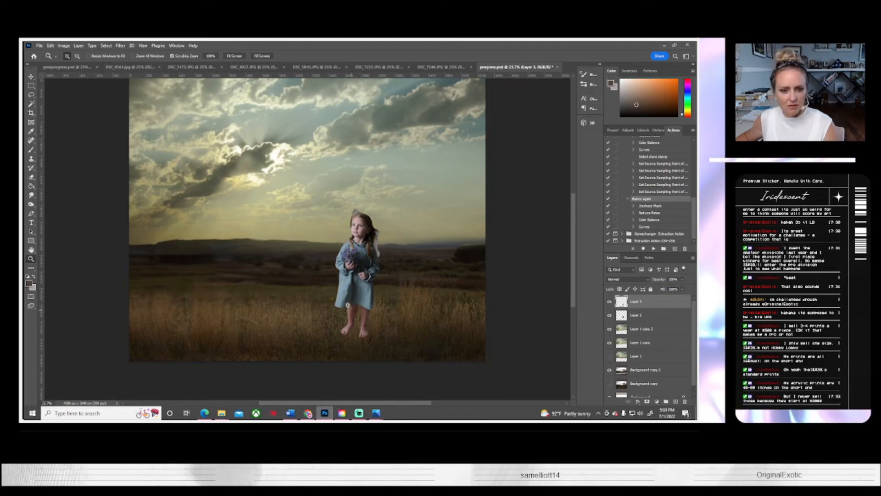
{"action": "left_click", "coordinate": [31, 76]}
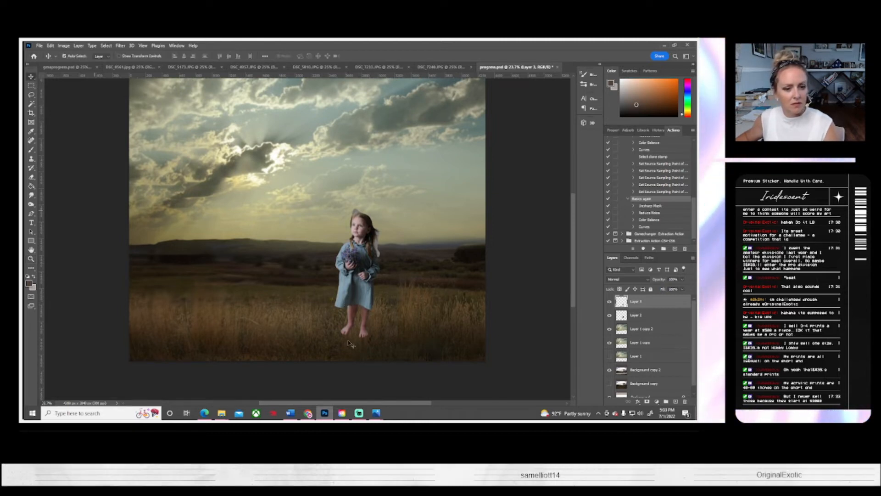
{"action": "left_click_drag", "start_coordinate": [358, 300], "coordinate": [357, 305]}
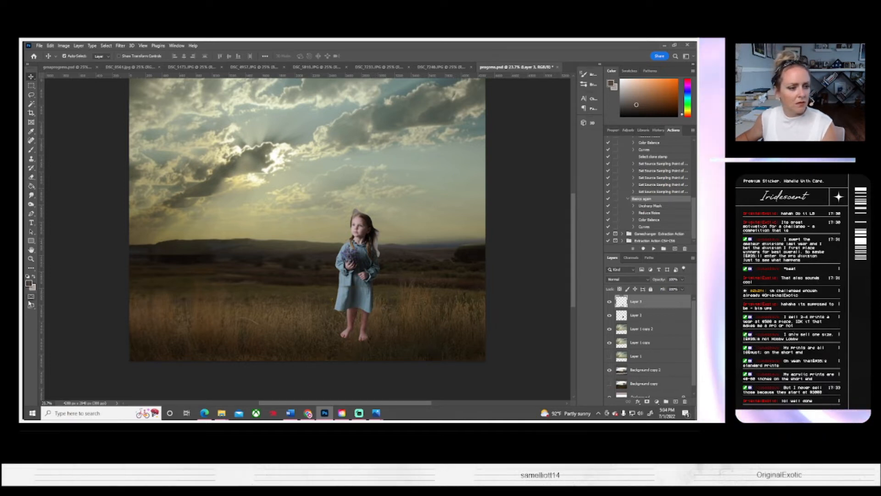
Step: Clone dress fabric over the gap between the upper and lower dress with the Clone Stamp tool
{"action": "left_click", "coordinate": [32, 258]}
{"action": "left_click", "coordinate": [352, 300]}
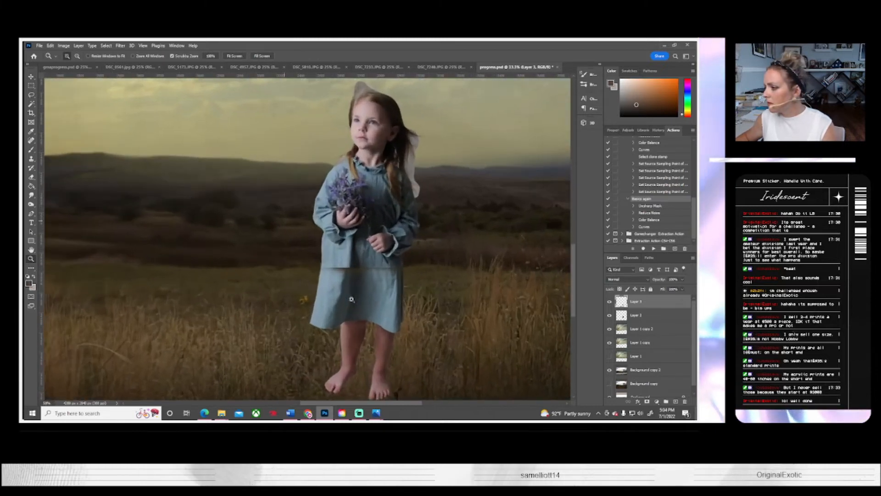
{"action": "left_click", "coordinate": [351, 299]}
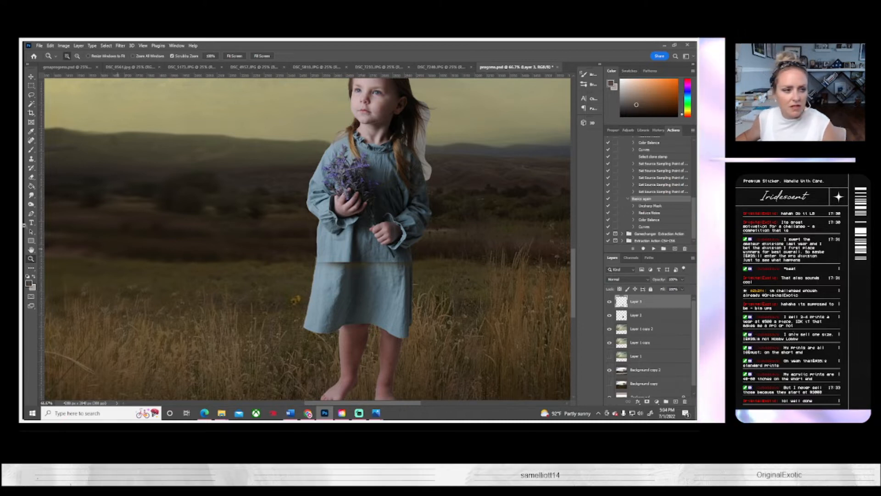
{"action": "left_click", "coordinate": [31, 159]}
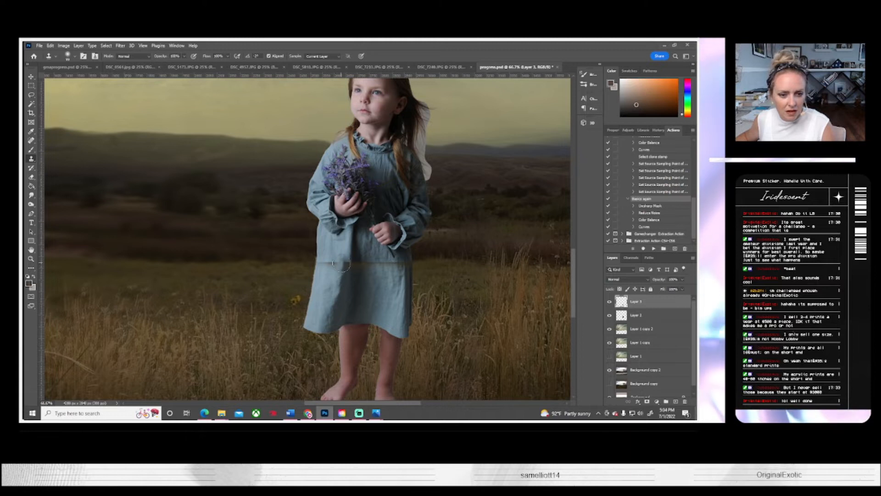
{"action": "mouse_move", "coordinate": [345, 266]}
{"action": "left_mouse_down"}
{"action": "mouse_move", "coordinate": [320, 262]}
{"action": "mouse_move", "coordinate": [382, 312]}
{"action": "mouse_move", "coordinate": [368, 262]}
{"action": "mouse_move", "coordinate": [399, 276]}
{"action": "mouse_move", "coordinate": [379, 264]}
{"action": "left_mouse_up"}
{"action": "left_click", "coordinate": [361, 292], "text": "alt"}
{"action": "left_click", "coordinate": [396, 299], "text": "alt"}
{"action": "left_click", "coordinate": [400, 274], "text": "alt"}
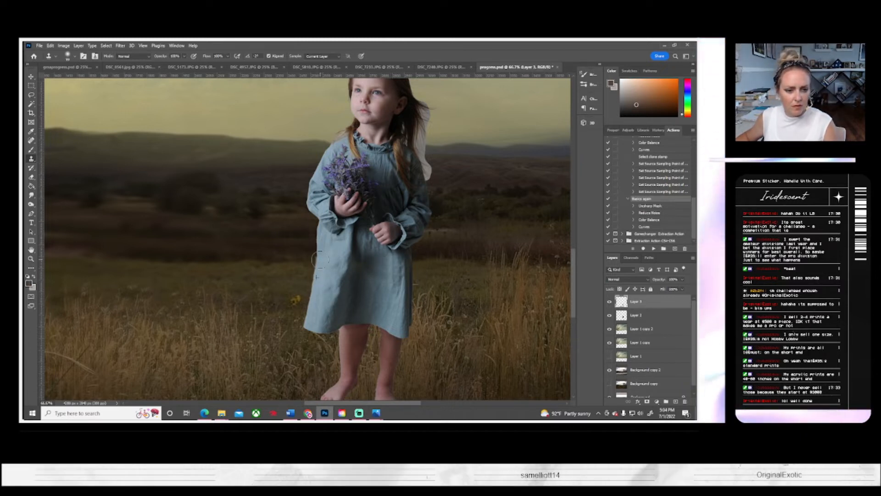
Step: Switch to the Eraser and reduce its soft round brush size
{"action": "left_click", "coordinate": [31, 177]}
{"action": "left_click", "coordinate": [73, 57]}
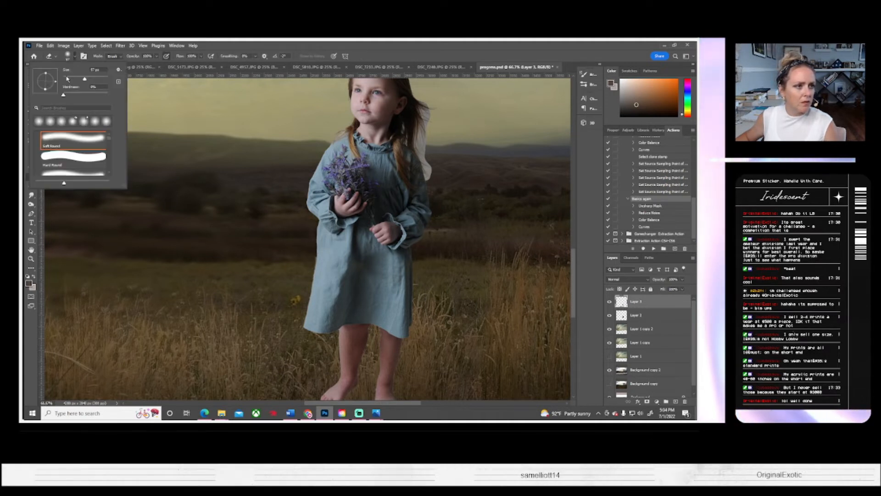
{"action": "left_click", "coordinate": [67, 79]}
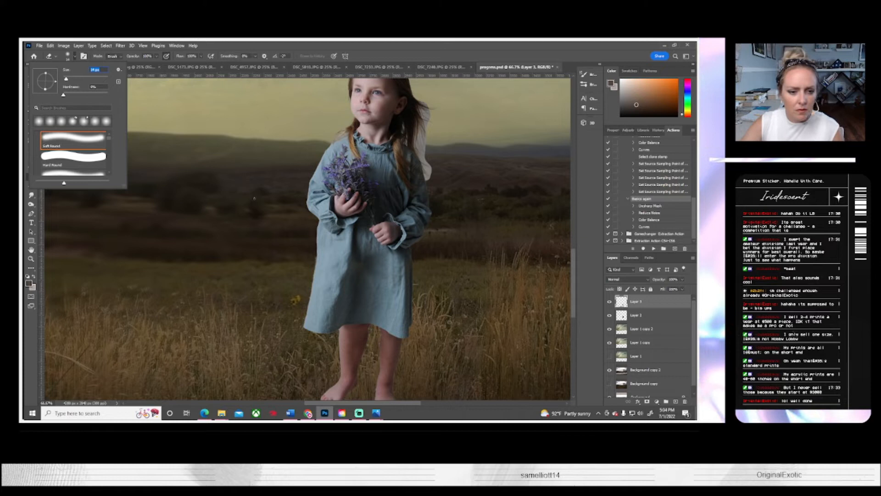
{"action": "key", "text": "Return"}
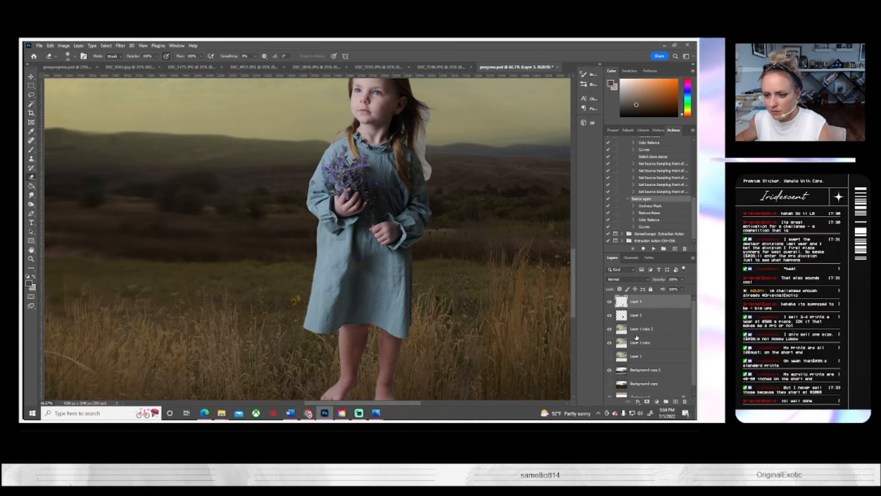
Step: Merge the lower dress and legs layer with the girl's upper body layer
{"action": "left_click", "coordinate": [636, 317], "text": "shift"}
{"action": "right_click", "coordinate": [636, 320]}
{"action": "left_click", "coordinate": [560, 317]}
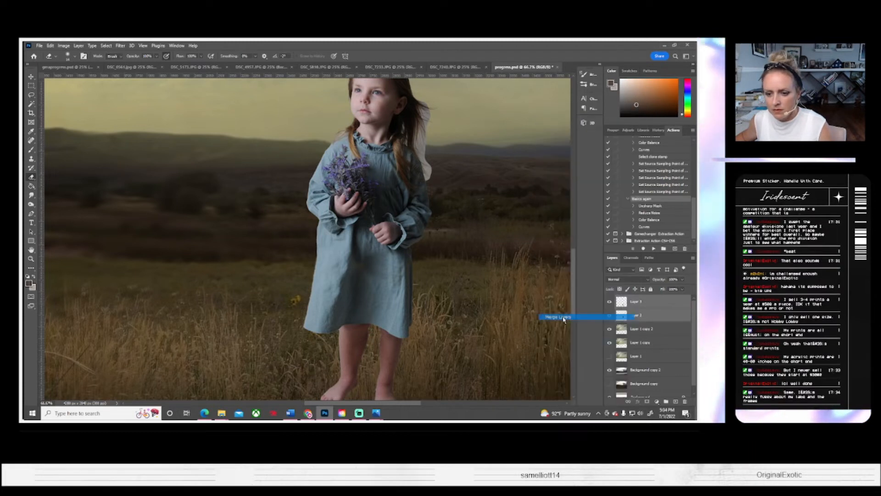
Step: Duplicate the merged girl layer as Layer 3 copy and hide the original beneath it
{"action": "right_click", "coordinate": [643, 301]}
{"action": "left_click", "coordinate": [568, 137]}
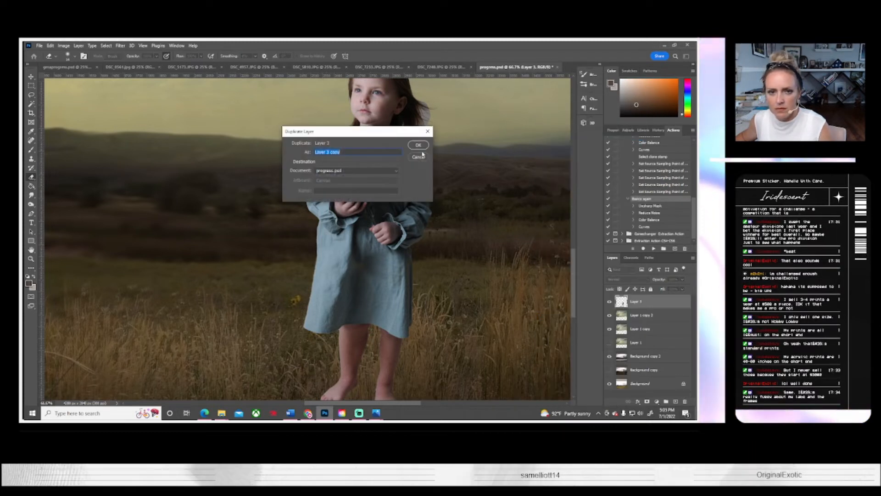
{"action": "left_click", "coordinate": [417, 146]}
{"action": "left_click", "coordinate": [609, 315]}
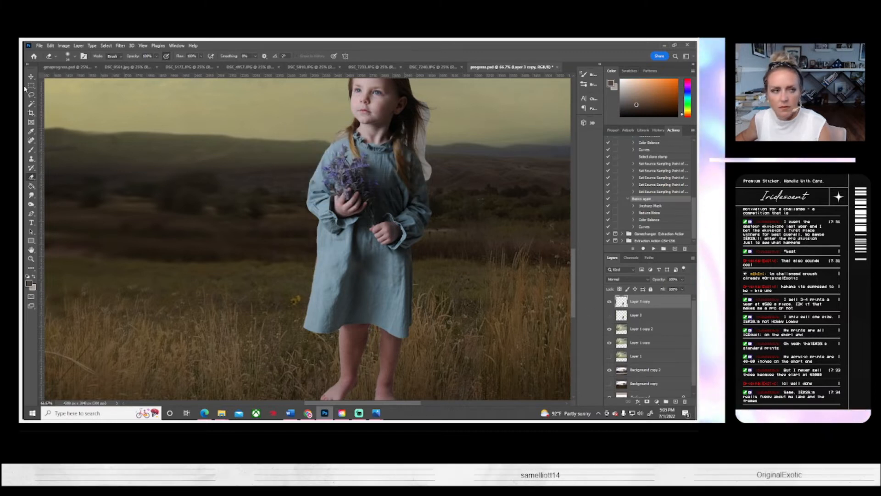
Step: Save progress.psd with Maximize Compatibility enabled
{"action": "left_click", "coordinate": [42, 46]}
{"action": "left_click", "coordinate": [50, 130]}
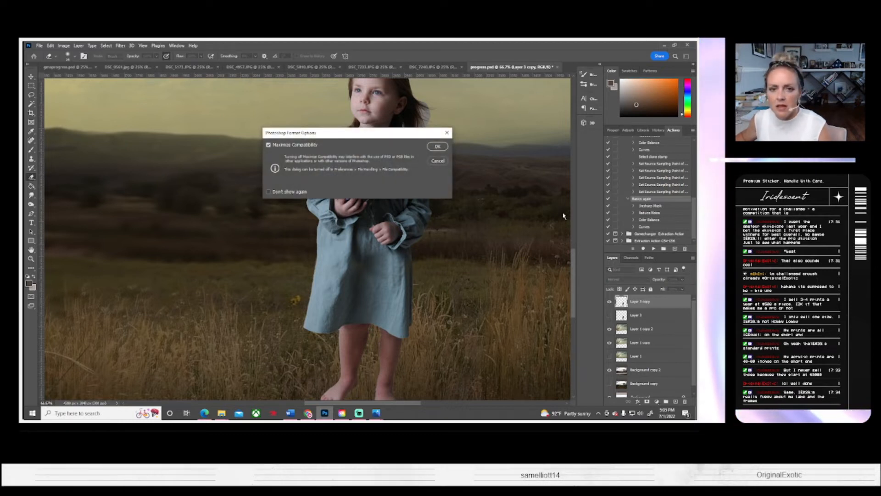
{"action": "left_click", "coordinate": [437, 146]}
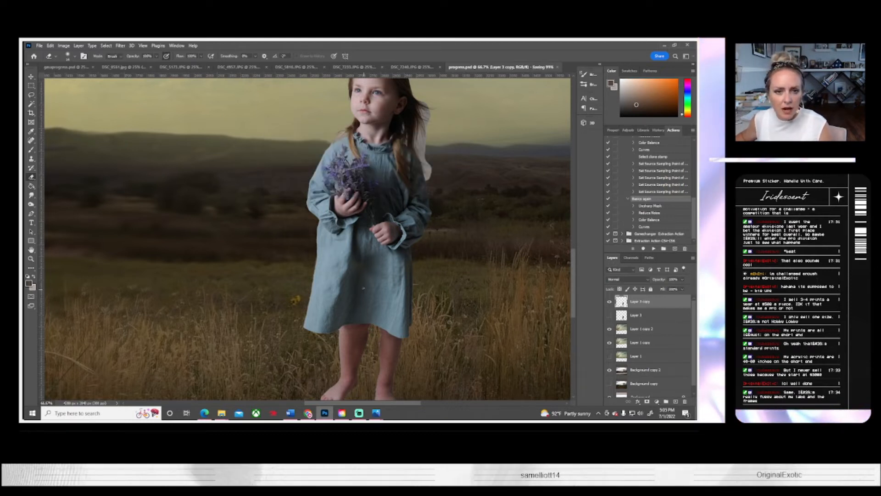
Step: Clone dark hair over the light gaps in the girl's hair below her ear with a small soft round Clone Stamp
{"action": "scroll", "coordinate": [358, 285], "scroll_direction": "up", "scroll_amount": 3}
{"action": "key", "text": "z"}
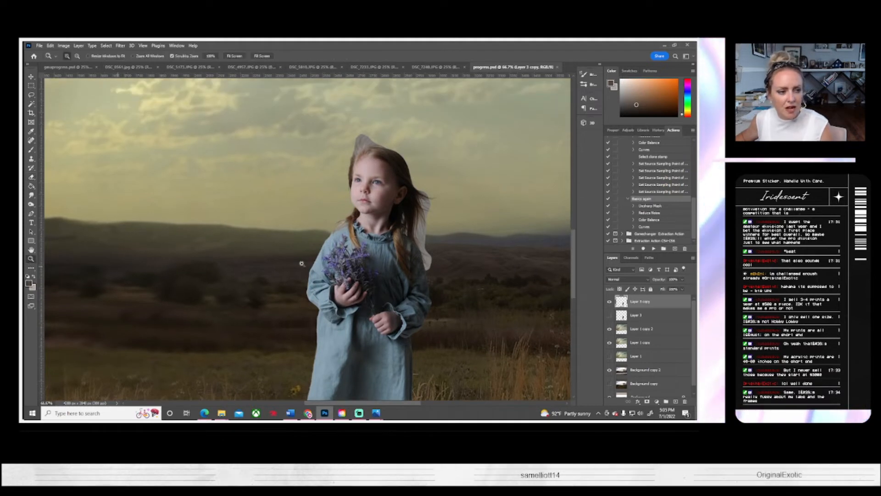
{"action": "mouse_move", "coordinate": [302, 262]}
{"action": "left_mouse_down"}
{"action": "mouse_move", "coordinate": [374, 223]}
{"action": "mouse_move", "coordinate": [306, 249]}
{"action": "mouse_move", "coordinate": [261, 246]}
{"action": "left_mouse_up"}
{"action": "key", "text": "e"}
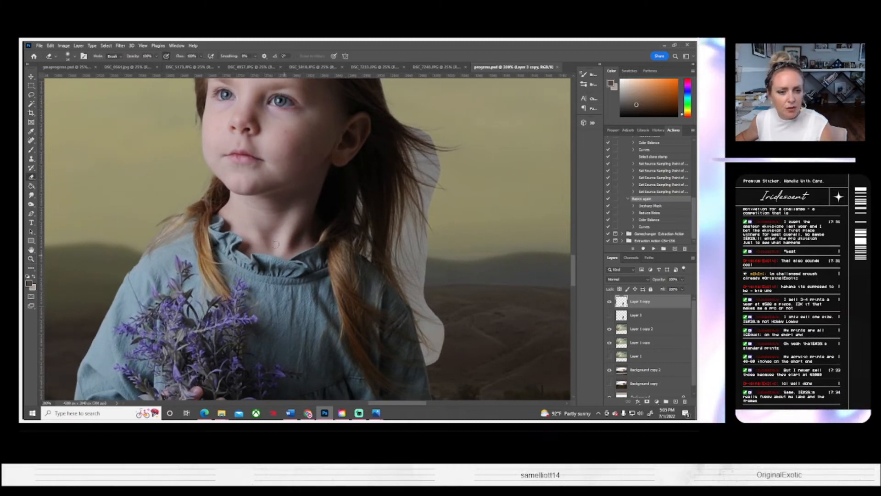
{"action": "scroll", "coordinate": [123, 175], "scroll_direction": "up", "scroll_amount": 1}
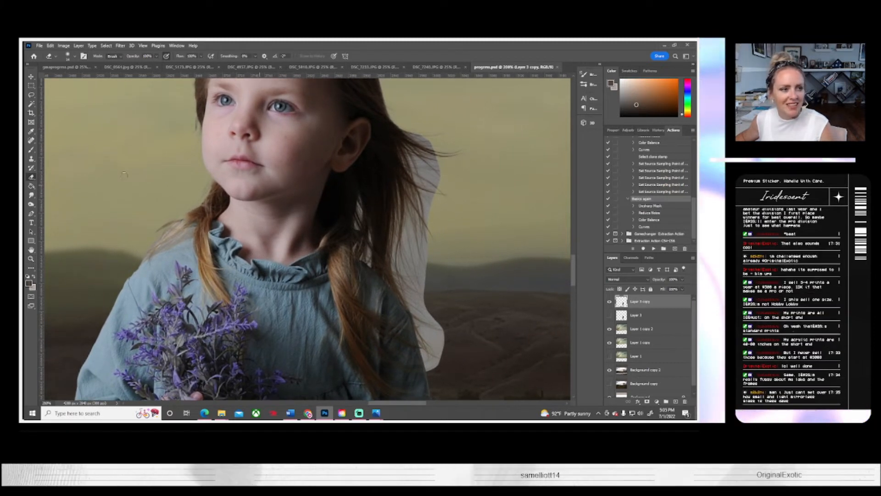
{"action": "left_click", "coordinate": [31, 159]}
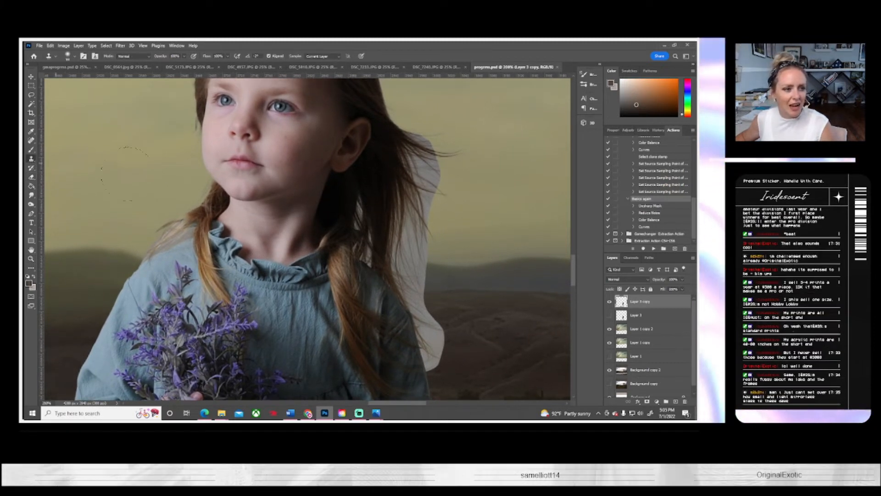
{"action": "left_click", "coordinate": [76, 56]}
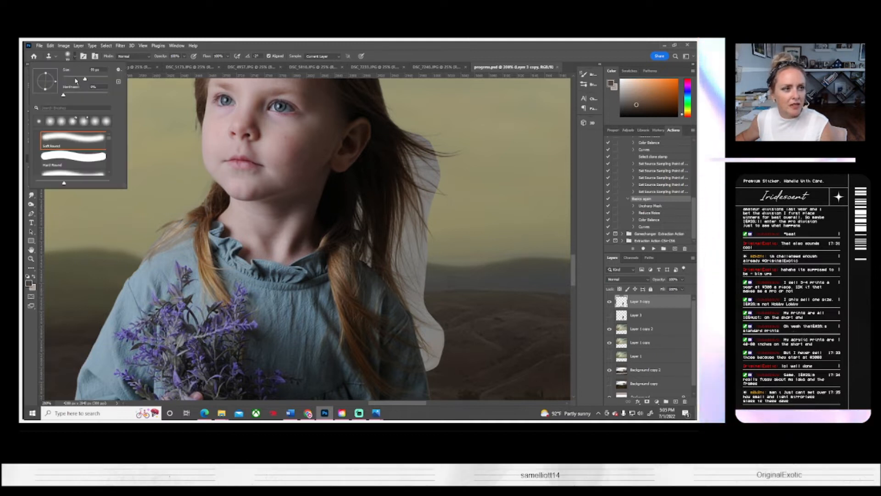
{"action": "left_click", "coordinate": [378, 170], "text": "alt"}
{"action": "mouse_move", "coordinate": [360, 197]}
{"action": "left_mouse_down"}
{"action": "mouse_move", "coordinate": [373, 264]}
{"action": "mouse_move", "coordinate": [362, 244]}
{"action": "mouse_move", "coordinate": [367, 217]}
{"action": "left_mouse_up"}
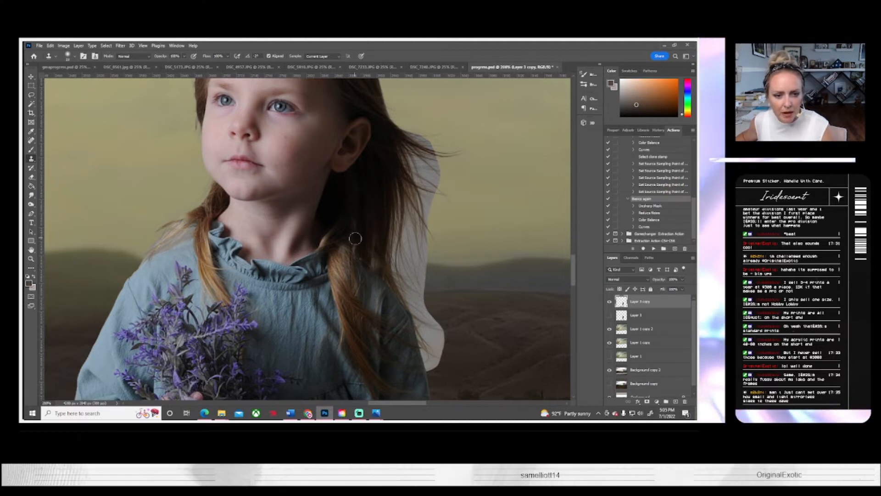
Step: Erase the grey background remnant above the girl's head along the edge of her hair
{"action": "scroll", "coordinate": [400, 263], "scroll_direction": "up", "scroll_amount": 1}
{"action": "scroll", "coordinate": [400, 262], "scroll_direction": "up", "scroll_amount": 8}
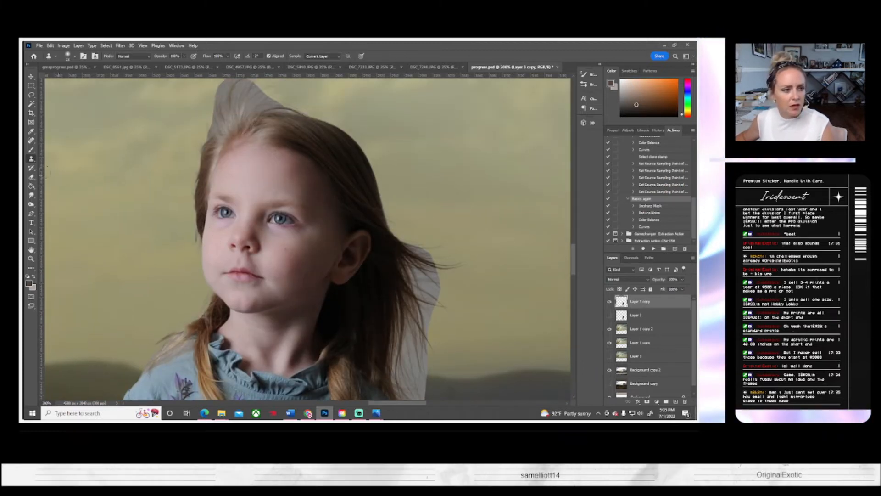
{"action": "left_click", "coordinate": [31, 178]}
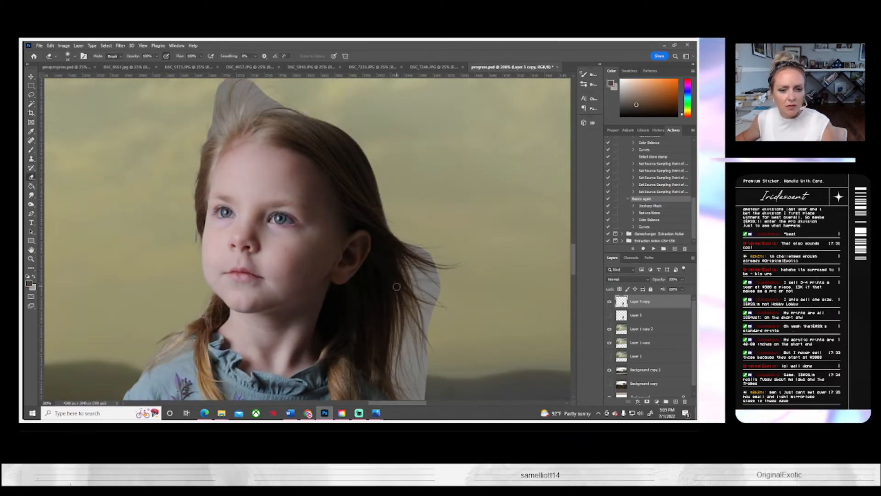
{"action": "scroll", "coordinate": [185, 164], "scroll_direction": "up", "scroll_amount": 2}
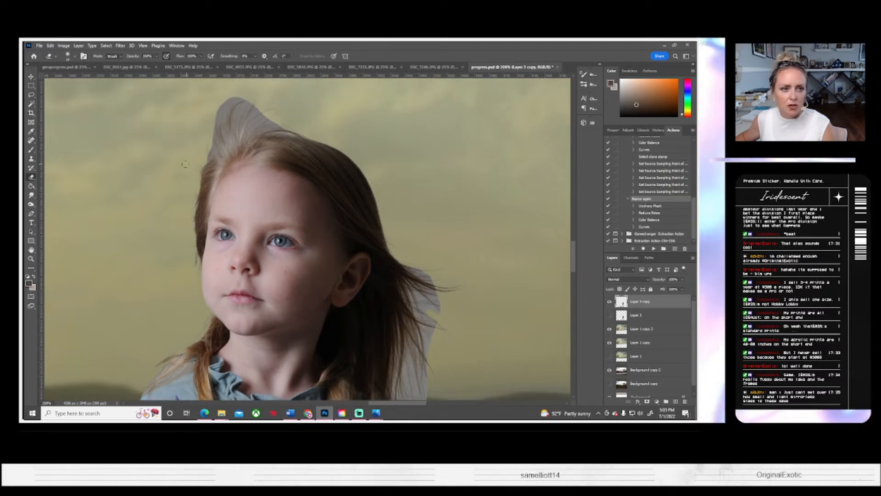
{"action": "scroll", "coordinate": [185, 164], "scroll_direction": "up", "scroll_amount": 1}
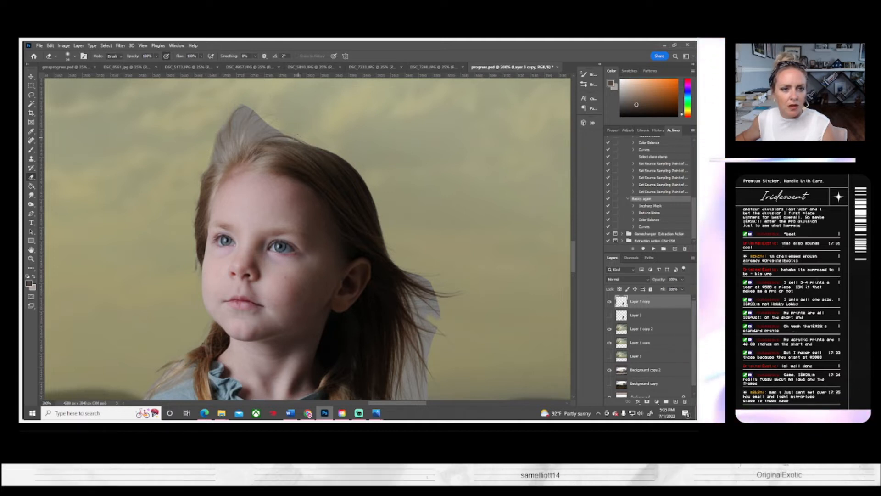
{"action": "mouse_move", "coordinate": [263, 125]}
{"action": "left_mouse_down"}
{"action": "mouse_move", "coordinate": [245, 124]}
{"action": "mouse_move", "coordinate": [244, 109]}
{"action": "mouse_move", "coordinate": [230, 123]}
{"action": "left_mouse_up"}
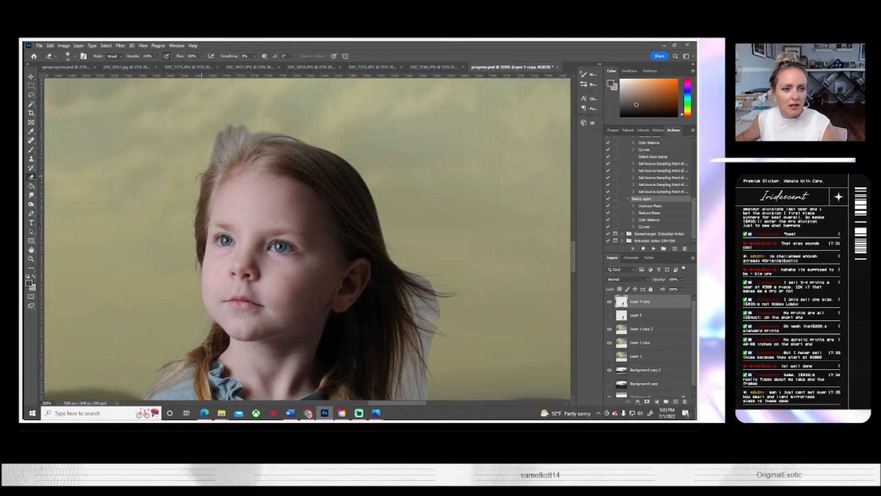
{"action": "left_click_drag", "start_coordinate": [203, 164], "coordinate": [266, 131]}
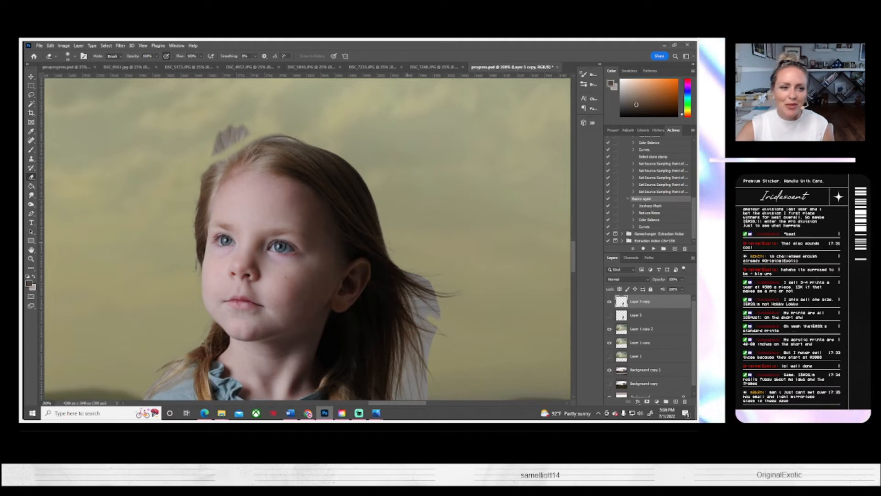
{"action": "mouse_move", "coordinate": [239, 134]}
{"action": "left_mouse_down"}
{"action": "mouse_move", "coordinate": [207, 155]}
{"action": "mouse_move", "coordinate": [228, 136]}
{"action": "left_mouse_up"}
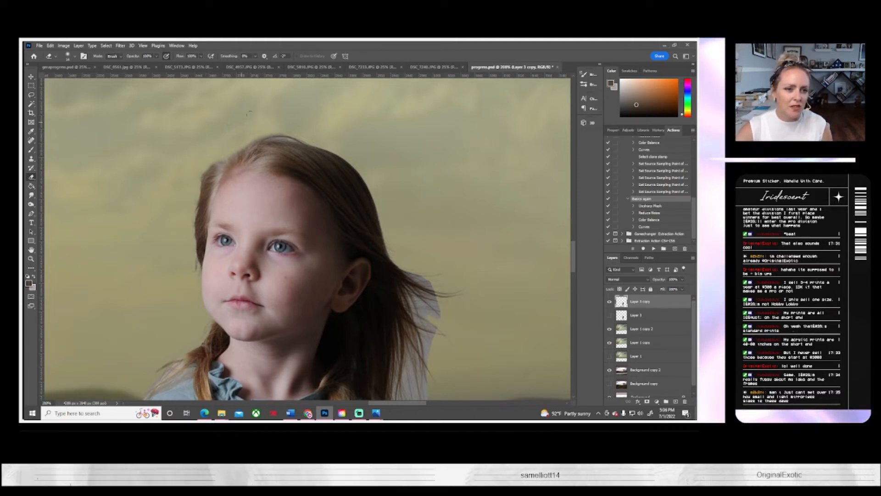
Step: Erase the pale background halo between the girl's windblown hair and shoulder with a soft round eraser
{"action": "left_click", "coordinate": [69, 55]}
{"action": "left_click_drag", "start_coordinate": [67, 79], "coordinate": [64, 79]}
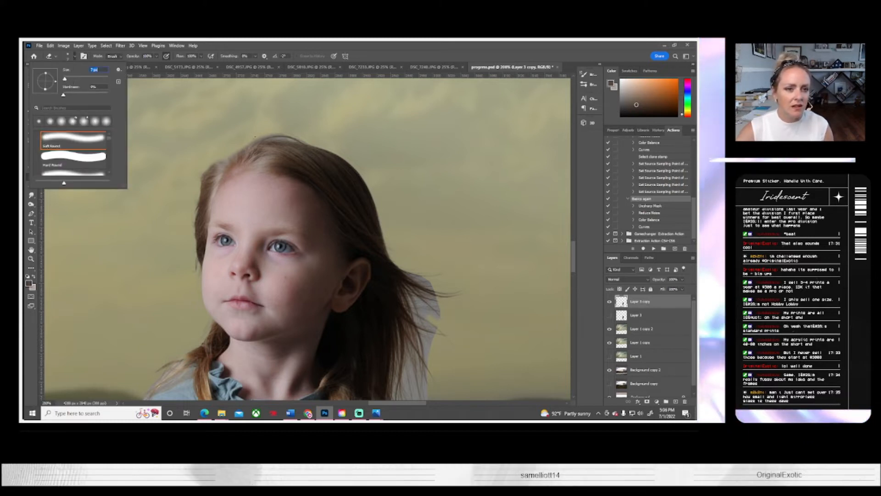
{"action": "key", "text": "Return"}
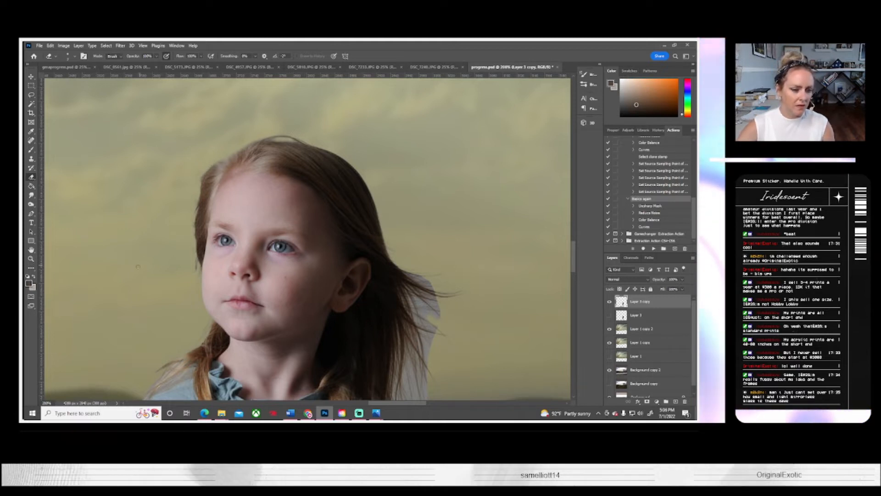
{"action": "left_click_drag", "start_coordinate": [270, 288], "coordinate": [235, 222]}
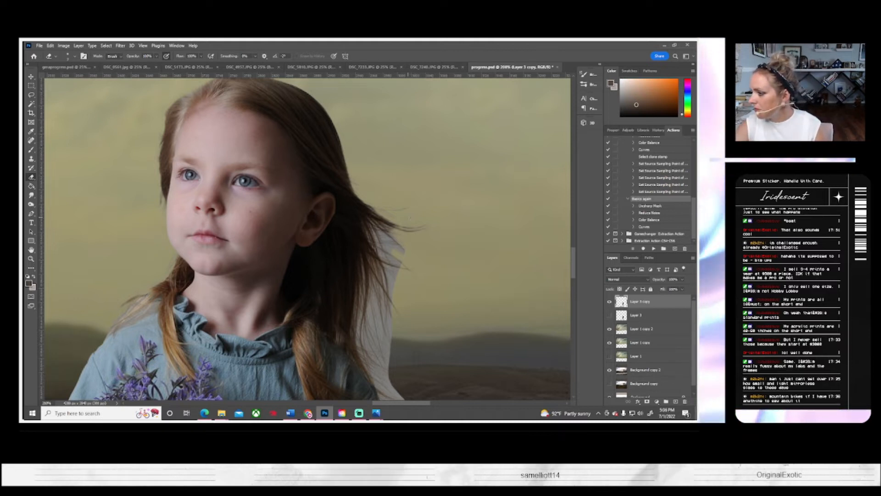
{"action": "left_click_drag", "start_coordinate": [343, 234], "coordinate": [290, 204]}
{"action": "left_click_drag", "start_coordinate": [324, 320], "coordinate": [316, 292]}
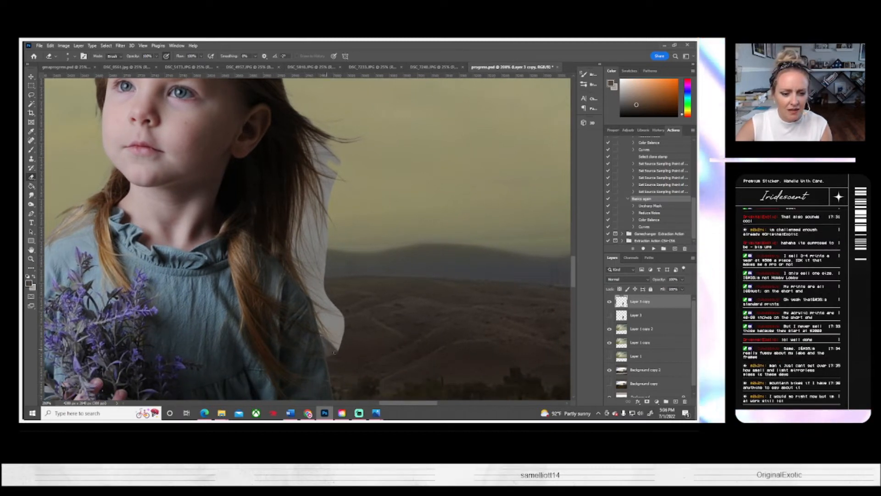
{"action": "left_click", "coordinate": [68, 56]}
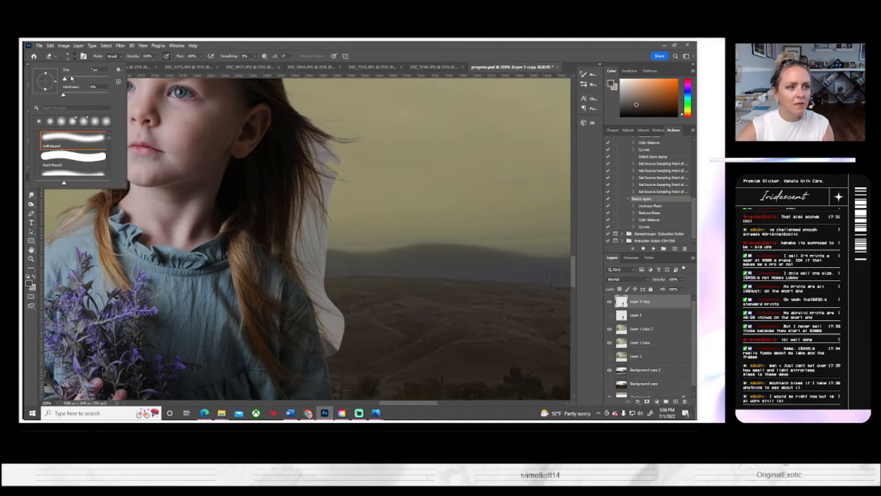
{"action": "left_click", "coordinate": [70, 79]}
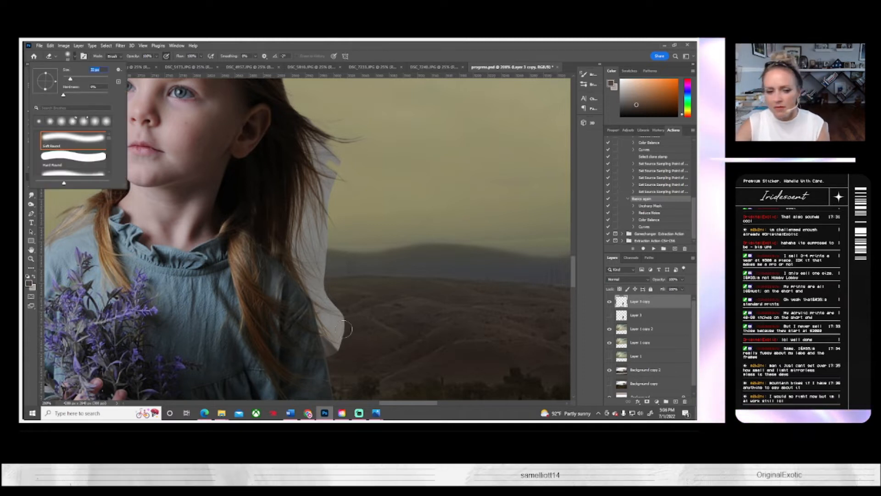
{"action": "mouse_move", "coordinate": [345, 355]}
{"action": "left_mouse_down"}
{"action": "mouse_move", "coordinate": [352, 325]}
{"action": "mouse_move", "coordinate": [344, 351]}
{"action": "mouse_move", "coordinate": [349, 325]}
{"action": "mouse_move", "coordinate": [314, 264]}
{"action": "mouse_move", "coordinate": [330, 289]}
{"action": "mouse_move", "coordinate": [316, 236]}
{"action": "mouse_move", "coordinate": [323, 243]}
{"action": "mouse_move", "coordinate": [306, 250]}
{"action": "mouse_move", "coordinate": [338, 211]}
{"action": "mouse_move", "coordinate": [340, 175]}
{"action": "mouse_move", "coordinate": [361, 183]}
{"action": "mouse_move", "coordinate": [328, 153]}
{"action": "left_mouse_up"}
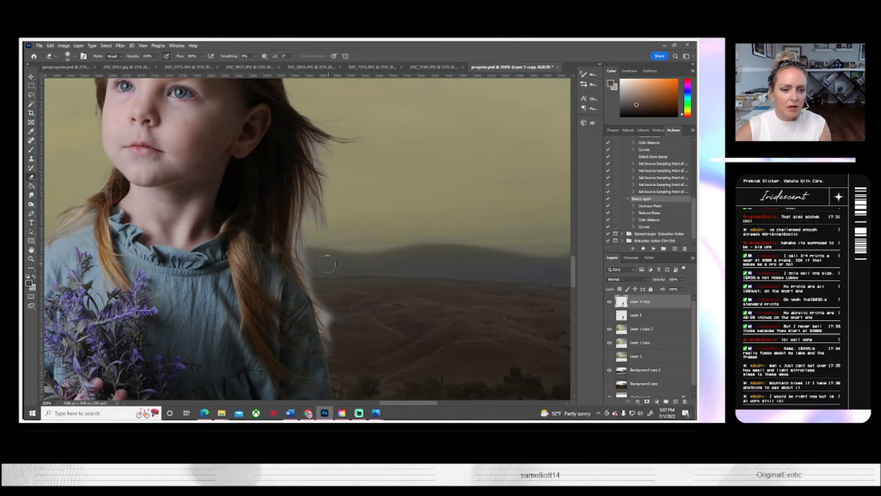
{"action": "mouse_move", "coordinate": [335, 337]}
{"action": "left_mouse_down"}
{"action": "mouse_move", "coordinate": [325, 315]}
{"action": "mouse_move", "coordinate": [339, 304]}
{"action": "mouse_move", "coordinate": [327, 300]}
{"action": "mouse_move", "coordinate": [330, 316]}
{"action": "mouse_move", "coordinate": [320, 305]}
{"action": "mouse_move", "coordinate": [326, 298]}
{"action": "mouse_move", "coordinate": [306, 243]}
{"action": "mouse_move", "coordinate": [306, 268]}
{"action": "mouse_move", "coordinate": [302, 234]}
{"action": "mouse_move", "coordinate": [326, 252]}
{"action": "mouse_move", "coordinate": [303, 263]}
{"action": "left_mouse_up"}
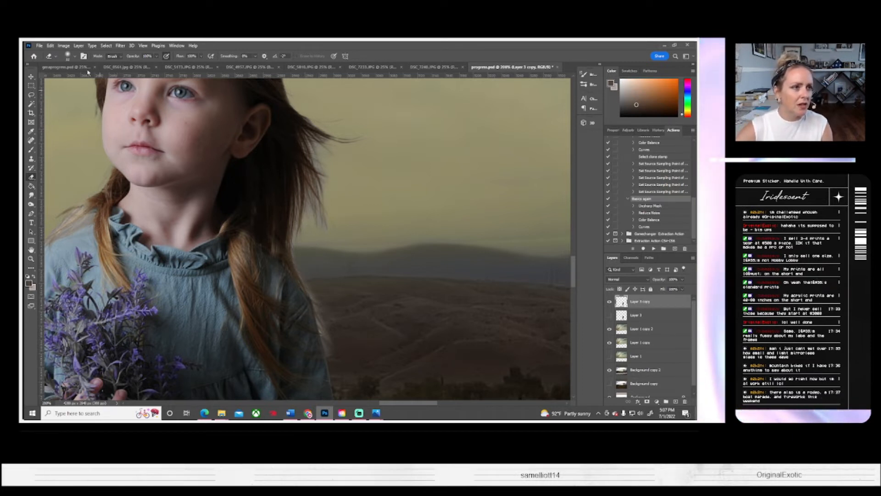
Step: Clean the remaining light fringe along the girl's shoulder and sleeve with a smaller soft round eraser
{"action": "left_click", "coordinate": [75, 56]}
{"action": "left_click_drag", "start_coordinate": [71, 79], "coordinate": [66, 79]}
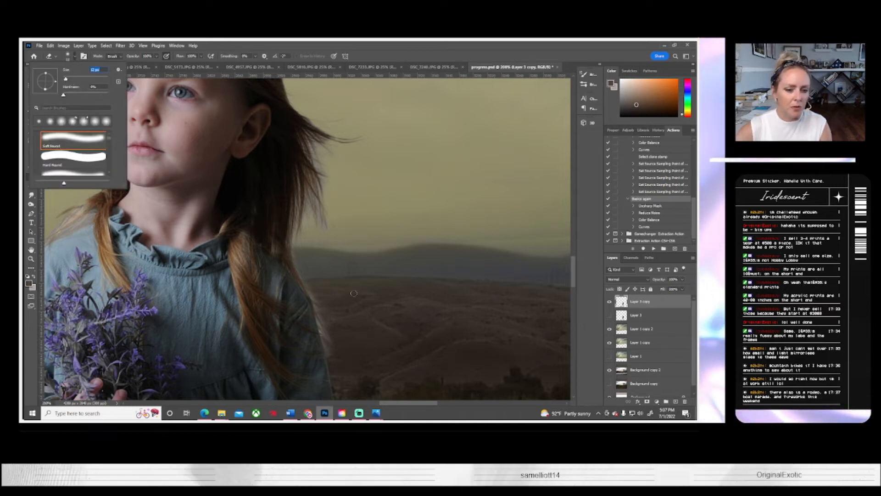
{"action": "left_click", "coordinate": [325, 312]}
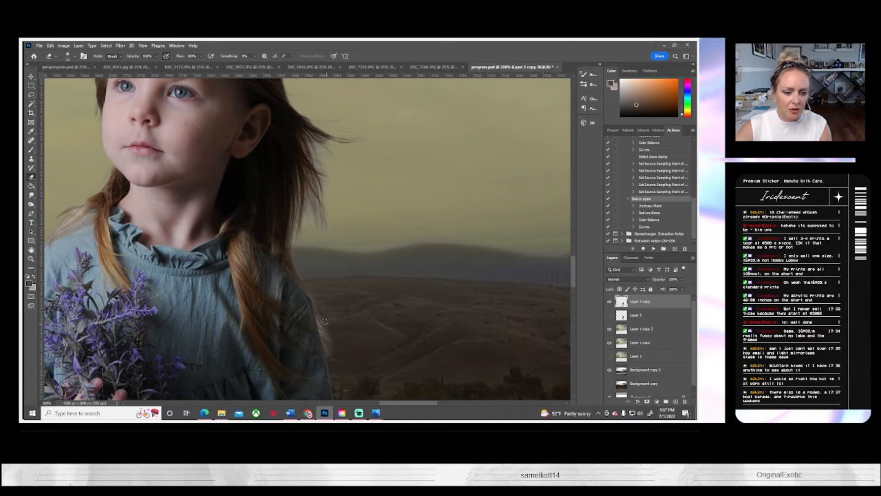
{"action": "left_click_drag", "start_coordinate": [356, 326], "coordinate": [348, 271]}
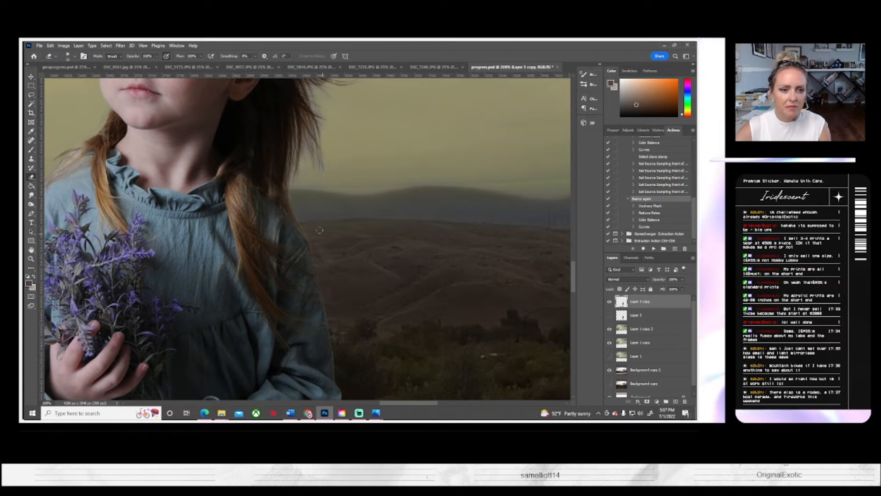
Step: Lower the eraser opacity to about 42% and soften the wispy hair ends beside the girl's neck and shoulder
{"action": "scroll", "coordinate": [314, 216], "scroll_direction": "up", "scroll_amount": 4}
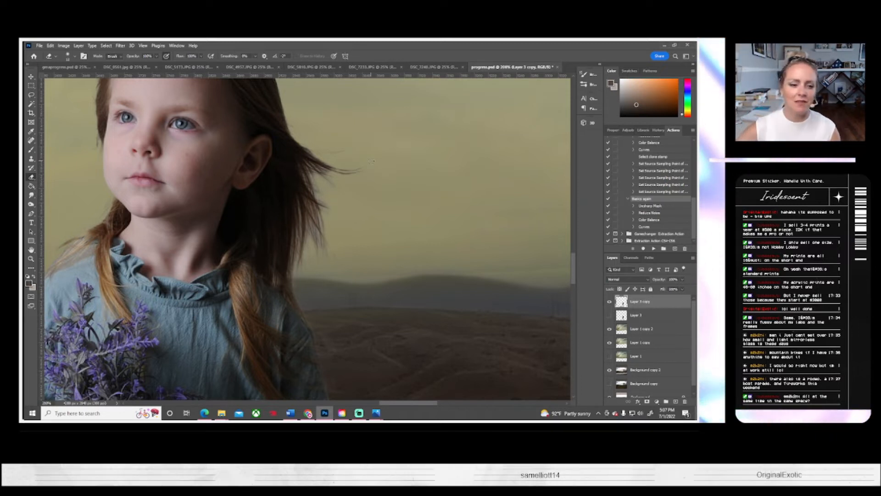
{"action": "scroll", "coordinate": [134, 56], "scroll_direction": "up", "scroll_amount": 1}
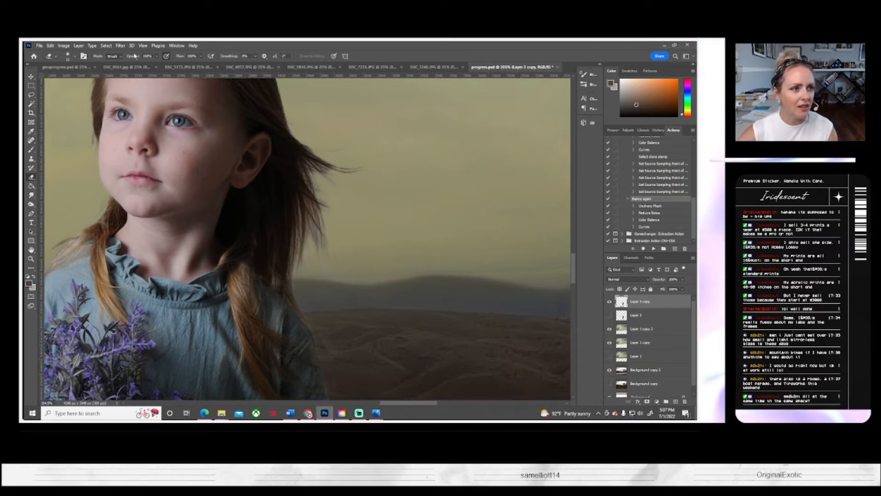
{"action": "left_click", "coordinate": [157, 56]}
{"action": "left_click_drag", "start_coordinate": [159, 64], "coordinate": [137, 64]}
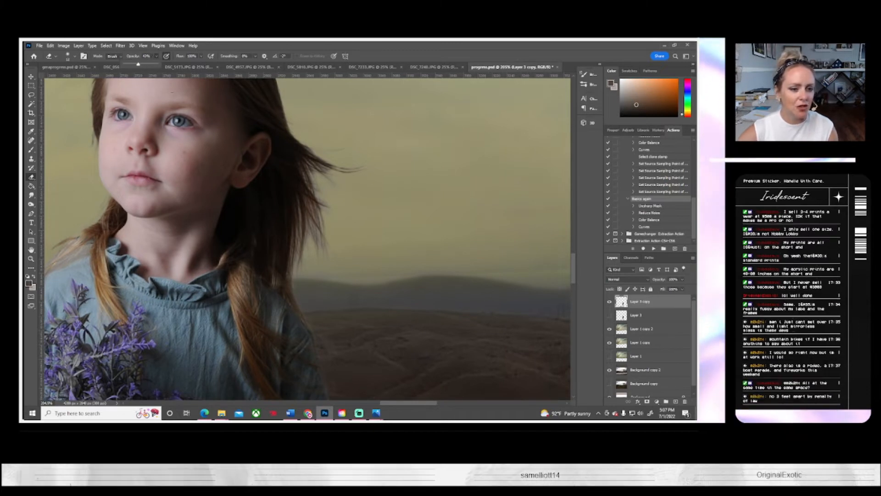
{"action": "left_click", "coordinate": [297, 280]}
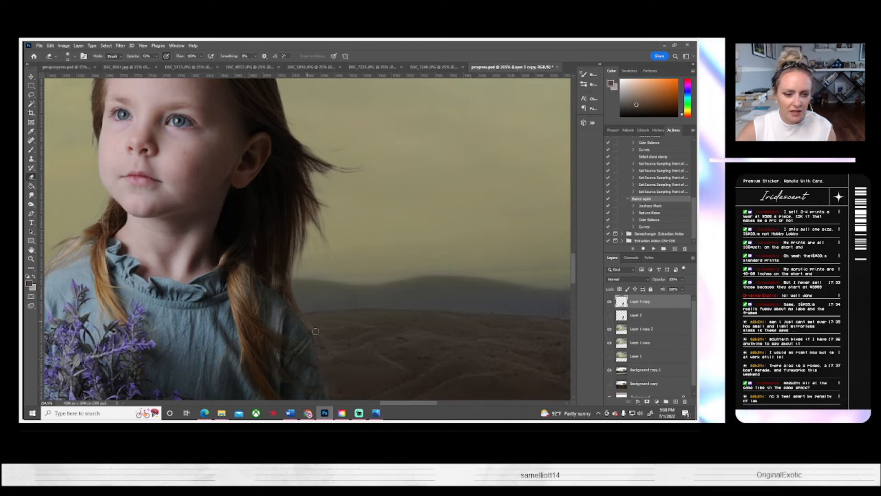
Step: Duplicate the cleaned-up Layer 3 copy and hide the version beneath the duplicate
{"action": "left_click_drag", "start_coordinate": [161, 295], "coordinate": [275, 292]}
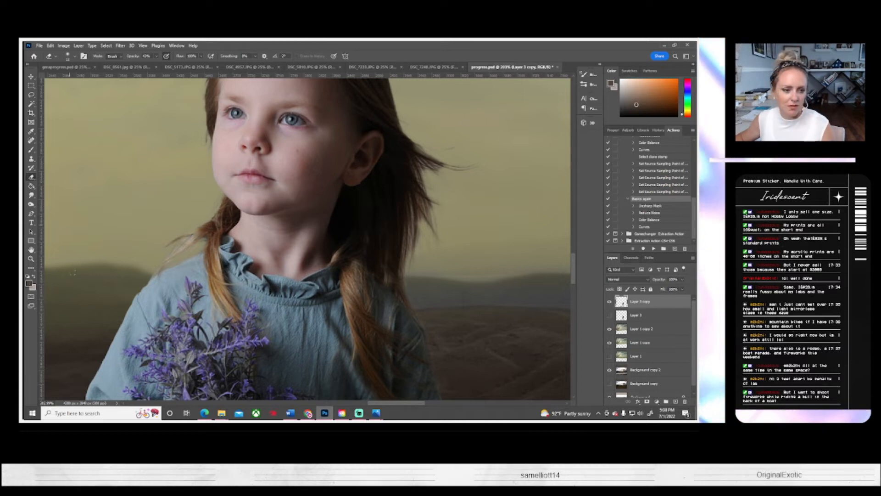
{"action": "scroll", "coordinate": [115, 273], "scroll_direction": "up", "scroll_amount": 5}
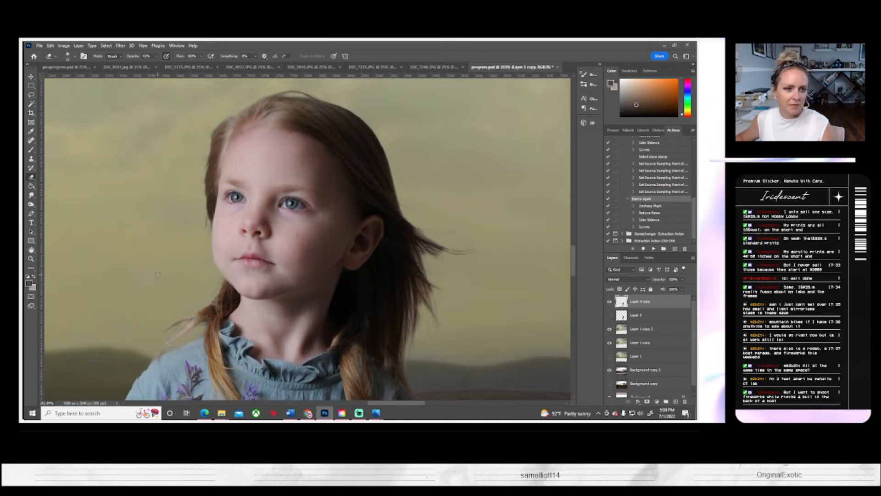
{"action": "scroll", "coordinate": [137, 269], "scroll_direction": "up", "scroll_amount": 1}
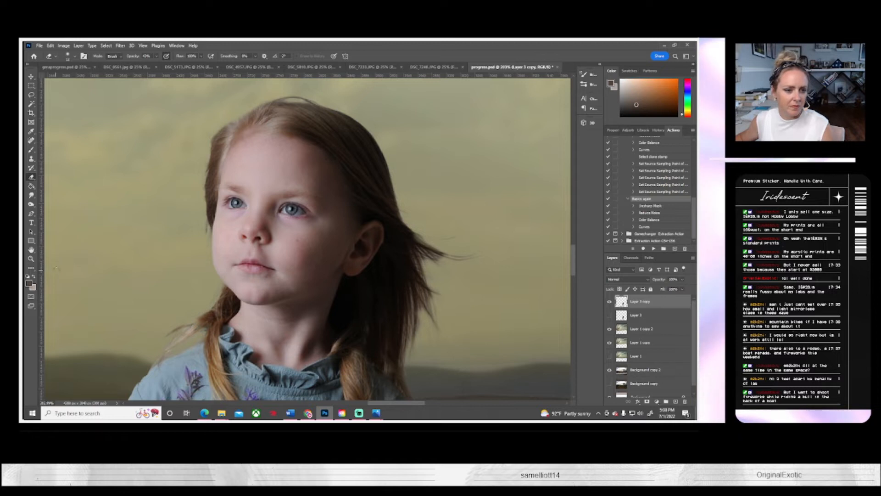
{"action": "key", "text": "z"}
{"action": "left_click", "coordinate": [237, 56]}
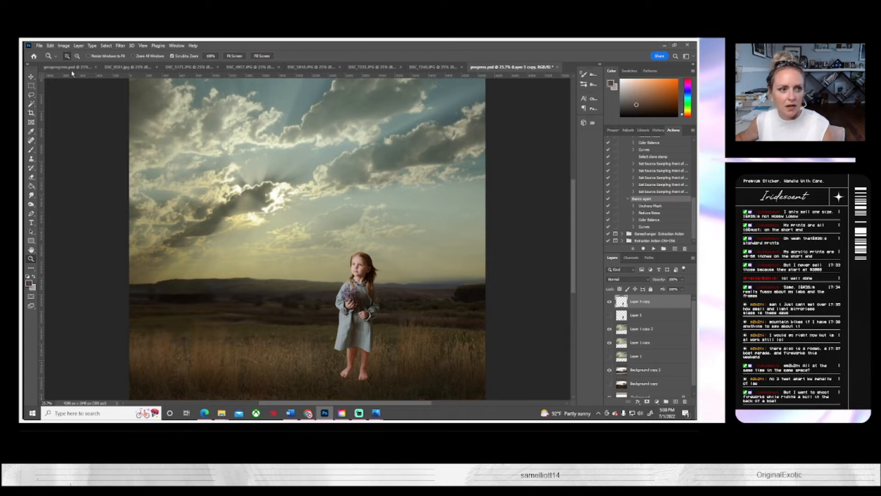
{"action": "right_click", "coordinate": [643, 303]}
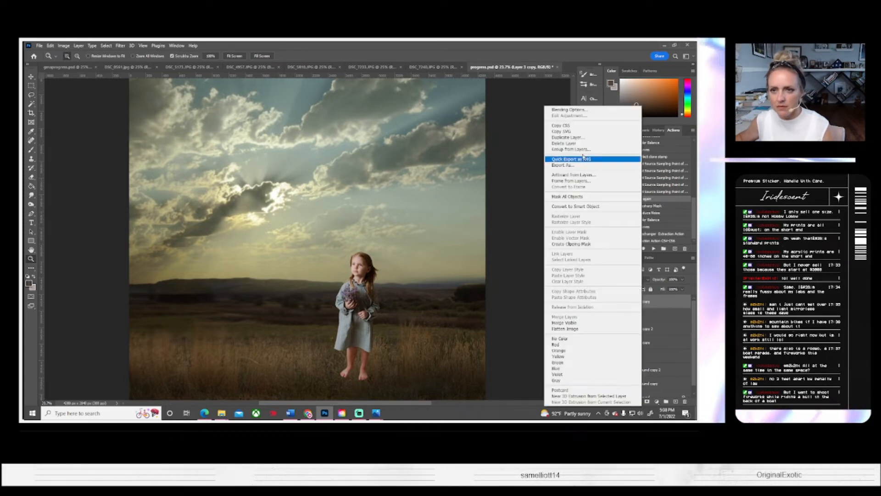
{"action": "left_click", "coordinate": [594, 138]}
{"action": "left_click", "coordinate": [418, 145]}
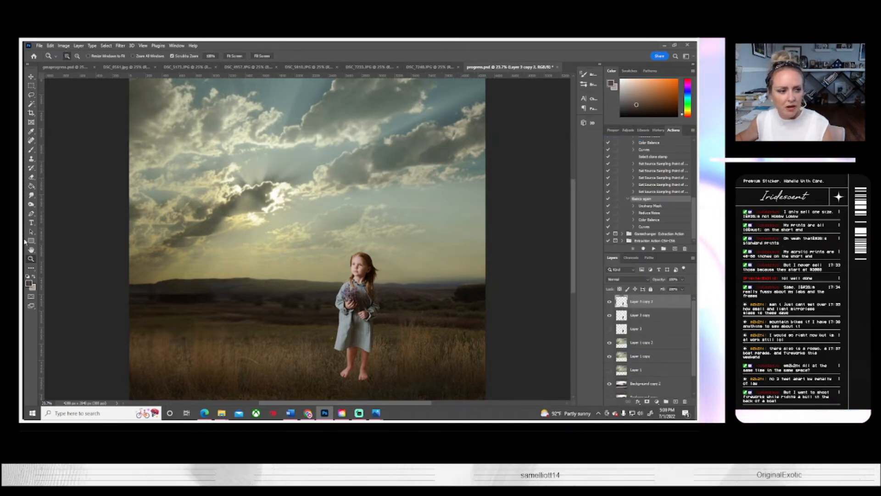
Step: Fade the girl's feet and lower legs into the grass with a 300 px soft eraser at reduced opacity
{"action": "left_click", "coordinate": [347, 365]}
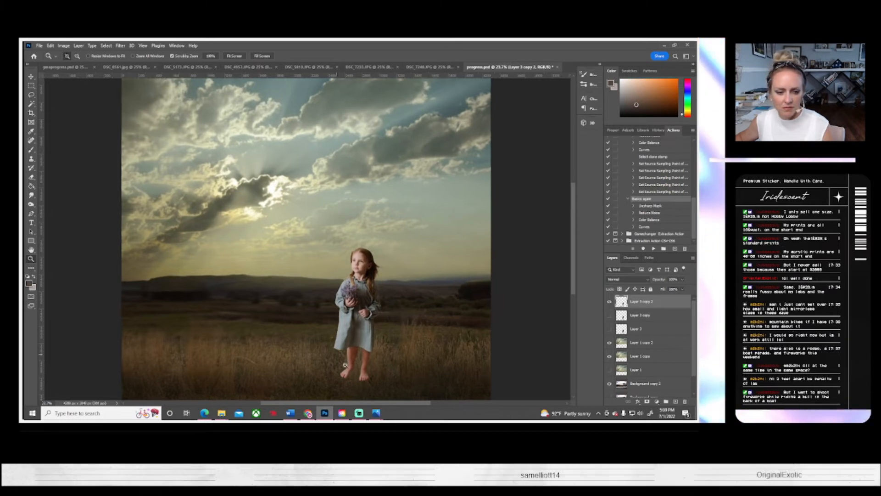
{"action": "left_click", "coordinate": [346, 364]}
{"action": "left_click", "coordinate": [347, 363]}
{"action": "left_click", "coordinate": [347, 359]}
{"action": "scroll", "coordinate": [347, 356], "scroll_direction": "down", "scroll_amount": 5}
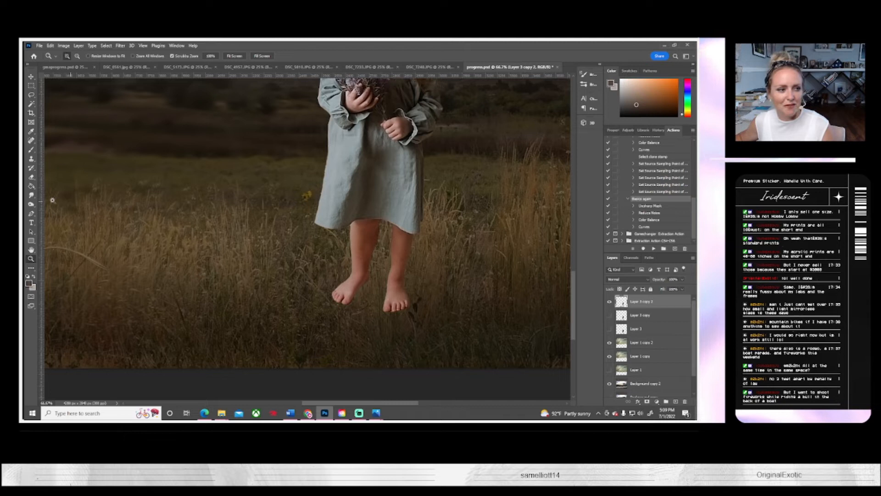
{"action": "left_click", "coordinate": [32, 177]}
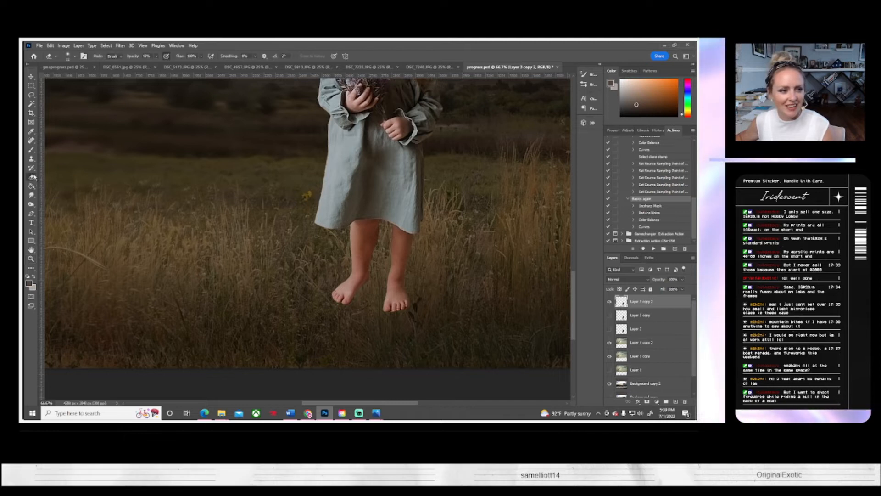
{"action": "left_click", "coordinate": [69, 56]}
{"action": "double_click", "coordinate": [95, 70]}
{"action": "type", "text": "300"}
{"action": "key", "text": "Return"}
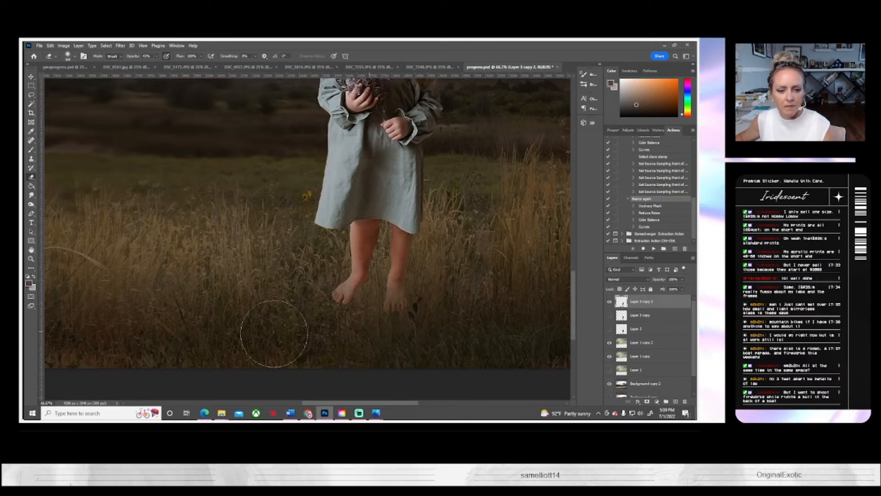
{"action": "mouse_move", "coordinate": [422, 308]}
{"action": "left_mouse_down"}
{"action": "mouse_move", "coordinate": [261, 264]}
{"action": "mouse_move", "coordinate": [337, 241]}
{"action": "mouse_move", "coordinate": [291, 263]}
{"action": "mouse_move", "coordinate": [341, 313]}
{"action": "left_mouse_up"}
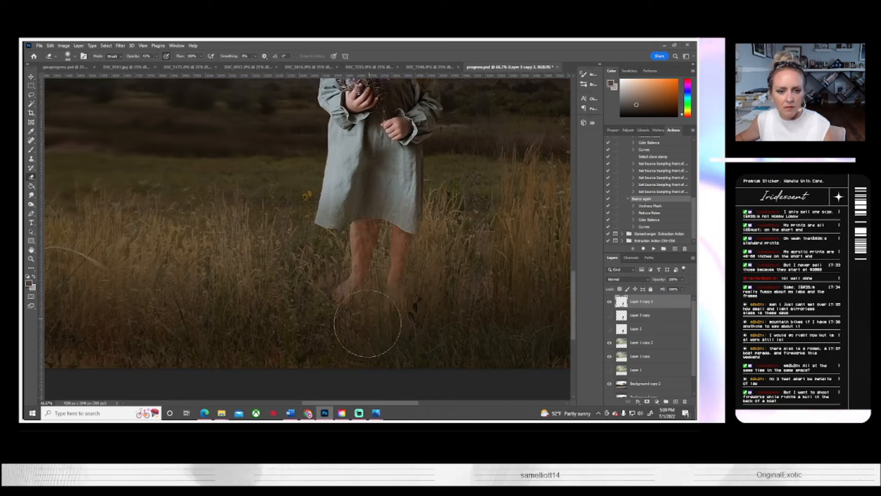
Step: Erase fine gaps over the girl's feet with a small soft round eraser at 100% opacity so grass overlaps them
{"action": "left_click", "coordinate": [75, 56]}
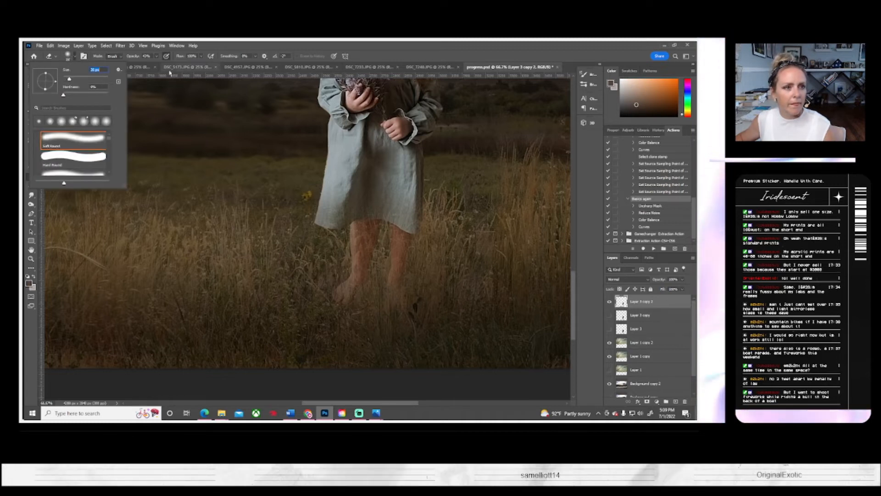
{"action": "left_click", "coordinate": [157, 56]}
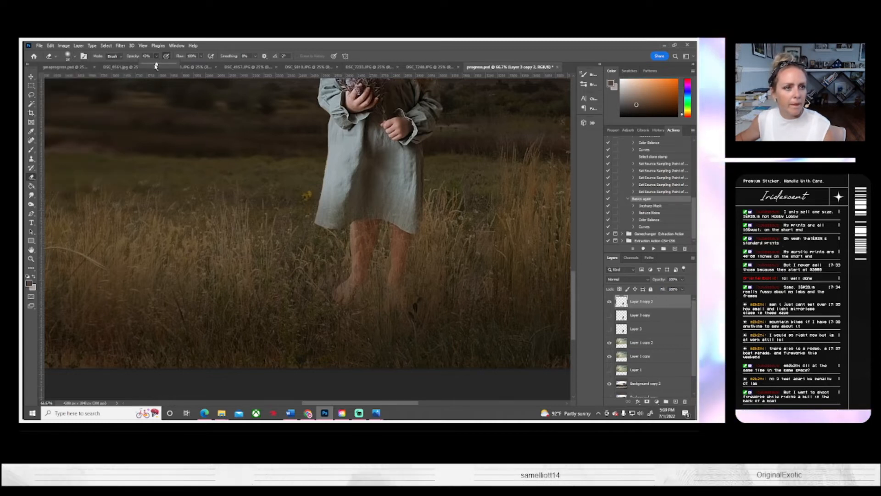
{"action": "left_click", "coordinate": [355, 302]}
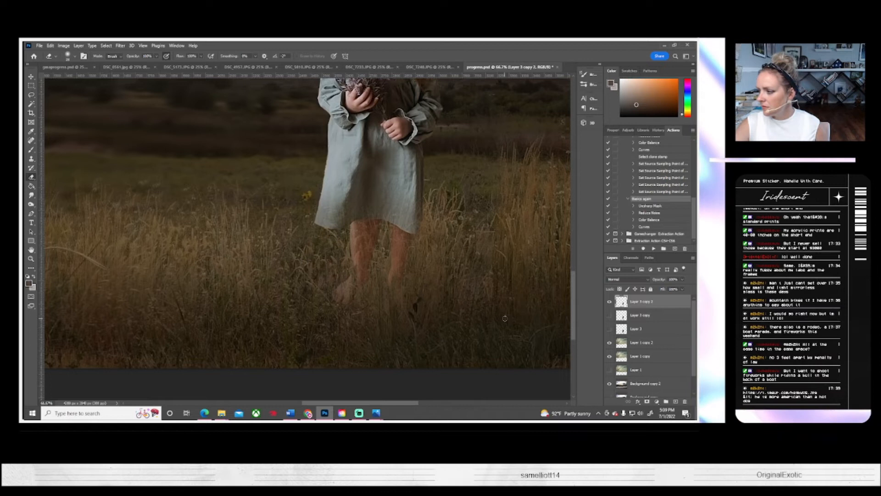
{"action": "scroll", "coordinate": [495, 320], "scroll_direction": "up", "scroll_amount": 3}
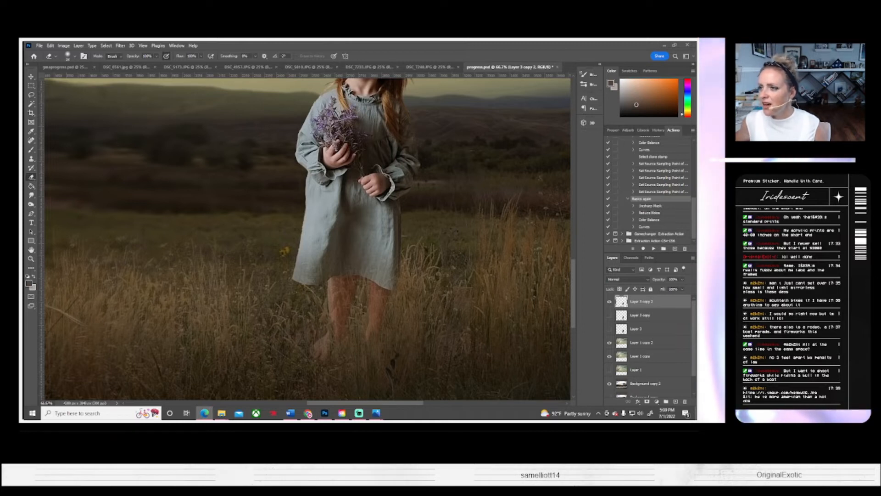
Step: View the eagle photo open in the browser, close its window and return to Photoshop
{"action": "left_click", "coordinate": [204, 413]}
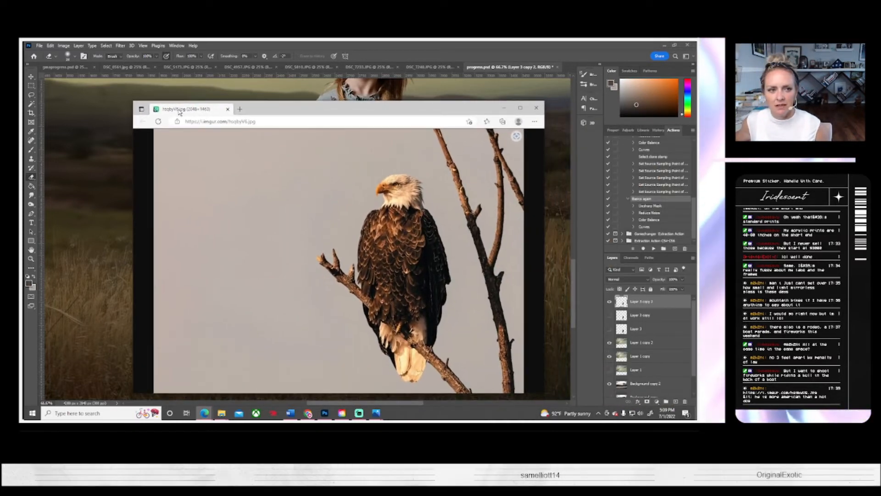
{"action": "left_click", "coordinate": [535, 108]}
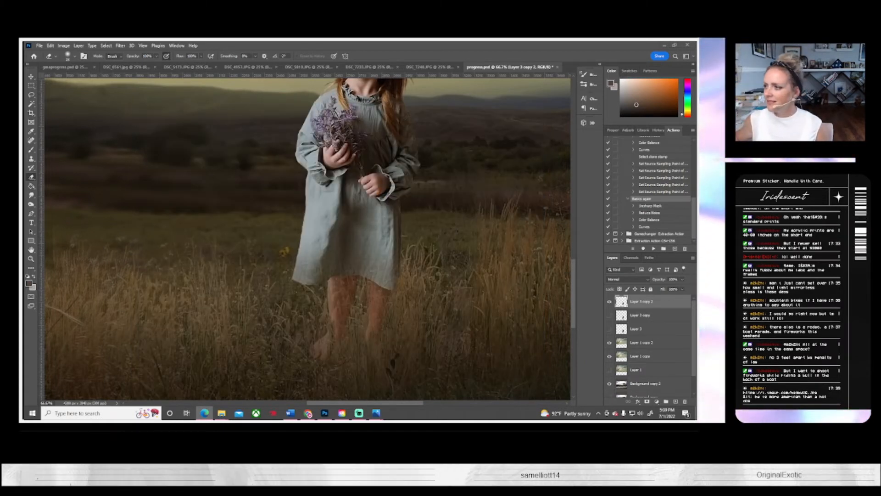
{"action": "left_click", "coordinate": [358, 413]}
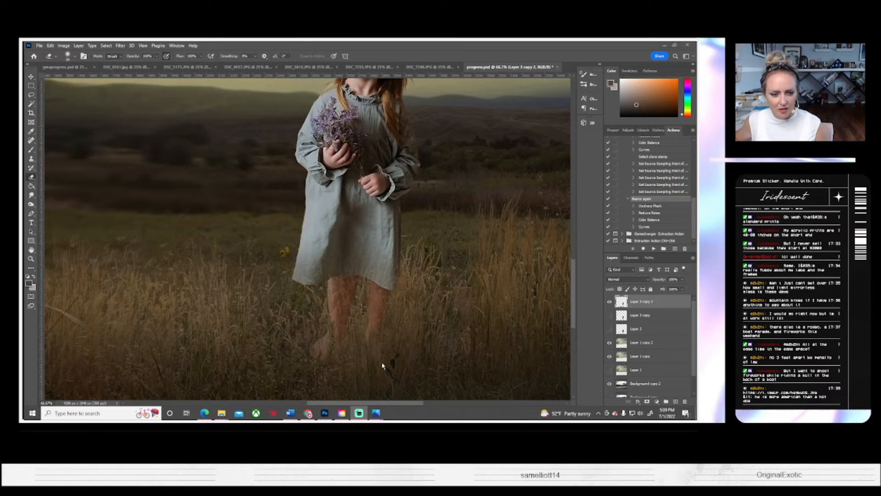
{"action": "left_click", "coordinate": [325, 413]}
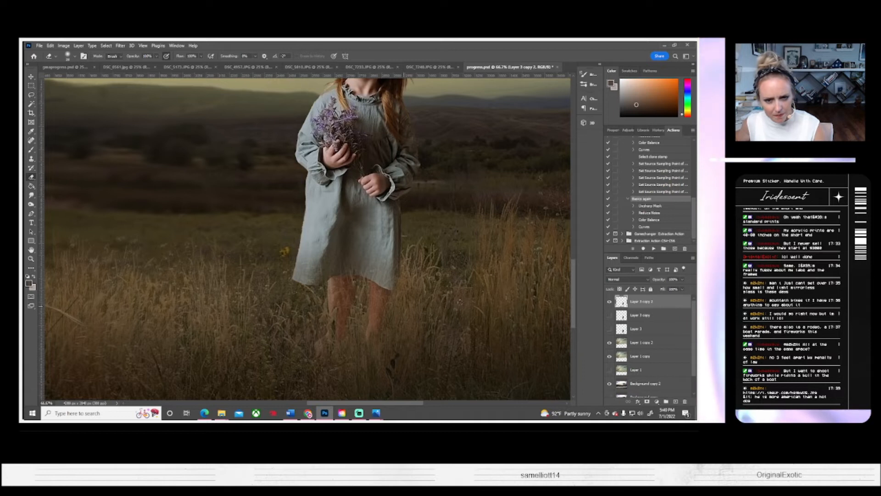
Step: Erase small notches along the hem of the girl's dress with an even smaller soft round eraser
{"action": "left_click", "coordinate": [609, 302]}
{"action": "left_click", "coordinate": [609, 302]}
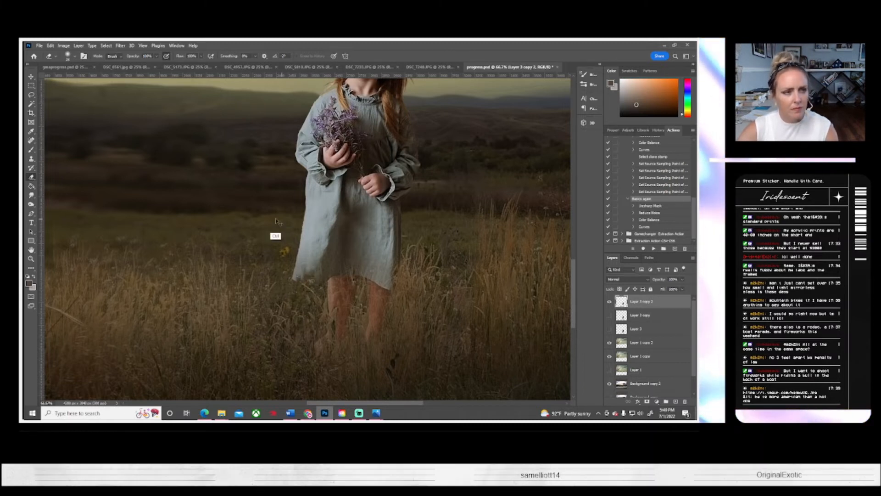
{"action": "left_click", "coordinate": [70, 55]}
{"action": "left_click_drag", "start_coordinate": [70, 80], "coordinate": [68, 79]}
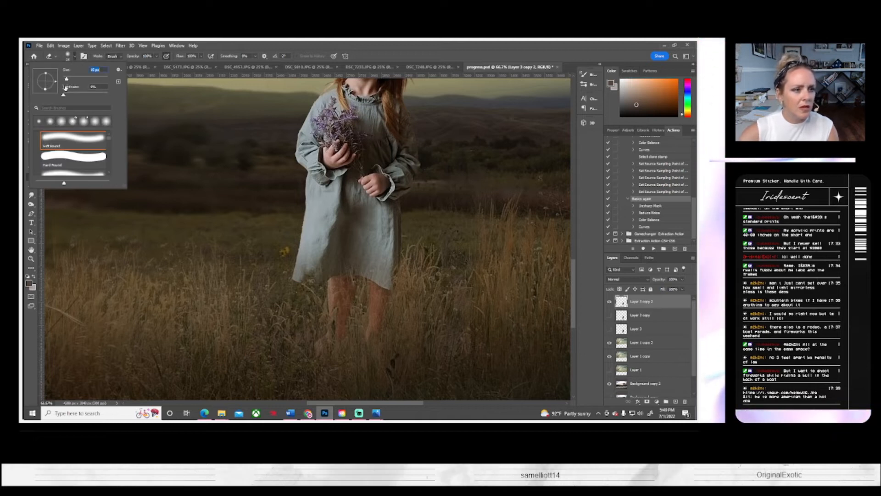
{"action": "left_click", "coordinate": [298, 284]}
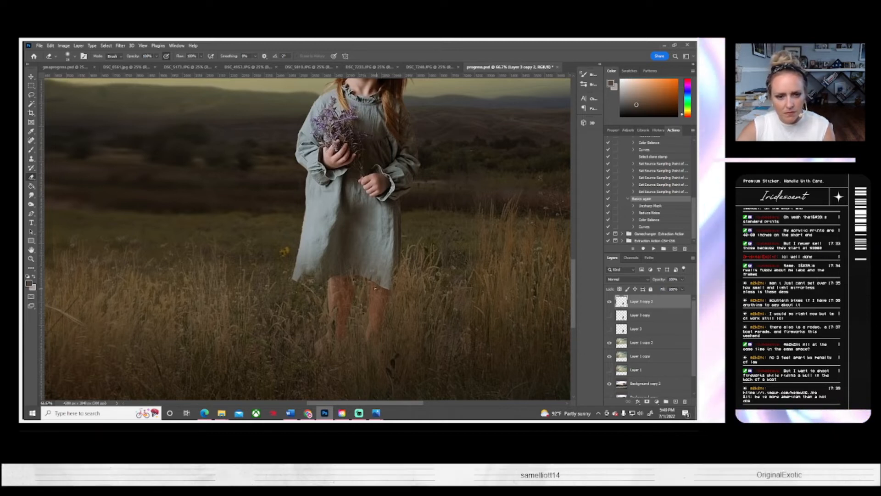
Step: Darken the girl's layer to brightness -15 and raise its contrast with Brightness/Contrast, judging it against the whole composite
{"action": "key", "text": "z"}
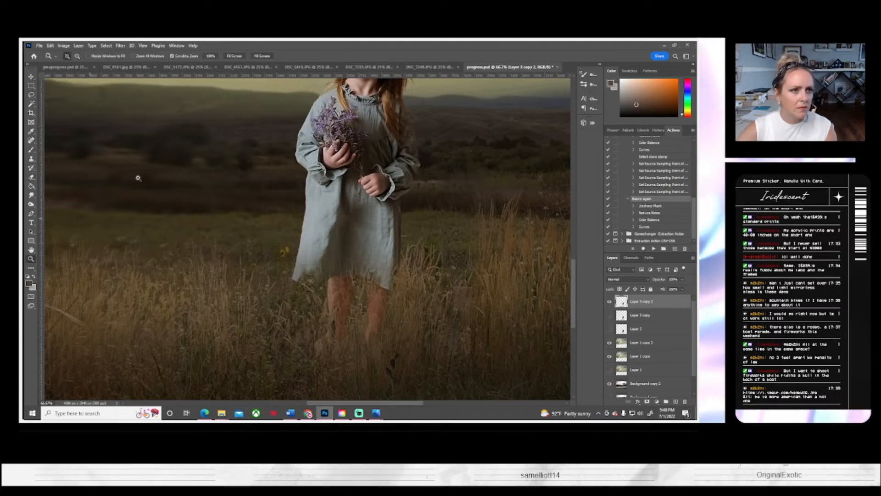
{"action": "left_click", "coordinate": [235, 56]}
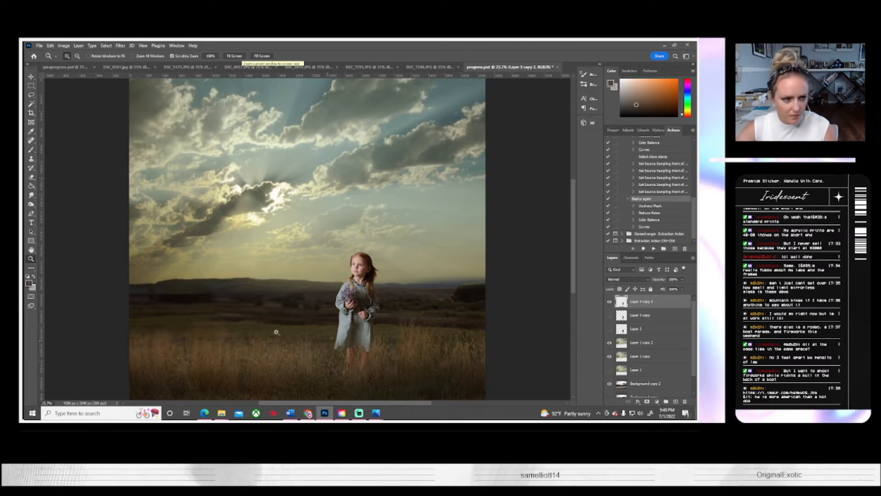
{"action": "left_click", "coordinate": [31, 178]}
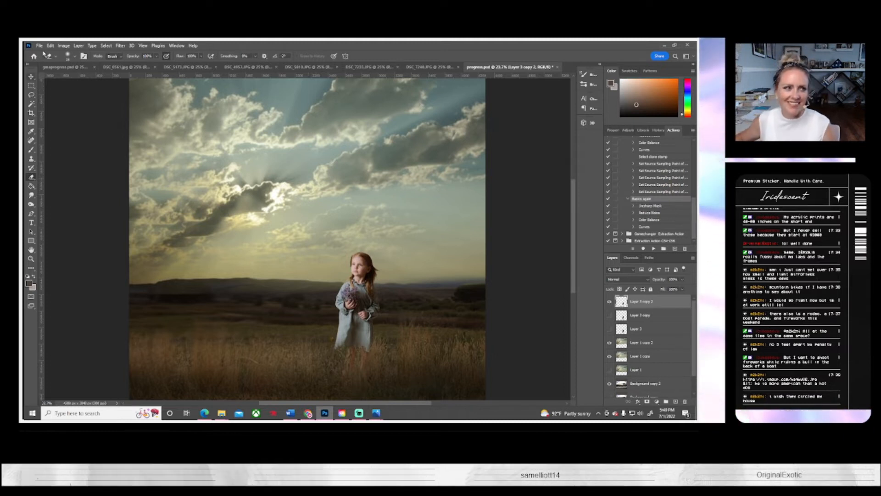
{"action": "left_click", "coordinate": [66, 46]}
{"action": "mouse_move", "coordinate": [69, 63]}
{"action": "left_click", "coordinate": [152, 64]}
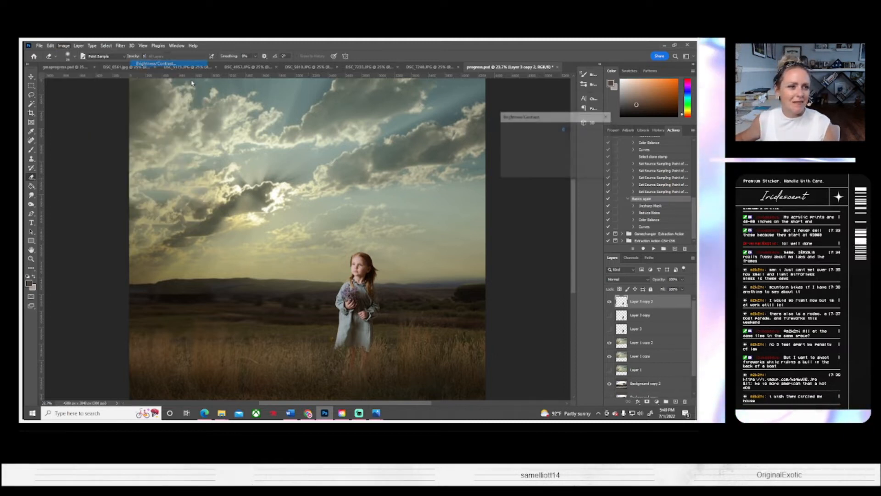
{"action": "left_click_drag", "start_coordinate": [539, 138], "coordinate": [547, 156]}
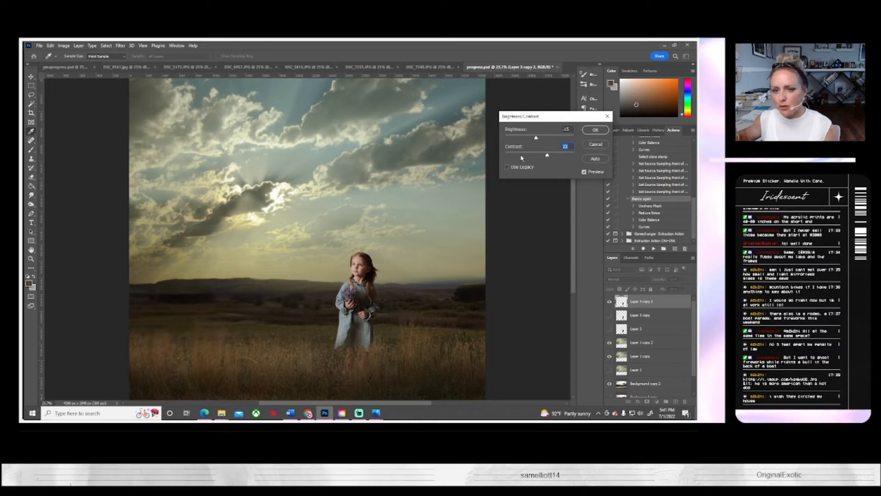
{"action": "left_click", "coordinate": [595, 130]}
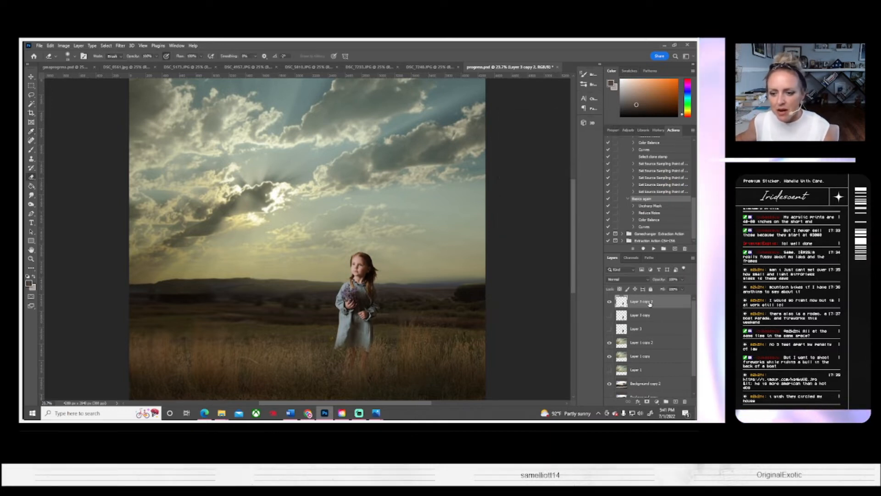
Step: Duplicate the adjusted Layer 3 copy 2 as Layer 3 copy 3 and hide the original
{"action": "right_click", "coordinate": [649, 304]}
{"action": "left_click", "coordinate": [591, 139]}
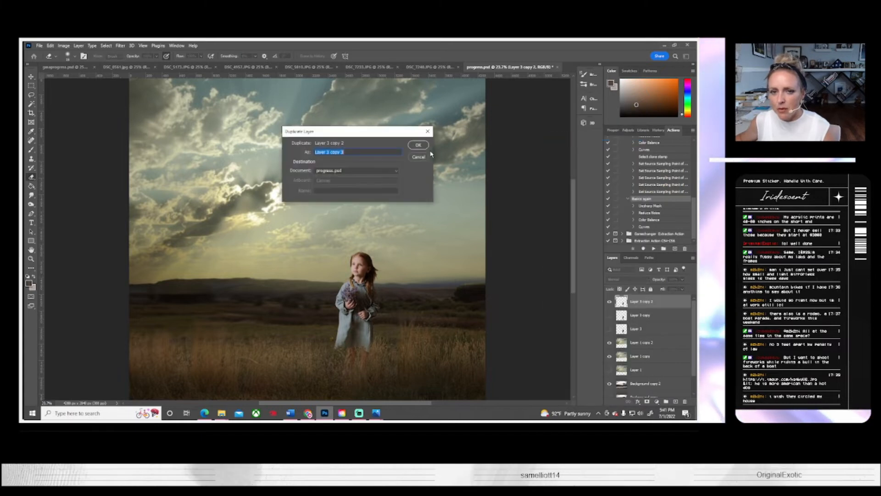
{"action": "left_click", "coordinate": [417, 145]}
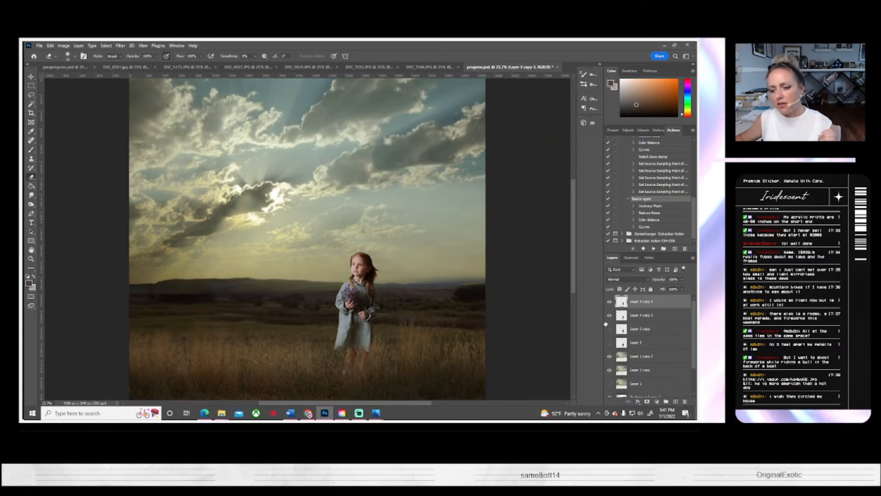
Step: Inspect the girl's upper body at 100%, and open the studio photo of her facing sideways with the lavender
{"action": "key", "text": "z"}
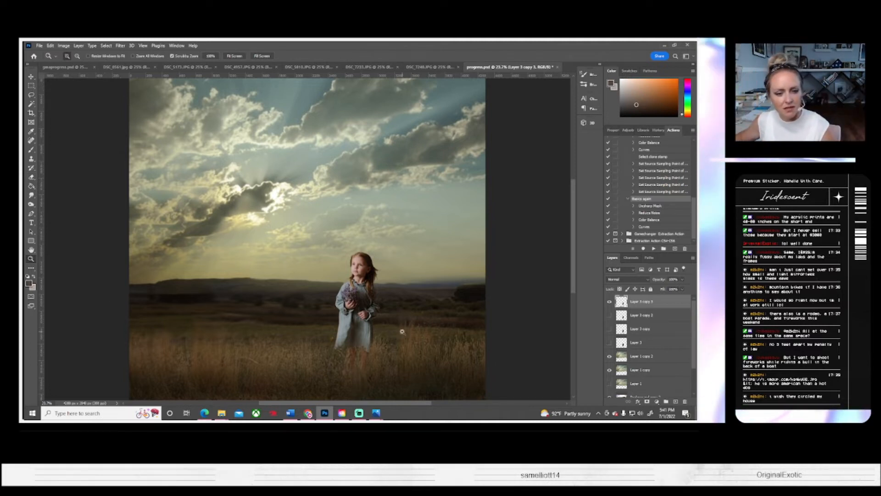
{"action": "left_click", "coordinate": [362, 267]}
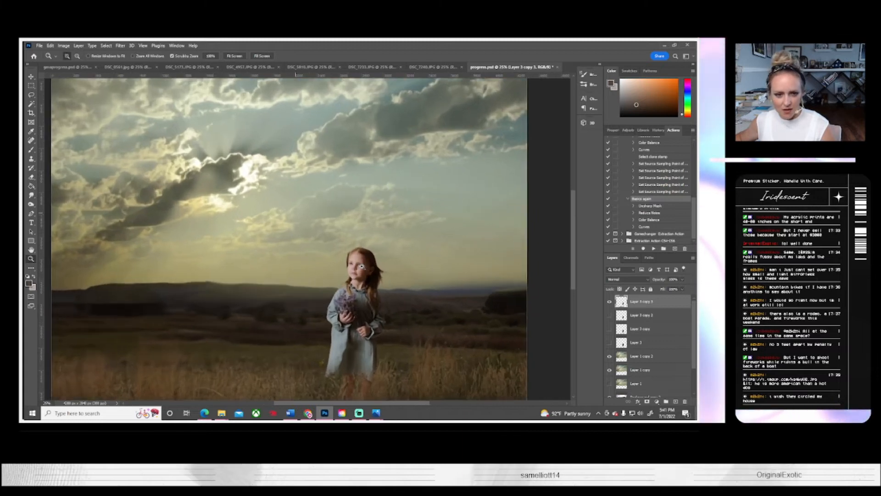
{"action": "left_click", "coordinate": [362, 267]}
{"action": "left_click", "coordinate": [362, 267]}
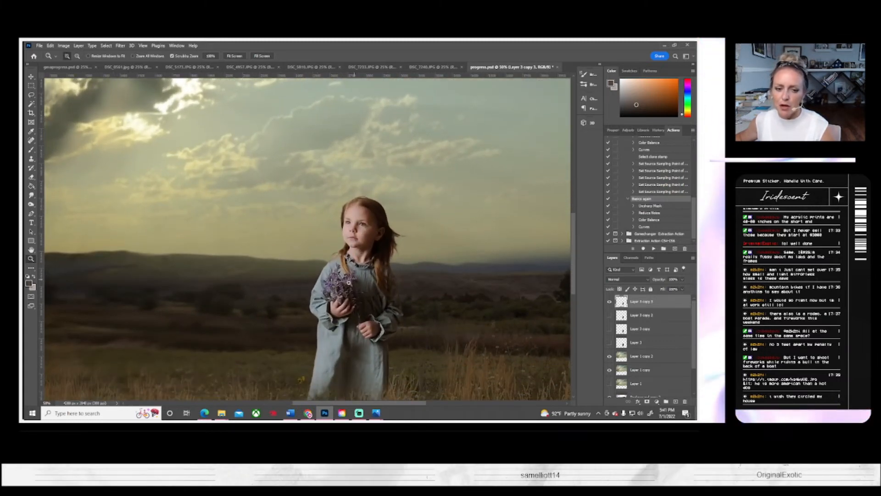
{"action": "left_click", "coordinate": [344, 290]}
{"action": "left_click", "coordinate": [345, 290]}
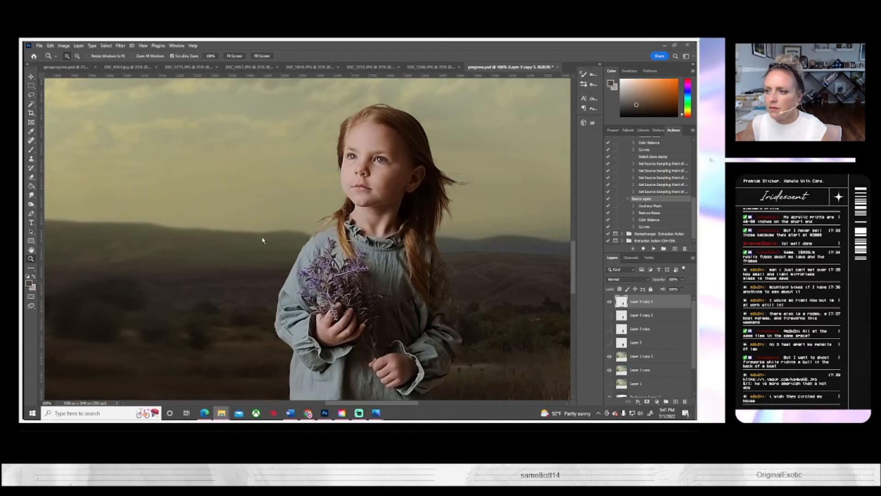
{"action": "left_click", "coordinate": [40, 46]}
{"action": "left_click", "coordinate": [40, 46]}
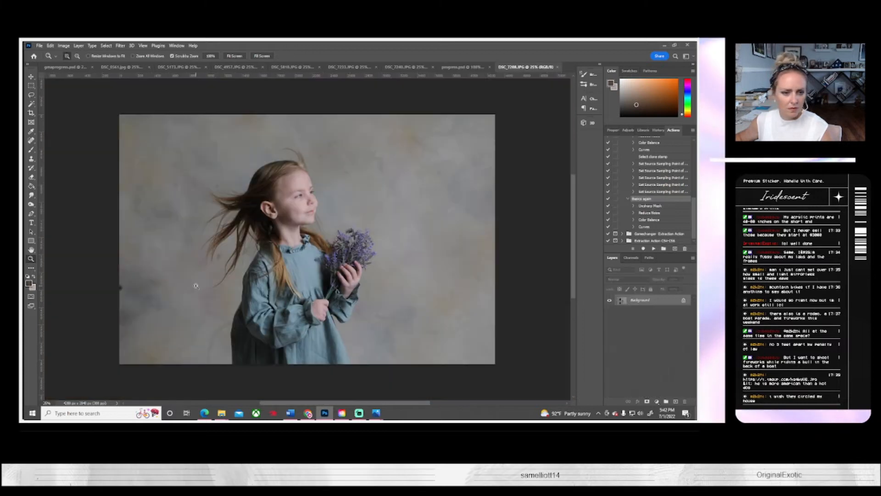
Step: Compare the dress in both documents, and lasso and copy the sleeve and chest area from the side-facing studio photo
{"action": "left_click", "coordinate": [31, 95]}
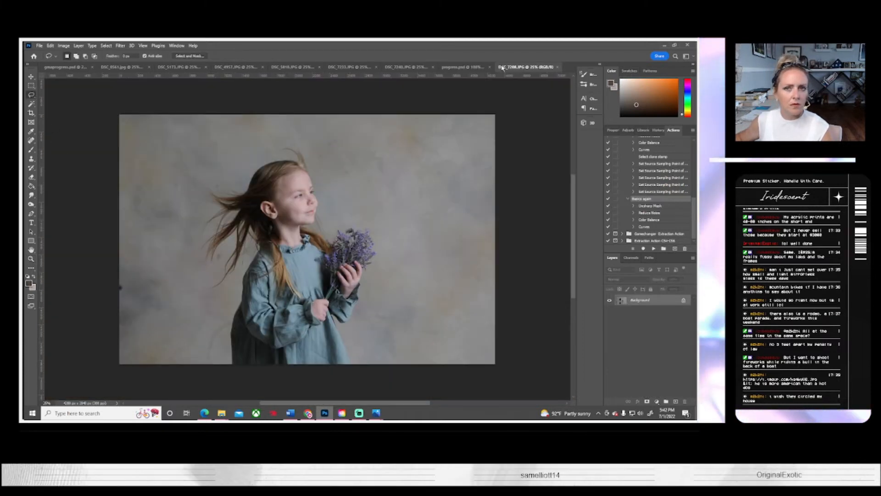
{"action": "left_click", "coordinate": [474, 67]}
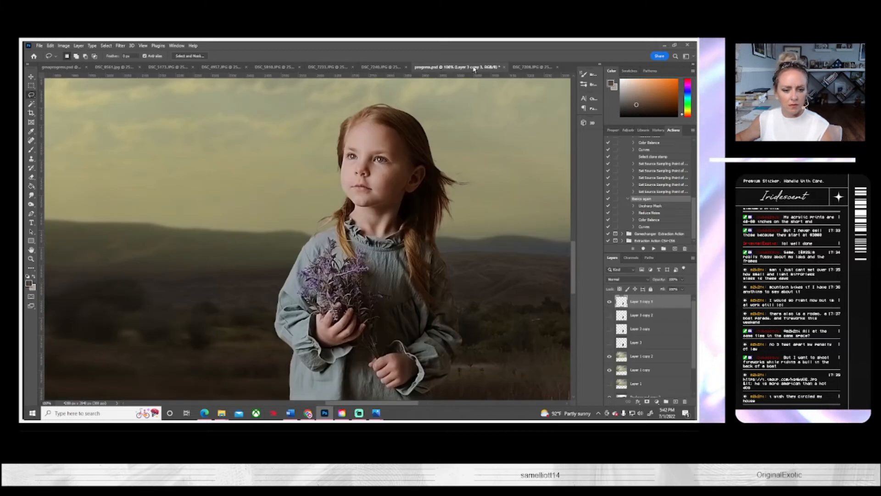
{"action": "left_click", "coordinate": [540, 67]}
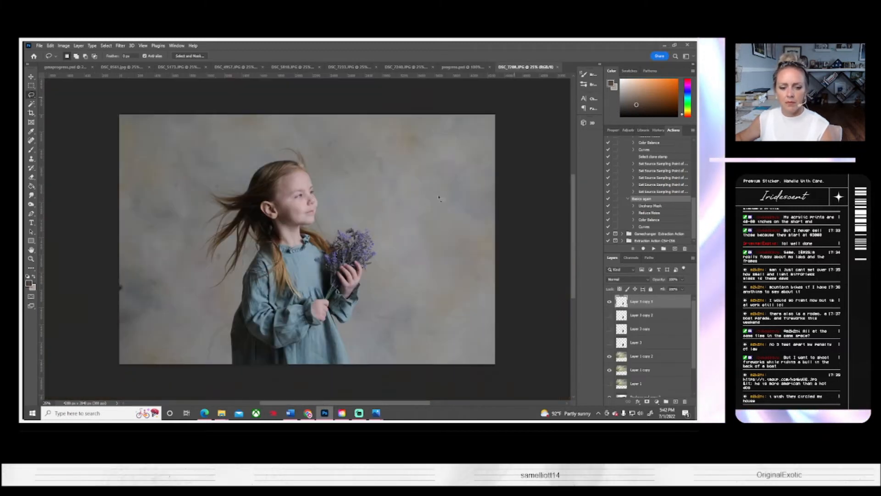
{"action": "left_click", "coordinate": [459, 68]}
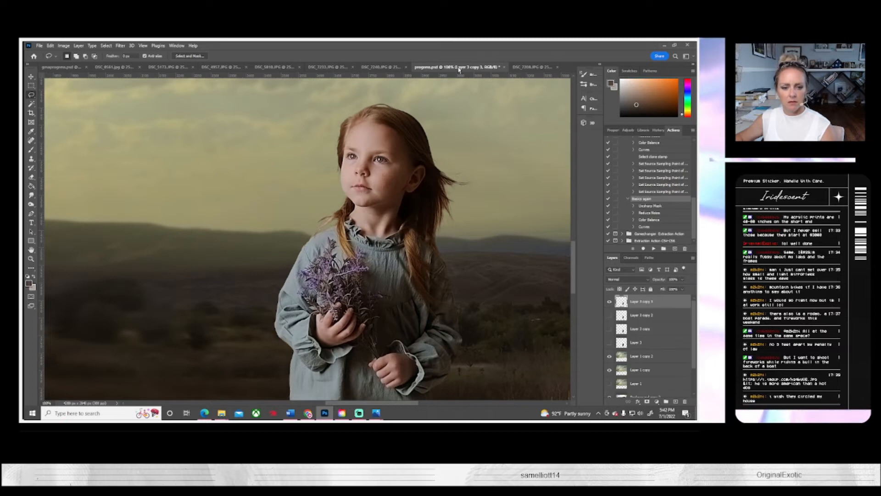
{"action": "left_click", "coordinate": [527, 67]}
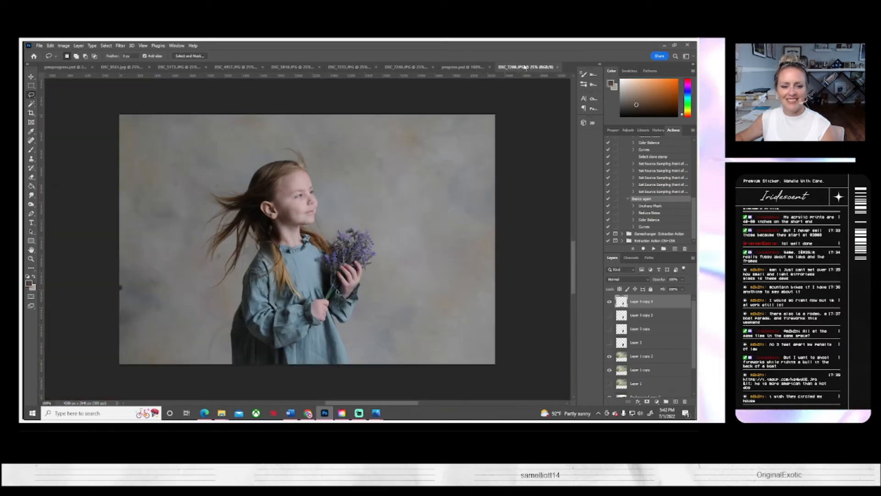
{"action": "left_click", "coordinate": [31, 85]}
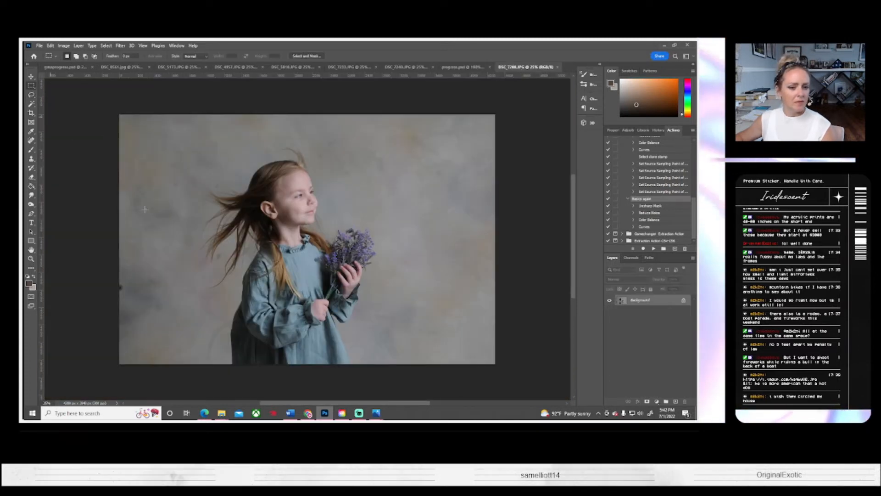
{"action": "left_click", "coordinate": [31, 95]}
{"action": "mouse_move", "coordinate": [280, 260]}
{"action": "left_mouse_down"}
{"action": "mouse_move", "coordinate": [255, 281]}
{"action": "mouse_move", "coordinate": [252, 296]}
{"action": "mouse_move", "coordinate": [285, 328]}
{"action": "mouse_move", "coordinate": [316, 308]}
{"action": "mouse_move", "coordinate": [327, 257]}
{"action": "left_mouse_up"}
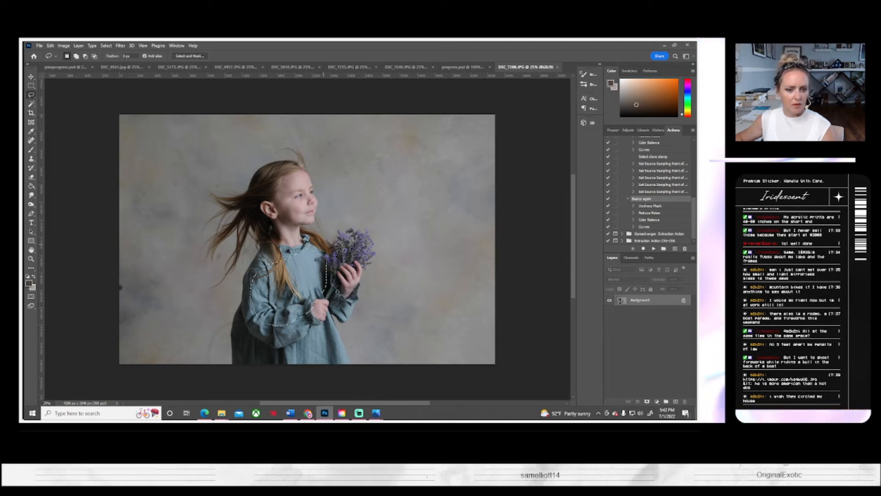
Step: Paste the dress patch into progress.psd, scaled down over the girl's chest and shoulder, and tone it with the selected recorded action
{"action": "left_click", "coordinate": [463, 67]}
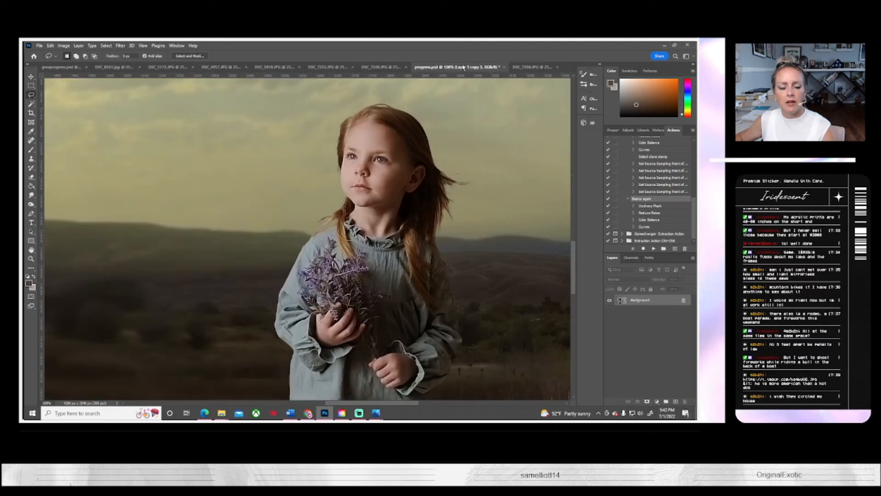
{"action": "key", "text": "ctrl+v"}
{"action": "key", "text": "ctrl+t"}
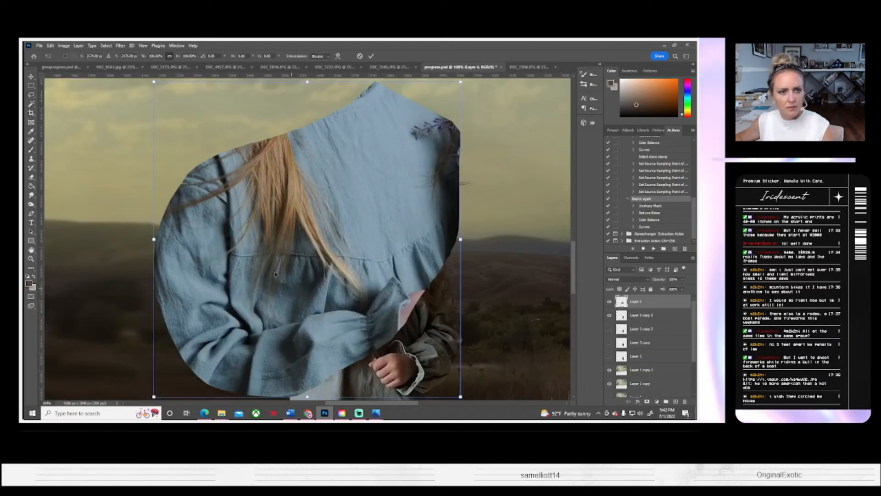
{"action": "left_click_drag", "start_coordinate": [461, 397], "coordinate": [364, 332]}
{"action": "key", "text": "Return"}
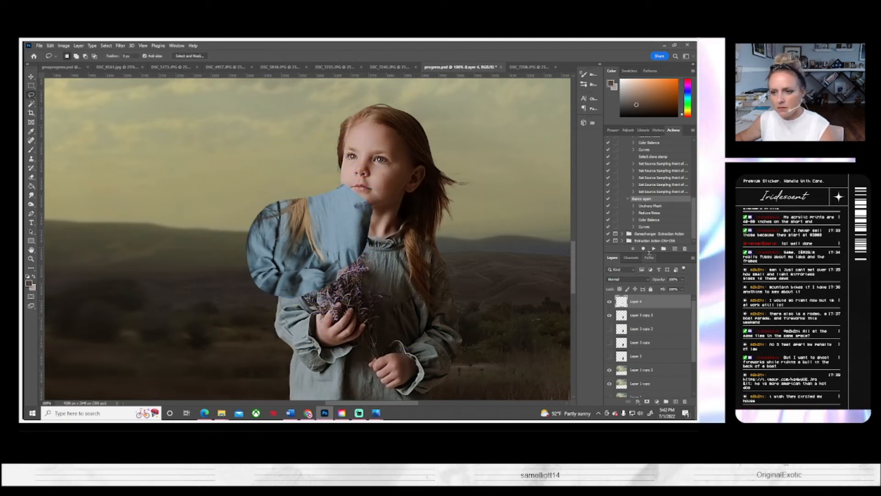
{"action": "left_click", "coordinate": [652, 248]}
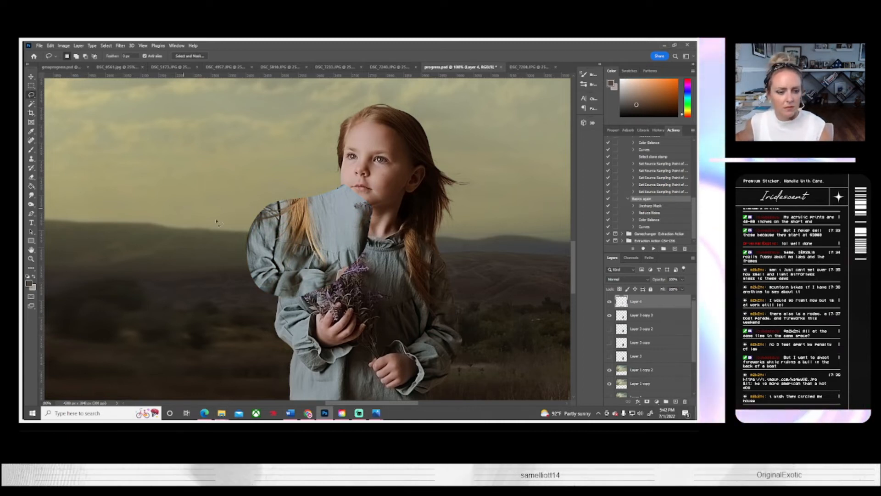
Step: Flip the dress patch horizontally, and move, rotate and fit it over the front of the girl's dress
{"action": "key", "text": "ctrl+t"}
{"action": "left_click", "coordinate": [50, 45]}
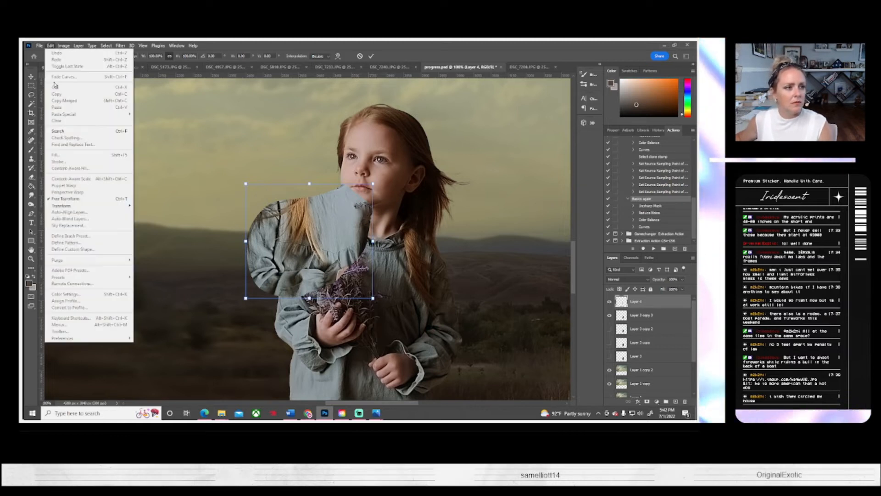
{"action": "mouse_move", "coordinate": [69, 207]}
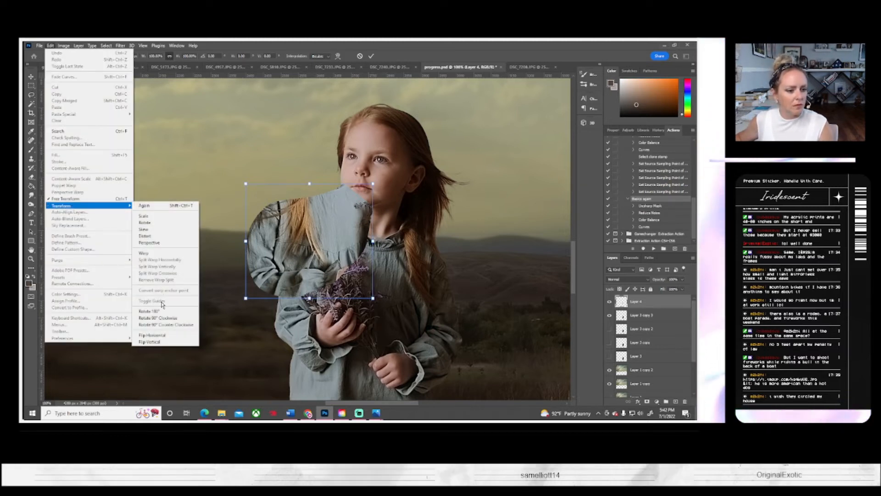
{"action": "left_click", "coordinate": [163, 335]}
{"action": "left_click_drag", "start_coordinate": [398, 310], "coordinate": [431, 311]}
{"action": "left_click_drag", "start_coordinate": [477, 287], "coordinate": [475, 308]}
{"action": "mouse_move", "coordinate": [395, 311]}
{"action": "left_mouse_down"}
{"action": "mouse_move", "coordinate": [313, 361]}
{"action": "mouse_move", "coordinate": [380, 310]}
{"action": "left_mouse_up"}
{"action": "left_click_drag", "start_coordinate": [450, 331], "coordinate": [454, 324]}
{"action": "mouse_move", "coordinate": [370, 311]}
{"action": "left_mouse_down"}
{"action": "mouse_move", "coordinate": [403, 375]}
{"action": "mouse_move", "coordinate": [386, 323]}
{"action": "mouse_move", "coordinate": [566, 320]}
{"action": "mouse_move", "coordinate": [372, 317]}
{"action": "mouse_move", "coordinate": [385, 308]}
{"action": "mouse_move", "coordinate": [377, 310]}
{"action": "left_mouse_up"}
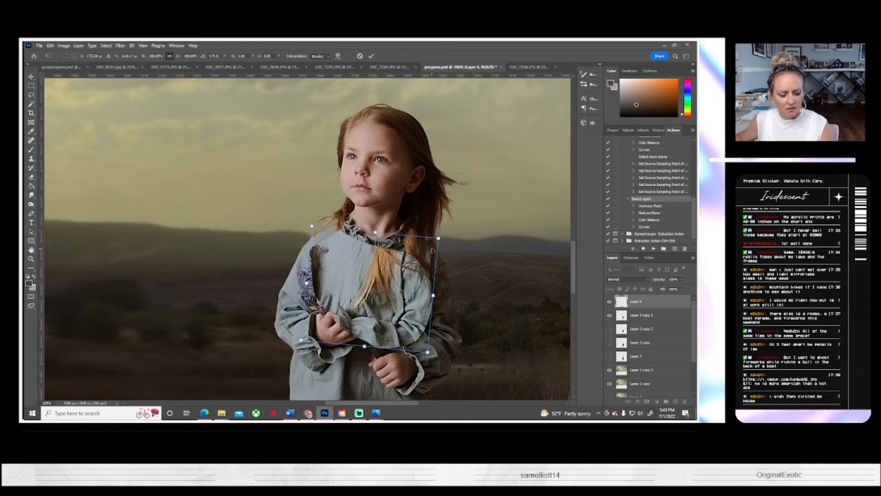
{"action": "mouse_move", "coordinate": [439, 237]}
{"action": "left_mouse_down"}
{"action": "mouse_move", "coordinate": [452, 221]}
{"action": "mouse_move", "coordinate": [444, 223]}
{"action": "left_mouse_up"}
{"action": "mouse_move", "coordinate": [413, 286]}
{"action": "left_mouse_down"}
{"action": "mouse_move", "coordinate": [416, 308]}
{"action": "mouse_move", "coordinate": [422, 299]}
{"action": "left_mouse_up"}
{"action": "key", "text": "Return"}
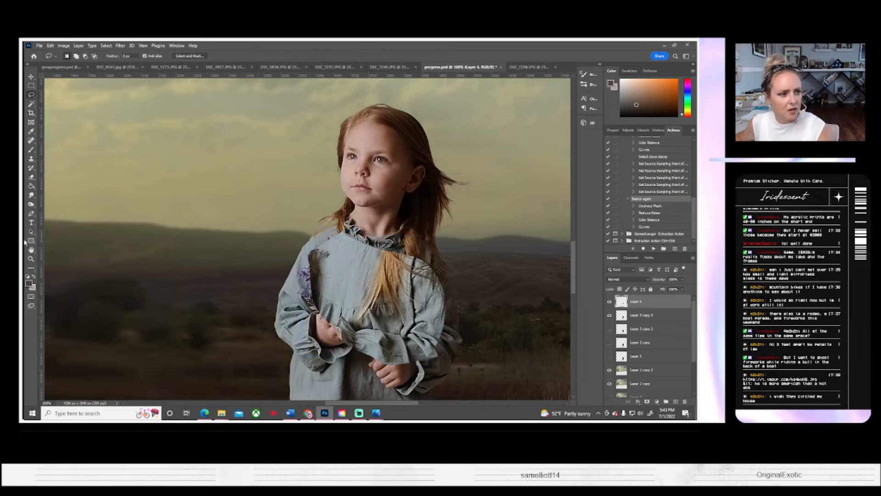
Step: Compare the girl with and without the dress patch, hide it, and select her upper hand on Layer 3 copy 3 with the Magic Wand
{"action": "left_click", "coordinate": [32, 178]}
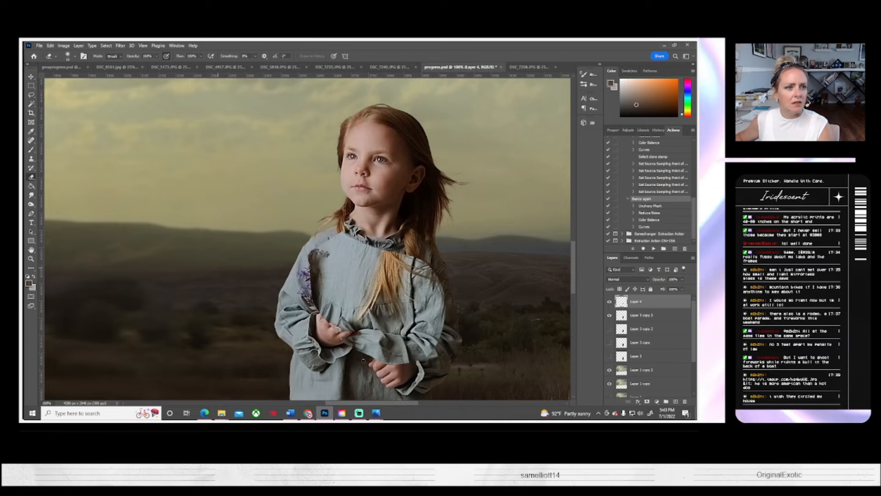
{"action": "left_click", "coordinate": [609, 302]}
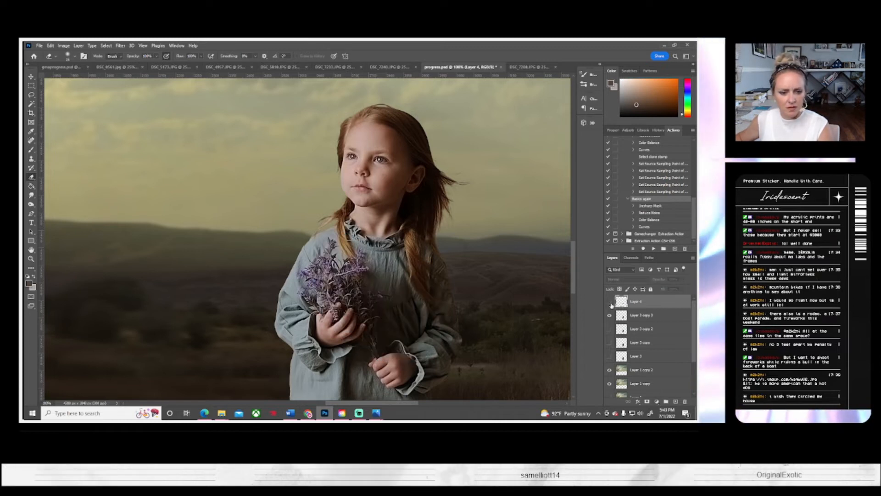
{"action": "left_click", "coordinate": [609, 301]}
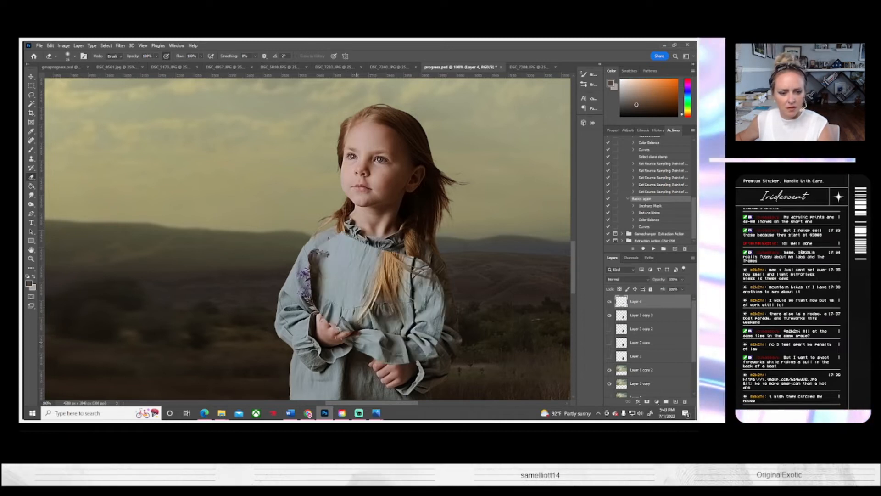
{"action": "left_click", "coordinate": [609, 301]}
{"action": "left_click", "coordinate": [642, 315]}
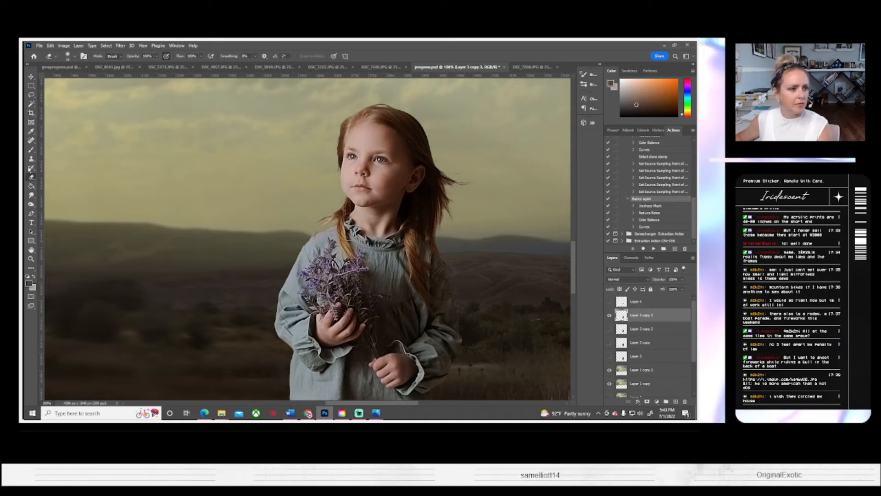
{"action": "left_click", "coordinate": [32, 104]}
{"action": "left_click", "coordinate": [334, 320]}
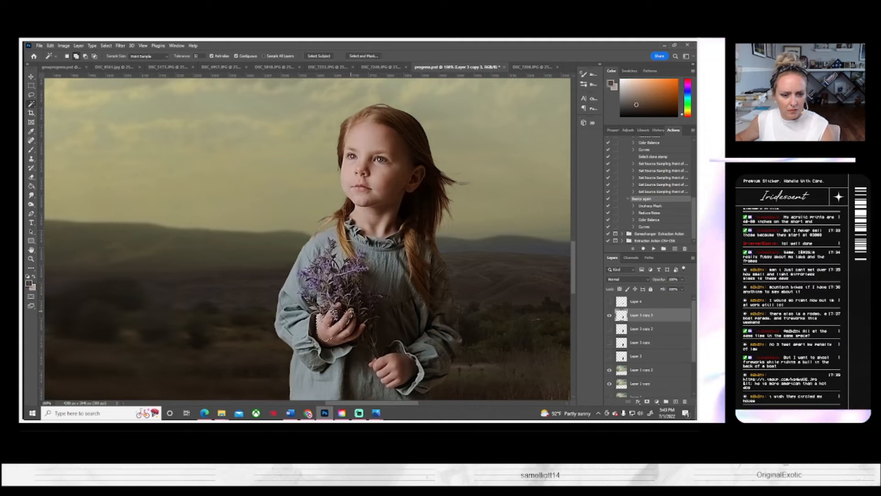
{"action": "left_click", "coordinate": [345, 328]}
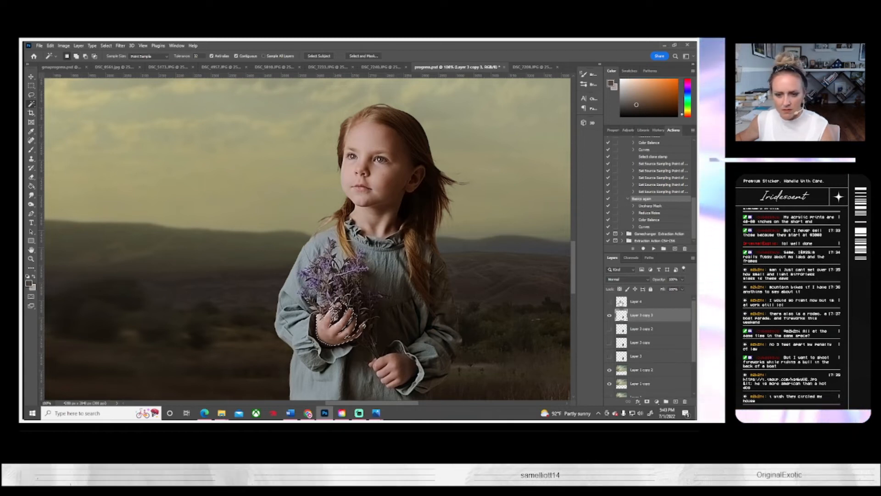
Step: Show Layer 4, delete the selected hand area from the dress patch, and clear the selection
{"action": "left_click", "coordinate": [608, 305]}
{"action": "left_click", "coordinate": [609, 302]}
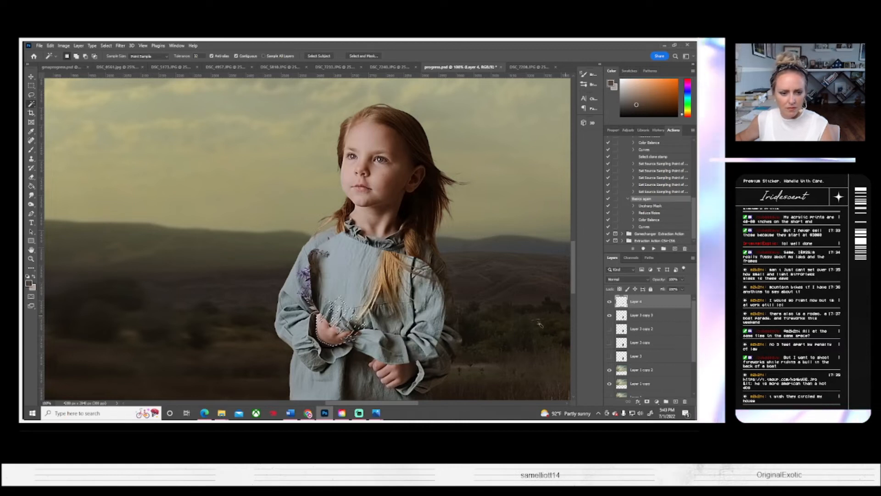
{"action": "key", "text": "Delete"}
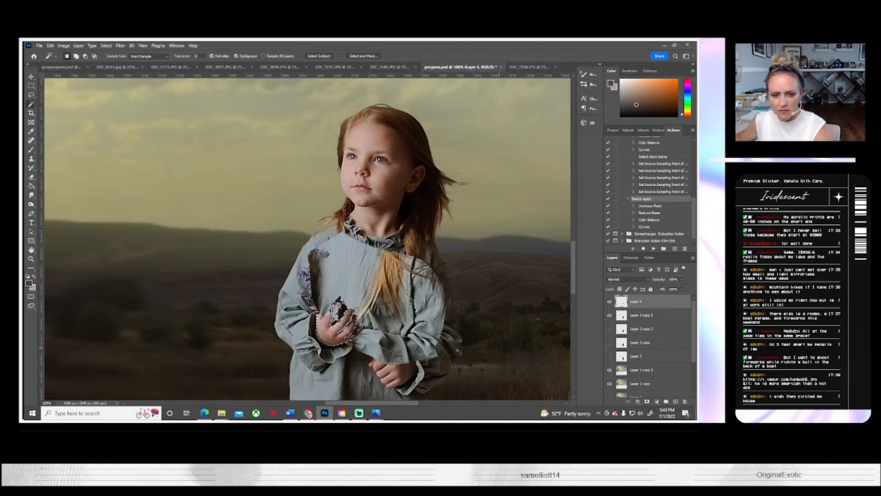
{"action": "left_click", "coordinate": [106, 45]}
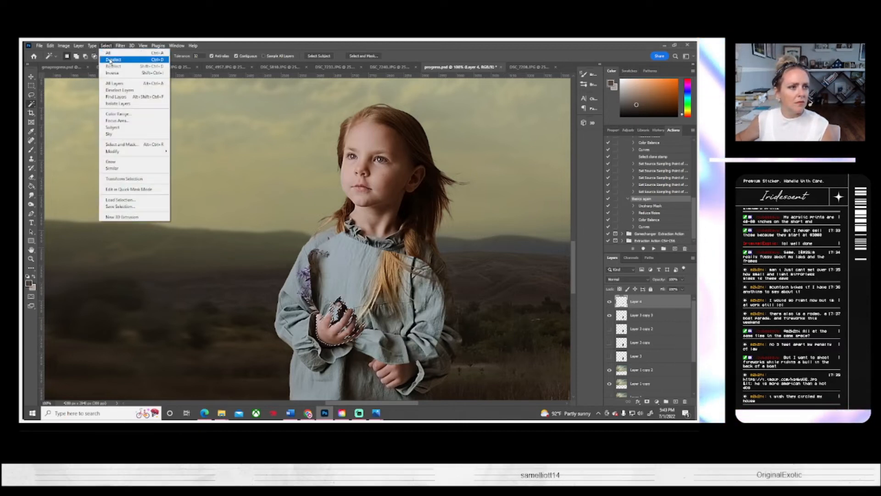
{"action": "left_click", "coordinate": [112, 61]}
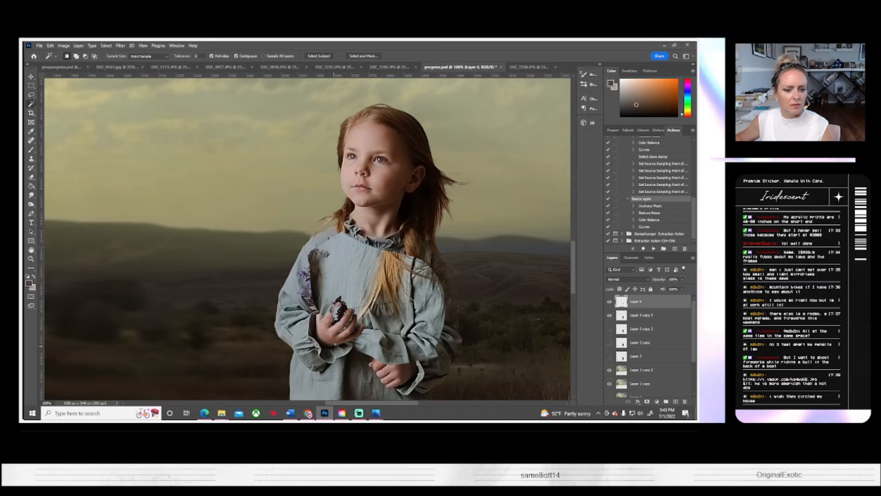
Step: Hide and delete the dress patch layer, Layer 4
{"action": "left_click", "coordinate": [32, 179]}
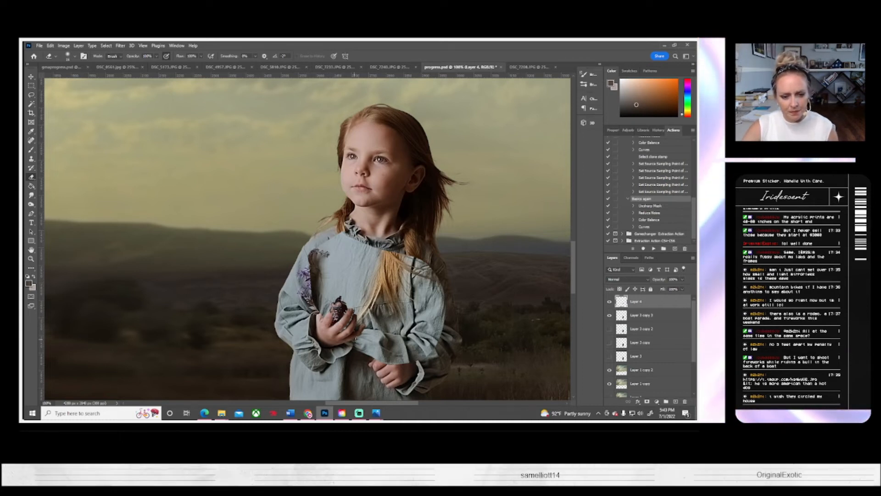
{"action": "left_click", "coordinate": [609, 301]}
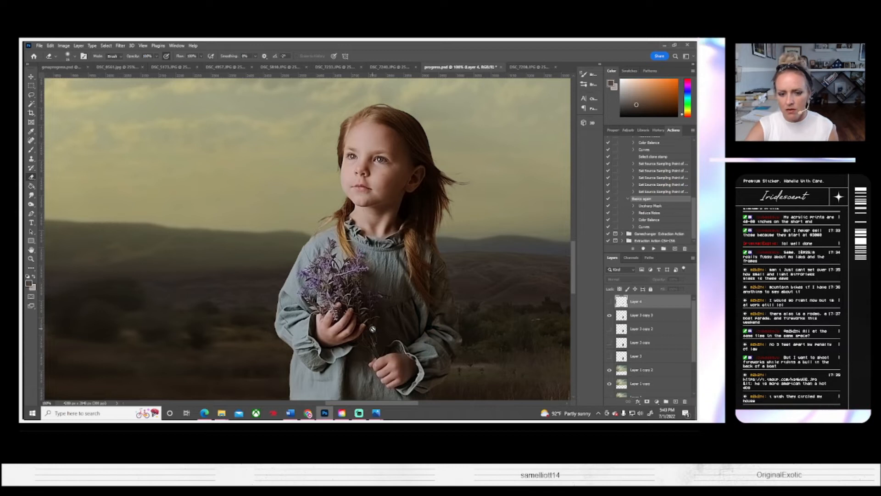
{"action": "key", "text": "Delete"}
{"action": "scroll", "coordinate": [145, 244], "scroll_direction": "down", "scroll_amount": 2}
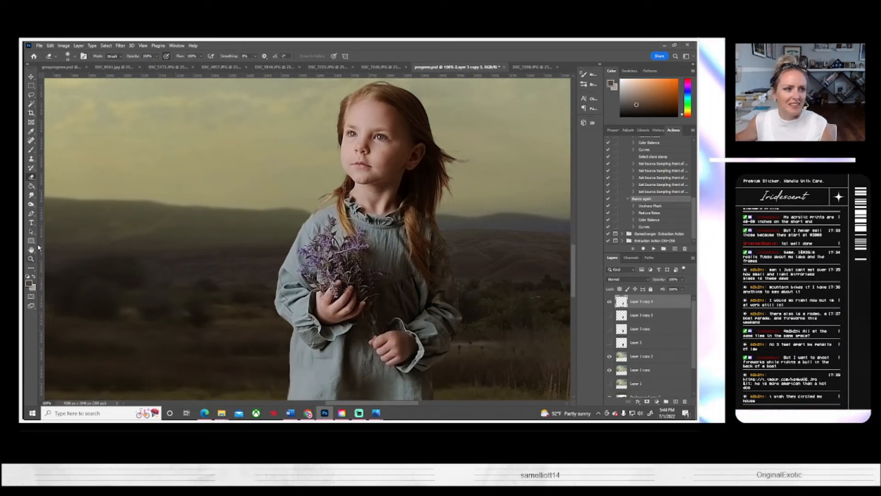
Step: Open the lakeside photo of the woman in red, outline the American flag with the Magnetic Lasso, refine the selection, and copy it
{"action": "left_click", "coordinate": [114, 69]}
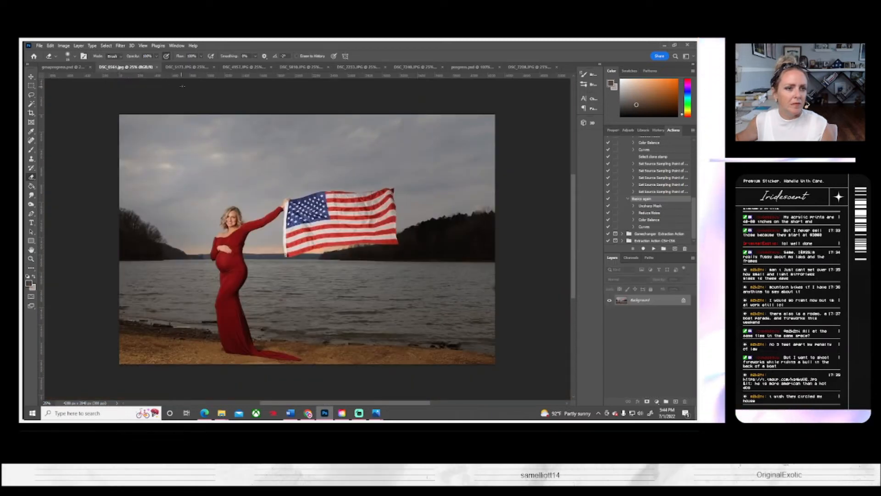
{"action": "left_click", "coordinate": [186, 67]}
{"action": "left_click", "coordinate": [124, 68]}
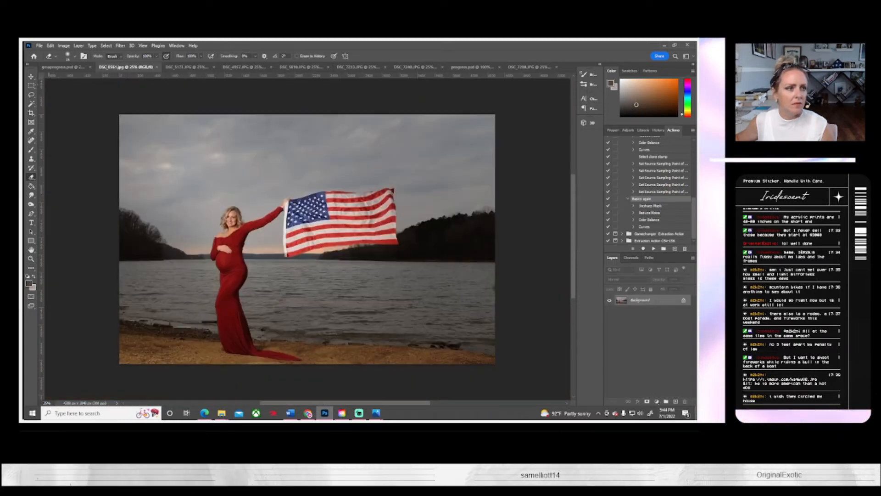
{"action": "left_click", "coordinate": [32, 95]}
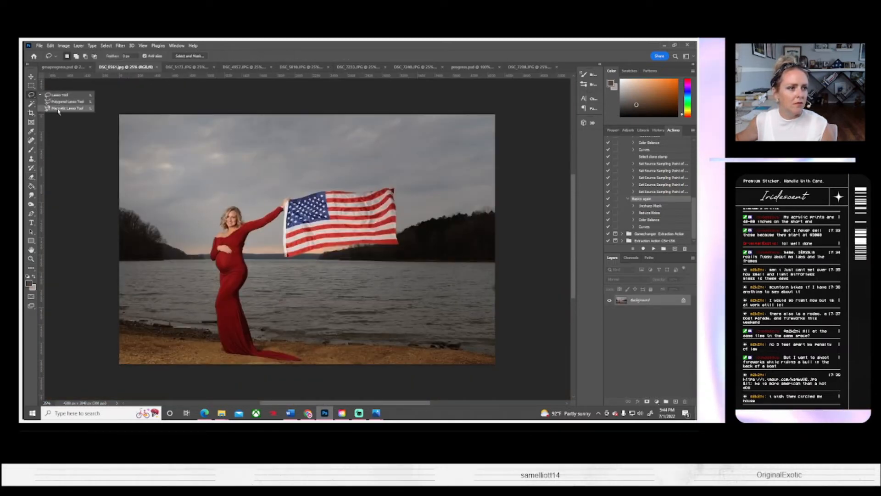
{"action": "left_click", "coordinate": [66, 108]}
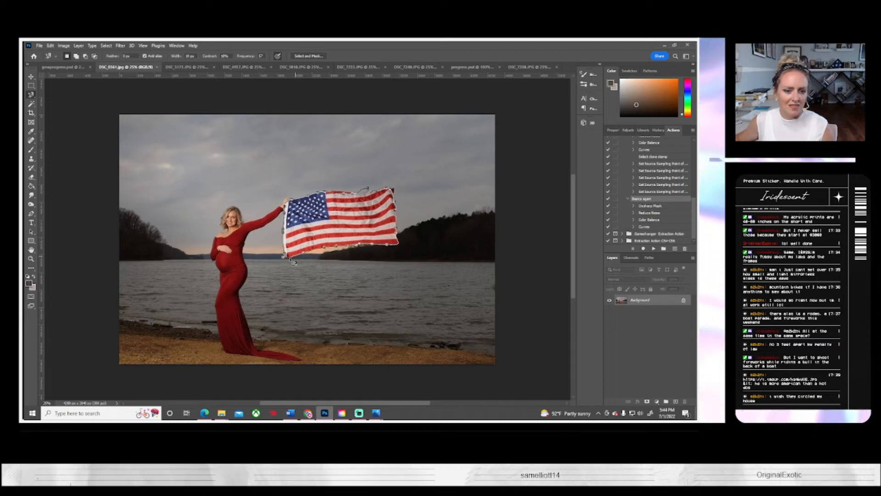
{"action": "double_click", "coordinate": [289, 262]}
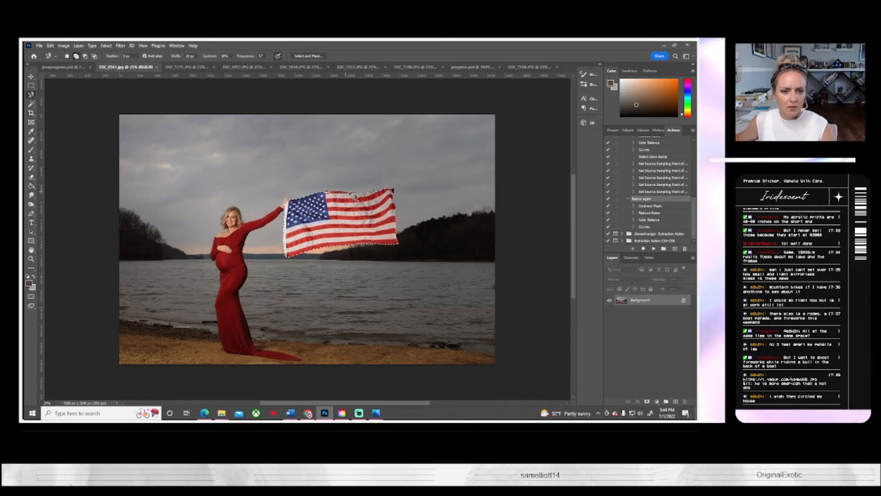
{"action": "left_click", "coordinate": [32, 104]}
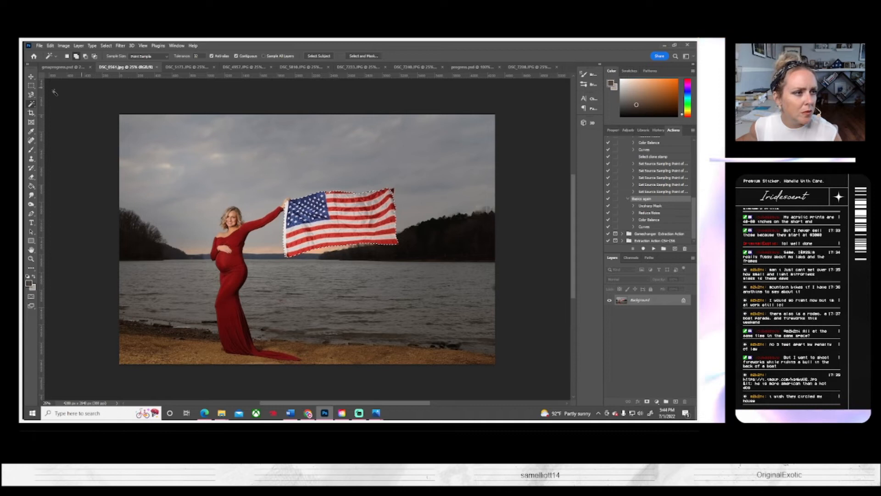
{"action": "left_click", "coordinate": [31, 95]}
{"action": "left_click", "coordinate": [55, 96]}
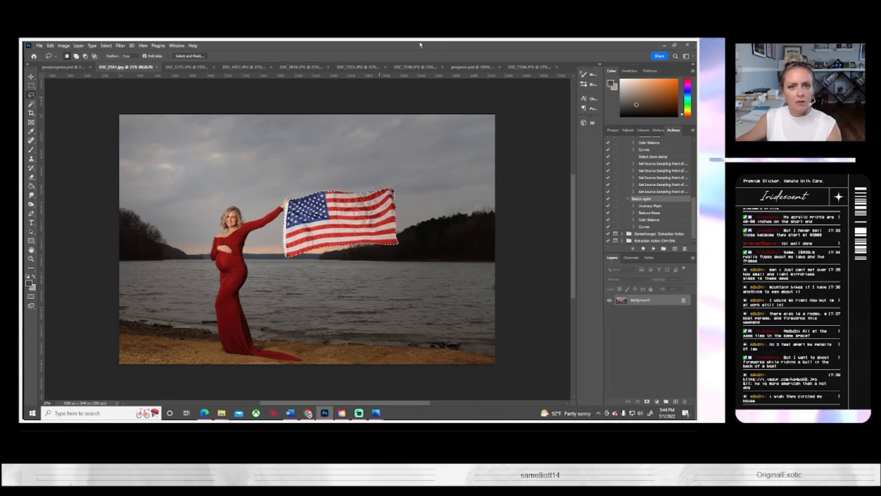
Step: Close the studio photo of the girl facing sideways and return to progress.psd
{"action": "left_click", "coordinate": [528, 67]}
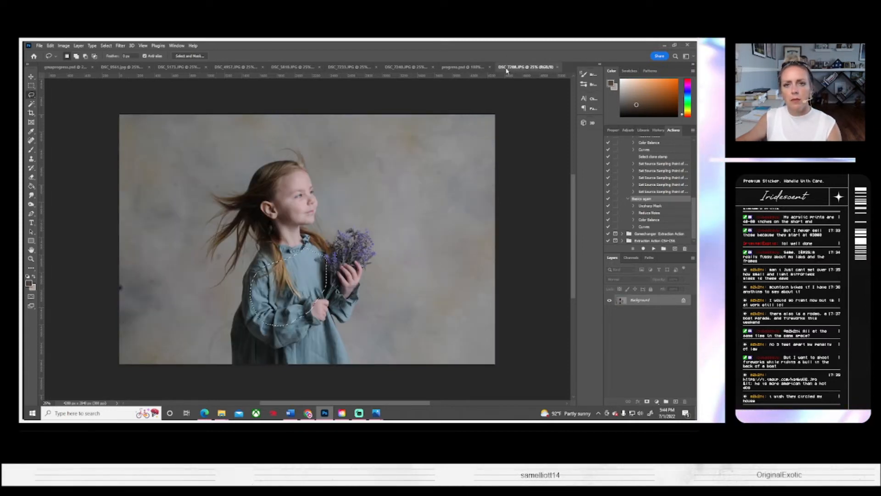
{"action": "left_click", "coordinate": [558, 67]}
{"action": "left_click", "coordinate": [462, 67]}
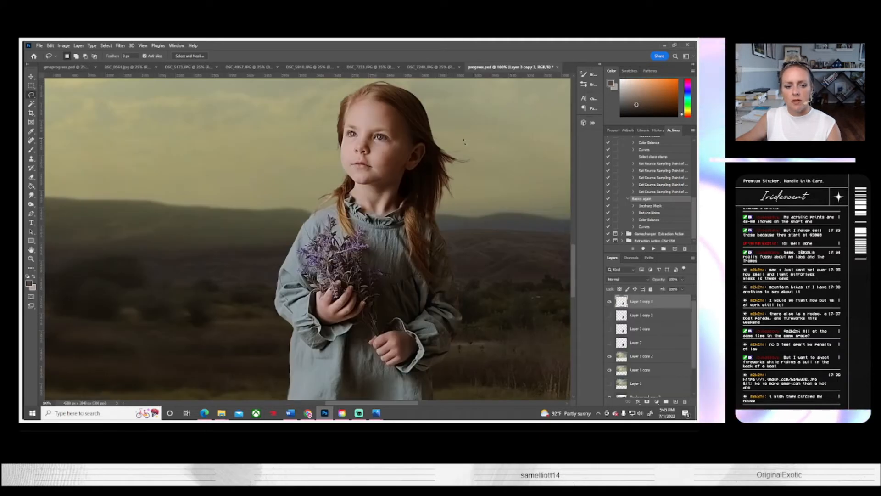
Step: Paste the flag into progress.psd, place it in the sky just above the girl, and tilt it counterclockwise
{"action": "left_click", "coordinate": [31, 259]}
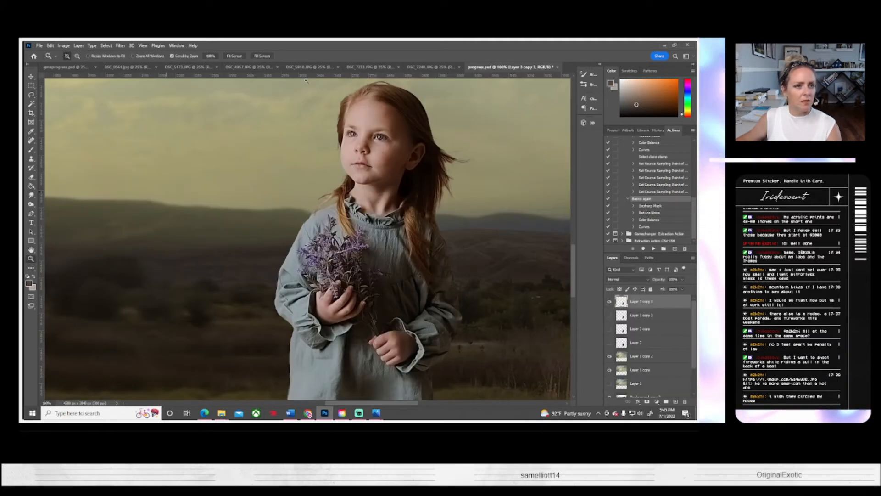
{"action": "left_click", "coordinate": [234, 56]}
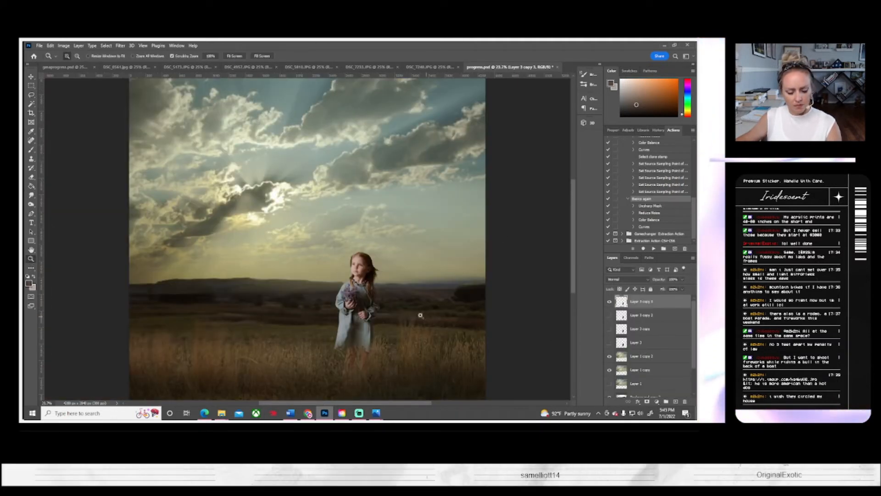
{"action": "key", "text": "ctrl+v"}
{"action": "key", "text": "ctrl+t"}
{"action": "left_click_drag", "start_coordinate": [377, 299], "coordinate": [378, 221]}
{"action": "left_click_drag", "start_coordinate": [433, 229], "coordinate": [433, 238]}
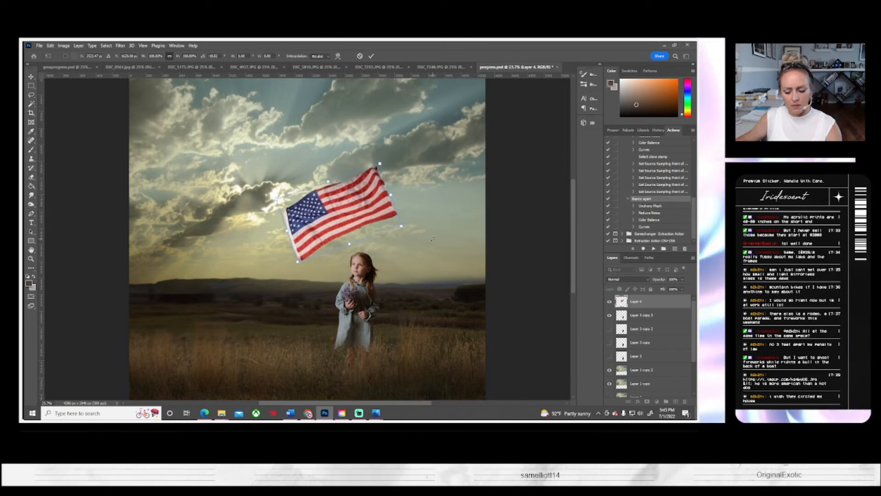
{"action": "key", "text": "Return"}
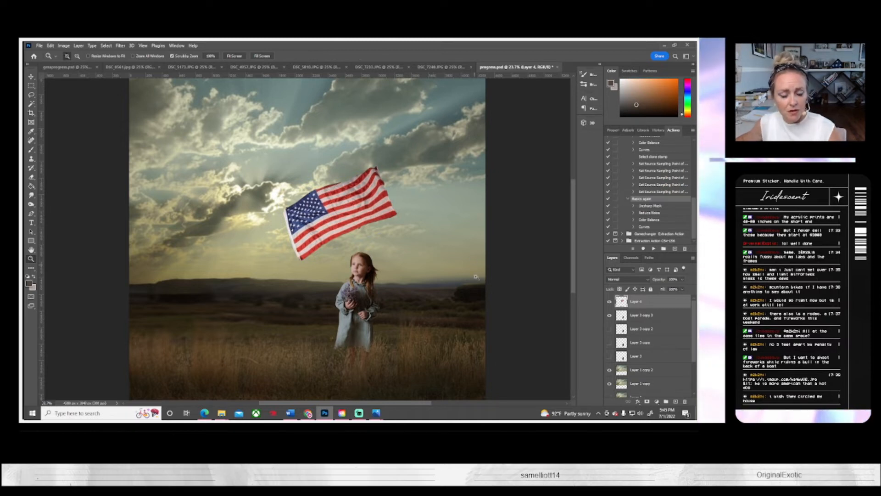
Step: Reshape the flag in Liquify with an enlarged Forward Warp brush, adding waves along its stripes and edges
{"action": "left_click", "coordinate": [106, 45]}
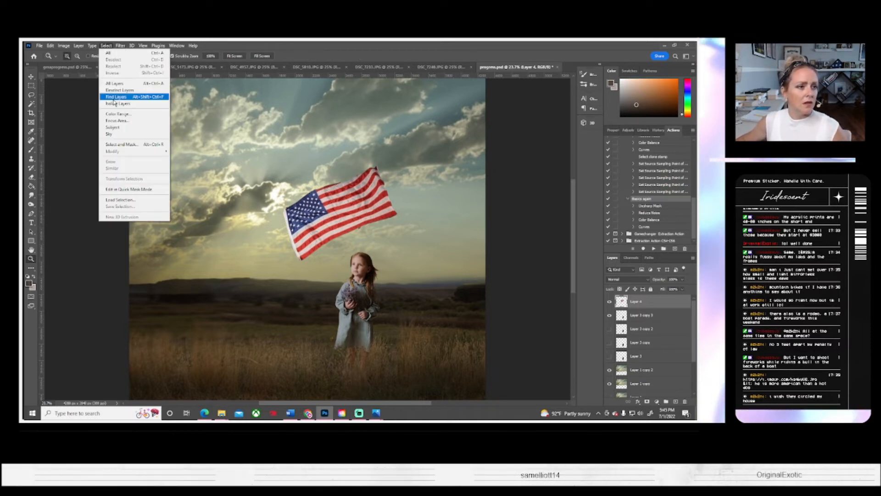
{"action": "left_click", "coordinate": [121, 47]}
{"action": "mouse_move", "coordinate": [144, 150]}
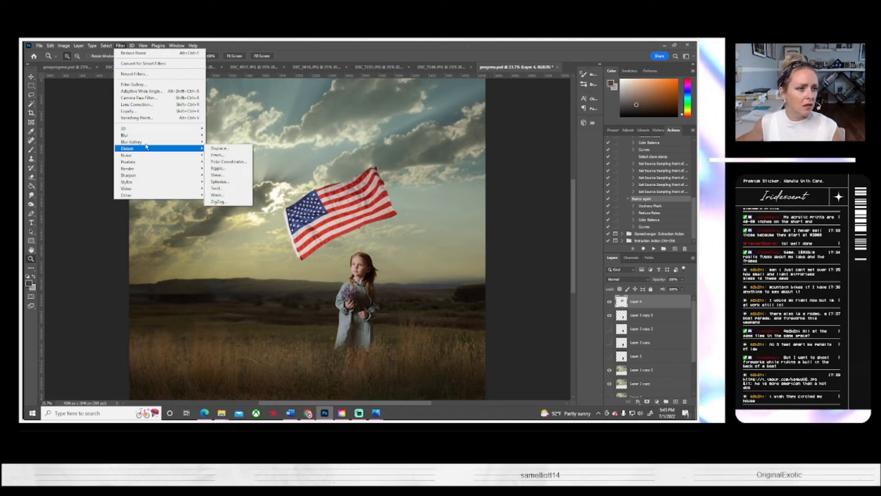
{"action": "left_click", "coordinate": [133, 111]}
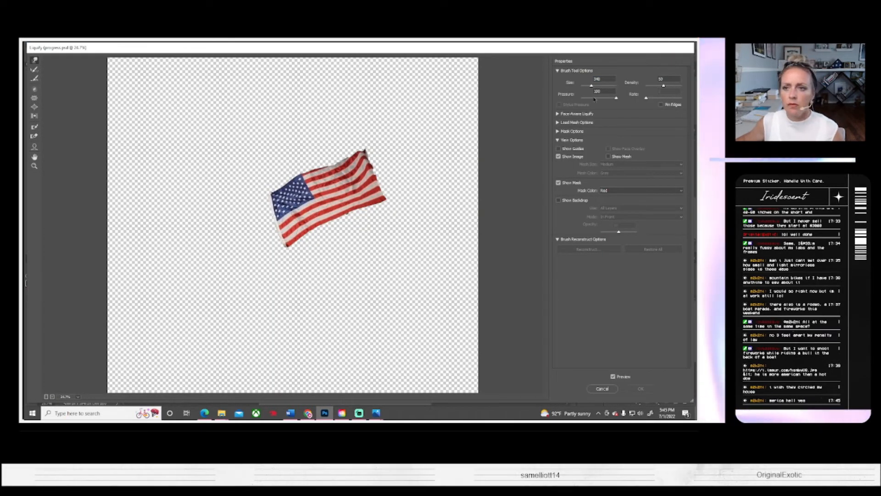
{"action": "left_click", "coordinate": [598, 85]}
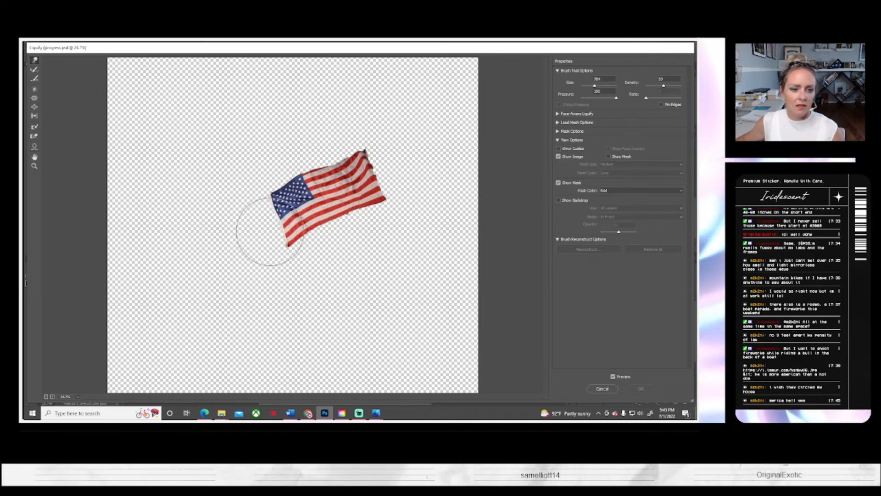
{"action": "left_click", "coordinate": [270, 231]}
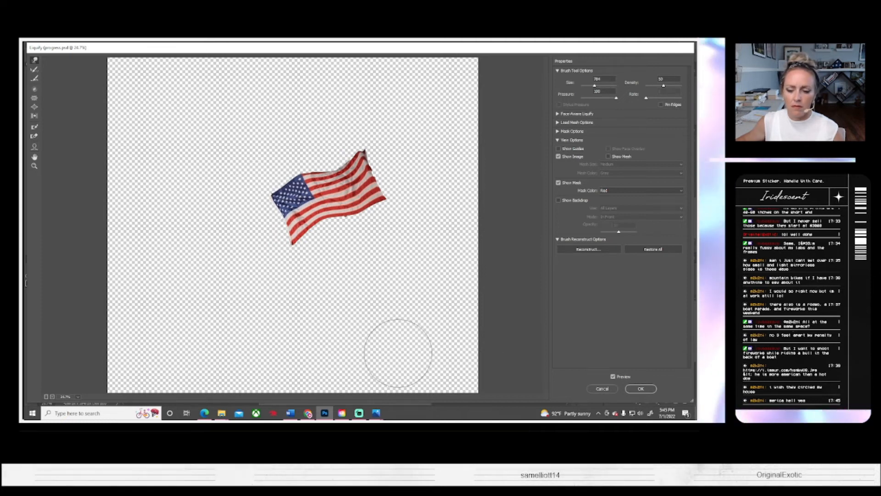
{"action": "left_click", "coordinate": [640, 389]}
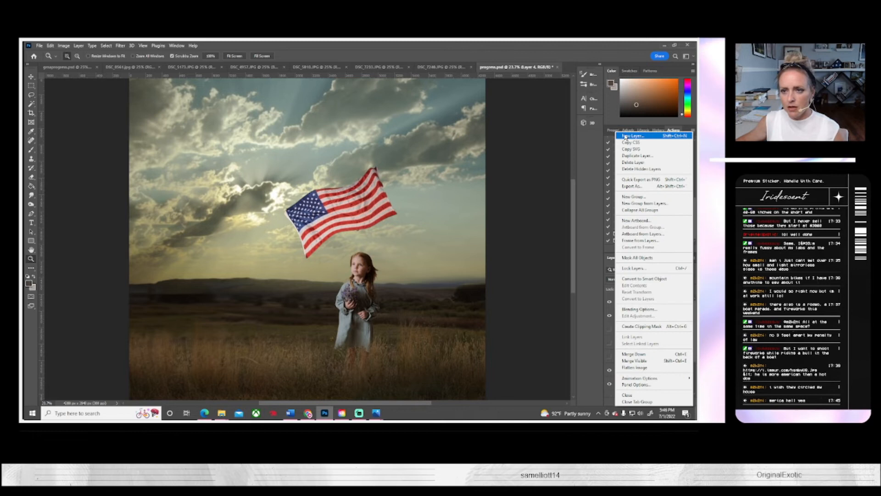
Step: Add a new layer and marquee-select a thin vertical strip beside the flag, reaching down into the grass, for a flagpole
{"action": "left_click", "coordinate": [625, 135]}
{"action": "left_click", "coordinate": [418, 148]}
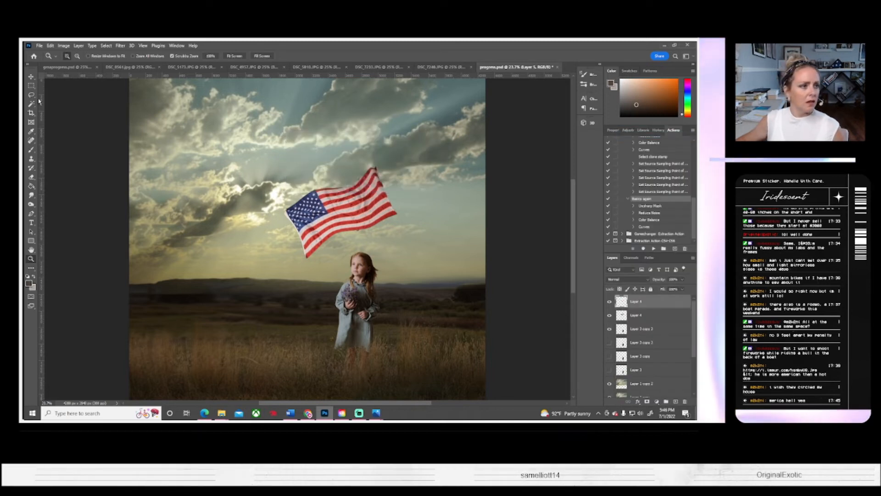
{"action": "right_click", "coordinate": [31, 85]}
{"action": "left_click", "coordinate": [59, 87]}
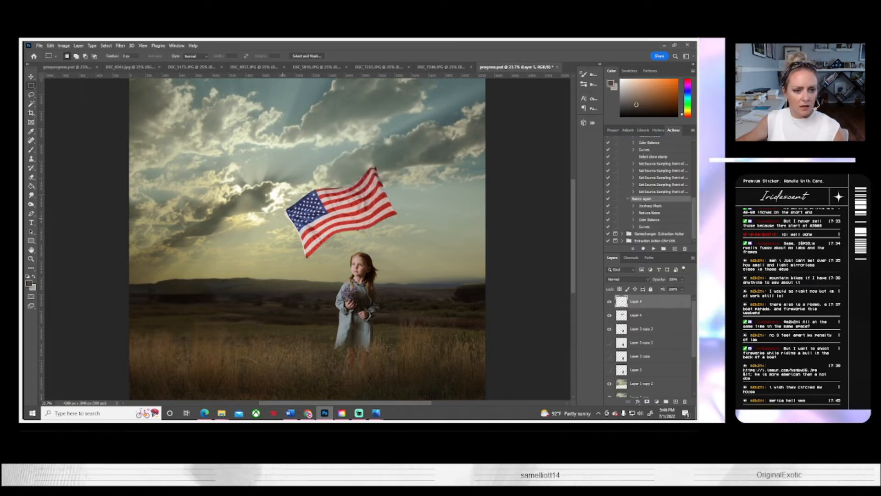
{"action": "left_click_drag", "start_coordinate": [278, 214], "coordinate": [280, 353]}
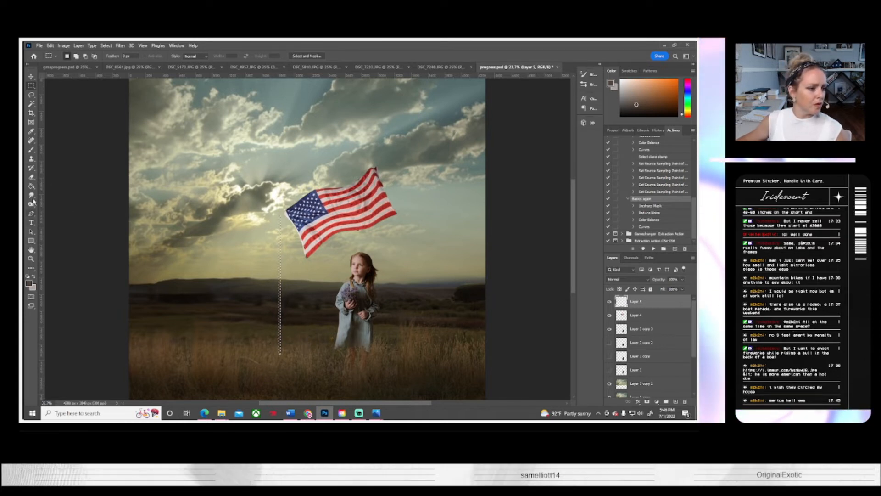
Step: Choose a lighter brown foreground colour, reduce the brush opacity, paint the strip selection to form the pole, and deselect
{"action": "left_click", "coordinate": [32, 149]}
{"action": "left_click", "coordinate": [29, 283]}
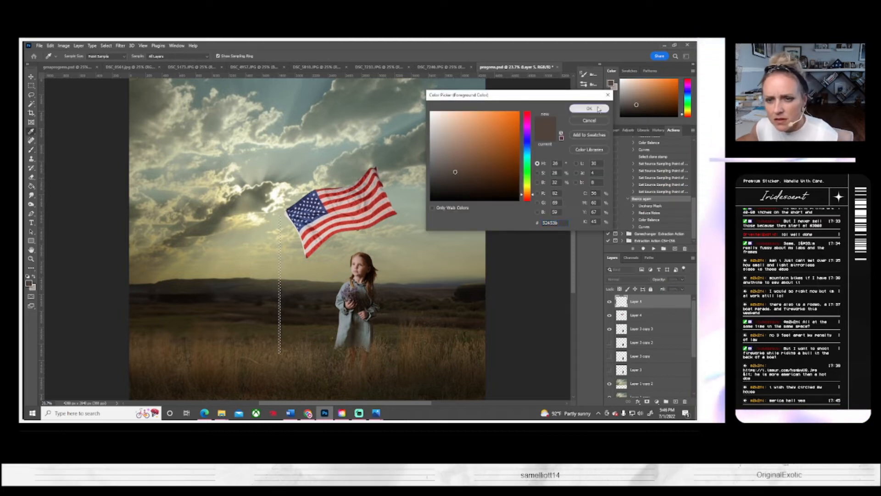
{"action": "left_click", "coordinate": [589, 108]}
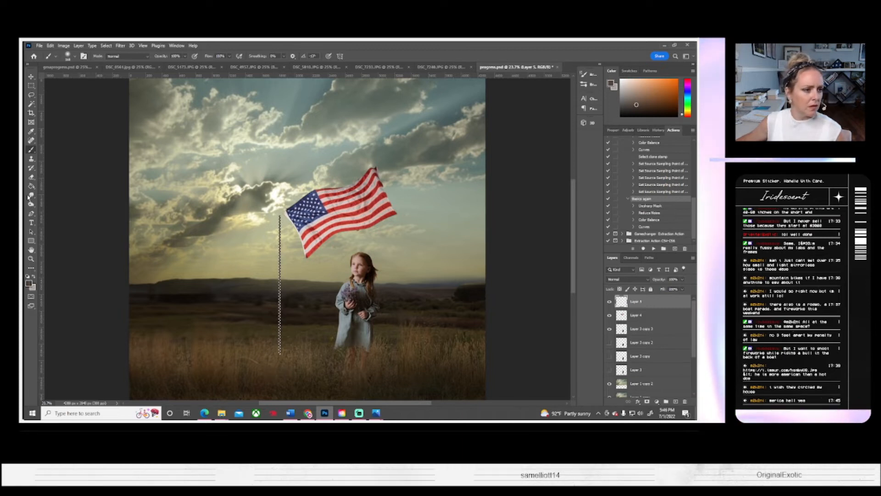
{"action": "left_click", "coordinate": [30, 282]}
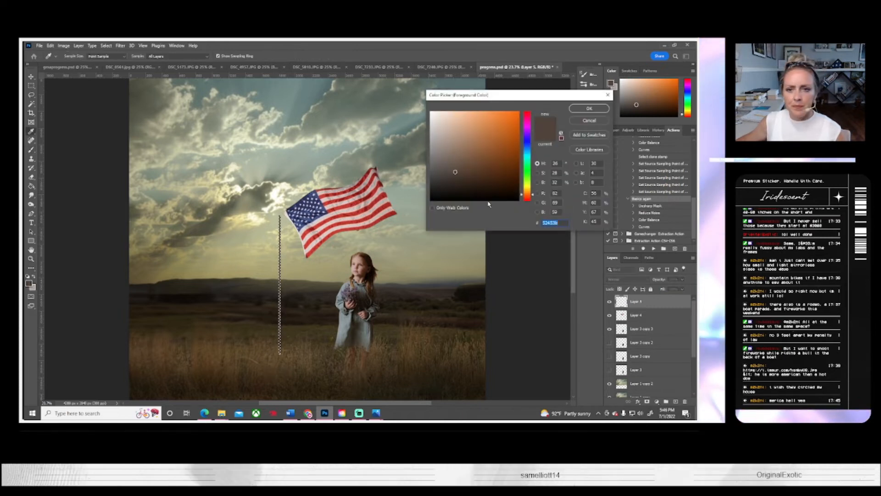
{"action": "left_click", "coordinate": [589, 108]}
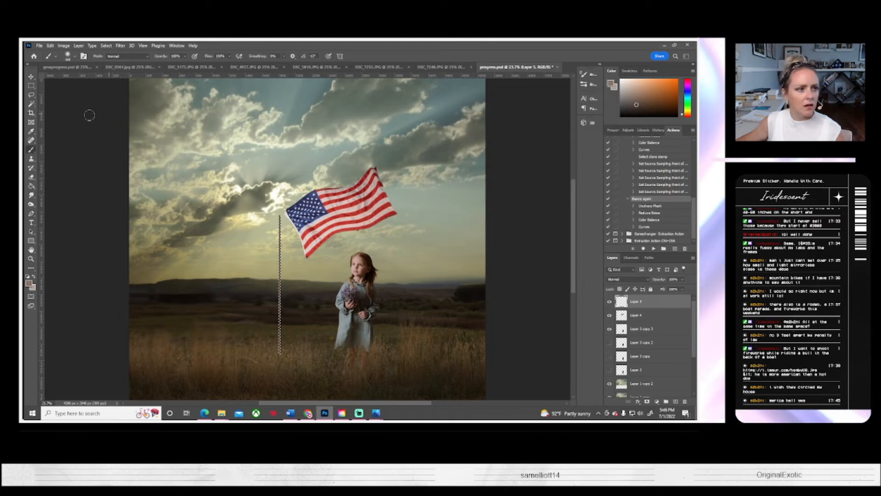
{"action": "left_click", "coordinate": [185, 57]}
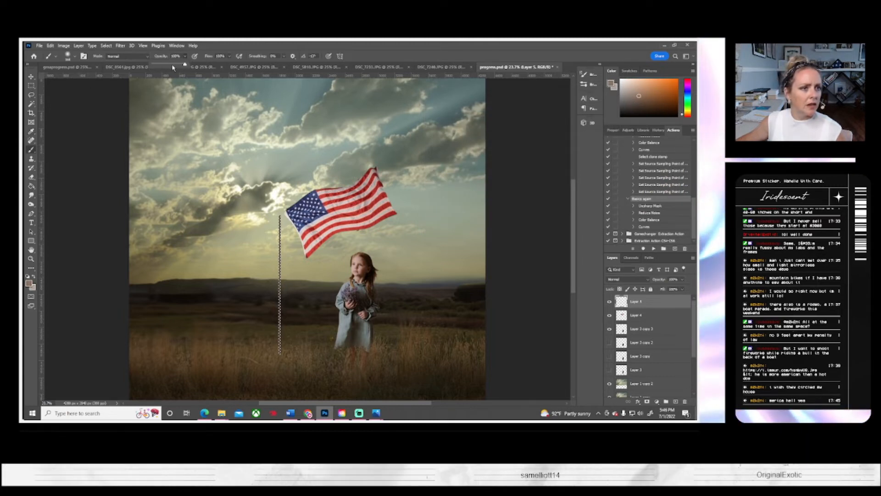
{"action": "left_click_drag", "start_coordinate": [172, 68], "coordinate": [169, 67]}
{"action": "left_click", "coordinate": [280, 260]}
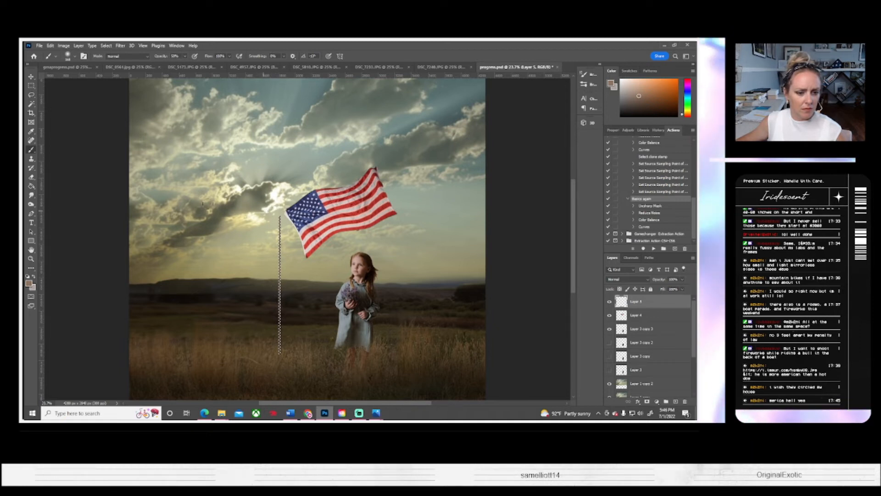
{"action": "left_click", "coordinate": [106, 45]}
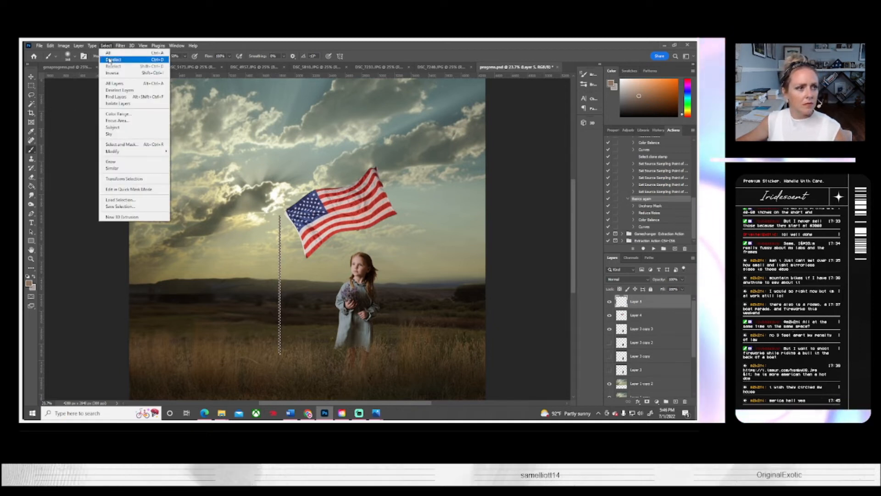
{"action": "left_click", "coordinate": [110, 60]}
Step: Rotate the pole about 55 degrees counterclockwise and move it over the girl's hands
{"action": "key", "text": "ctrl+t"}
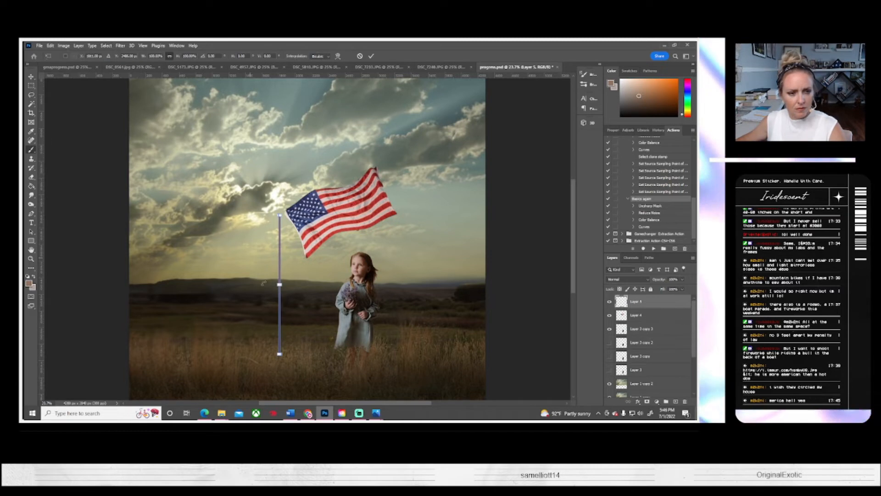
{"action": "left_click_drag", "start_coordinate": [316, 371], "coordinate": [381, 314]}
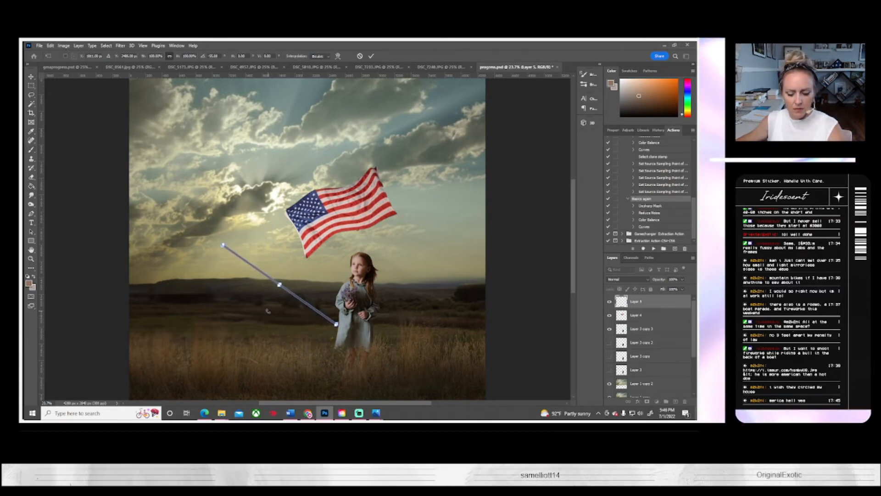
{"action": "key", "text": "Return"}
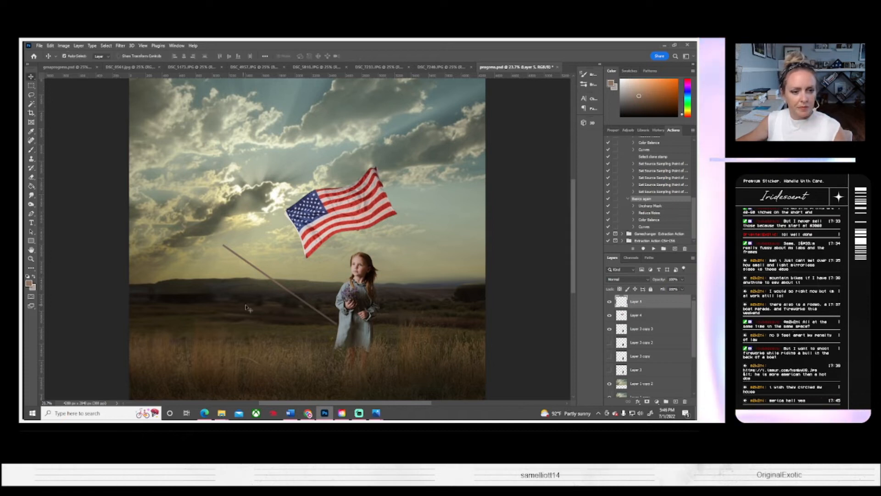
{"action": "left_click_drag", "start_coordinate": [286, 302], "coordinate": [337, 295]}
Step: Rotate the pole clockwise by about 7.7 degrees, scale it to about 114%, and position it diagonally between the flag's corner and the girl's hands
{"action": "key", "text": "ctrl+t"}
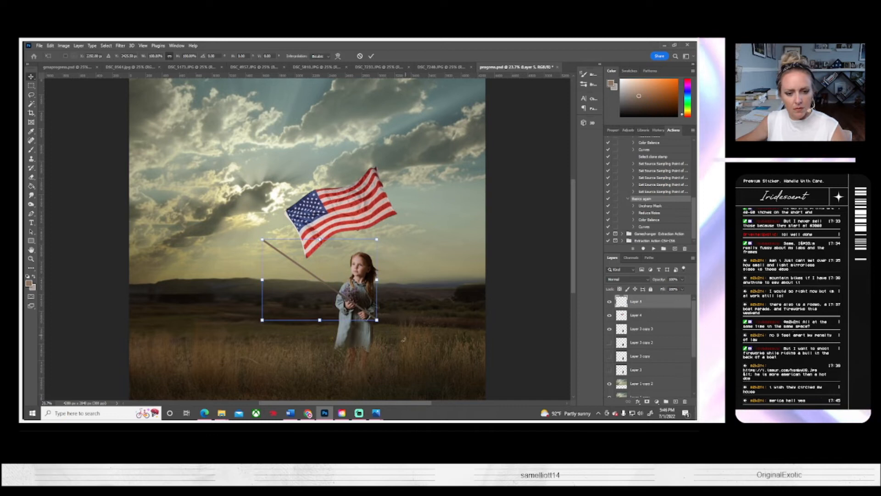
{"action": "left_click_drag", "start_coordinate": [404, 339], "coordinate": [395, 332]}
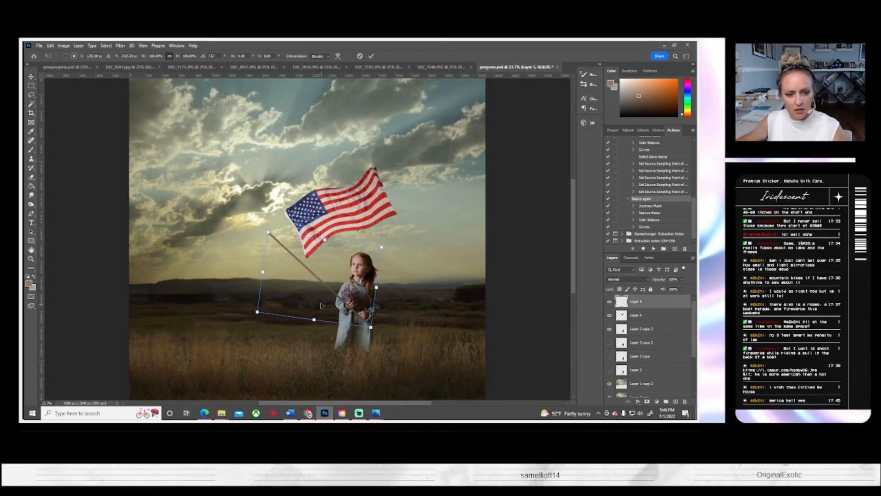
{"action": "left_click_drag", "start_coordinate": [320, 305], "coordinate": [326, 303]}
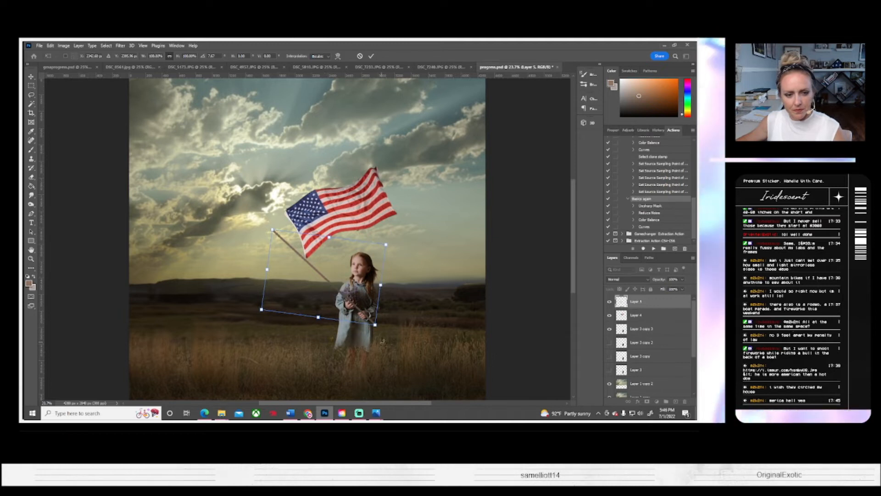
{"action": "left_click_drag", "start_coordinate": [271, 229], "coordinate": [253, 210]}
{"action": "left_click_drag", "start_coordinate": [388, 229], "coordinate": [381, 232]}
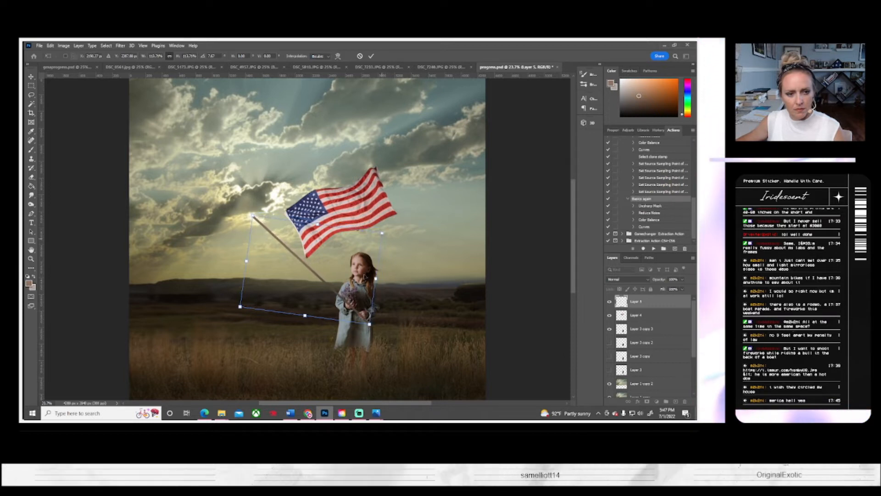
{"action": "key", "text": "Return"}
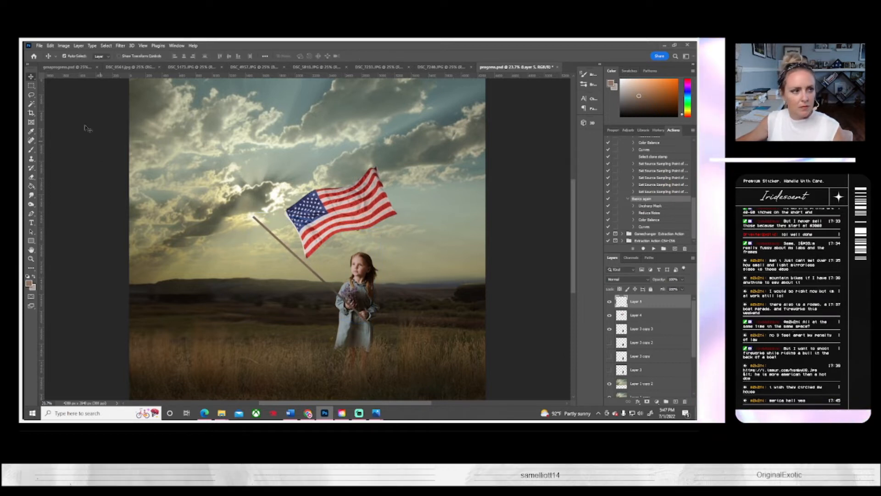
{"action": "left_click_drag", "start_coordinate": [346, 325], "coordinate": [349, 322]}
{"action": "left_click_drag", "start_coordinate": [320, 281], "coordinate": [329, 284]}
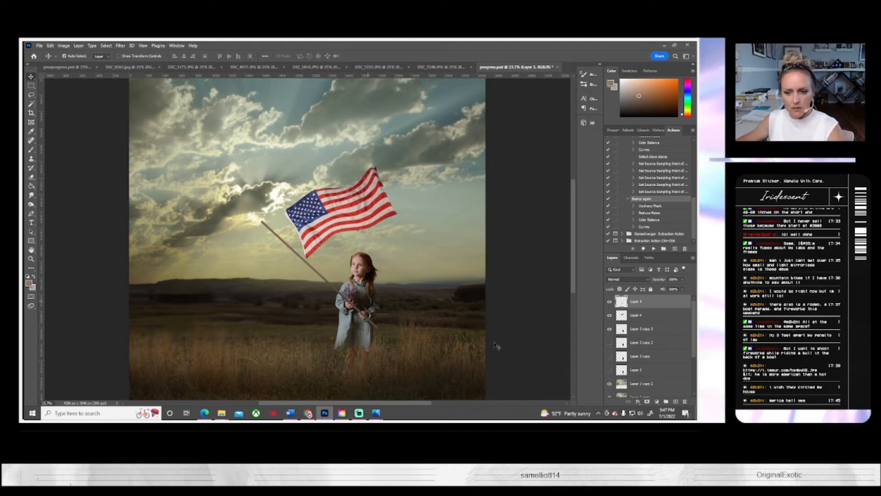
Step: Duplicate the pole layer, Layer 5, and hide the original
{"action": "right_click", "coordinate": [650, 301]}
{"action": "left_click", "coordinate": [555, 137]}
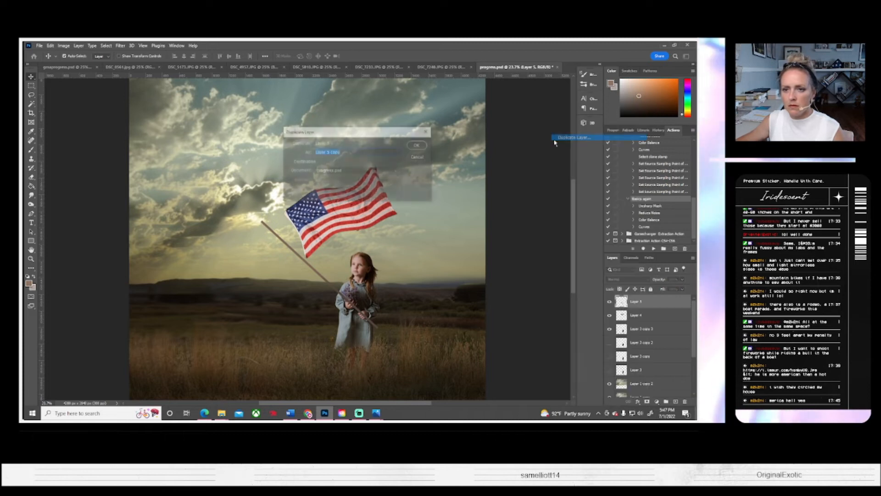
{"action": "left_click", "coordinate": [416, 145]}
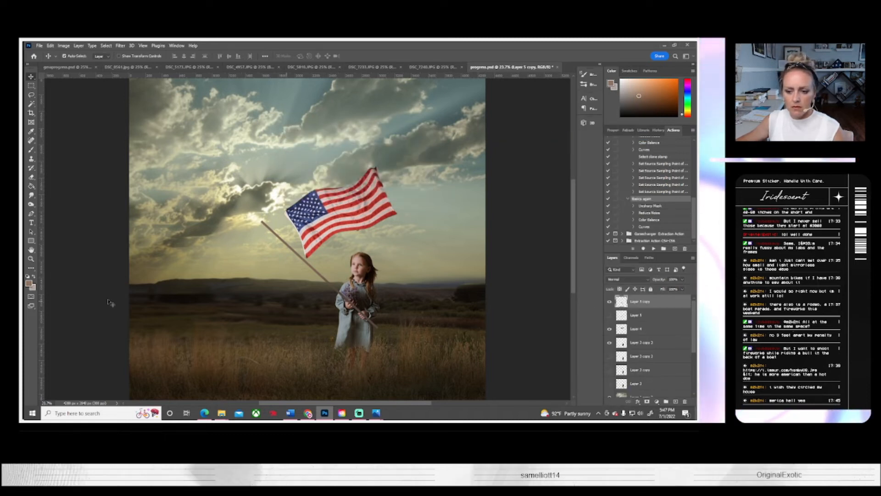
Step: Examine up close how the pole crosses the girl's hands and flowers, and return to the full image
{"action": "left_click", "coordinate": [31, 259]}
{"action": "left_click_drag", "start_coordinate": [344, 303], "coordinate": [348, 303]}
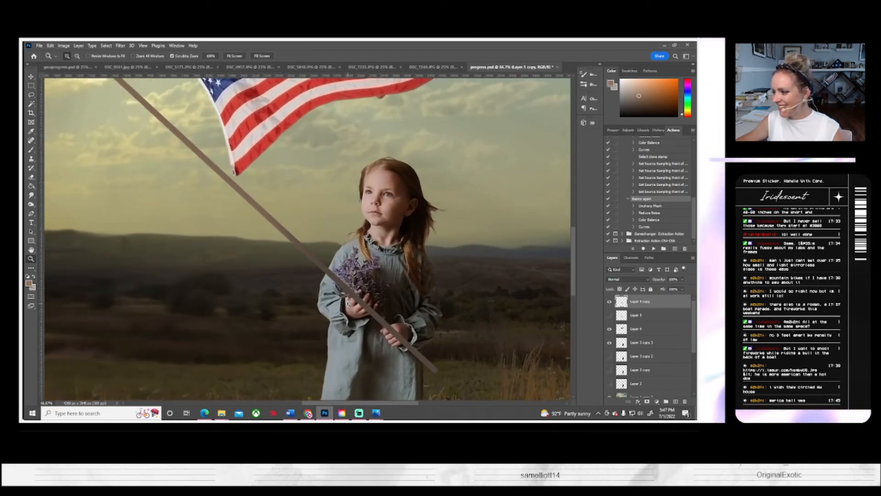
{"action": "left_click", "coordinate": [354, 296]}
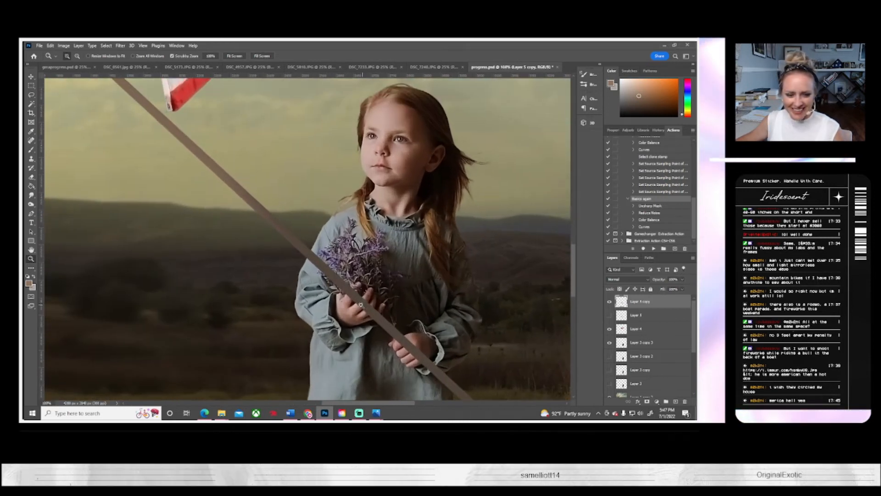
{"action": "scroll", "coordinate": [325, 305], "scroll_direction": "up", "scroll_amount": 1}
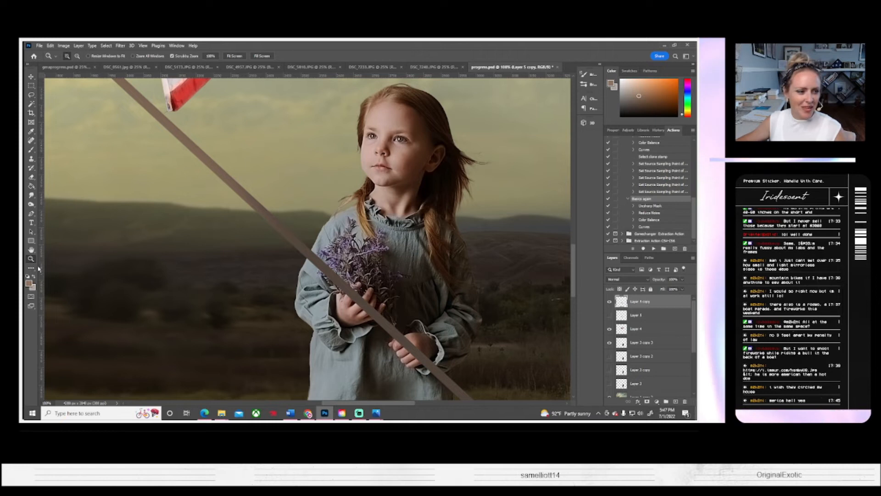
{"action": "left_click", "coordinate": [232, 57]}
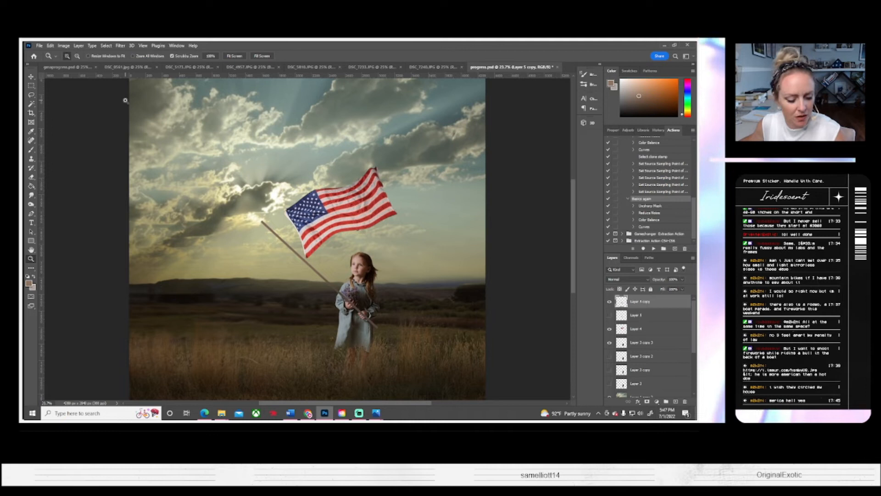
{"action": "key", "text": "ctrl+t"}
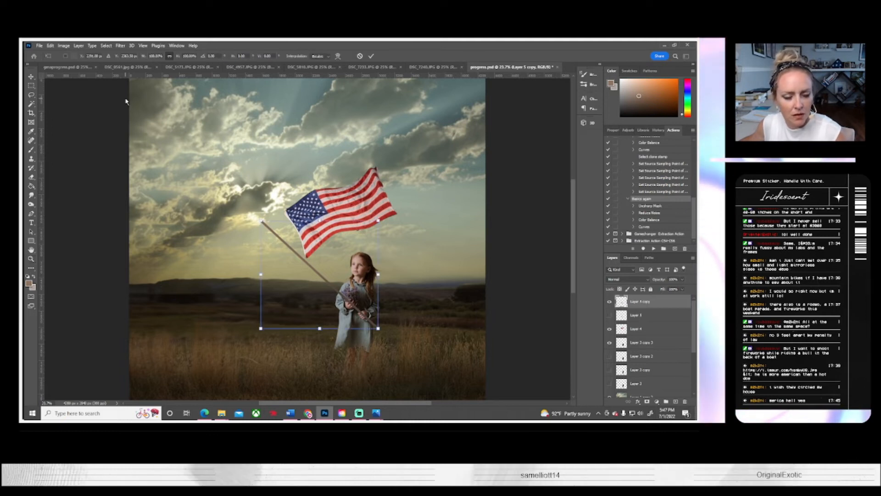
{"action": "key", "text": "Escape"}
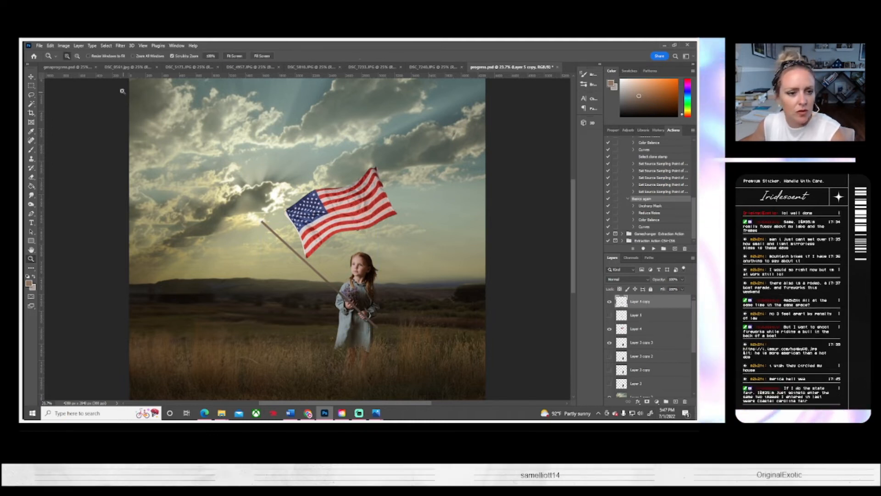
Step: Select the pole's outline by inverting a selection of its empty surroundings, and apply the Paint Daubs filter with the Dark Rough brush type
{"action": "left_click", "coordinate": [31, 104]}
{"action": "left_click", "coordinate": [328, 257]}
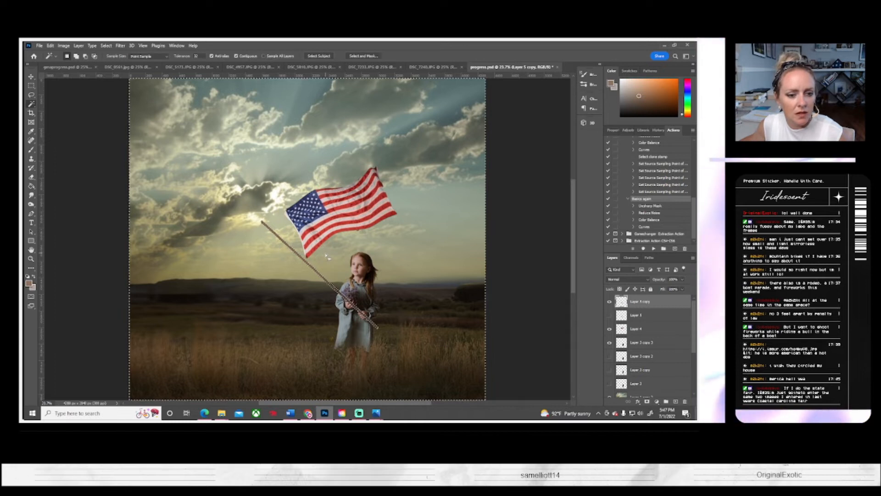
{"action": "left_click", "coordinate": [106, 46]}
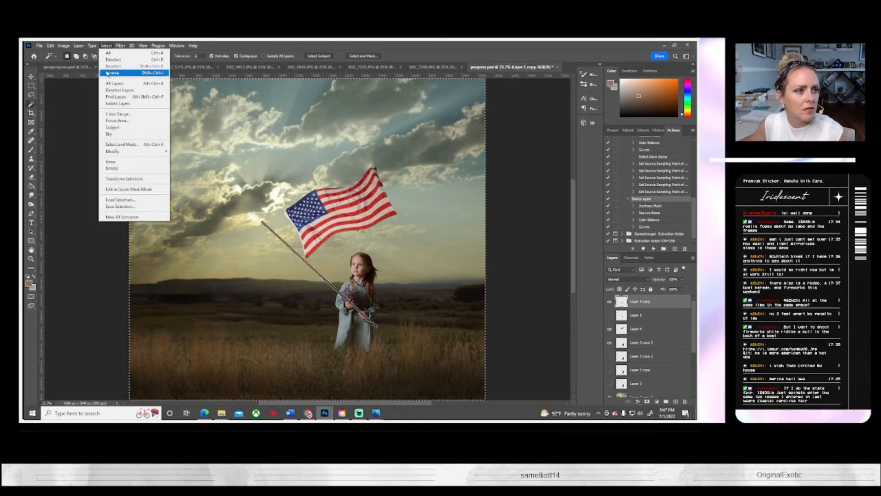
{"action": "left_click", "coordinate": [108, 73]}
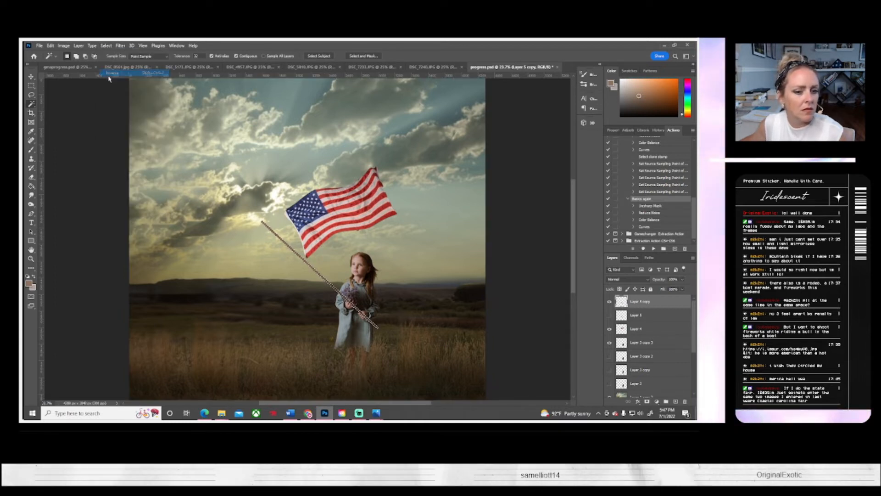
{"action": "left_click", "coordinate": [125, 46]}
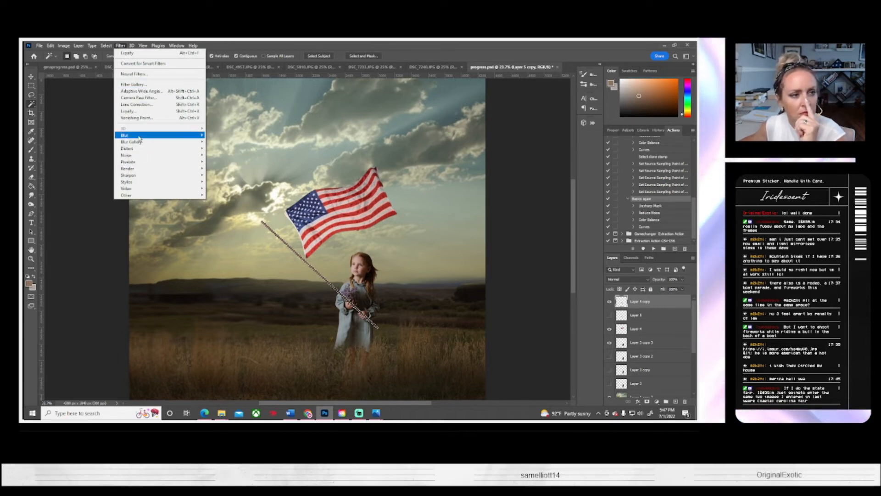
{"action": "left_click", "coordinate": [146, 85]}
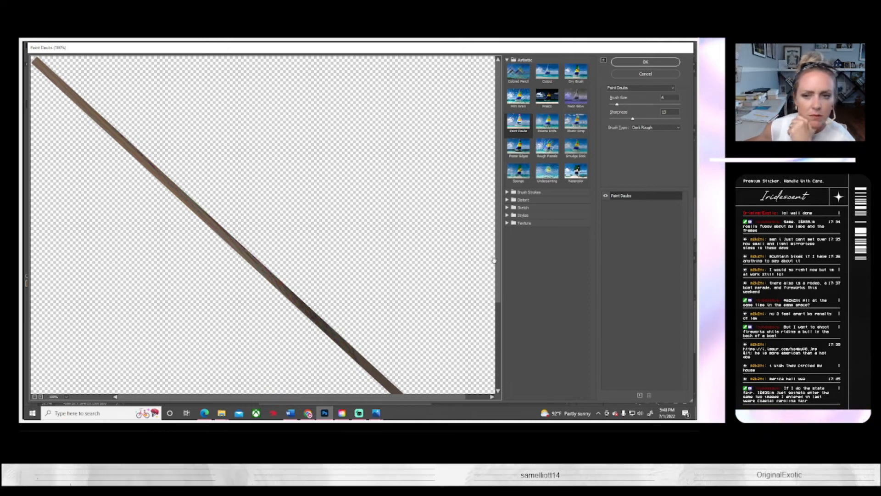
{"action": "left_click", "coordinate": [630, 61]}
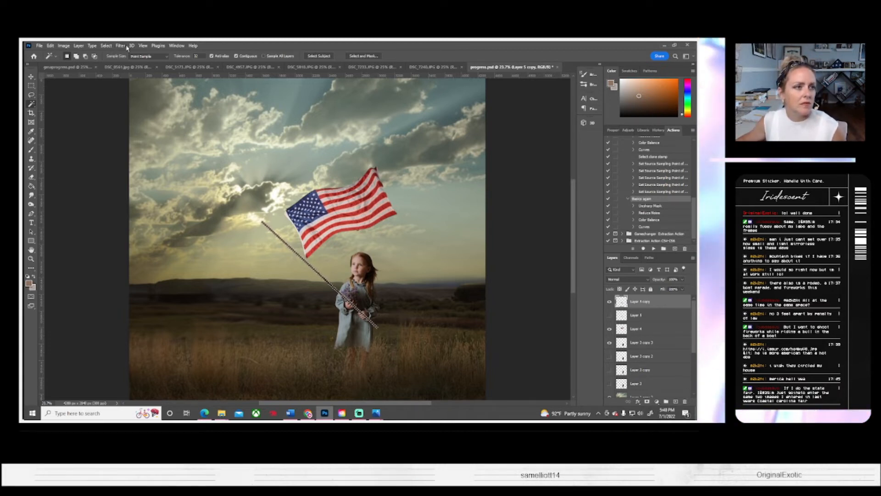
Step: Apply Lens Correction to the pole with a vertical perspective of about +46 and a horizontal perspective of about -37
{"action": "left_click", "coordinate": [143, 46]}
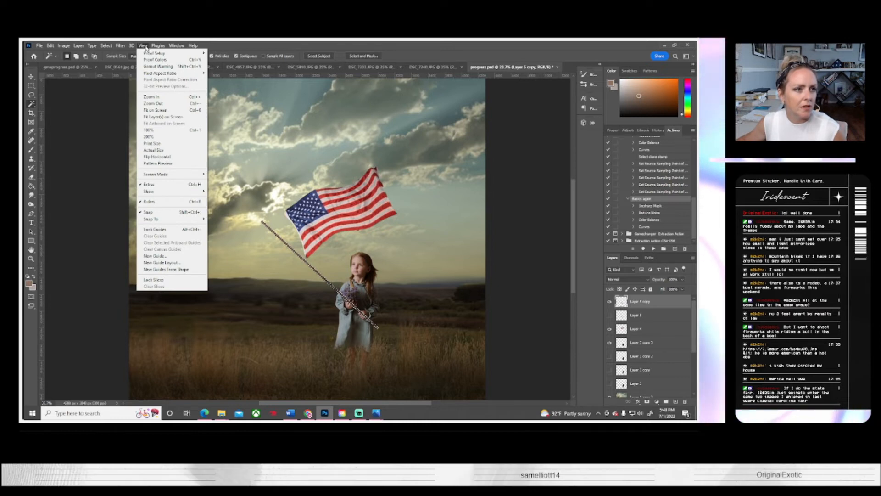
{"action": "mouse_move", "coordinate": [127, 48]}
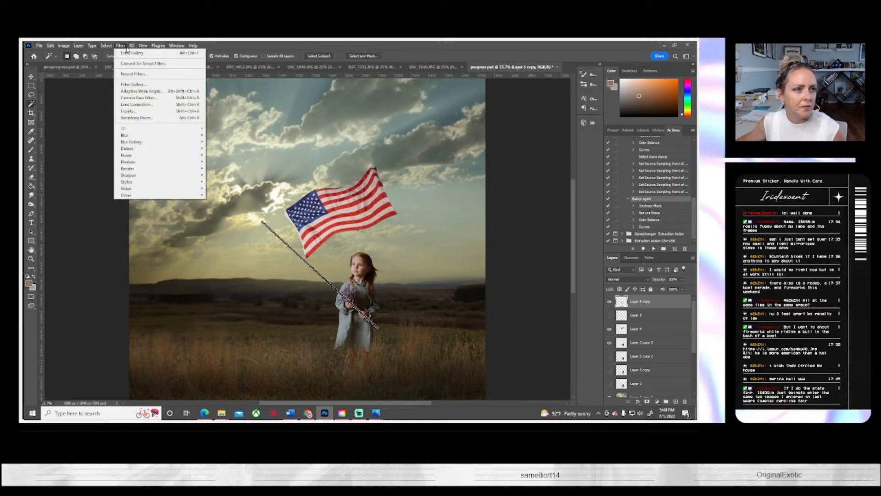
{"action": "left_click", "coordinate": [133, 106]}
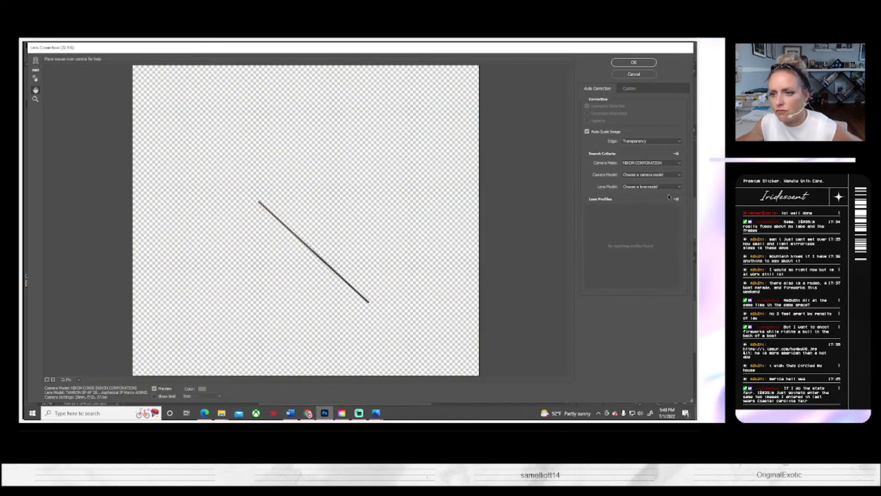
{"action": "left_click", "coordinate": [629, 88]}
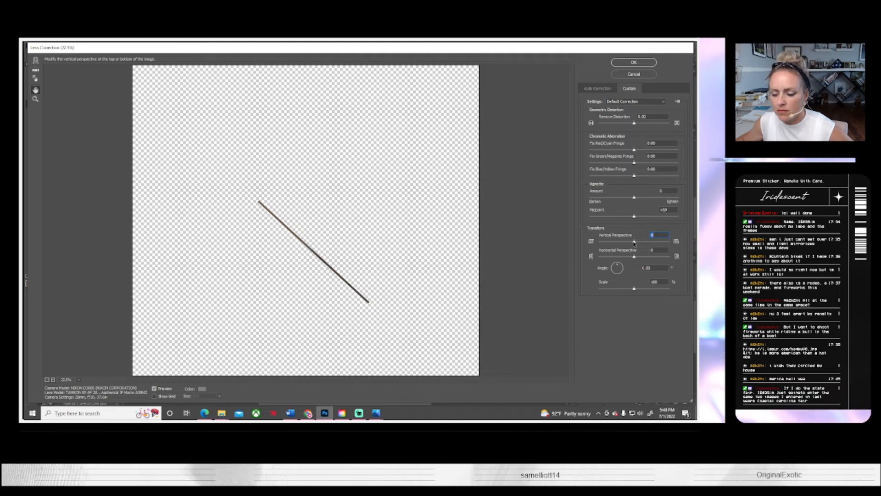
{"action": "left_click_drag", "start_coordinate": [635, 244], "coordinate": [651, 243]}
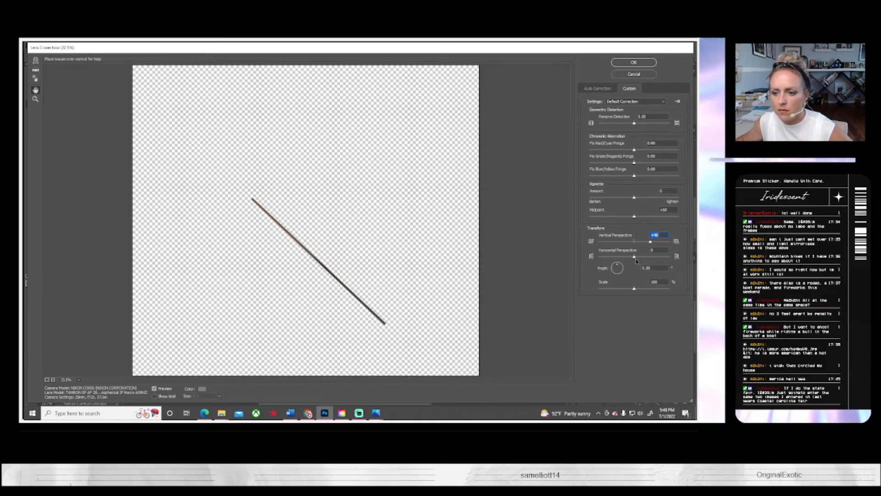
{"action": "left_click", "coordinate": [633, 258]}
{"action": "left_click_drag", "start_coordinate": [634, 258], "coordinate": [620, 257]}
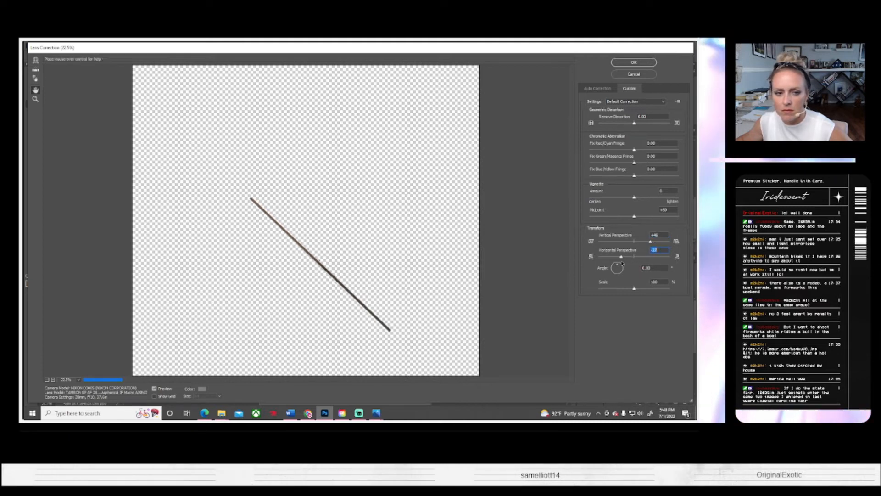
{"action": "left_click", "coordinate": [634, 62]}
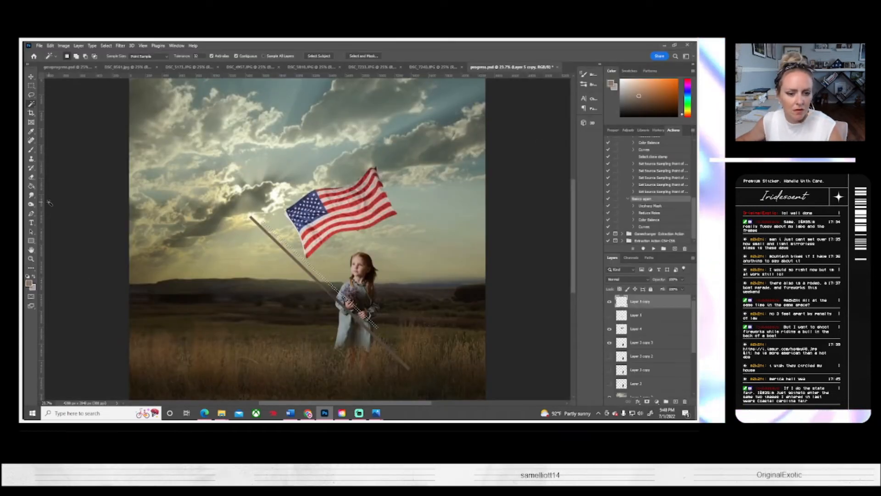
Step: Deselect the pole, scale it to about 70%, and position it from beside the flag down to the girl's hands
{"action": "key", "text": "ctrl+t"}
{"action": "left_click", "coordinate": [353, 179]}
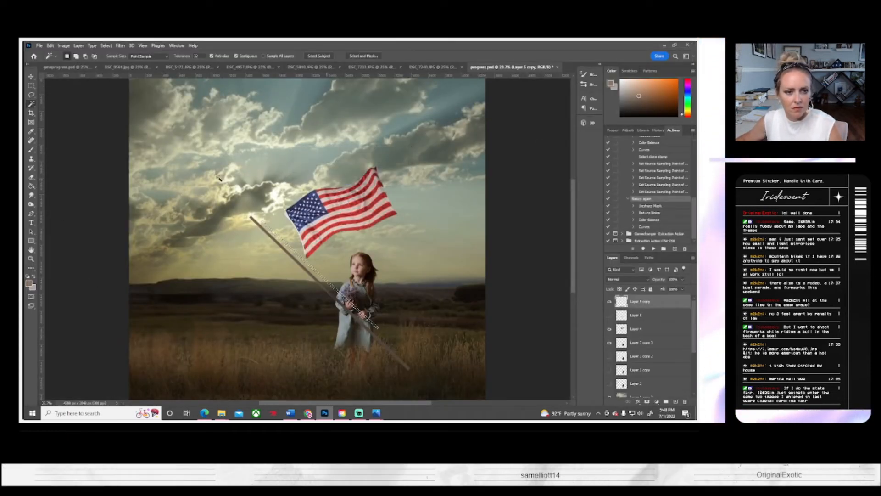
{"action": "left_click", "coordinate": [106, 46]}
{"action": "left_click", "coordinate": [116, 60]}
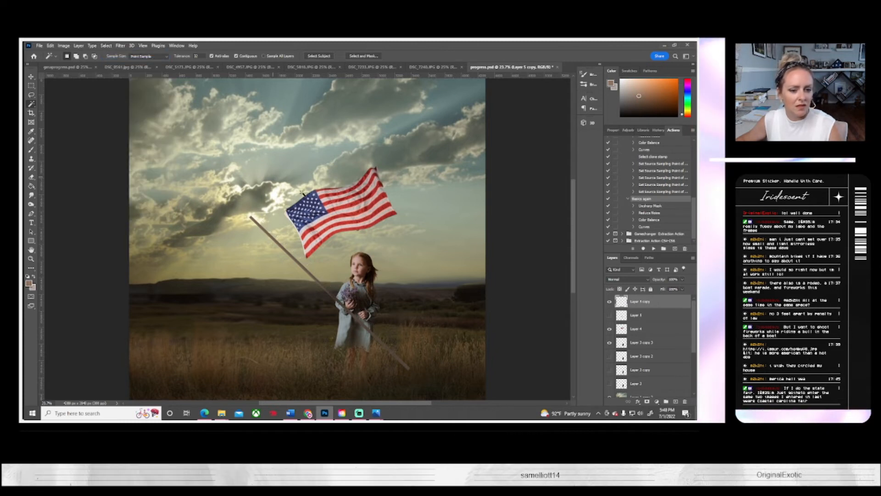
{"action": "key", "text": "ctrl+t"}
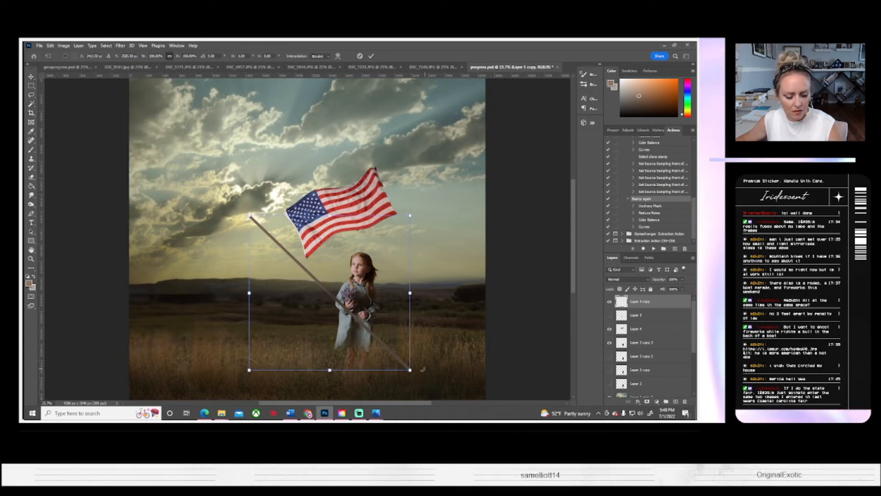
{"action": "left_click_drag", "start_coordinate": [410, 370], "coordinate": [367, 324]}
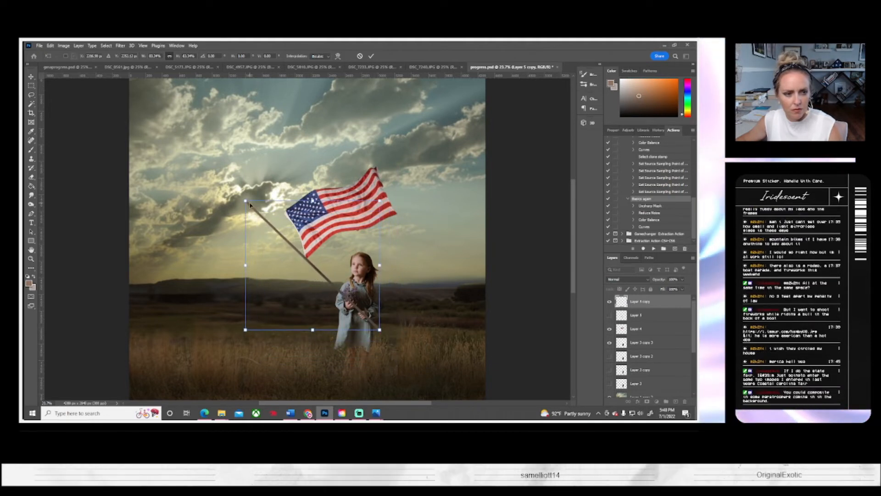
{"action": "left_click_drag", "start_coordinate": [250, 205], "coordinate": [257, 212]}
{"action": "left_click_drag", "start_coordinate": [316, 278], "coordinate": [322, 286]}
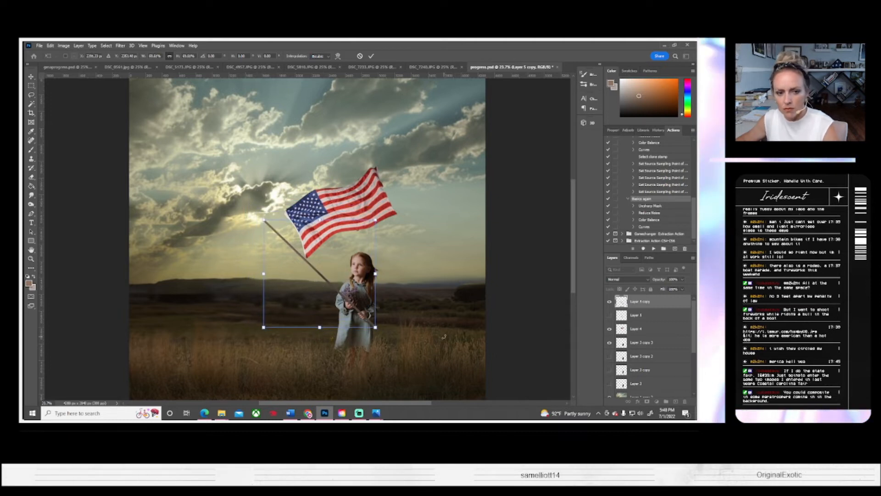
{"action": "key", "text": "Return"}
{"action": "key", "text": "w"}
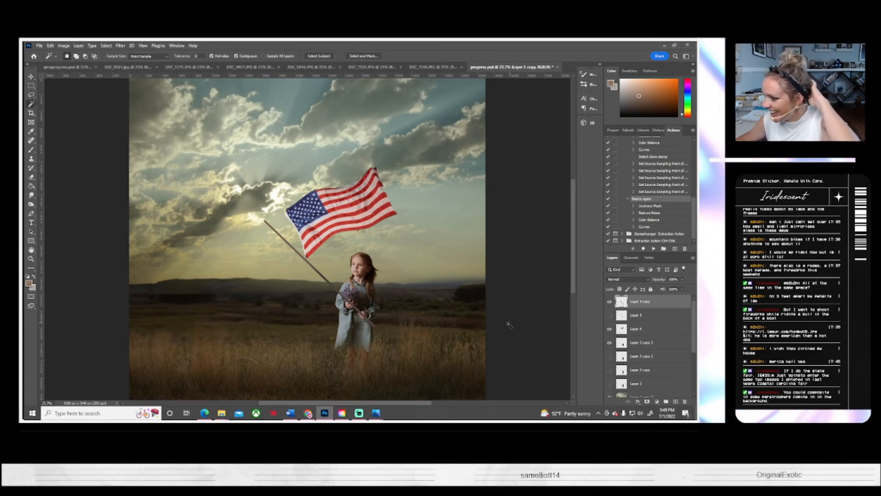
Step: Rotate the flag on Layer 4 about 2 degrees clockwise and shift it slightly so its lower corner overlaps the pole
{"action": "left_click", "coordinate": [609, 328]}
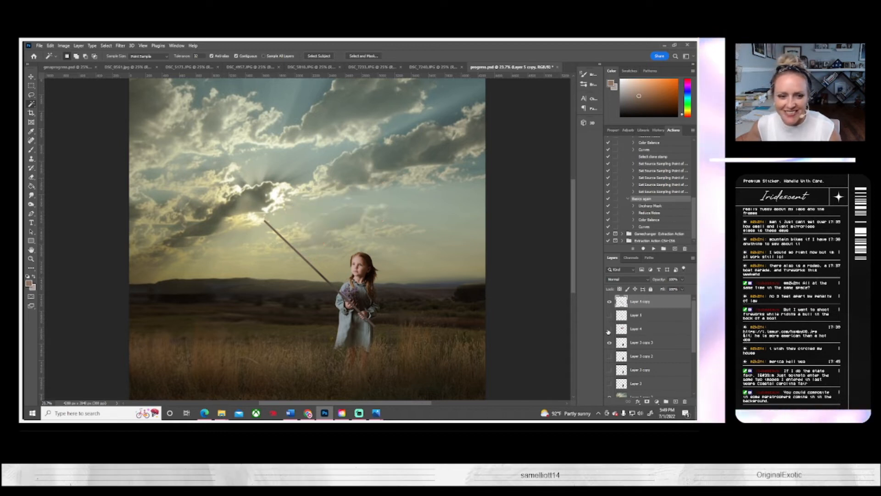
{"action": "left_click", "coordinate": [609, 328]}
{"action": "left_click", "coordinate": [638, 334]}
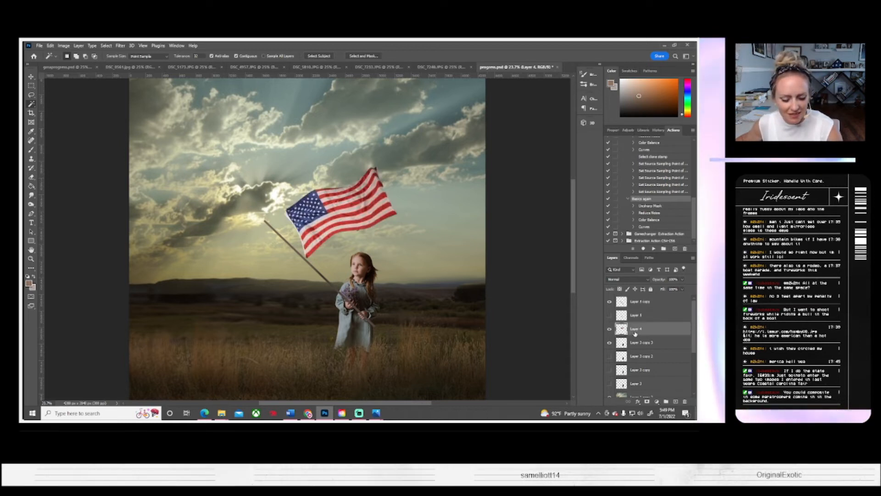
{"action": "key", "text": "ctrl+t"}
{"action": "left_click_drag", "start_coordinate": [425, 293], "coordinate": [434, 266]}
{"action": "left_click_drag", "start_coordinate": [373, 231], "coordinate": [352, 222]}
{"action": "left_click_drag", "start_coordinate": [416, 252], "coordinate": [404, 290]}
{"action": "left_click_drag", "start_coordinate": [355, 233], "coordinate": [370, 242]}
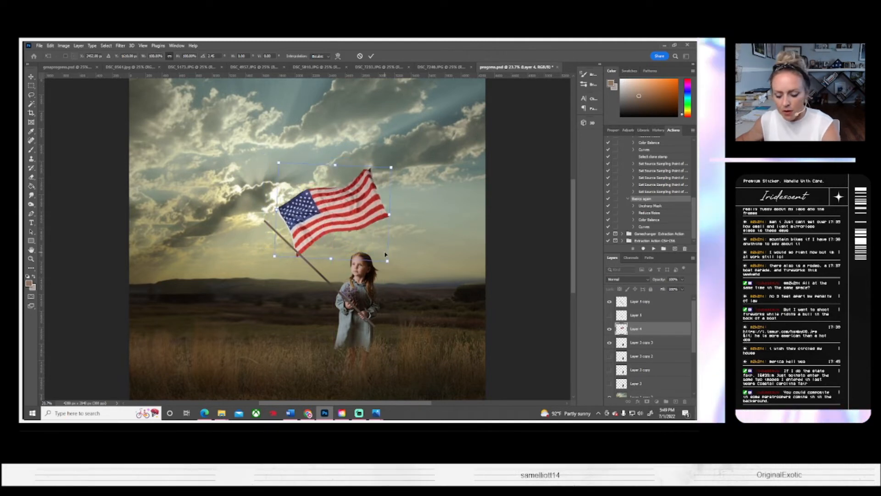
{"action": "key", "text": "Return"}
{"action": "key", "text": "w"}
Step: Rotate the pole on Layer 5 copy about 4 degrees clockwise, scale it to about 93%, and align it with the flag's edge
{"action": "left_click", "coordinate": [653, 300]}
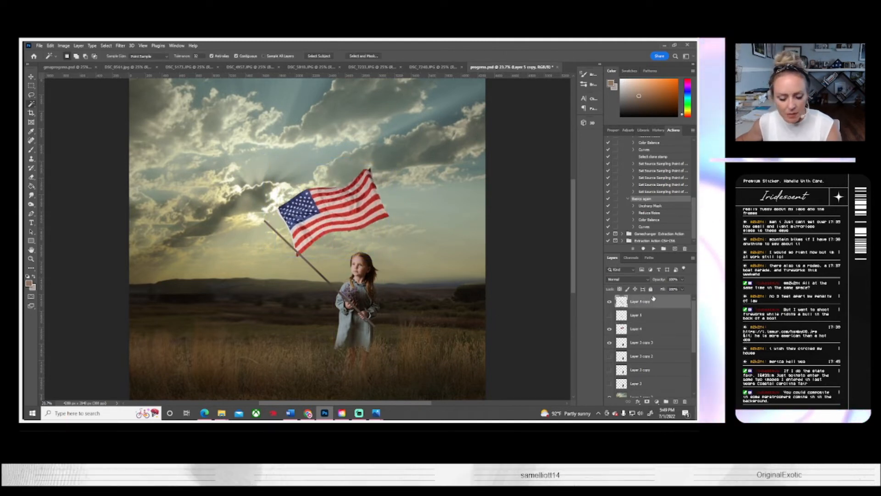
{"action": "key", "text": "ctrl+t"}
{"action": "left_click_drag", "start_coordinate": [375, 331], "coordinate": [356, 322]}
{"action": "left_click_drag", "start_coordinate": [361, 327], "coordinate": [363, 329]}
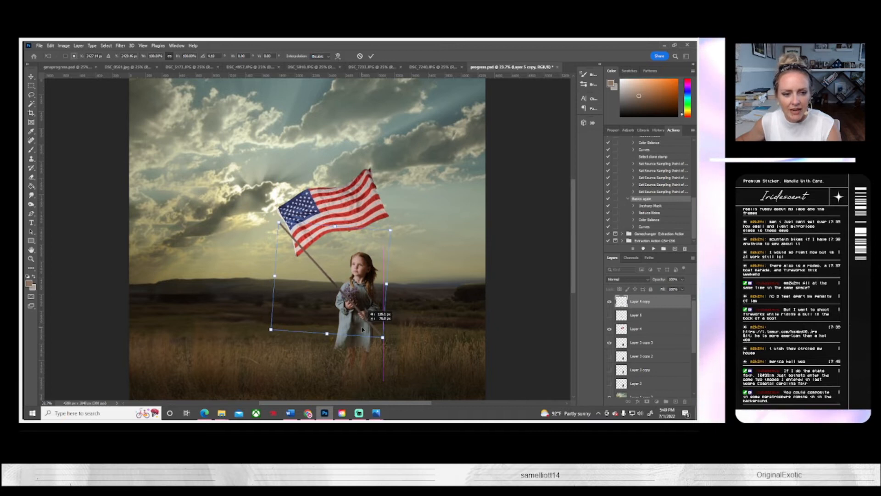
{"action": "left_click_drag", "start_coordinate": [278, 222], "coordinate": [297, 233]}
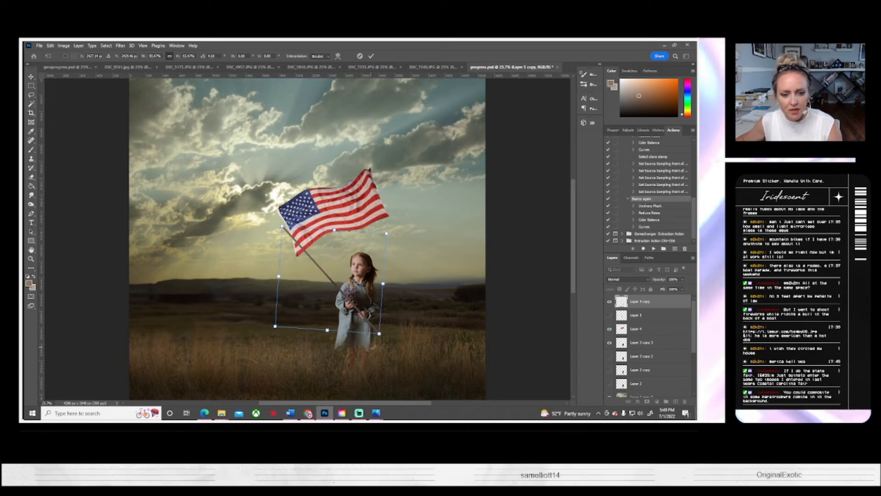
{"action": "key", "text": "Return"}
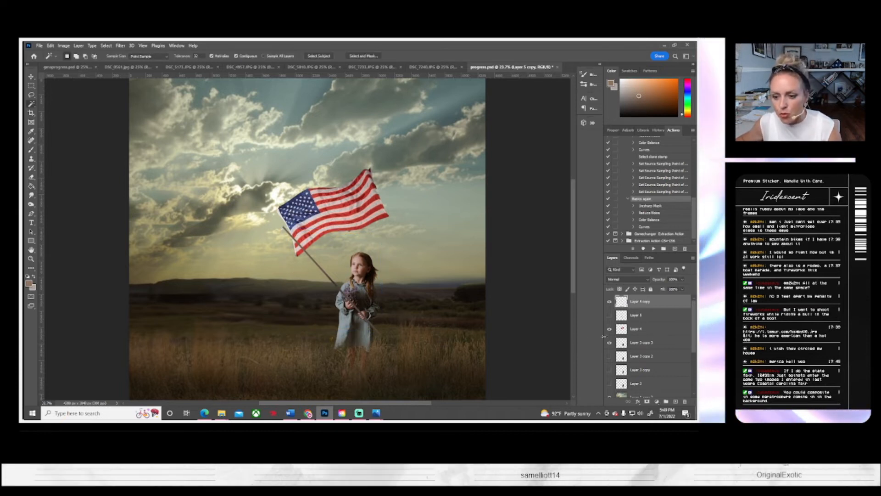
Step: Rotate the flag on Layer 4 about 12 degrees counterclockwise and move it so its hoist edge follows the pole
{"action": "left_click", "coordinate": [635, 329]}
{"action": "left_click", "coordinate": [31, 77]}
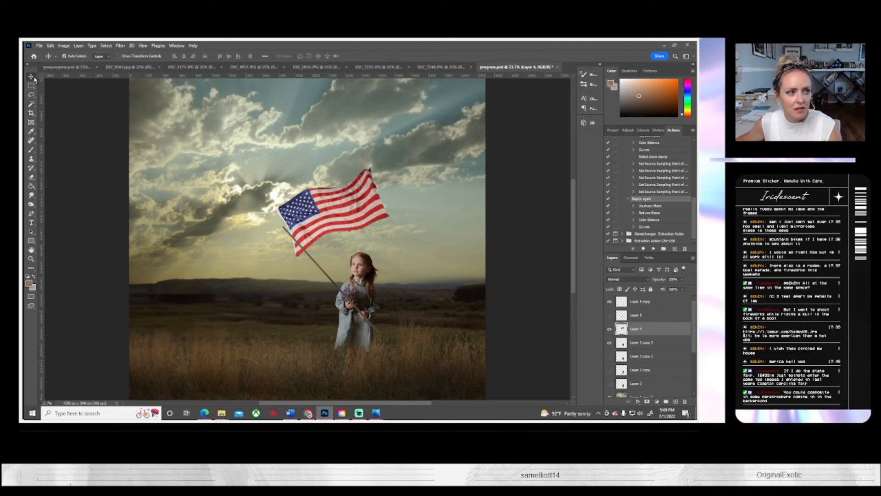
{"action": "left_click_drag", "start_coordinate": [364, 220], "coordinate": [429, 272]}
{"action": "key", "text": "ctrl+t"}
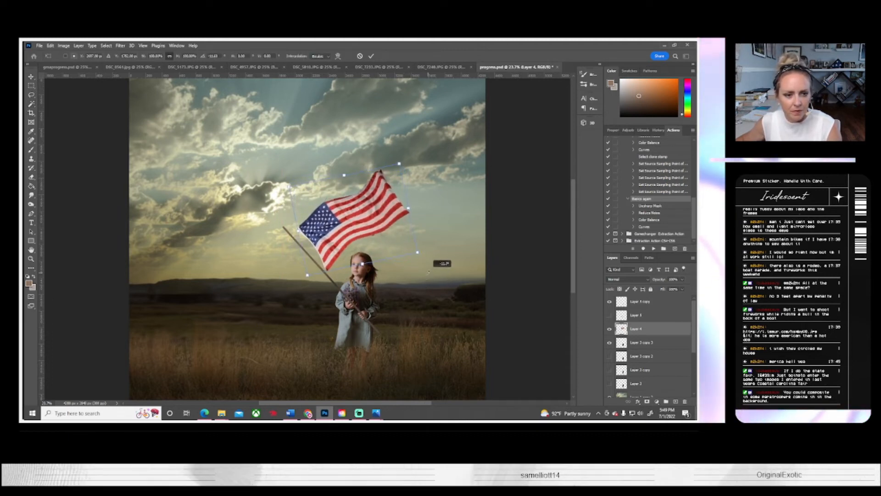
{"action": "left_click_drag", "start_coordinate": [339, 232], "coordinate": [333, 227]}
Step: Warp the flag's star-field edge outward so its upper corner meets the tip of the pole
{"action": "left_click", "coordinate": [51, 45]}
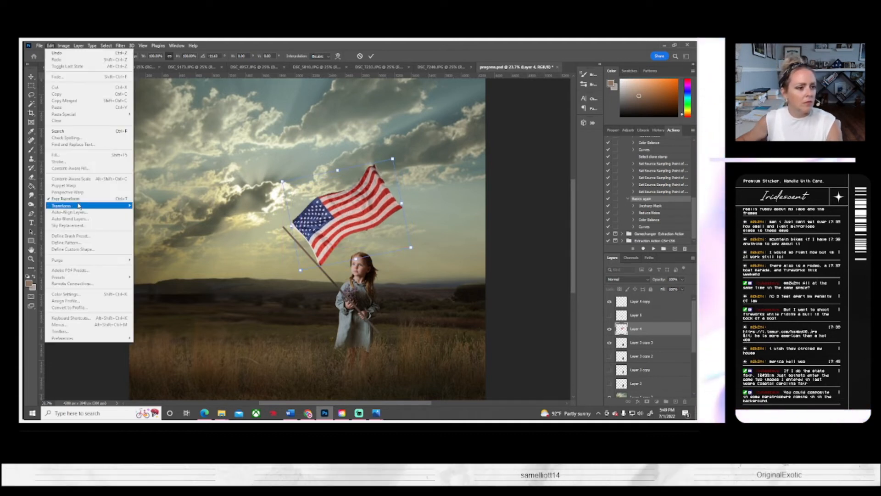
{"action": "mouse_move", "coordinate": [79, 205]}
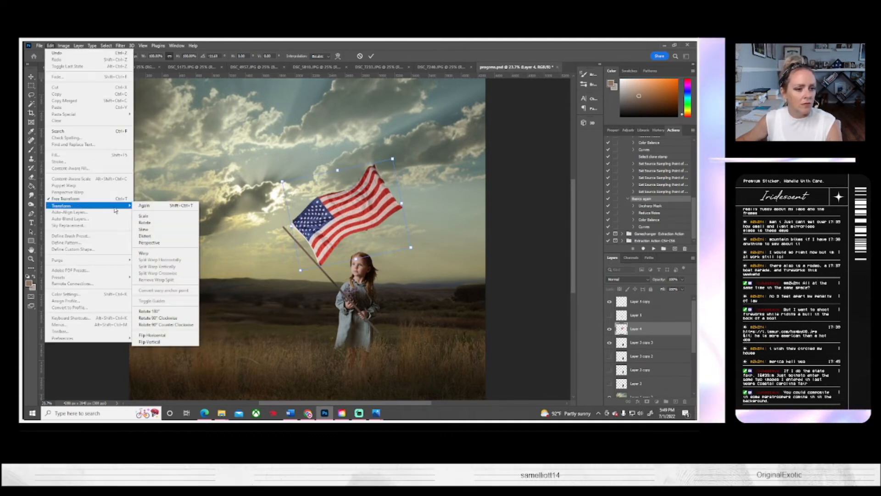
{"action": "left_click", "coordinate": [160, 253]}
{"action": "left_click_drag", "start_coordinate": [288, 213], "coordinate": [270, 220]}
{"action": "left_click_drag", "start_coordinate": [283, 184], "coordinate": [282, 197]}
{"action": "key", "text": "Return"}
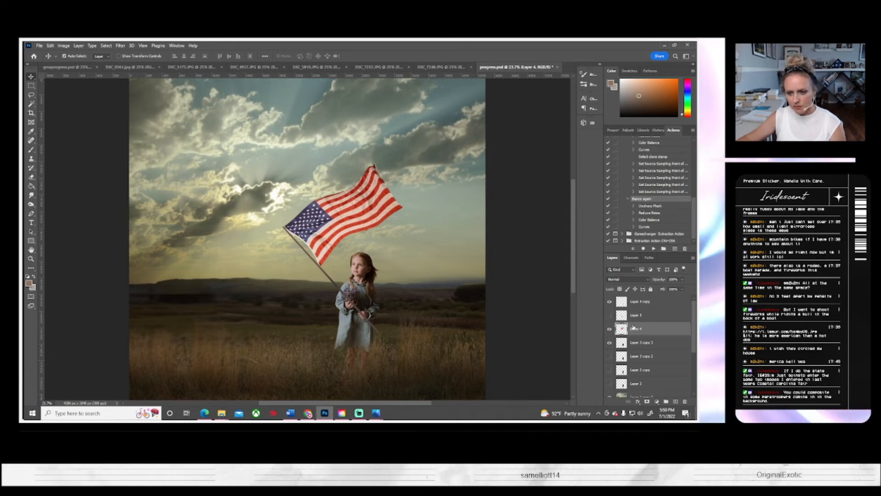
Step: Darken the pole on Layer 5 copy around the girl's hands with a small Burn brush at about 42% exposure
{"action": "left_click", "coordinate": [638, 301]}
{"action": "left_click", "coordinate": [31, 204]}
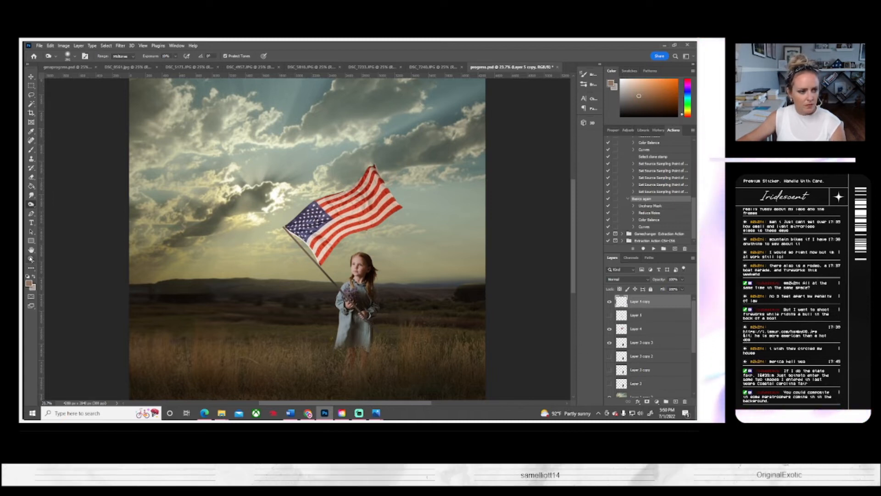
{"action": "left_click", "coordinate": [31, 259]}
{"action": "left_click", "coordinate": [350, 304]}
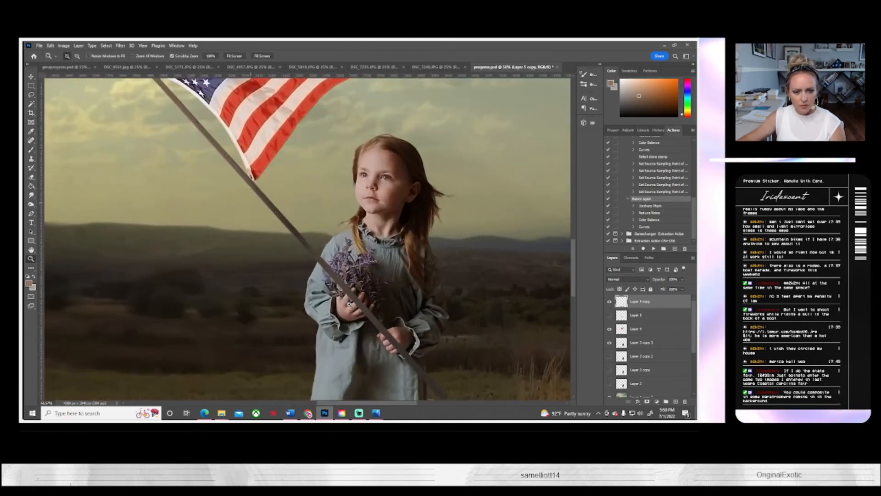
{"action": "left_click", "coordinate": [349, 304]}
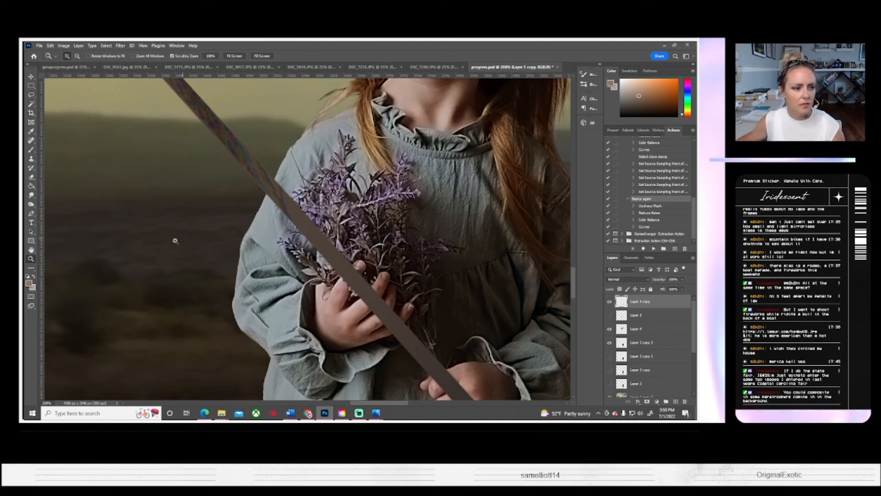
{"action": "left_click", "coordinate": [31, 204]}
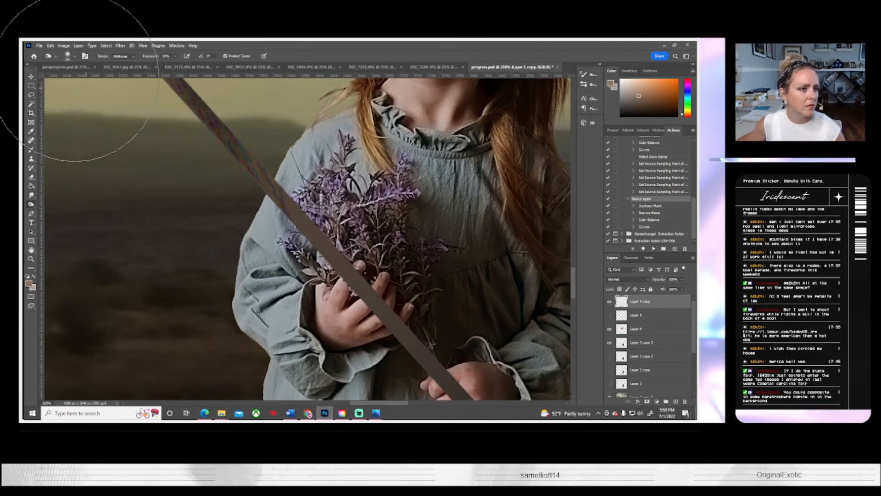
{"action": "left_click", "coordinate": [71, 55]}
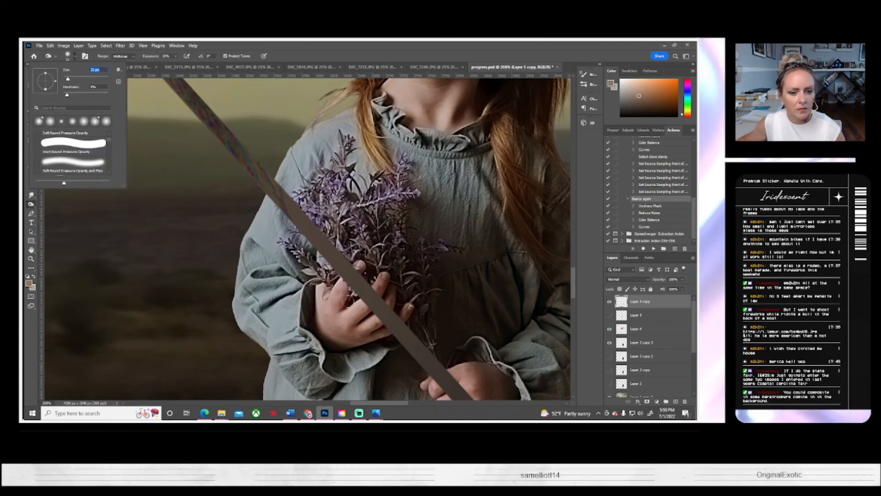
{"action": "left_click", "coordinate": [175, 56]}
{"action": "left_click", "coordinate": [192, 64]}
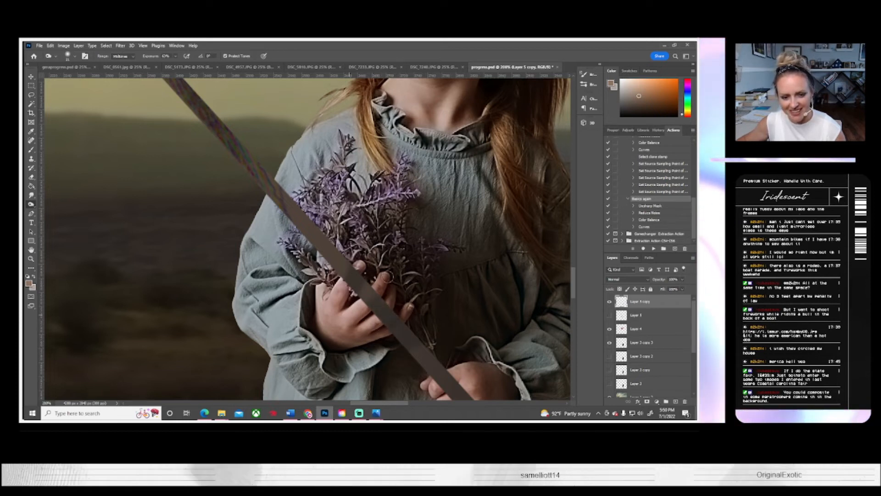
{"action": "scroll", "coordinate": [451, 355], "scroll_direction": "down", "scroll_amount": 3}
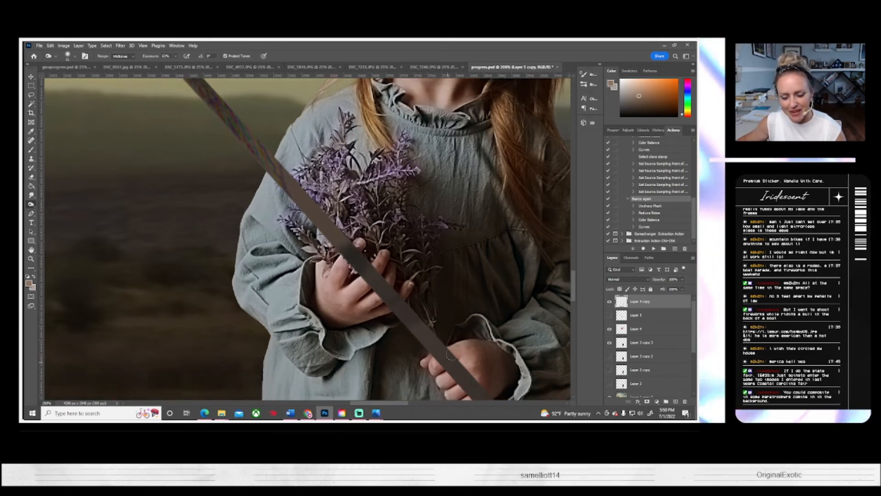
{"action": "scroll", "coordinate": [451, 355], "scroll_direction": "down", "scroll_amount": 4}
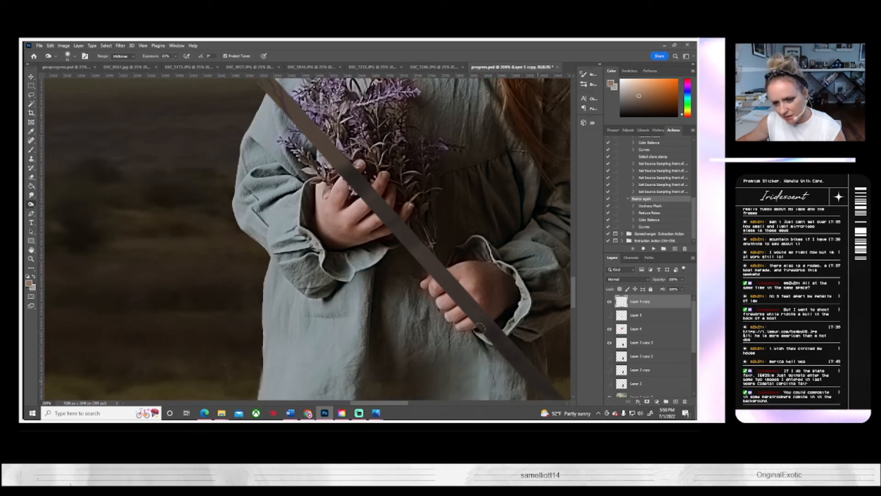
Step: Erase the part of the pole covering the girl's lower hand on Layer 5 copy with a small soft eraser
{"action": "left_click", "coordinate": [30, 177]}
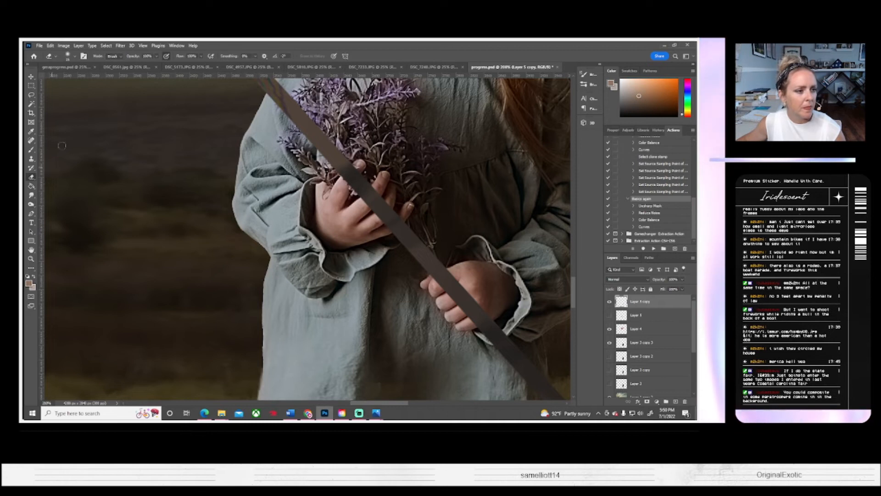
{"action": "left_click", "coordinate": [74, 56]}
{"action": "left_click_drag", "start_coordinate": [68, 79], "coordinate": [66, 80]}
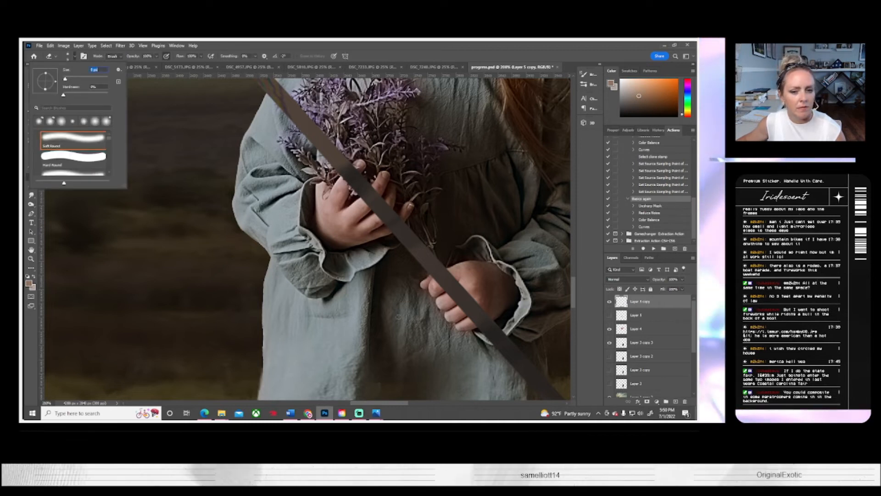
{"action": "left_click", "coordinate": [433, 282]}
{"action": "left_click_drag", "start_coordinate": [433, 281], "coordinate": [445, 271]}
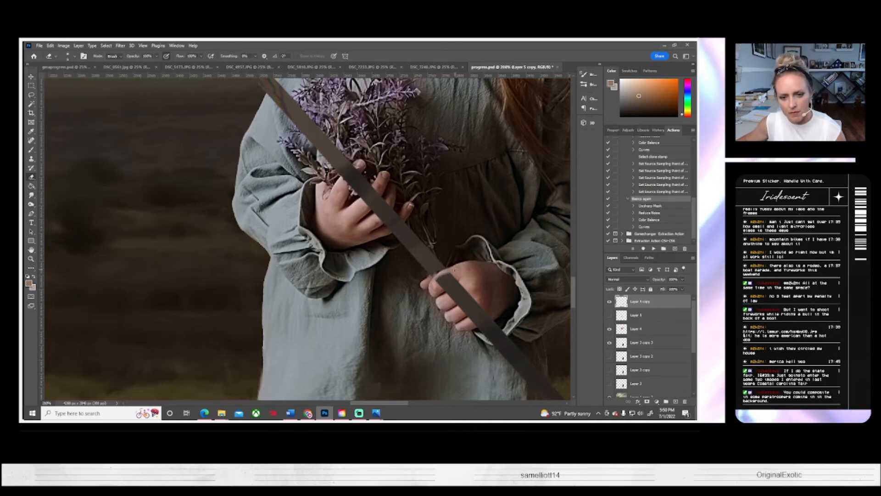
{"action": "key", "text": "ctrl+z"}
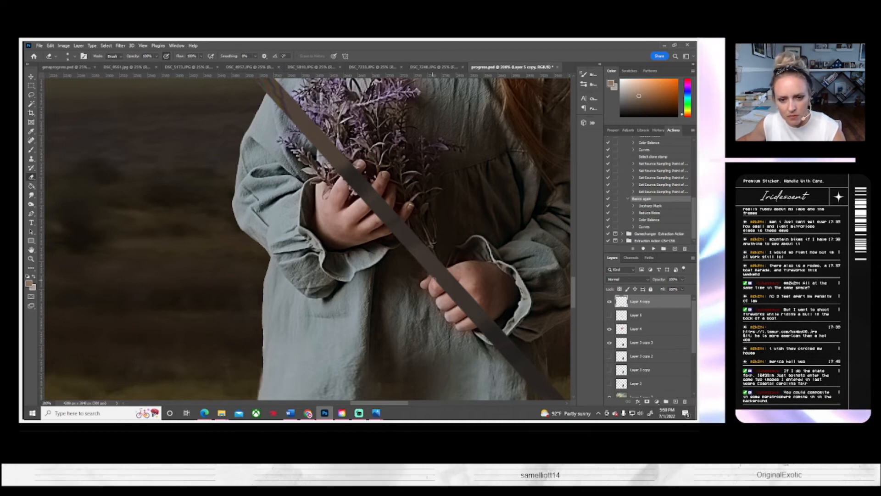
{"action": "left_click_drag", "start_coordinate": [434, 280], "coordinate": [445, 274]}
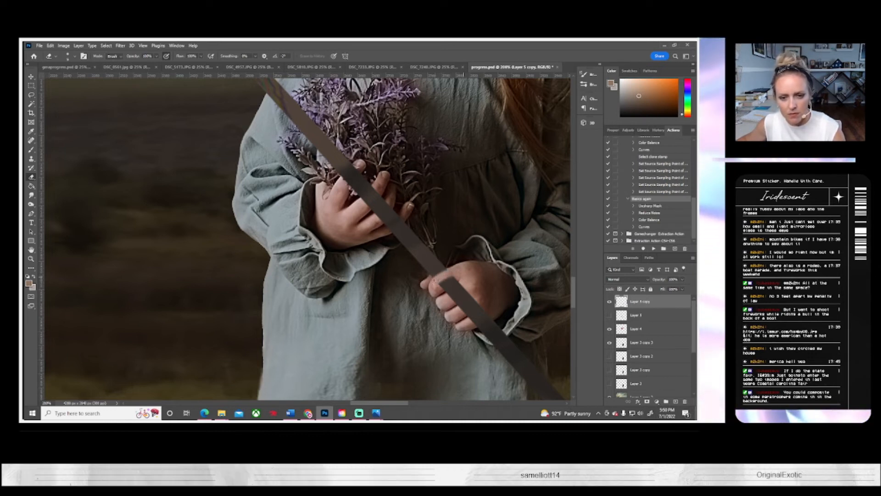
{"action": "left_click", "coordinate": [609, 304]}
{"action": "left_click", "coordinate": [610, 304]}
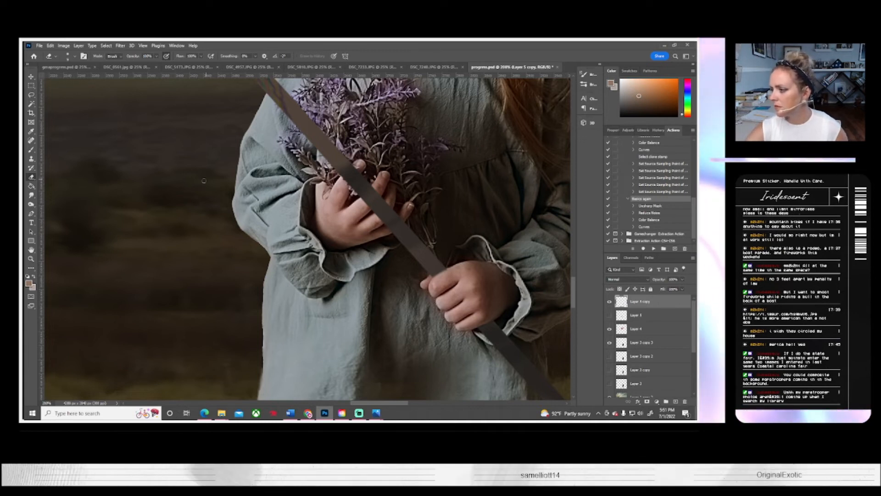
Step: Erase the pole over the upper hand's fingers and the lavender sprig with an even smaller soft eraser, comparing with the layer hidden
{"action": "left_click", "coordinate": [74, 57]}
{"action": "left_click", "coordinate": [65, 79]}
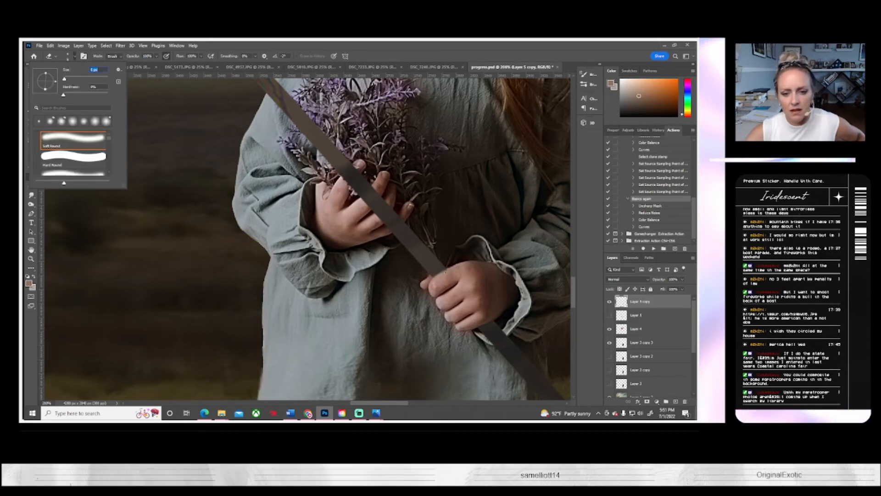
{"action": "key", "text": "Return"}
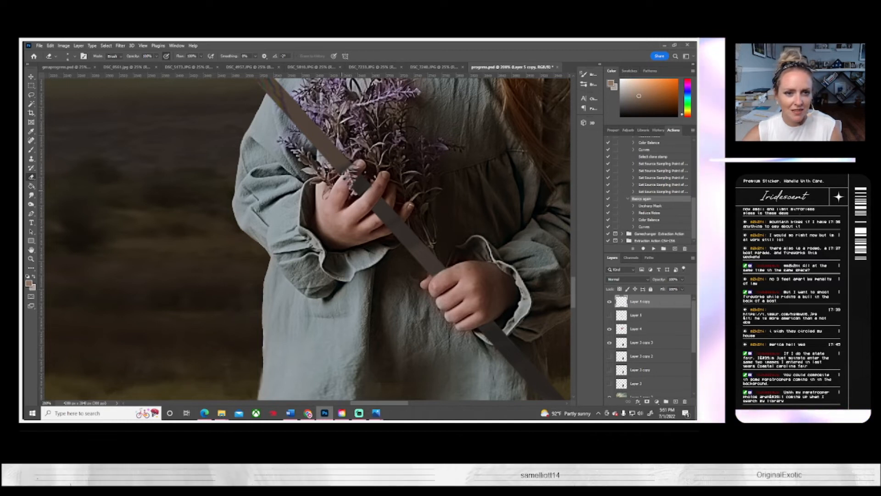
{"action": "left_click", "coordinate": [609, 301]}
{"action": "left_click", "coordinate": [609, 301]}
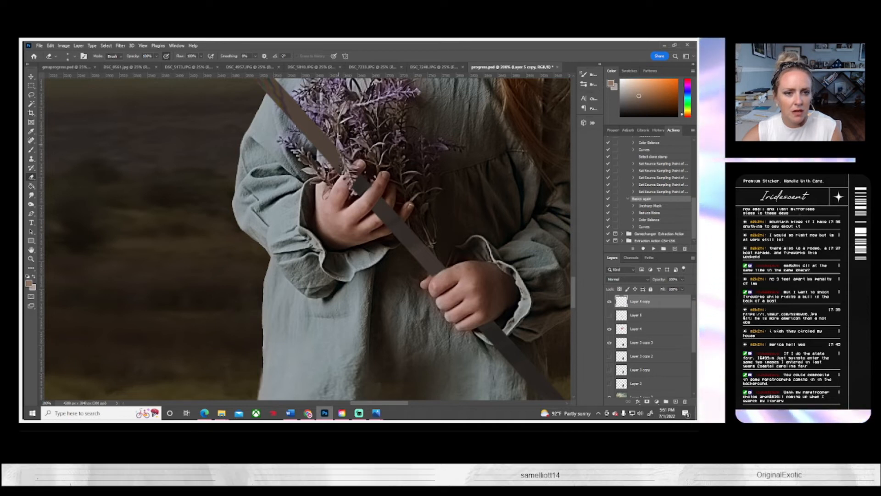
{"action": "left_click", "coordinate": [610, 301]}
{"action": "left_click", "coordinate": [609, 301]}
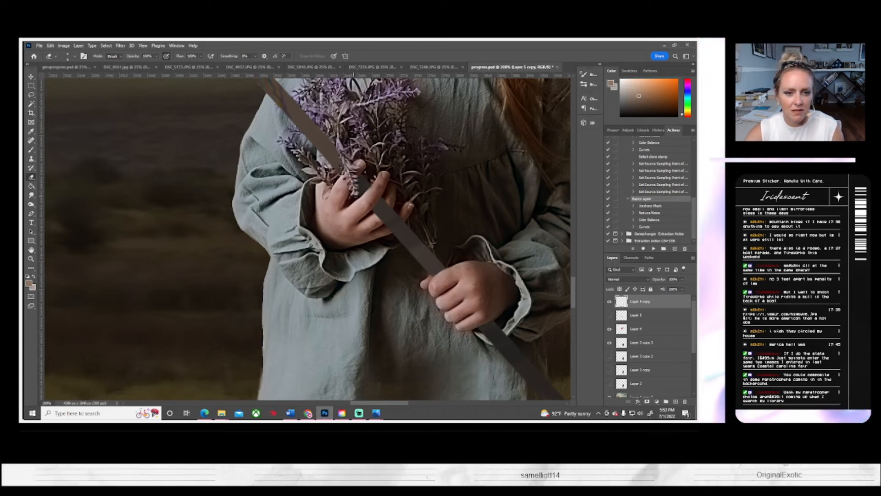
{"action": "left_click", "coordinate": [610, 302]}
{"action": "left_click", "coordinate": [609, 302]}
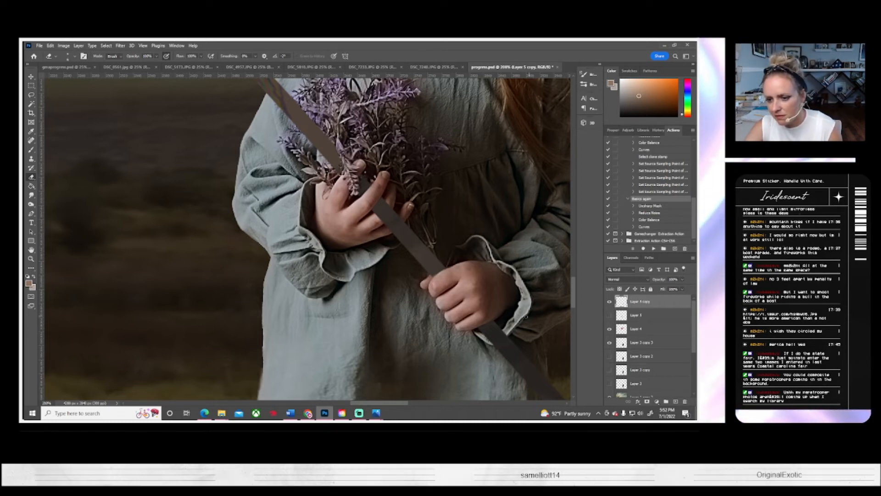
Step: Examine the hands and pole up close and in the whole composite, with Layer 3 copy 3 active for burning
{"action": "left_click_drag", "start_coordinate": [514, 317], "coordinate": [423, 265]}
{"action": "key", "text": "o"}
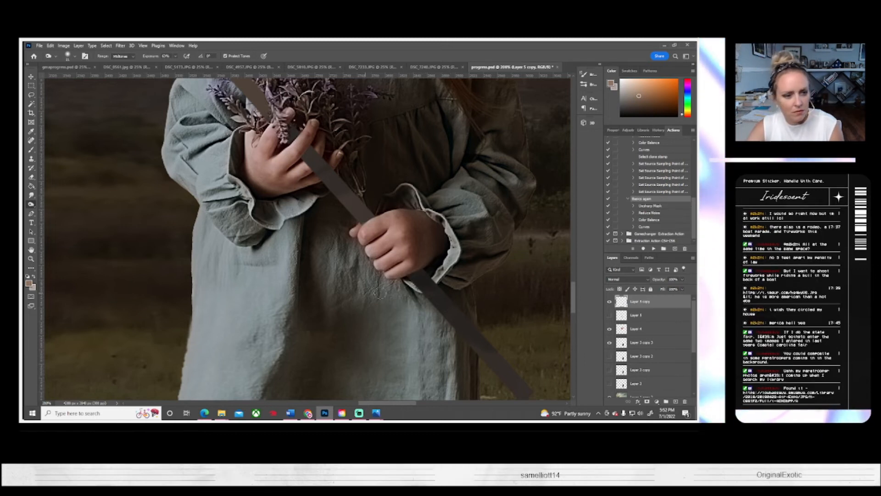
{"action": "left_click", "coordinate": [636, 343]}
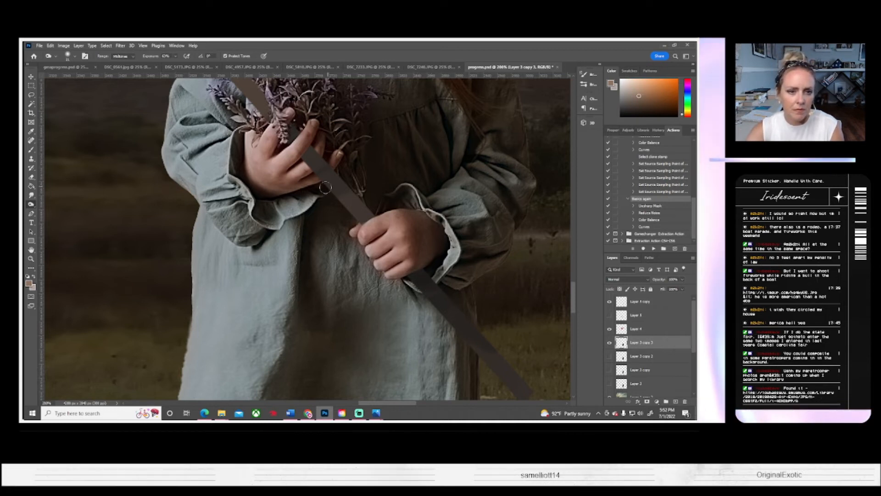
{"action": "left_click", "coordinate": [31, 259]}
{"action": "left_click", "coordinate": [236, 56]}
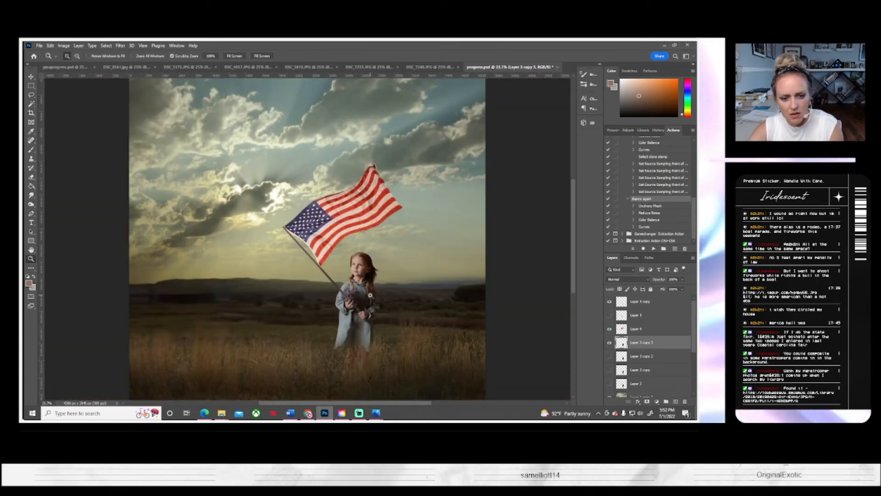
{"action": "mouse_move", "coordinate": [341, 294]}
{"action": "left_mouse_down"}
{"action": "mouse_move", "coordinate": [405, 330]}
{"action": "mouse_move", "coordinate": [296, 226]}
{"action": "left_mouse_up"}
{"action": "left_click", "coordinate": [31, 204]}
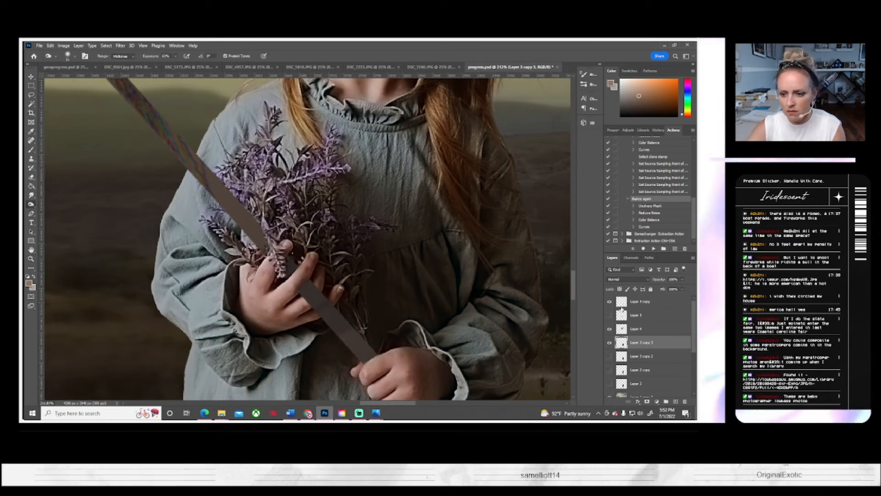
Step: Select the pole's shape on Layer 5 copy by picking the surrounding transparent area with the Magic Wand and inverting the selection
{"action": "left_click", "coordinate": [635, 301]}
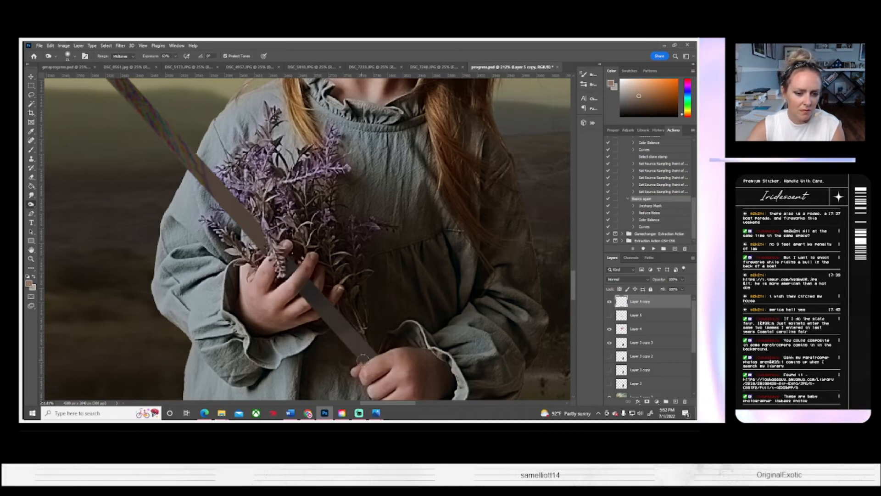
{"action": "left_click", "coordinate": [31, 104]}
{"action": "key", "text": "ctrl+plus"}
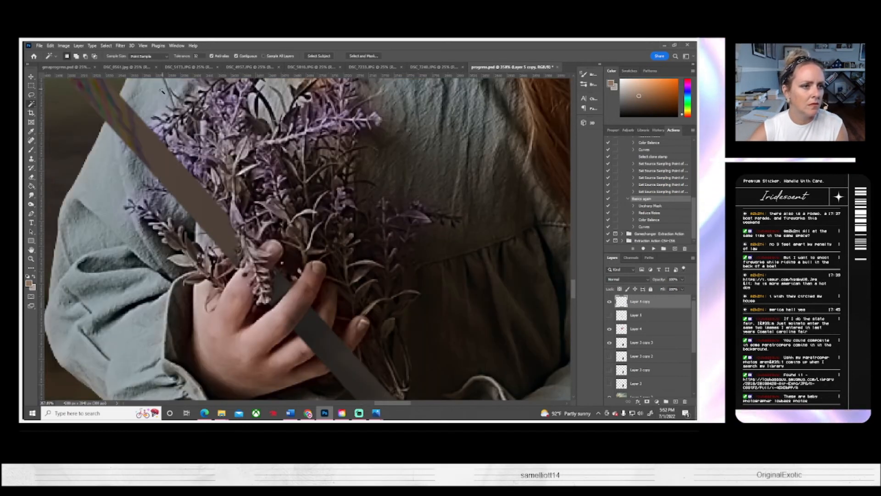
{"action": "left_click", "coordinate": [162, 91]}
{"action": "left_click", "coordinate": [106, 45]}
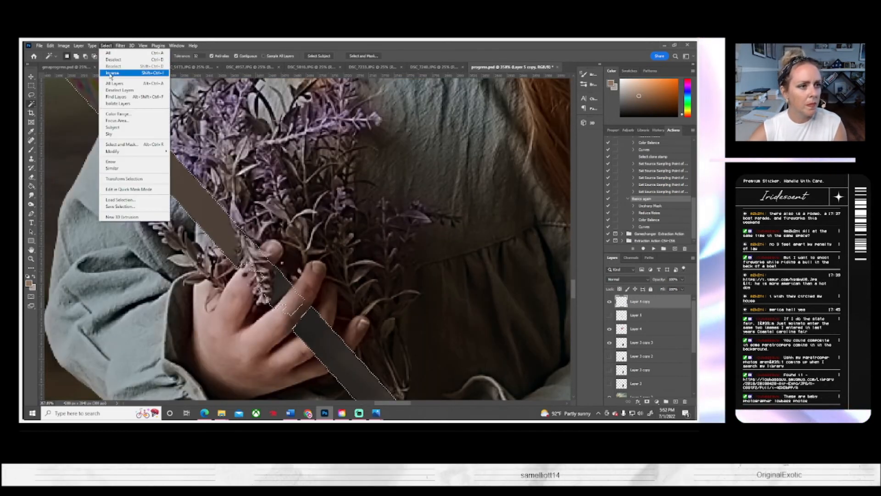
{"action": "left_click", "coordinate": [110, 73]}
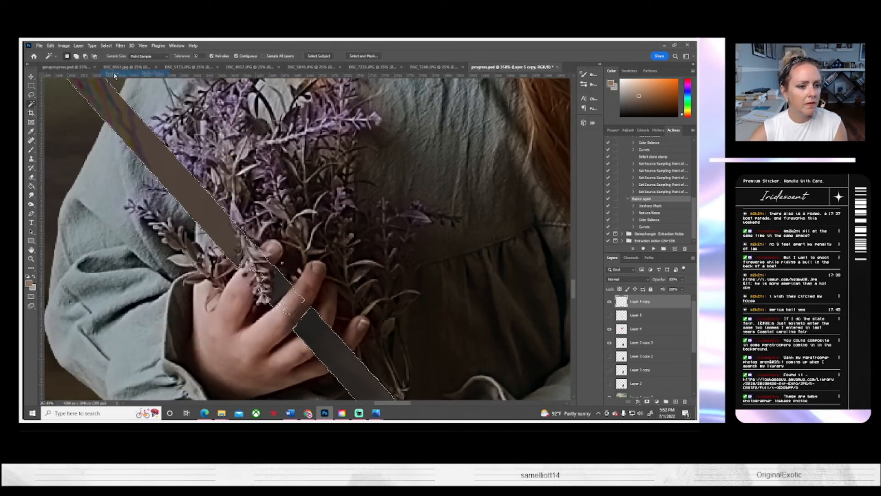
Step: Burn the selected pole darker between the hands and below the lower hand at a slightly higher exposure, and deselect it
{"action": "left_click", "coordinate": [31, 203]}
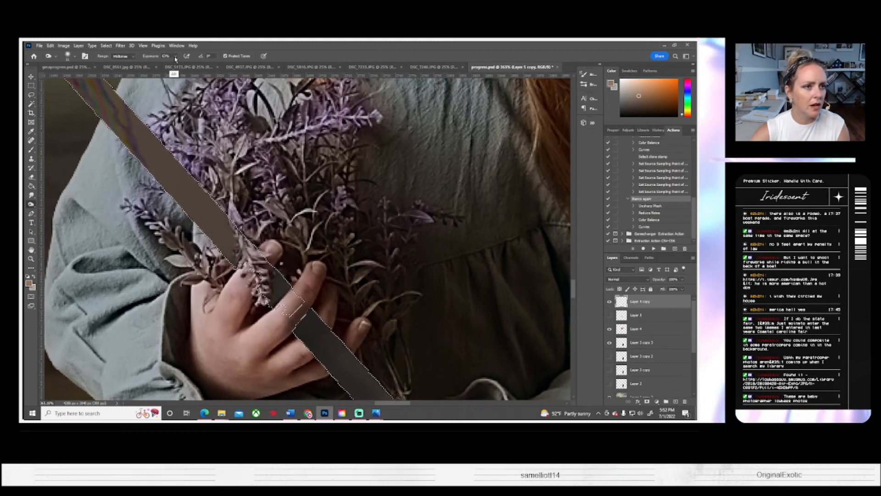
{"action": "left_click", "coordinate": [175, 56]}
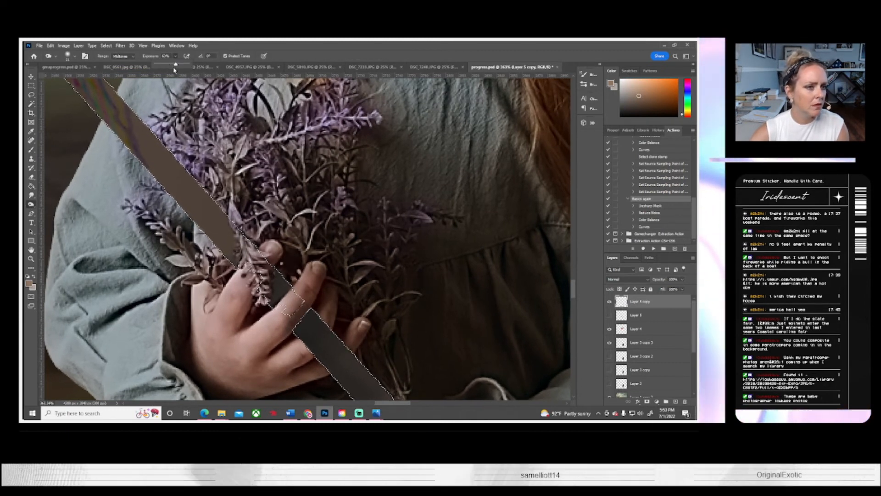
{"action": "left_click_drag", "start_coordinate": [175, 67], "coordinate": [178, 67]}
{"action": "left_click", "coordinate": [313, 316]}
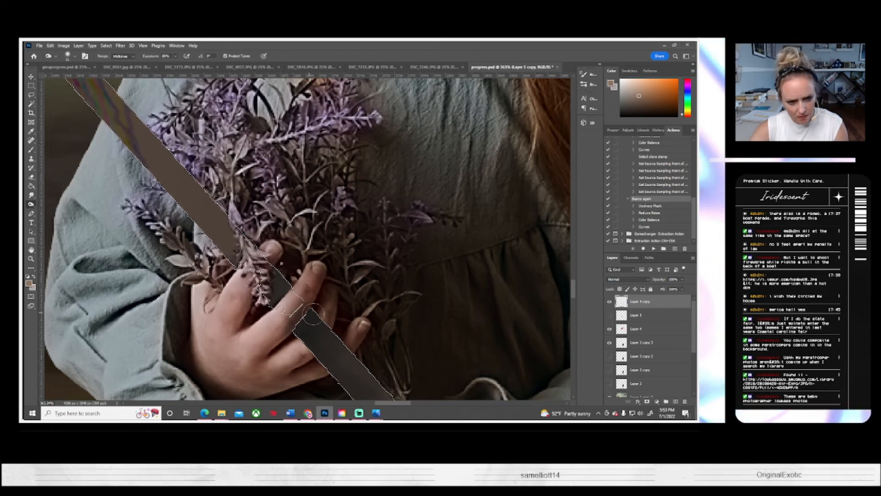
{"action": "left_click_drag", "start_coordinate": [416, 381], "coordinate": [407, 220]}
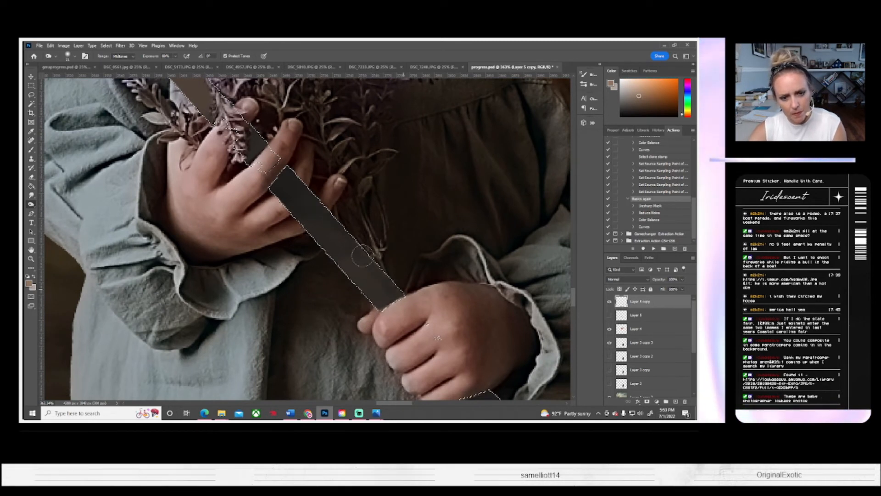
{"action": "mouse_move", "coordinate": [476, 352]}
{"action": "left_mouse_down"}
{"action": "mouse_move", "coordinate": [423, 278]}
{"action": "mouse_move", "coordinate": [361, 224]}
{"action": "left_mouse_up"}
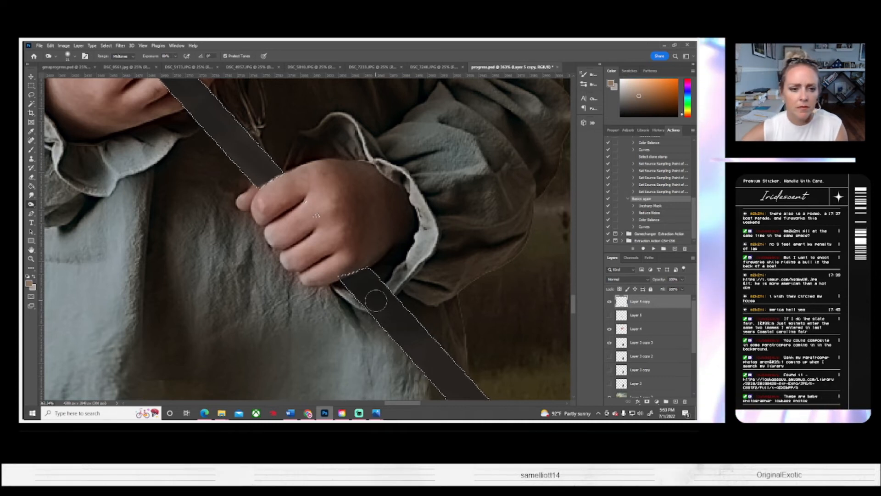
{"action": "key", "text": "z"}
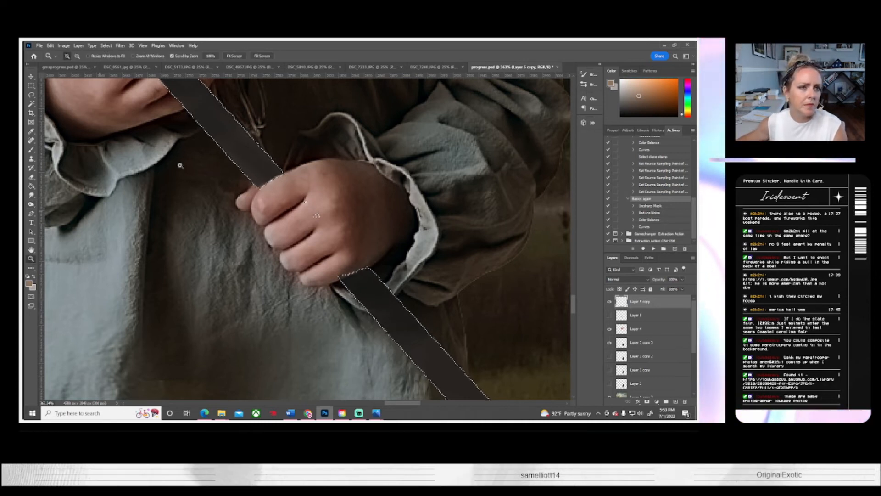
{"action": "key", "text": "ctrl+0"}
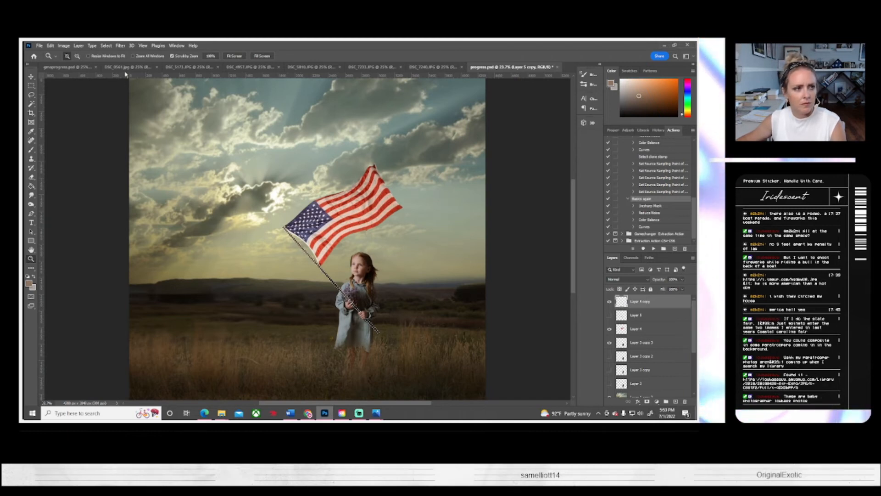
{"action": "left_click", "coordinate": [106, 46]}
{"action": "left_click", "coordinate": [114, 61]}
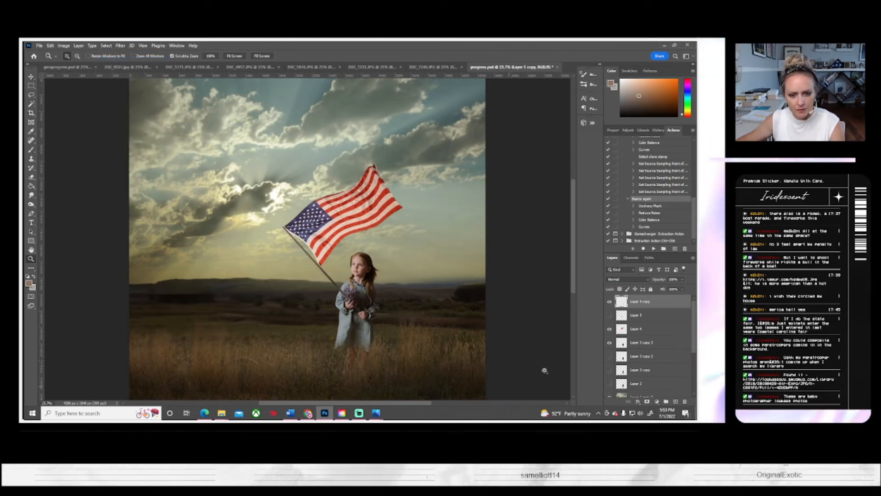
Step: Make the girl's layer, Layer 3 copy 3, the active layer for an image adjustment
{"action": "key", "text": "alt+bracketleft"}
{"action": "key", "text": "alt+bracketleft"}
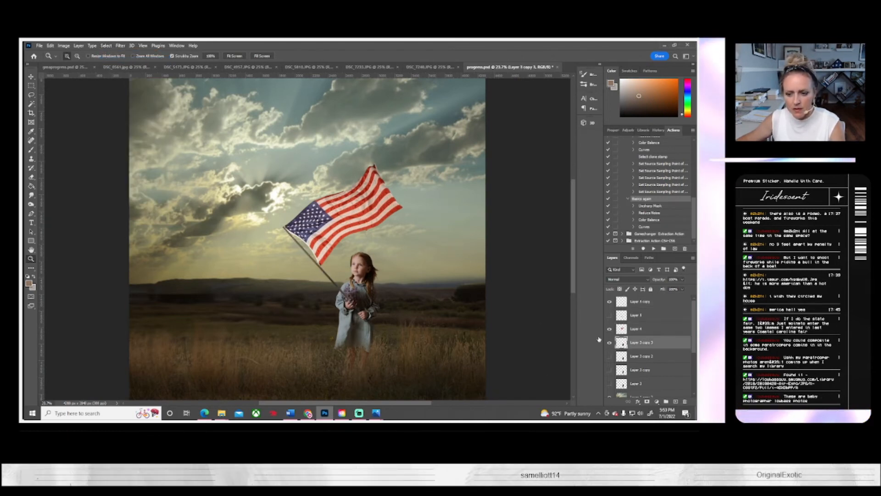
{"action": "left_click", "coordinate": [63, 45]}
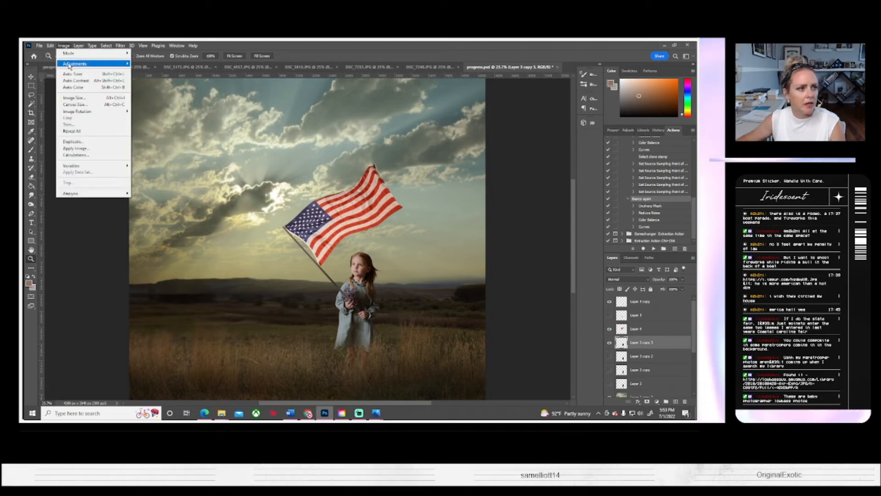
{"action": "mouse_move", "coordinate": [70, 66]}
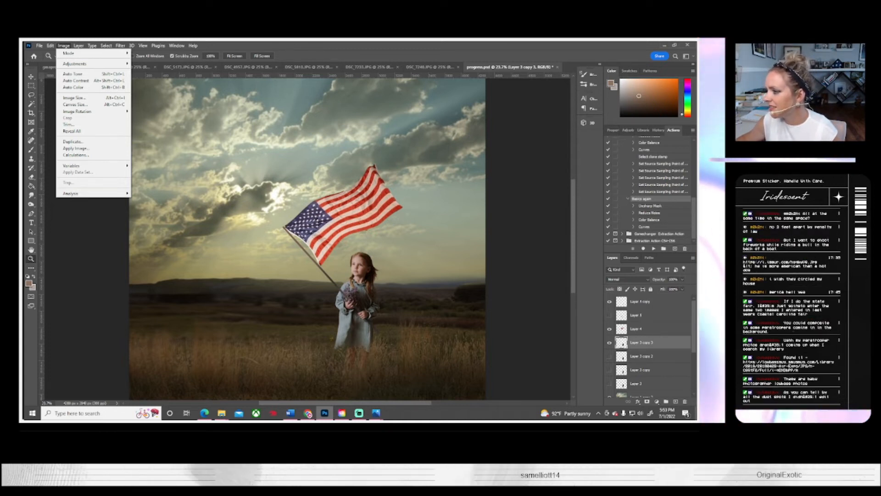
Step: Switch to the web browser to view the paratrooper photo with the American flag, and return to the composite
{"action": "key", "text": "alt+Tab"}
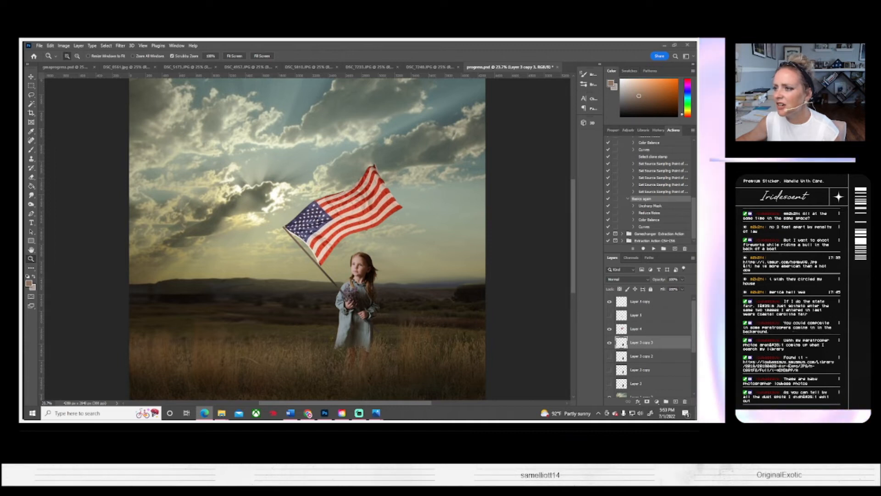
{"action": "left_click_drag", "start_coordinate": [695, 124], "coordinate": [364, 87]}
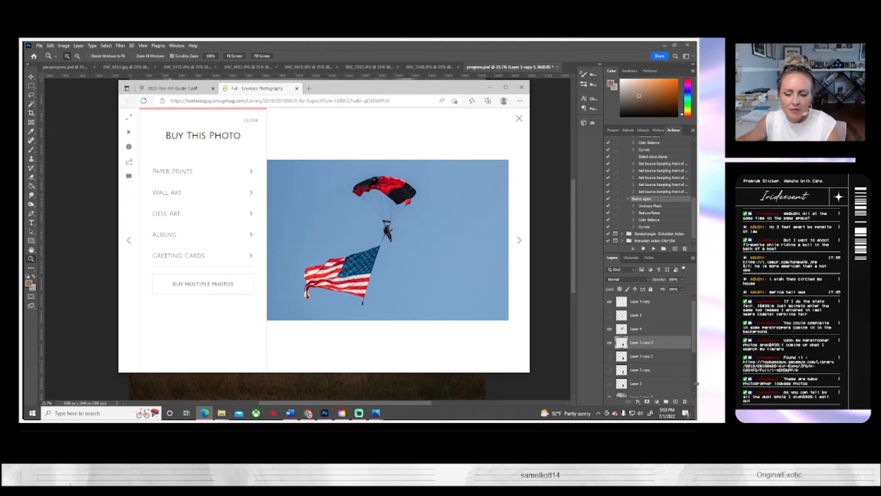
{"action": "key", "text": "alt+Tab"}
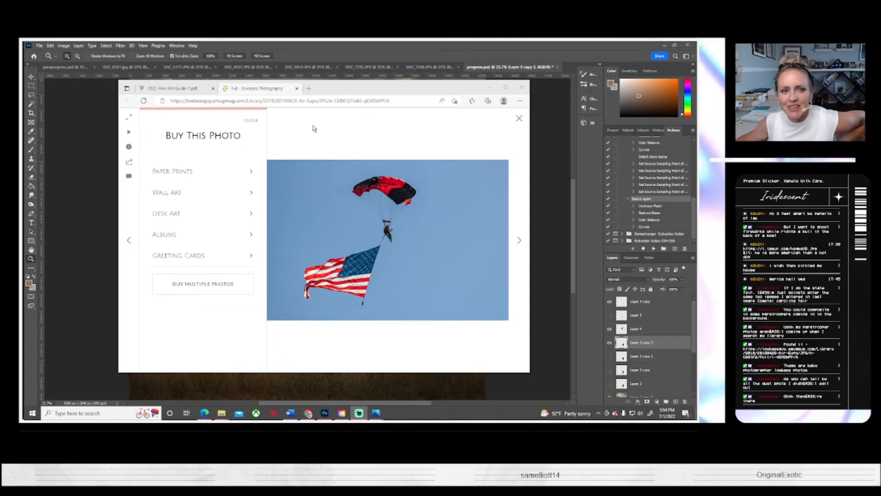
{"action": "left_click_drag", "start_coordinate": [260, 88], "coordinate": [696, 97]}
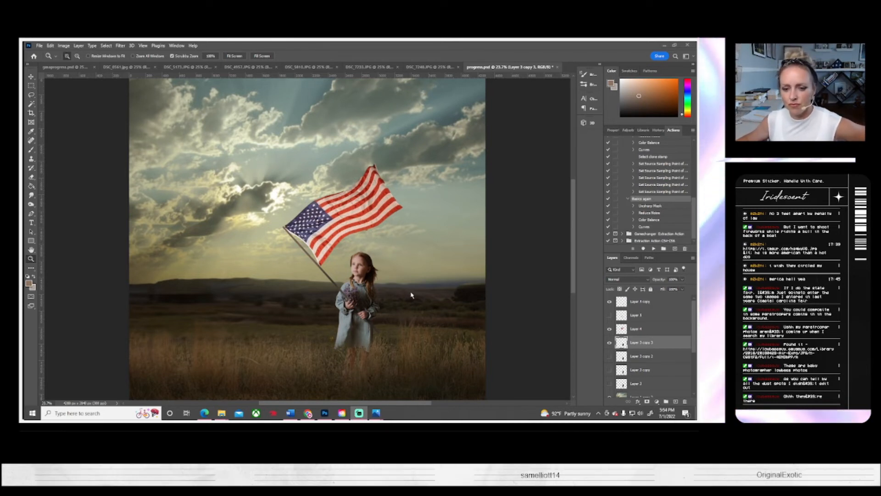
Step: Warm the girl on Layer 3 copy 3 with a midtone Color Balance, shifting +19 toward red and moderately toward yellow
{"action": "left_click", "coordinate": [637, 344]}
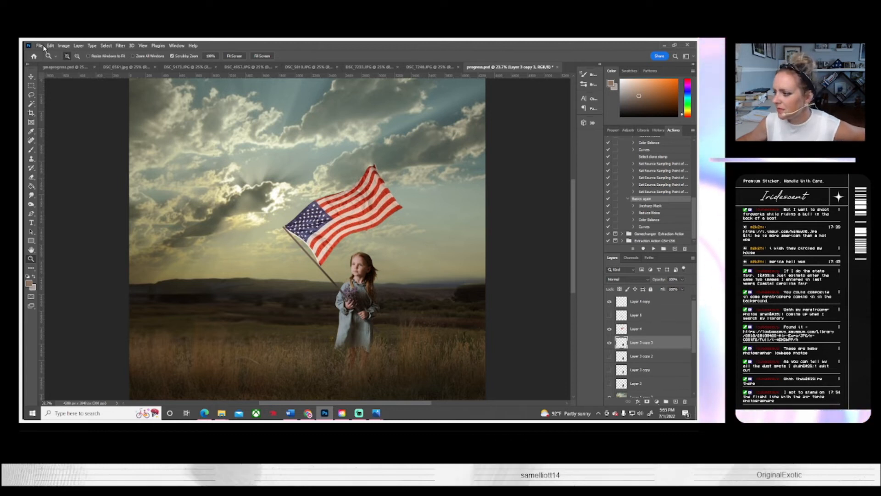
{"action": "left_click", "coordinate": [64, 45]}
{"action": "mouse_move", "coordinate": [75, 63]}
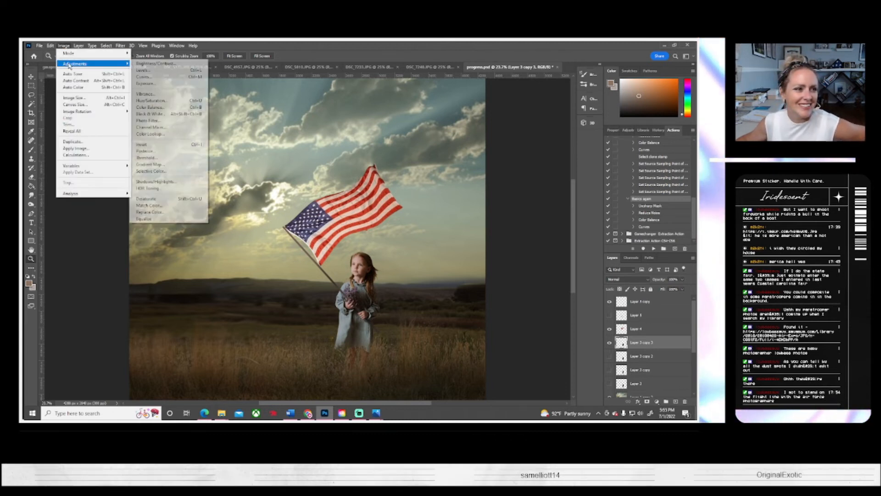
{"action": "left_click", "coordinate": [162, 109]}
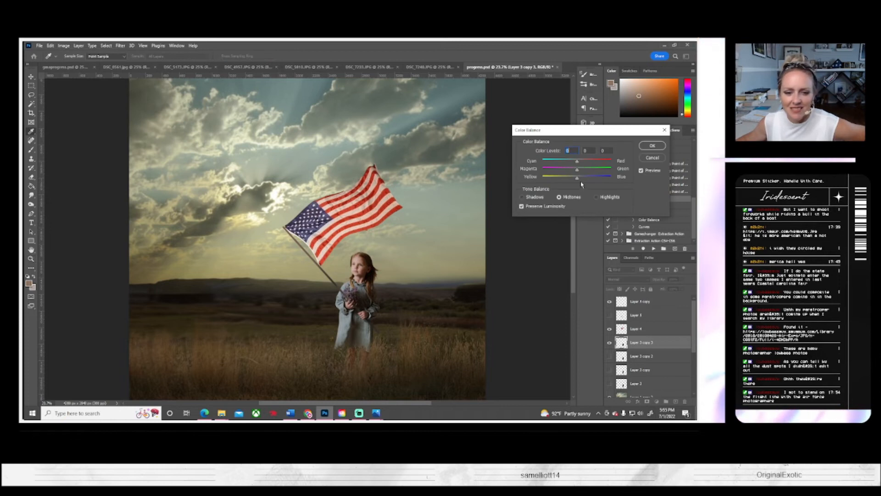
{"action": "left_click_drag", "start_coordinate": [579, 161], "coordinate": [569, 182]}
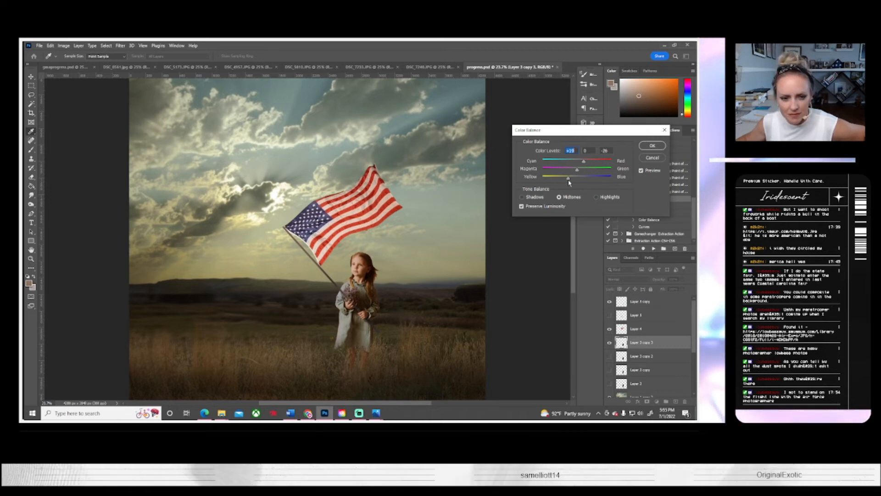
{"action": "left_click", "coordinate": [651, 146]}
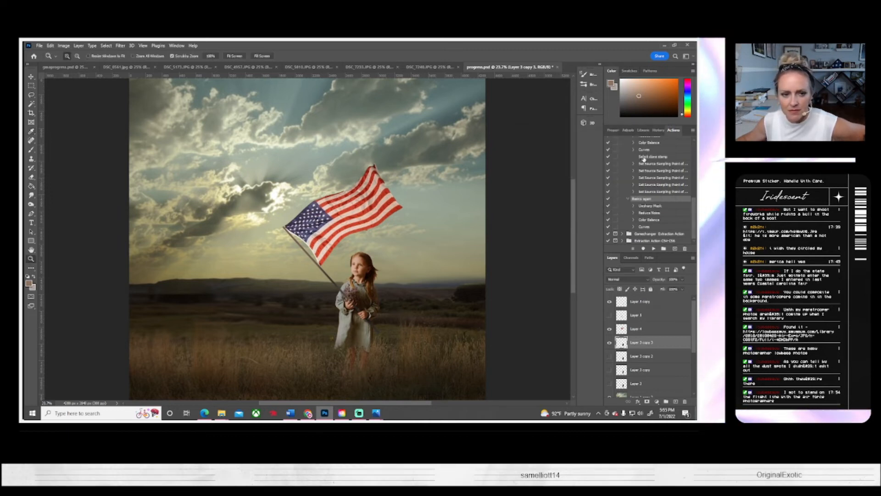
Step: Warm the flag on Layer 4 with a midtone Color Balance of +18 toward red and -20 toward yellow
{"action": "left_click", "coordinate": [608, 329]}
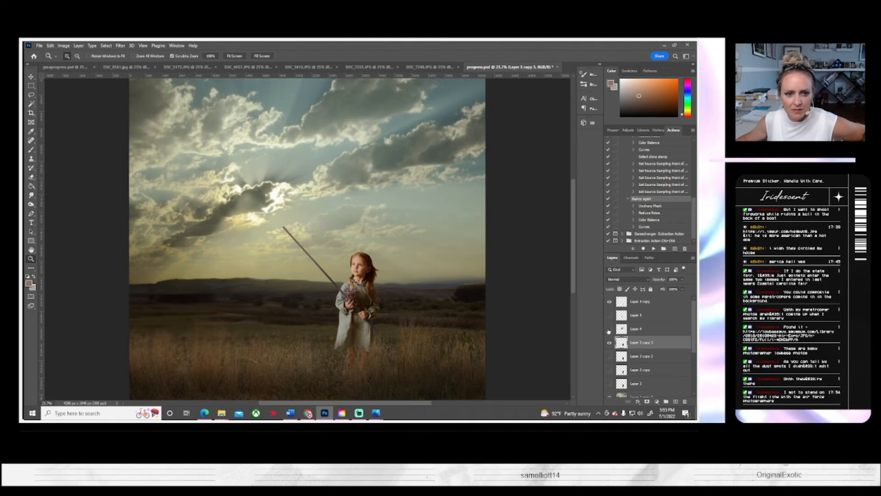
{"action": "left_click", "coordinate": [608, 329]}
{"action": "left_click", "coordinate": [635, 329]}
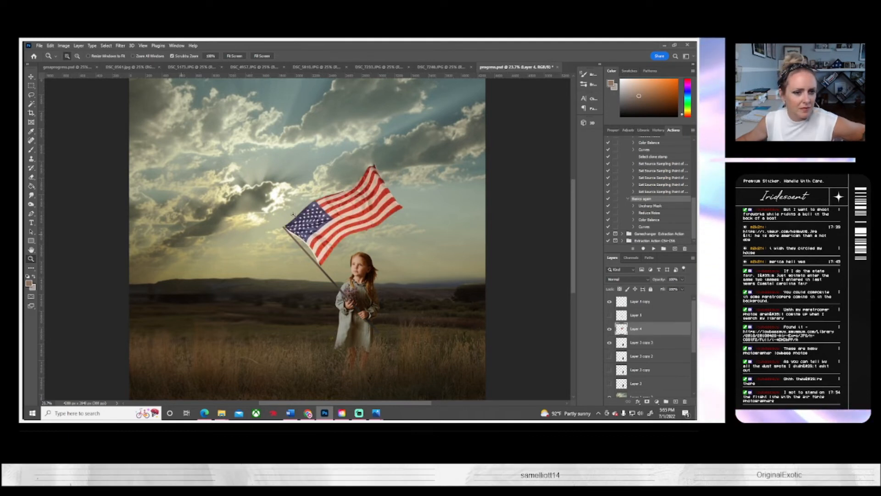
{"action": "left_click", "coordinate": [326, 229]}
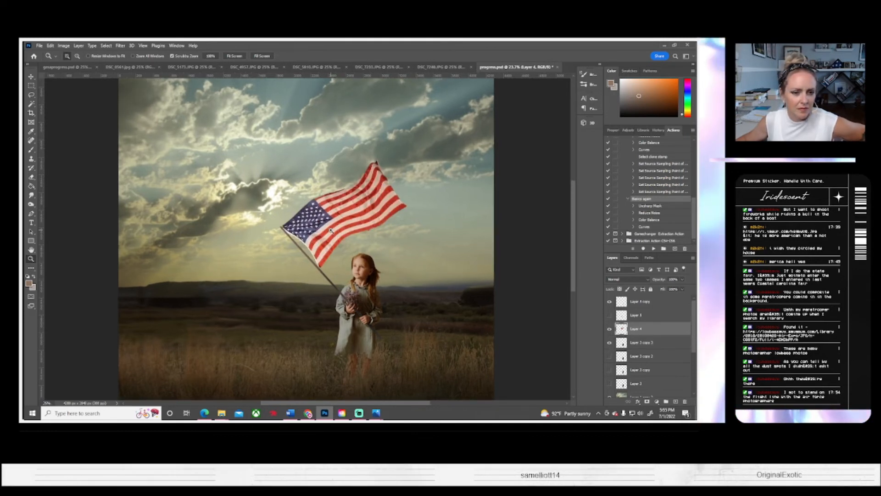
{"action": "left_click", "coordinate": [325, 230]}
{"action": "left_click", "coordinate": [325, 229]}
{"action": "left_click", "coordinate": [325, 229]}
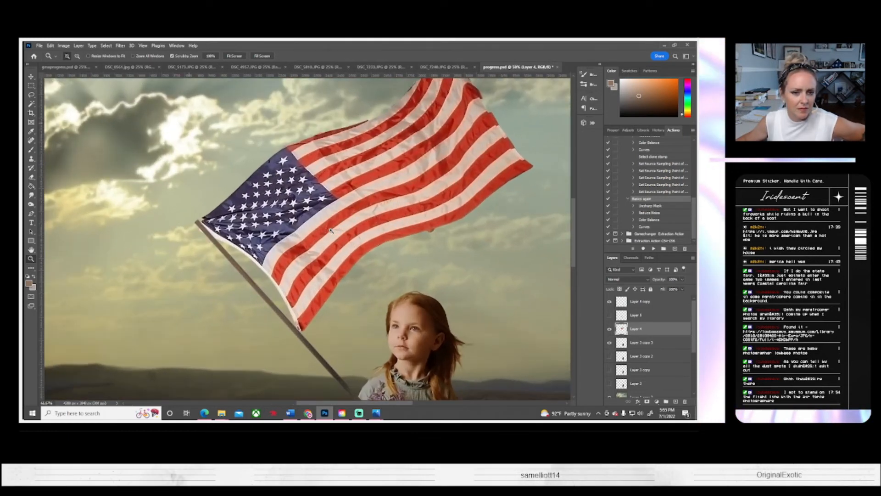
{"action": "left_click", "coordinate": [63, 46]}
{"action": "mouse_move", "coordinate": [101, 63]}
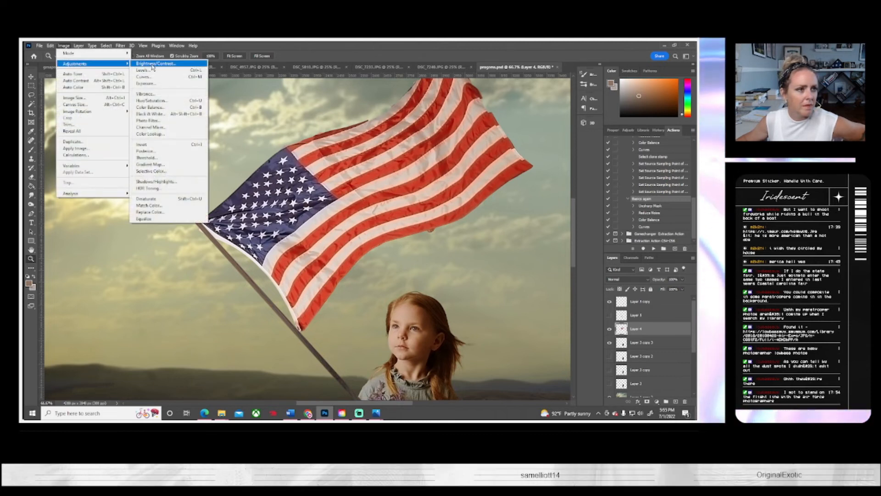
{"action": "left_click", "coordinate": [149, 107]}
{"action": "left_click_drag", "start_coordinate": [583, 164], "coordinate": [569, 179]}
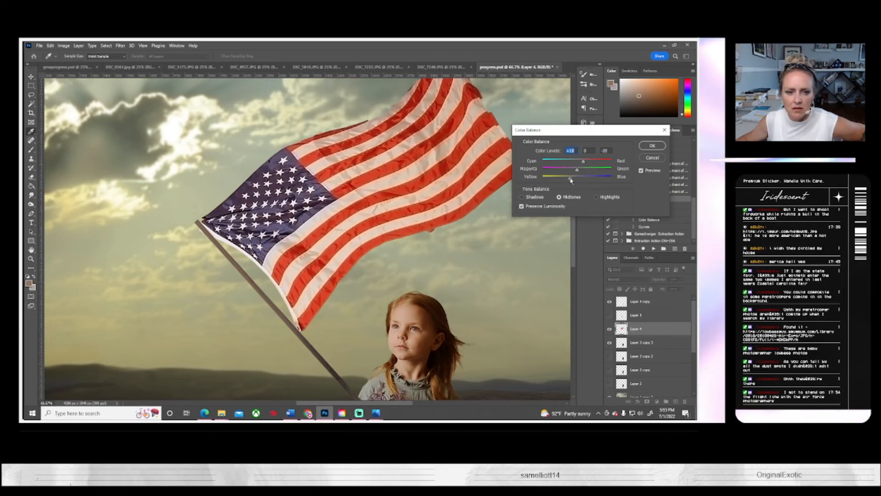
{"action": "left_click", "coordinate": [652, 146]}
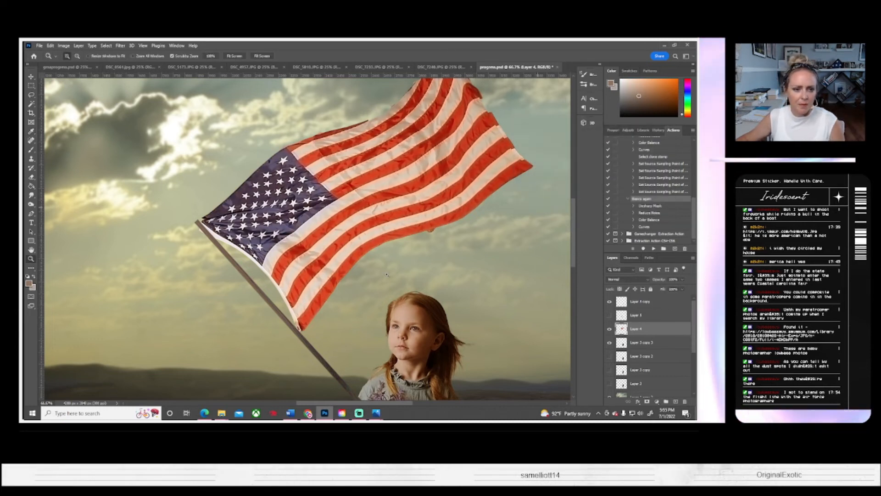
Step: View the photo of the red and black parachute in the web browser, and minimize the browser window
{"action": "left_click", "coordinate": [36, 196]}
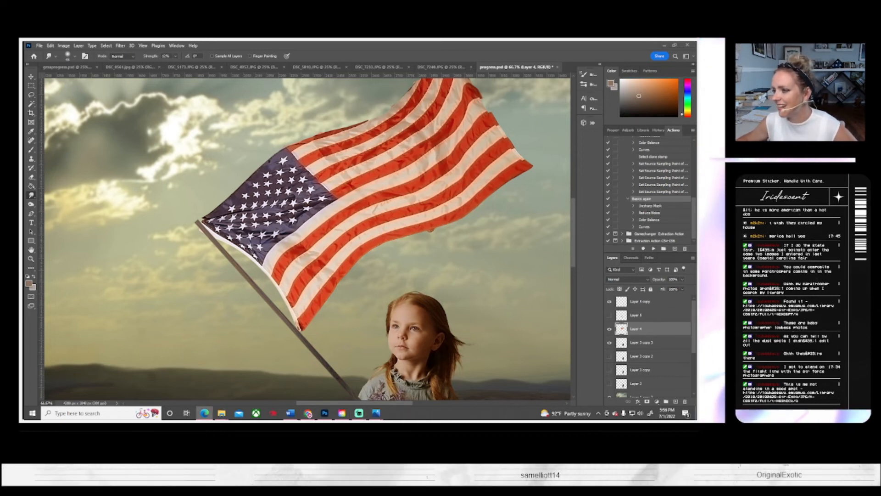
{"action": "left_click_drag", "start_coordinate": [696, 106], "coordinate": [411, 86]}
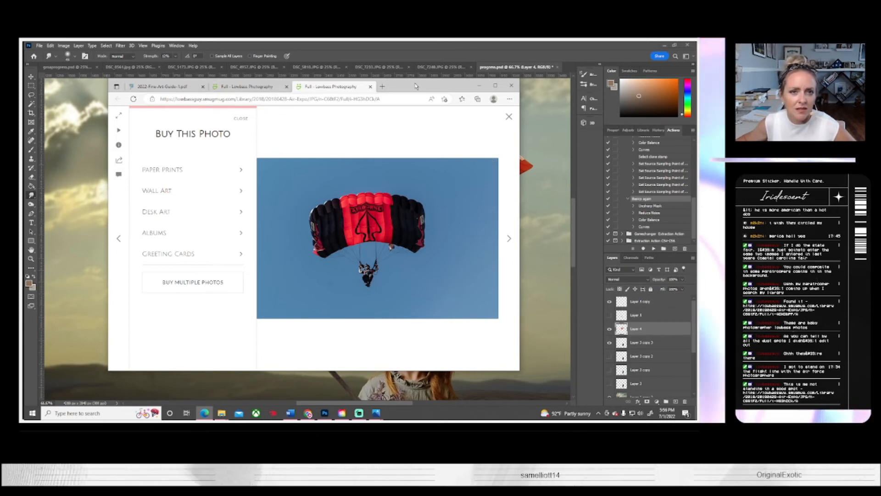
{"action": "left_click", "coordinate": [479, 86]}
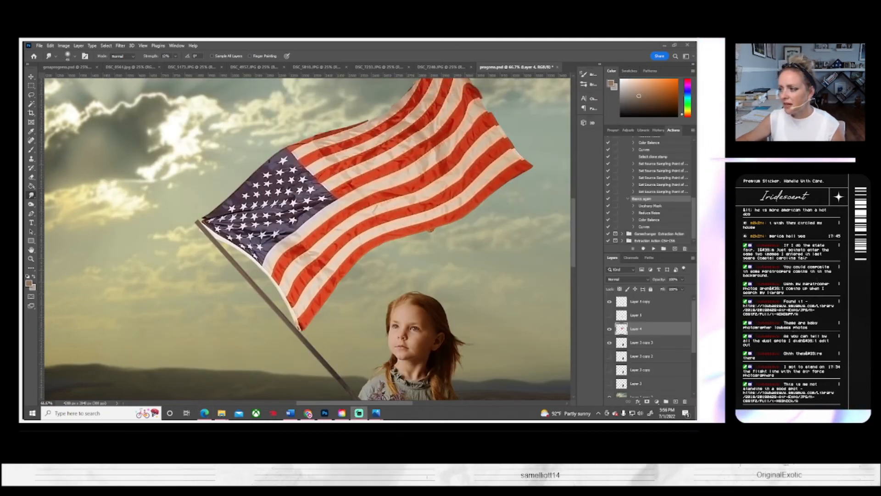
Step: Duplicate the flag's Layer 4, hide the duplicate, and make the original Layer 4 active
{"action": "scroll", "coordinate": [394, 248], "scroll_direction": "up", "scroll_amount": 2}
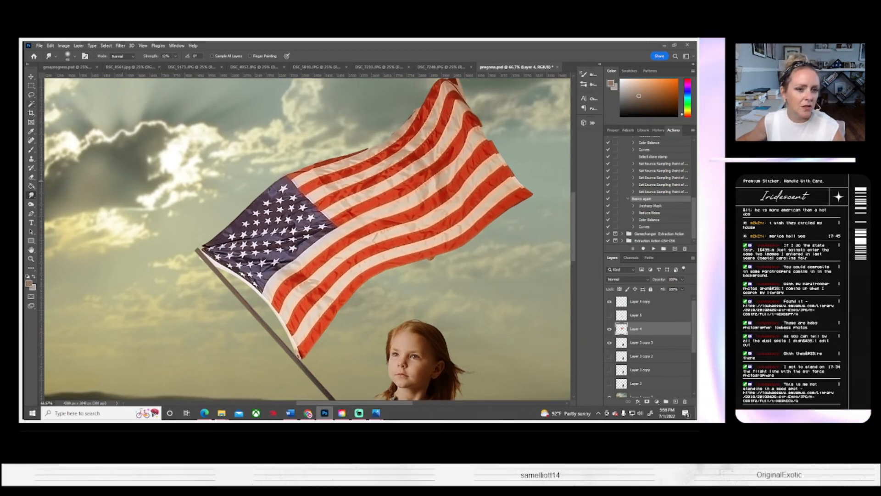
{"action": "key", "text": "w"}
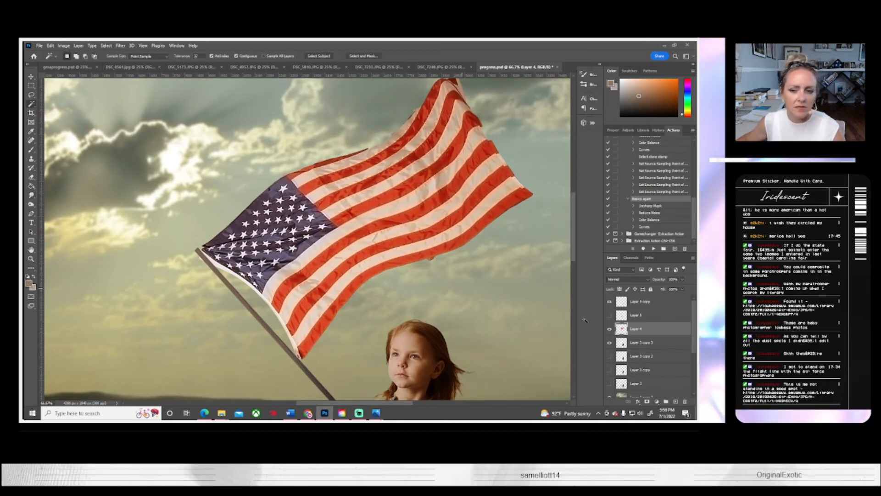
{"action": "right_click", "coordinate": [638, 329]}
{"action": "left_click", "coordinate": [588, 144]}
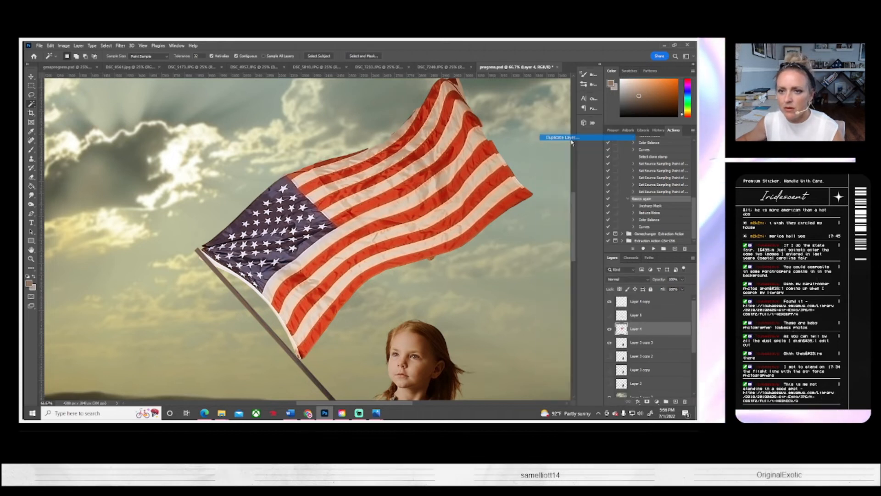
{"action": "left_click", "coordinate": [416, 144]}
{"action": "left_click", "coordinate": [610, 329]}
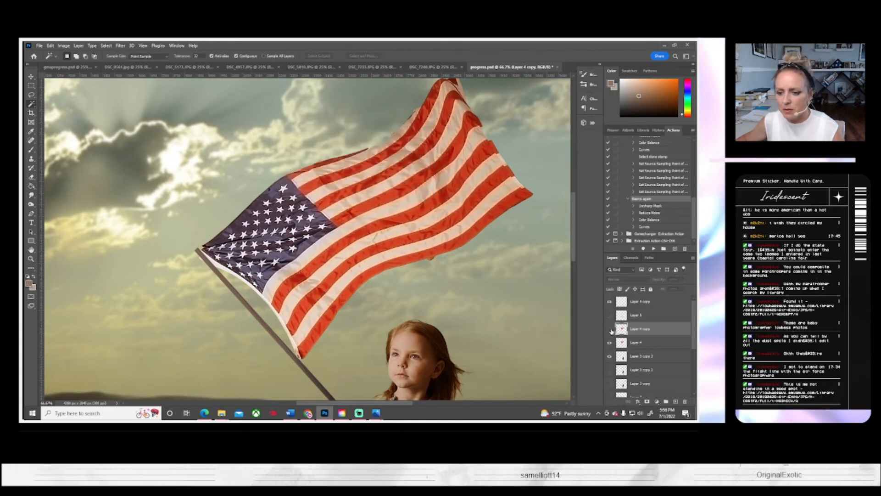
{"action": "left_click", "coordinate": [652, 343]}
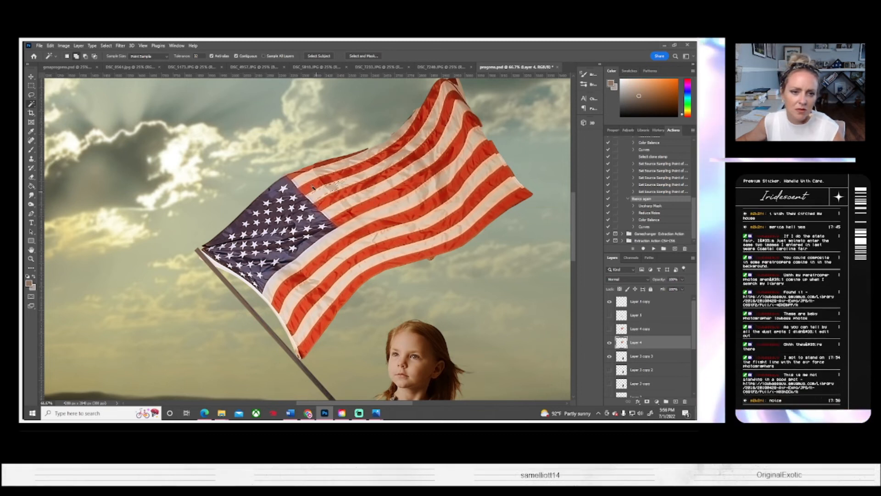
Step: Add the flag's upper white stripes on Layer 4 to a Magic Wand selection, undoing a pick that includes the red stripe
{"action": "left_click", "coordinate": [306, 179], "text": "shift"}
{"action": "left_click", "coordinate": [344, 170], "text": "shift"}
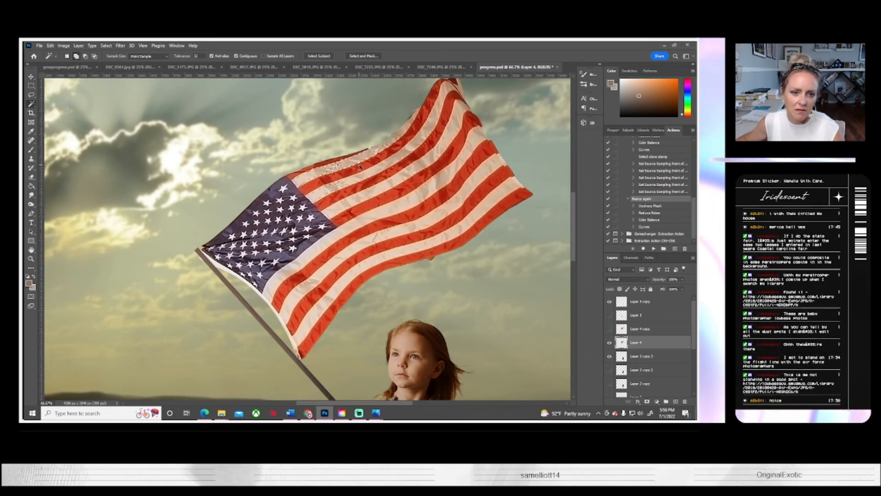
{"action": "left_click", "coordinate": [357, 162], "text": "shift"}
{"action": "left_click", "coordinate": [396, 140], "text": "shift"}
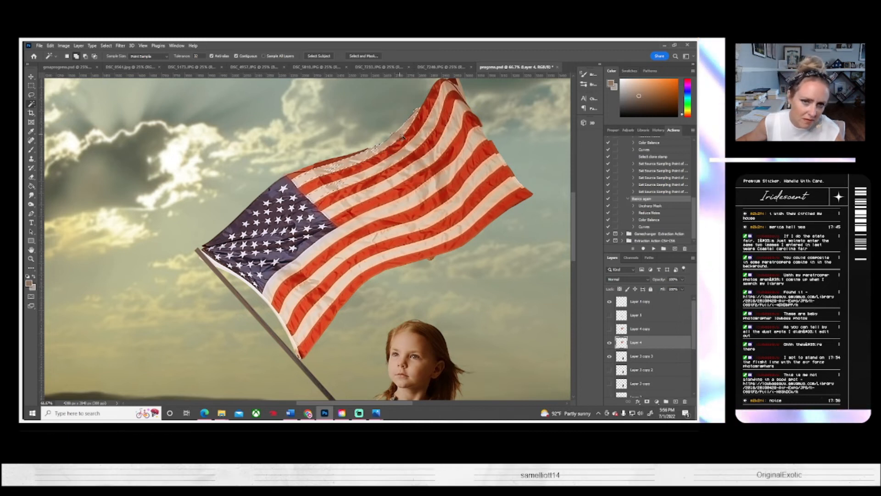
{"action": "left_click", "coordinate": [414, 144], "text": "shift"}
{"action": "left_click", "coordinate": [431, 133], "text": "shift"}
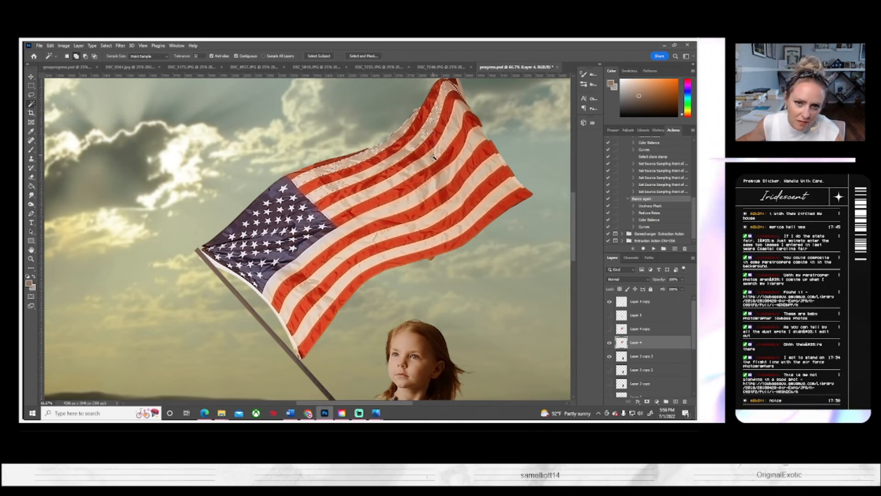
{"action": "left_click", "coordinate": [433, 156], "text": "shift"}
{"action": "left_click", "coordinate": [401, 177], "text": "shift"}
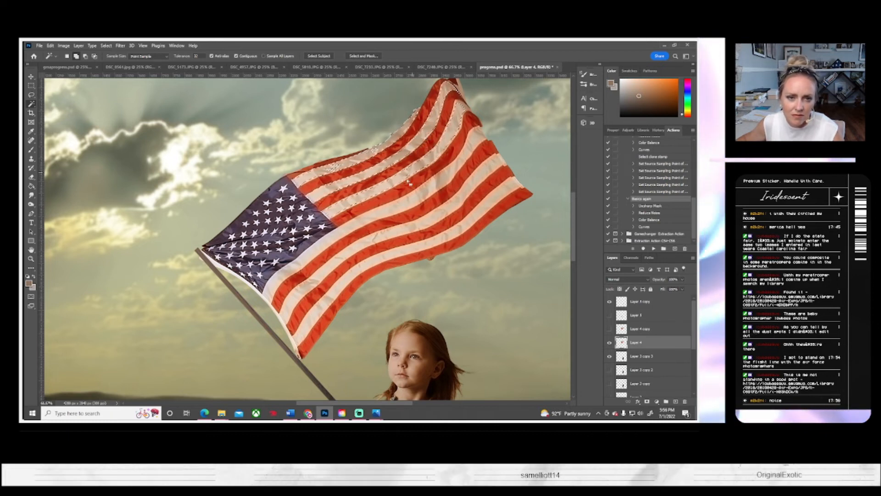
{"action": "scroll", "coordinate": [409, 182], "scroll_direction": "up", "scroll_amount": 3}
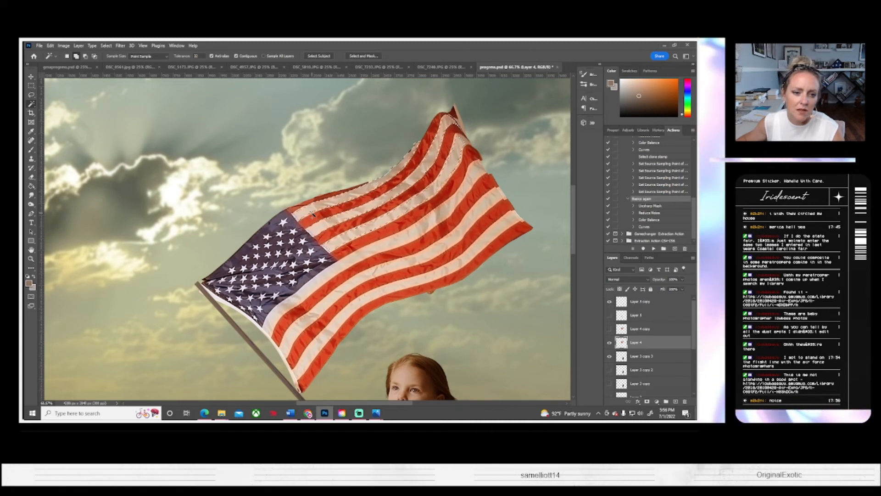
{"action": "left_click", "coordinate": [343, 206], "text": "shift"}
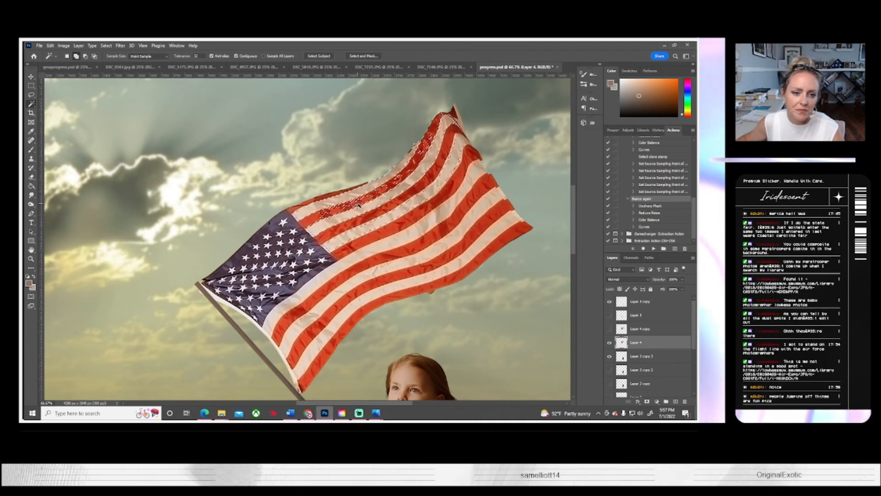
{"action": "key", "text": "ctrl+z"}
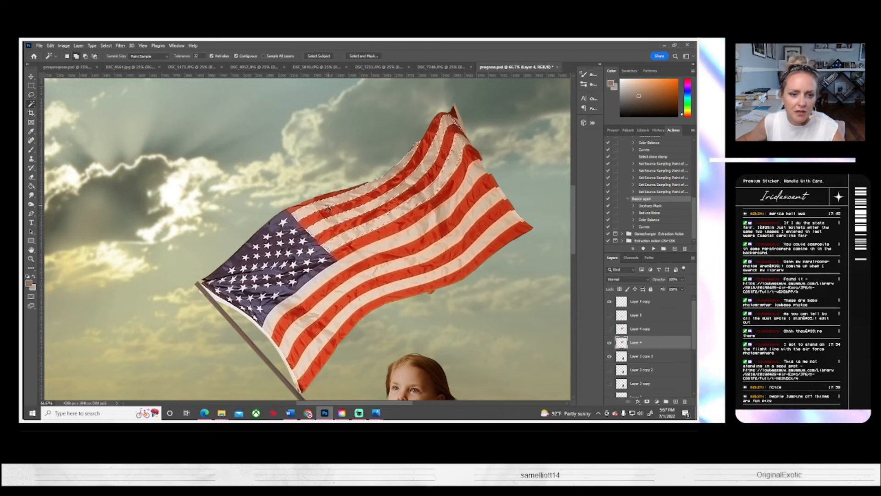
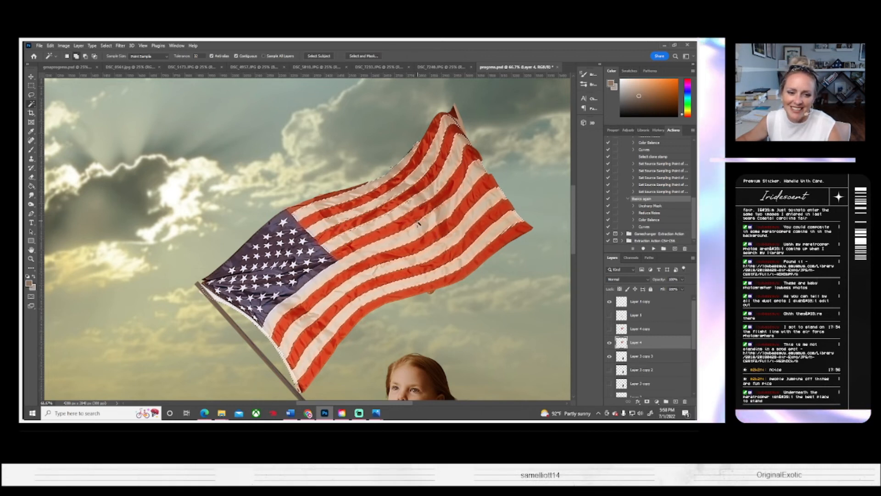
Step: Copy the selected white stripes onto a new layer and lower its saturation to -53 with Hue/Saturation
{"action": "scroll", "coordinate": [378, 210], "scroll_direction": "up", "scroll_amount": 1}
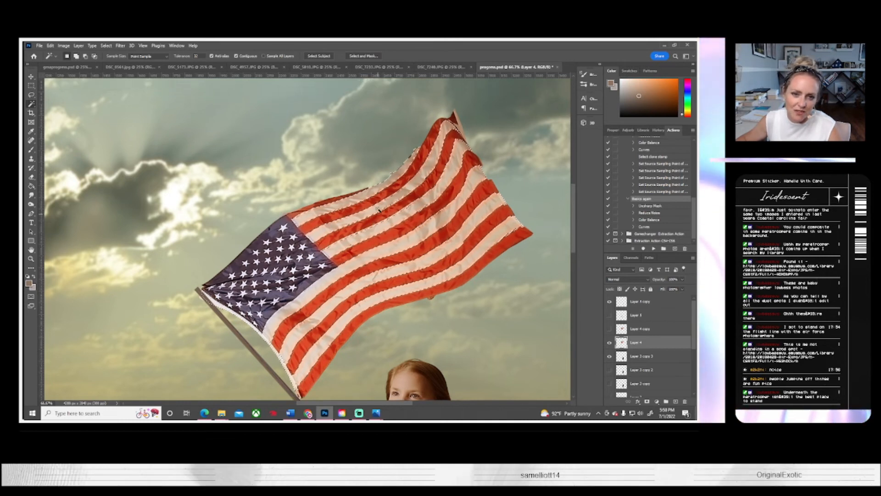
{"action": "scroll", "coordinate": [378, 209], "scroll_direction": "up", "scroll_amount": 3}
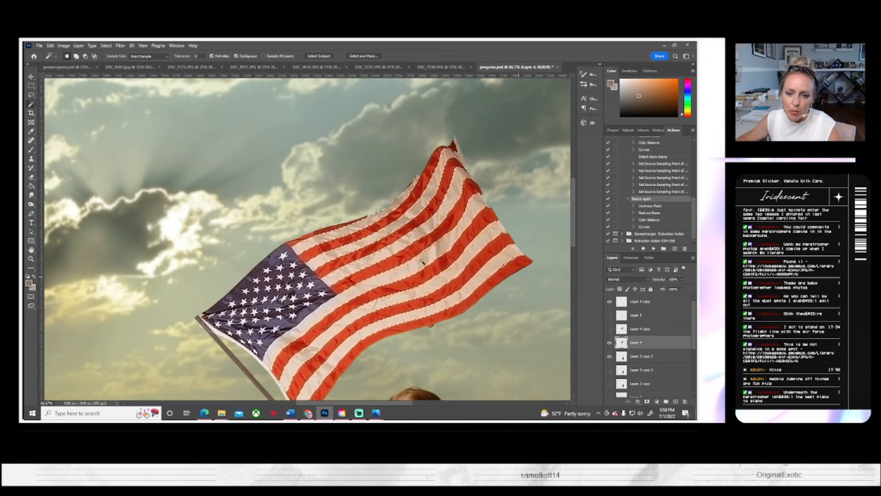
{"action": "key", "text": "ctrl+j"}
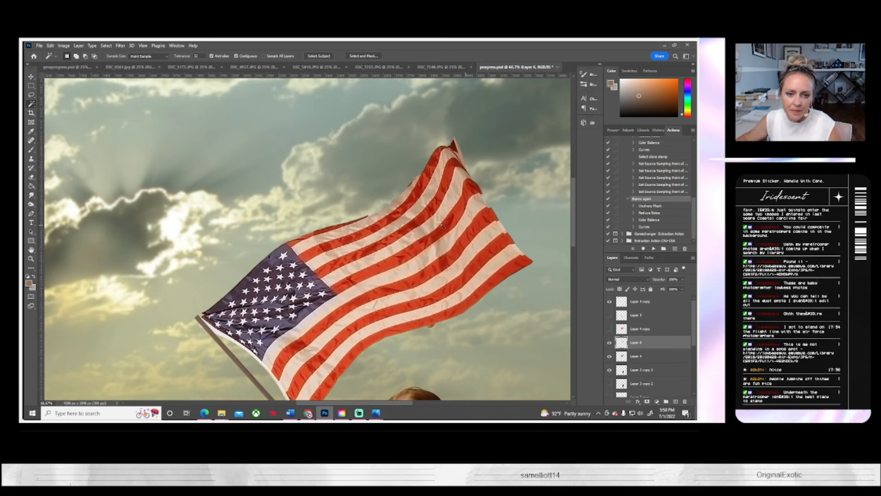
{"action": "left_click", "coordinate": [65, 45]}
{"action": "mouse_move", "coordinate": [73, 64]}
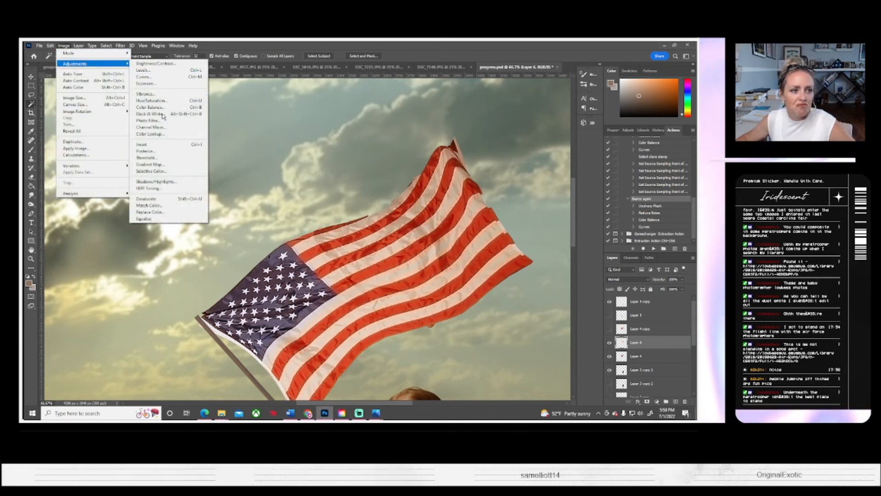
{"action": "left_click", "coordinate": [166, 102]}
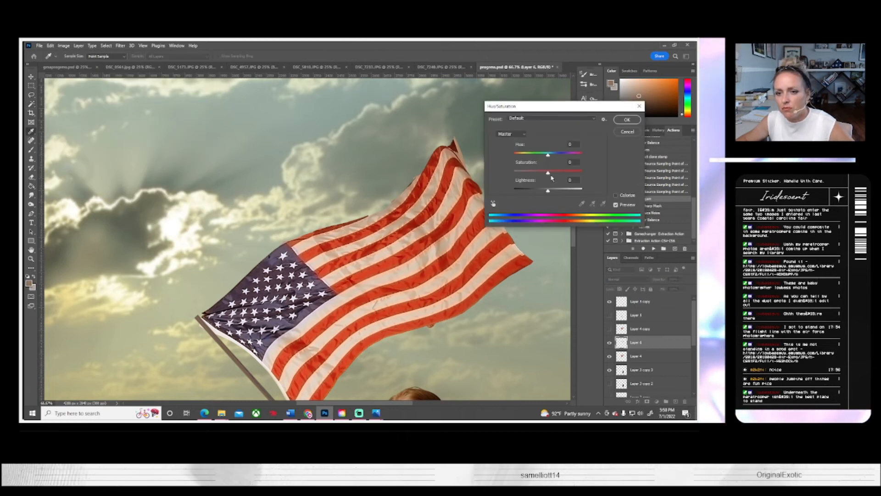
{"action": "left_click_drag", "start_coordinate": [548, 173], "coordinate": [531, 179]}
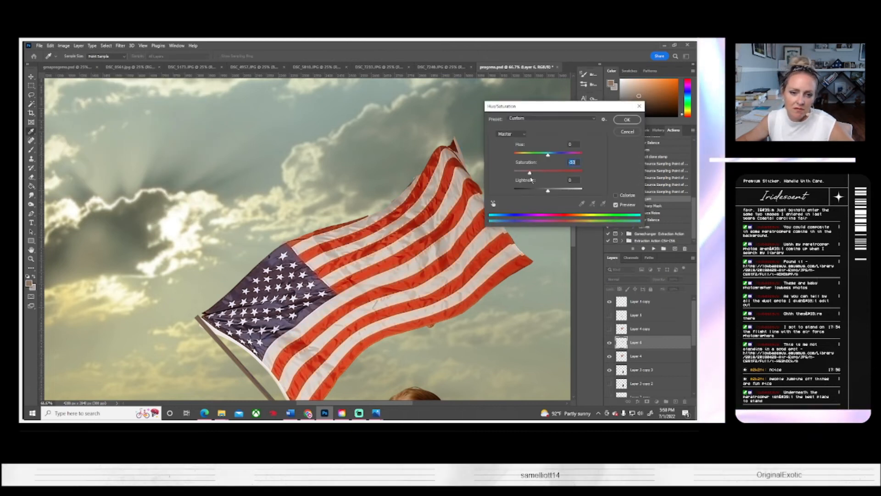
{"action": "left_click", "coordinate": [627, 119]}
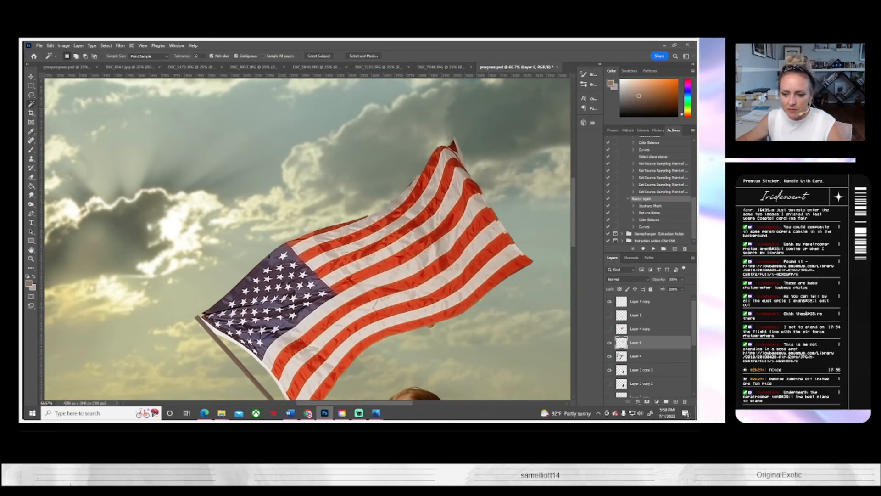
Step: Merge the desaturated stripes in Layer 6 with the flag's Layer 4, and toggle the merged layer's visibility to check it
{"action": "left_click", "coordinate": [610, 356]}
{"action": "left_click", "coordinate": [609, 356]}
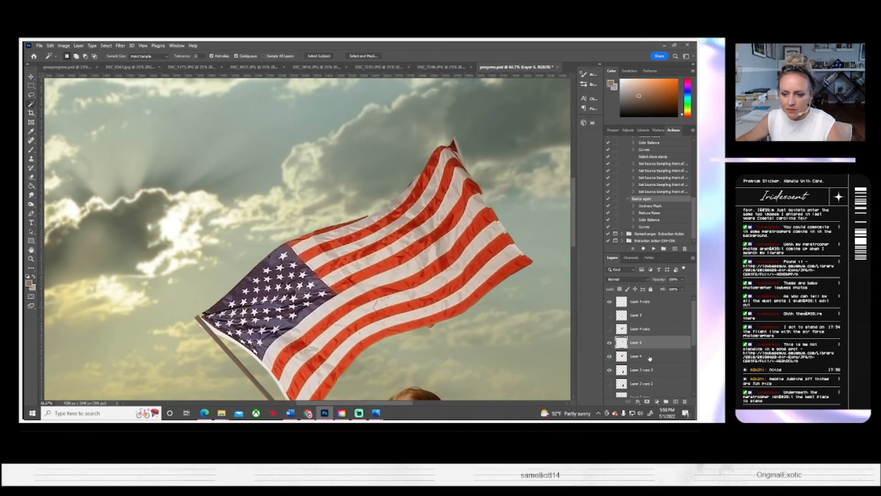
{"action": "left_click", "coordinate": [649, 358], "text": "shift"}
{"action": "right_click", "coordinate": [650, 358]}
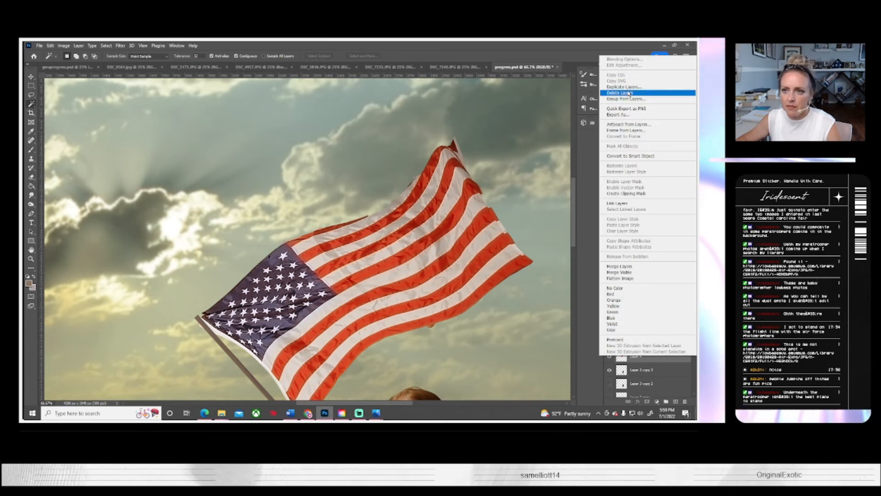
{"action": "left_click", "coordinate": [620, 266]}
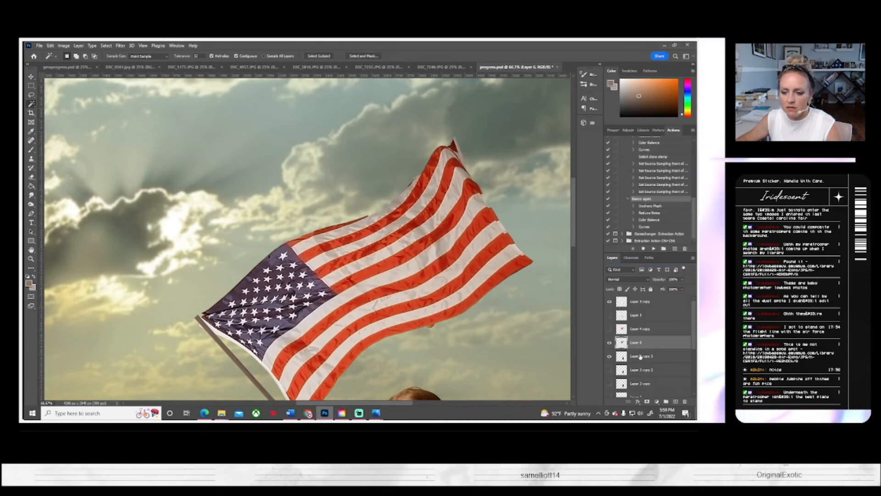
{"action": "left_click", "coordinate": [609, 342]}
{"action": "left_click", "coordinate": [609, 342]}
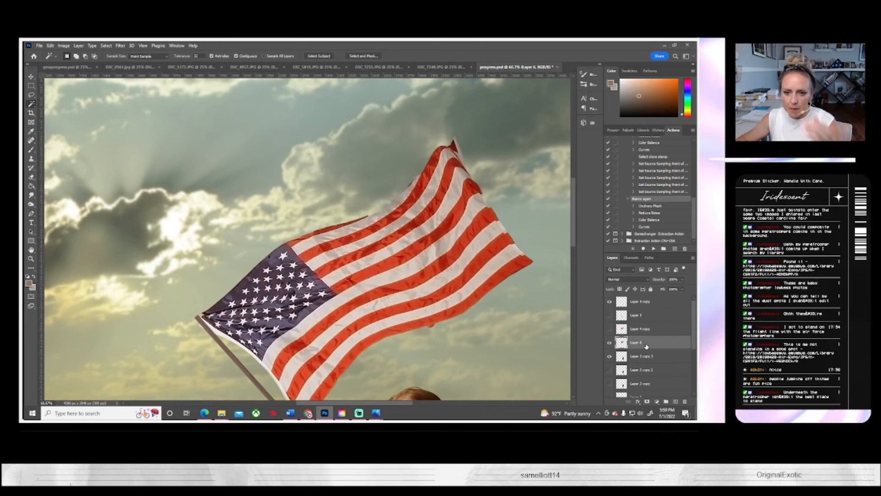
Step: Duplicate the merged flag layer, Layer 6, keeping the default copy name
{"action": "right_click", "coordinate": [646, 345]}
{"action": "left_click", "coordinate": [623, 75]}
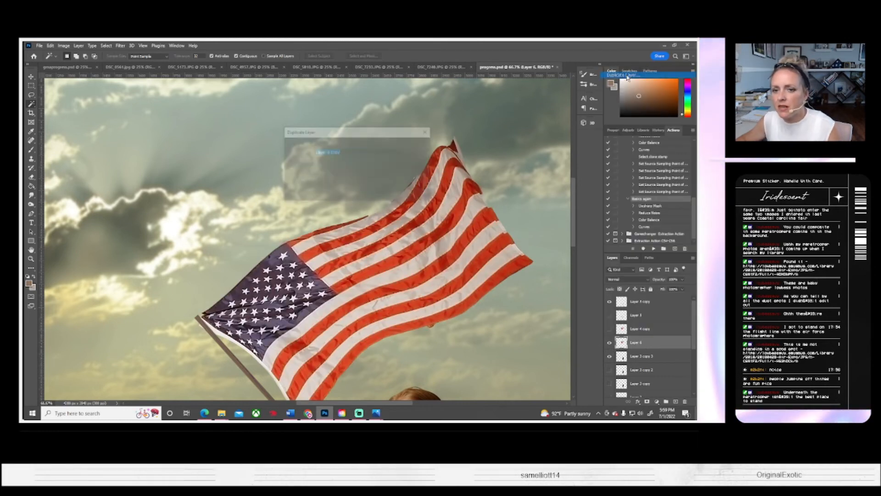
{"action": "left_click", "coordinate": [416, 146]}
{"action": "scroll", "coordinate": [86, 257], "scroll_direction": "down", "scroll_amount": 3}
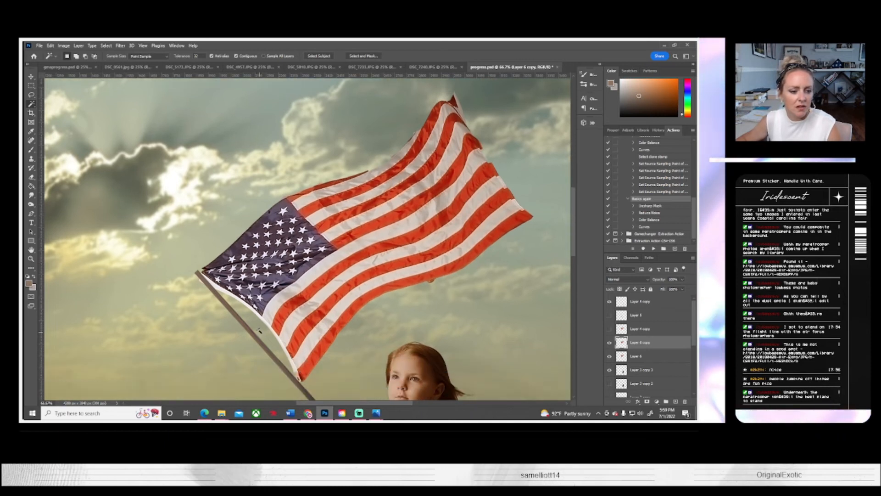
Step: Smooth the creases in the flag's stripes with the Smudge tool on Layer 6 copy, compare it with the original, and hide Layer 6
{"action": "left_click", "coordinate": [32, 195]}
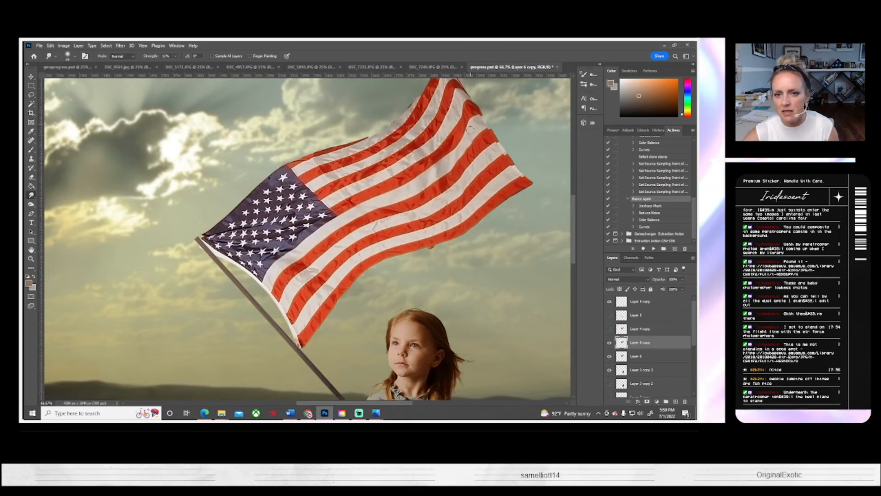
{"action": "scroll", "coordinate": [224, 216], "scroll_direction": "right", "scroll_amount": 1}
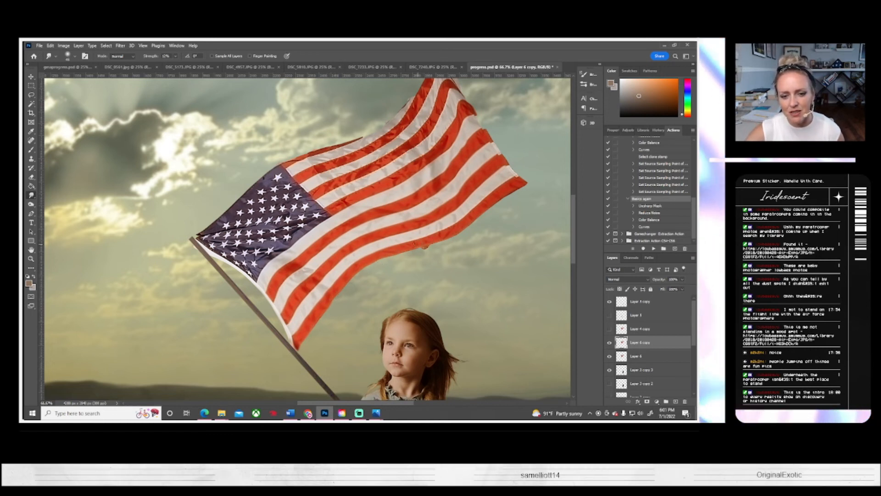
{"action": "key", "text": "e"}
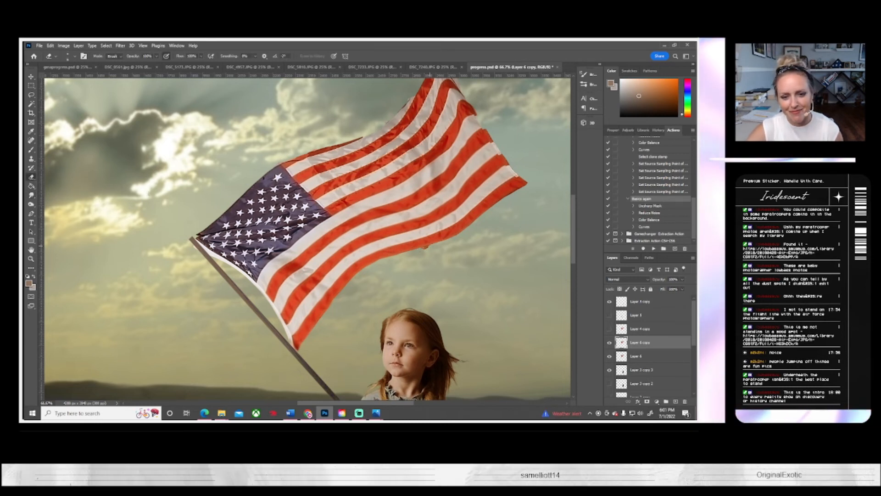
{"action": "left_click", "coordinate": [611, 343]}
{"action": "left_click", "coordinate": [610, 344]}
{"action": "left_click", "coordinate": [610, 357]}
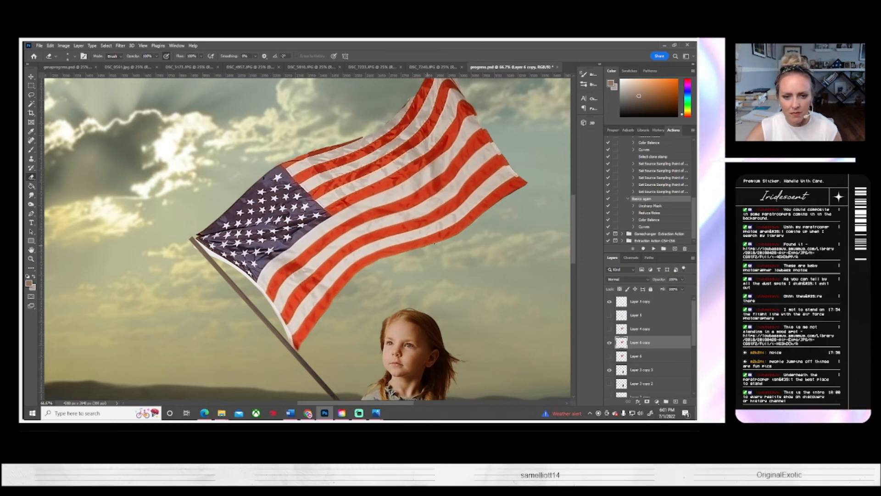
Step: Continue smudging the wrinkles out of the flag's red and white stripes up to its upper tip on Layer 6 copy
{"action": "left_click", "coordinate": [32, 195]}
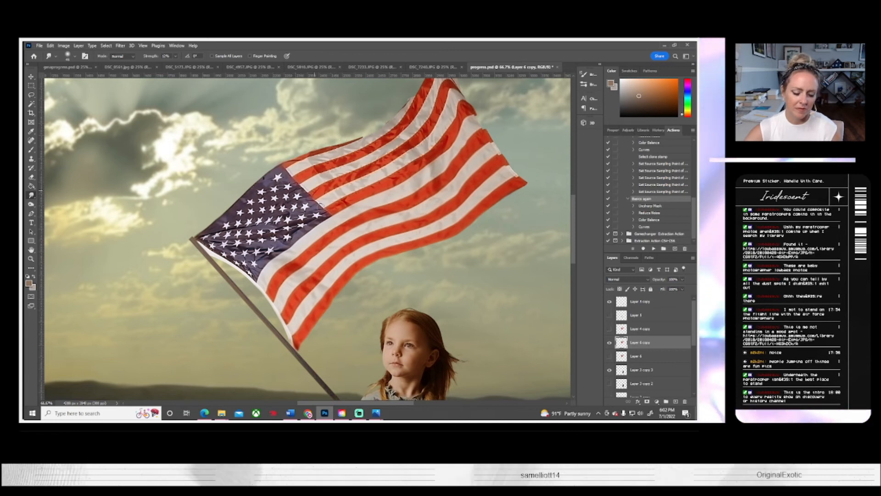
{"action": "left_click_drag", "start_coordinate": [335, 229], "coordinate": [253, 267]}
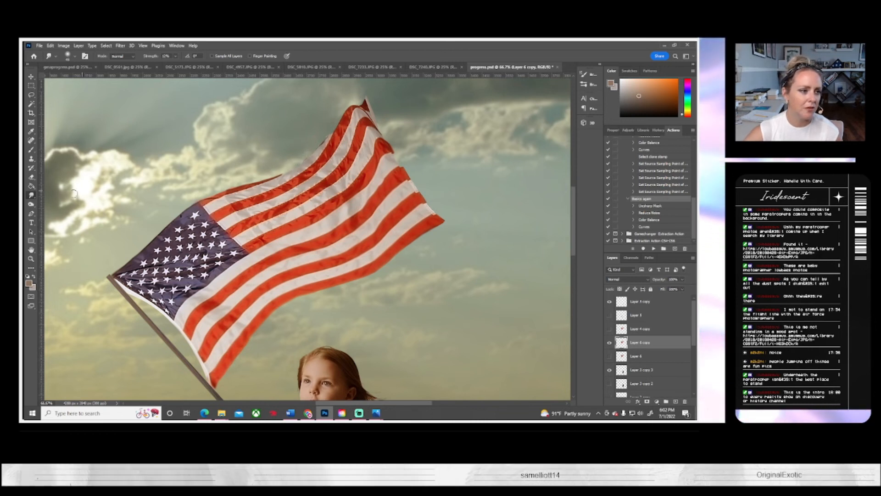
{"action": "key", "text": "e"}
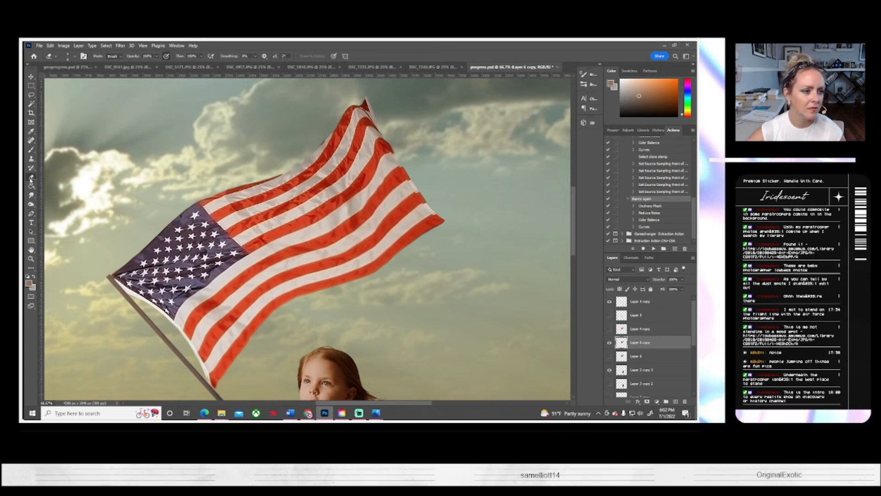
{"action": "left_click", "coordinate": [31, 195]}
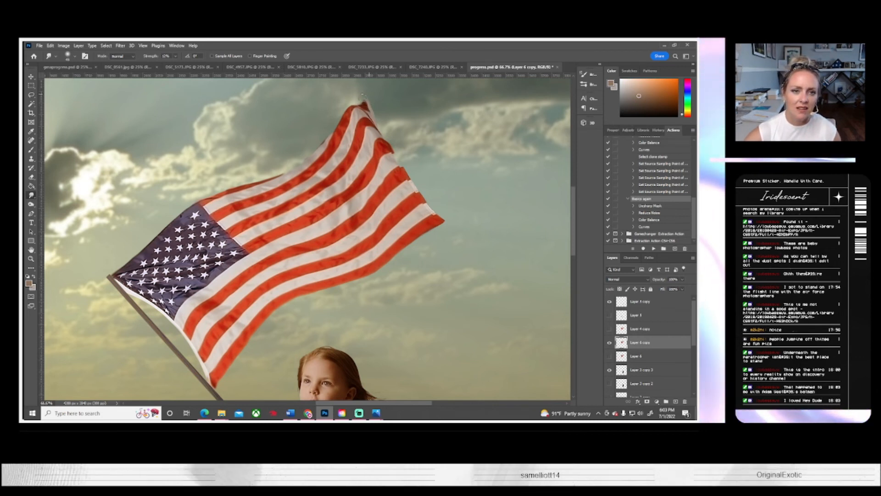
{"action": "key", "text": "e"}
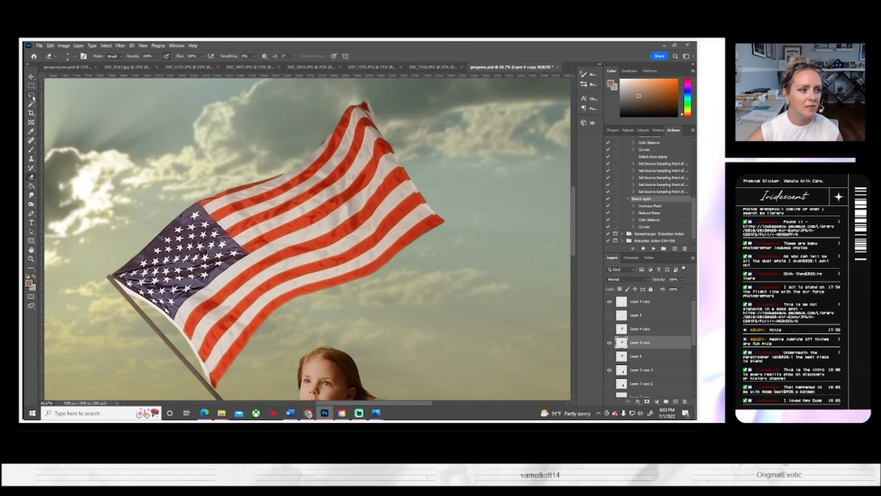
Step: Trim the ragged outer edge of the flag's stripes using a freehand Lasso selection, and deselect it
{"action": "key", "text": "l"}
{"action": "mouse_move", "coordinate": [398, 153]}
{"action": "left_mouse_down"}
{"action": "mouse_move", "coordinate": [446, 225]}
{"action": "mouse_move", "coordinate": [457, 225]}
{"action": "mouse_move", "coordinate": [472, 195]}
{"action": "left_mouse_up"}
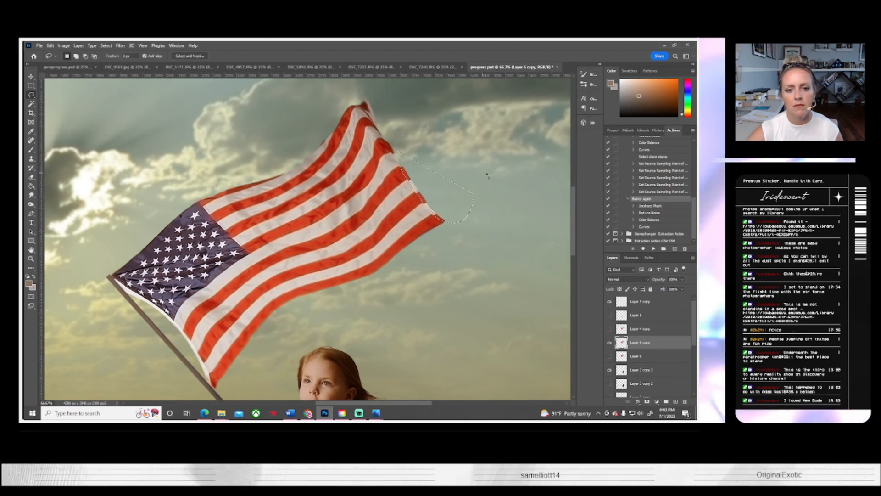
{"action": "left_click", "coordinate": [106, 45]}
{"action": "left_click", "coordinate": [115, 59]}
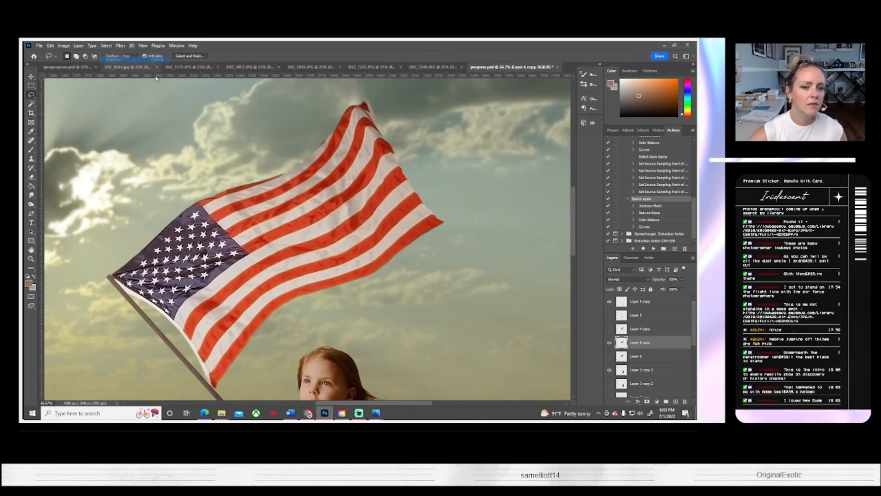
Step: Smudge the flag's edge a little more and erase the stray corner at its upper tip with a soft round eraser
{"action": "left_click", "coordinate": [31, 195]}
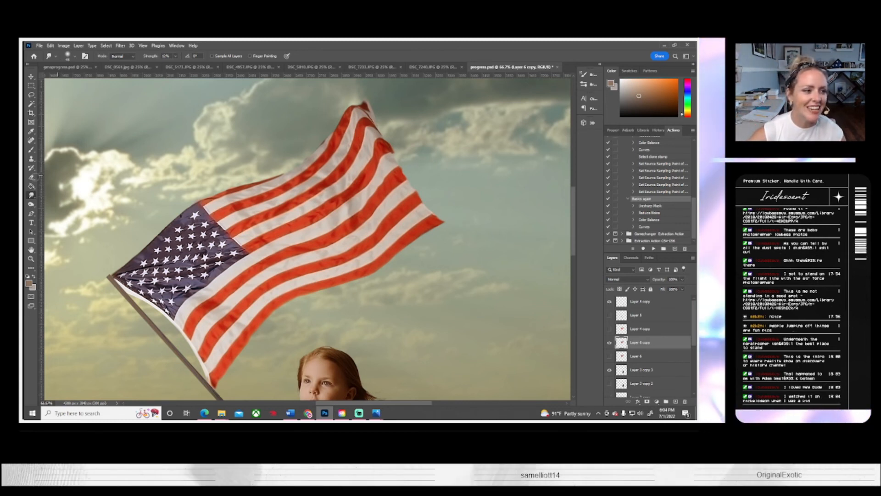
{"action": "left_click", "coordinate": [31, 177]}
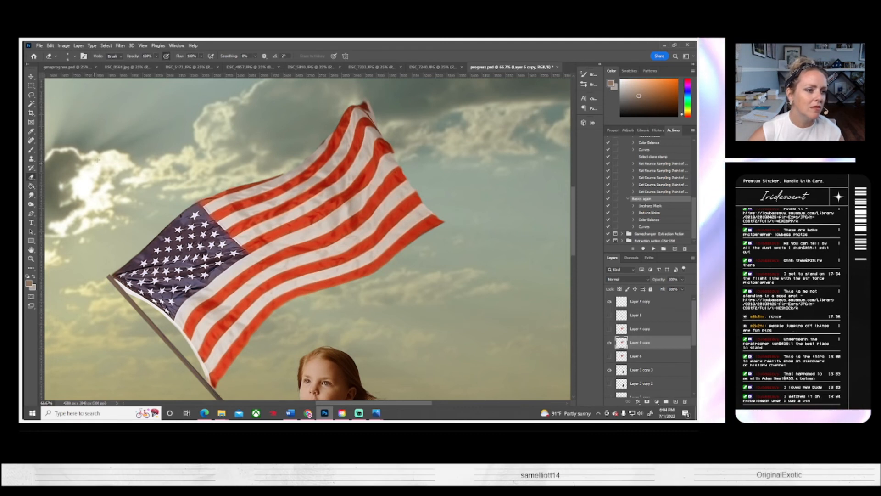
{"action": "left_click", "coordinate": [74, 57]}
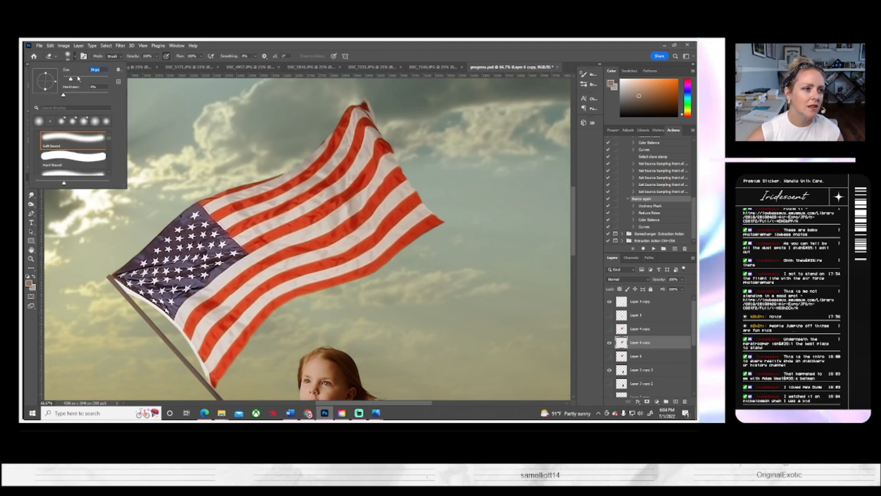
{"action": "left_click_drag", "start_coordinate": [358, 98], "coordinate": [376, 112]}
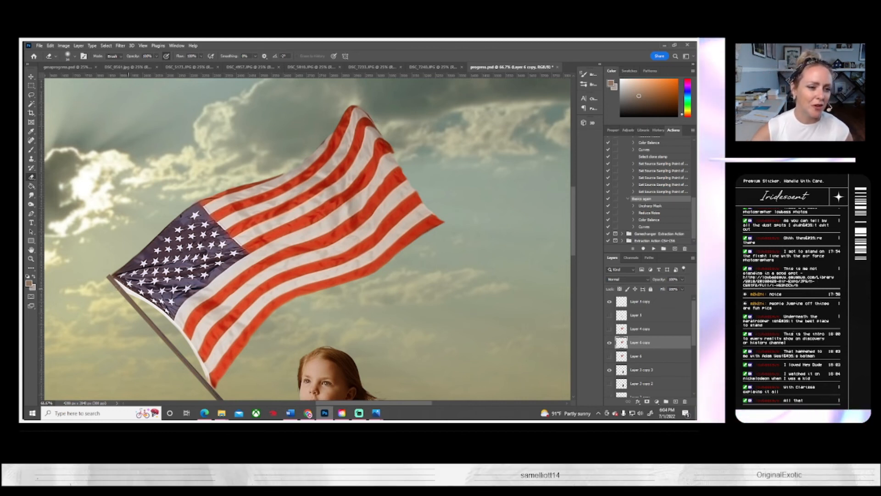
Step: Smudge the remaining creases in the flag's stripes, and step back in the history to an earlier smudge stroke
{"action": "left_click", "coordinate": [35, 197]}
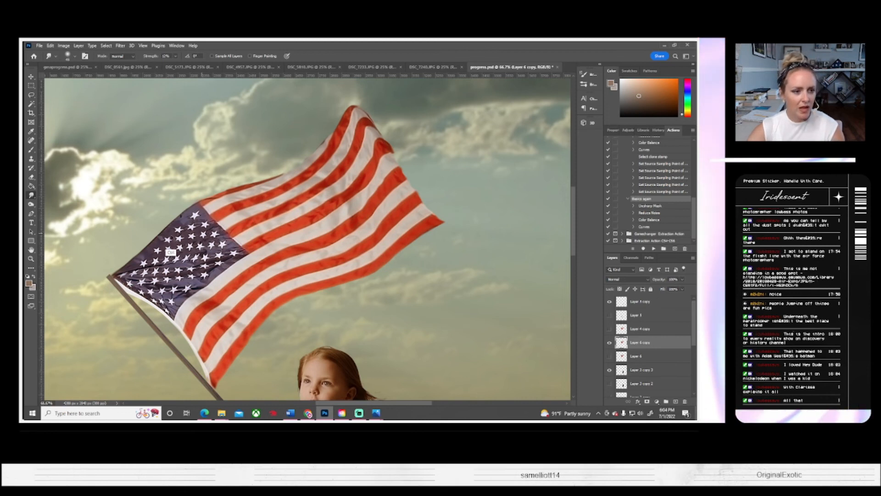
{"action": "left_click", "coordinate": [31, 104]}
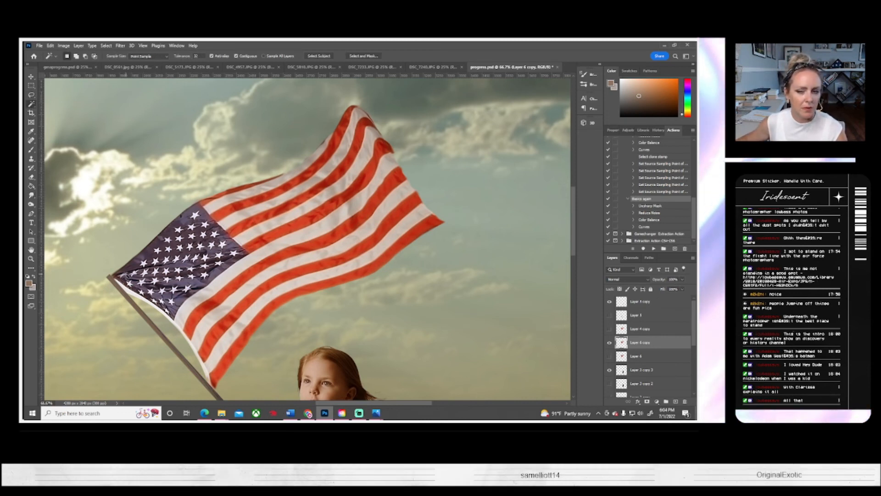
{"action": "left_click", "coordinate": [658, 130]}
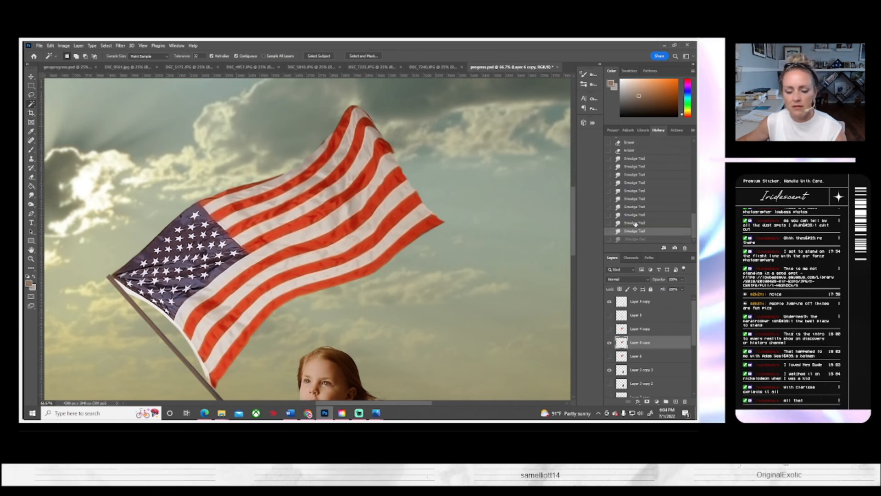
{"action": "left_click", "coordinate": [635, 223]}
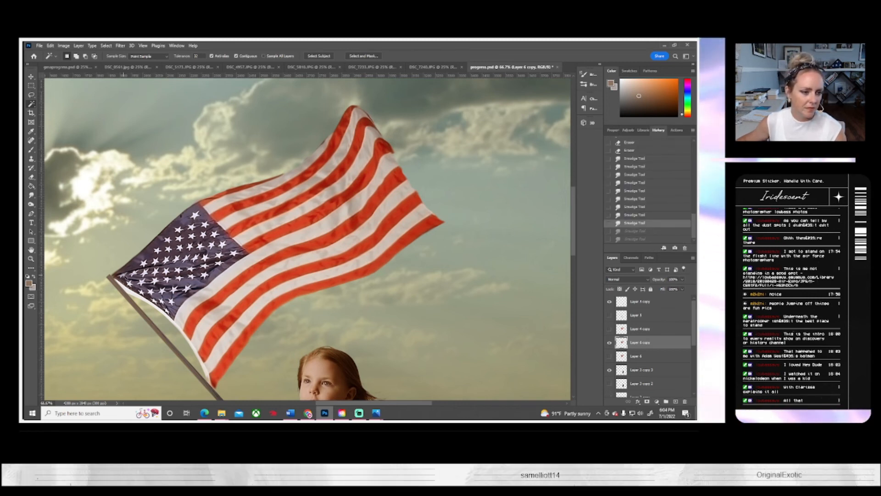
Step: Try to build up a Magic Wand selection across the flag's starred blue canton, and deselect it
{"action": "left_click", "coordinate": [128, 291]}
{"action": "left_click", "coordinate": [130, 284]}
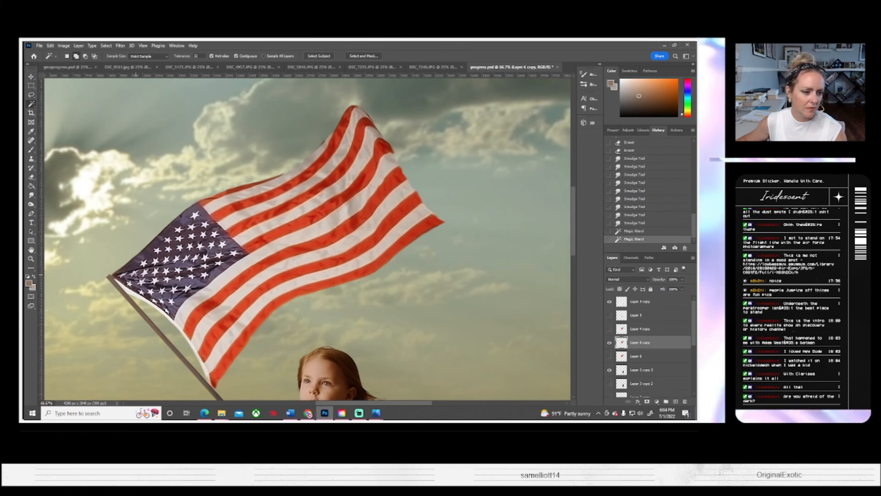
{"action": "left_click", "coordinate": [139, 273], "text": "shift"}
{"action": "left_click", "coordinate": [145, 266], "text": "shift"}
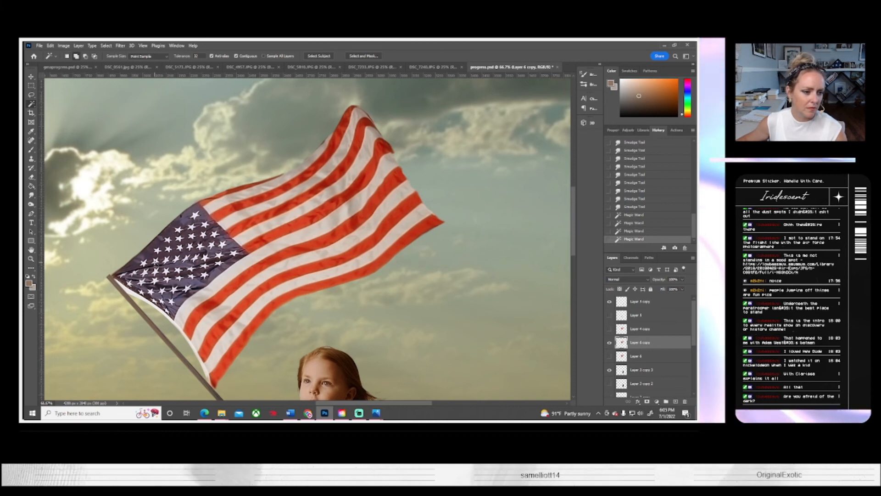
{"action": "left_click", "coordinate": [155, 262], "text": "shift"}
{"action": "left_click", "coordinate": [161, 251], "text": "shift"}
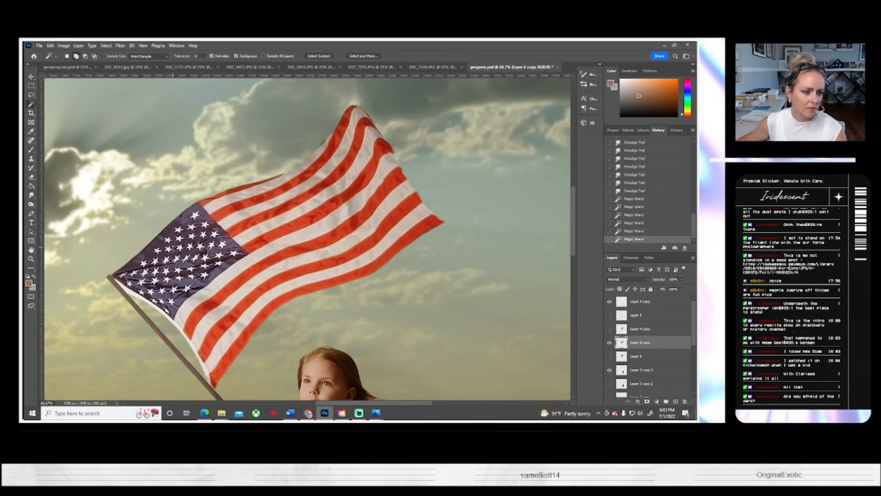
{"action": "left_click", "coordinate": [168, 241], "text": "shift"}
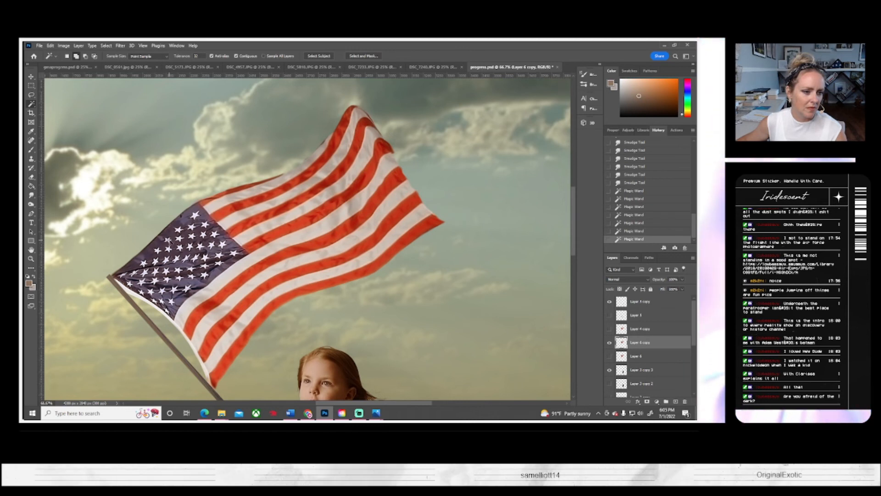
{"action": "left_click", "coordinate": [168, 239], "text": "shift"}
{"action": "left_click", "coordinate": [178, 239], "text": "shift"}
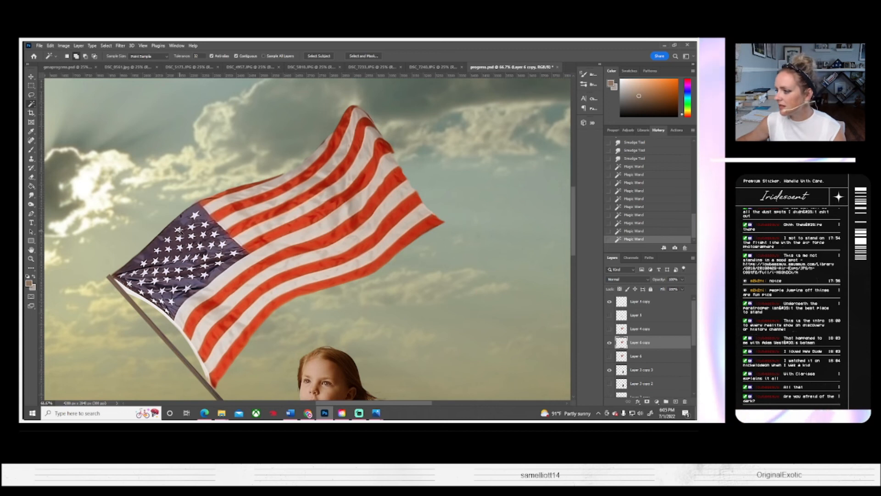
{"action": "left_click", "coordinate": [180, 227], "text": "shift"}
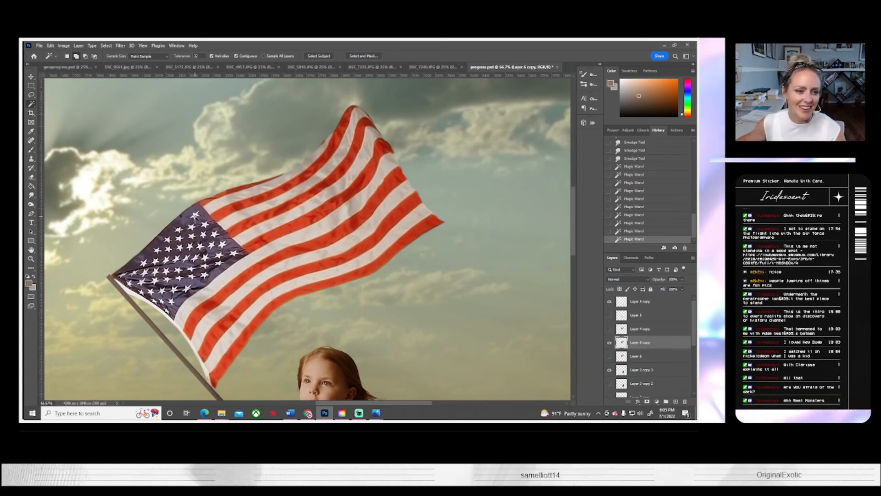
{"action": "left_click", "coordinate": [197, 221], "text": "shift"}
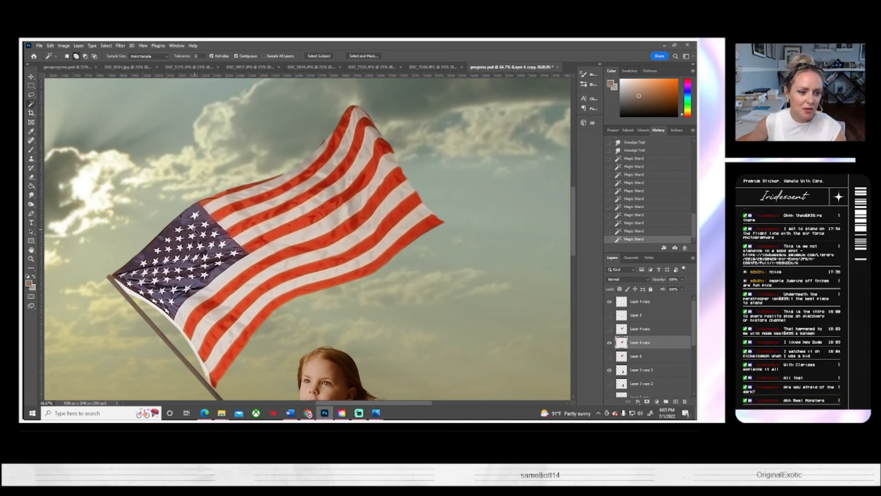
{"action": "left_click", "coordinate": [193, 228], "text": "shift"}
{"action": "left_click", "coordinate": [205, 226], "text": "shift"}
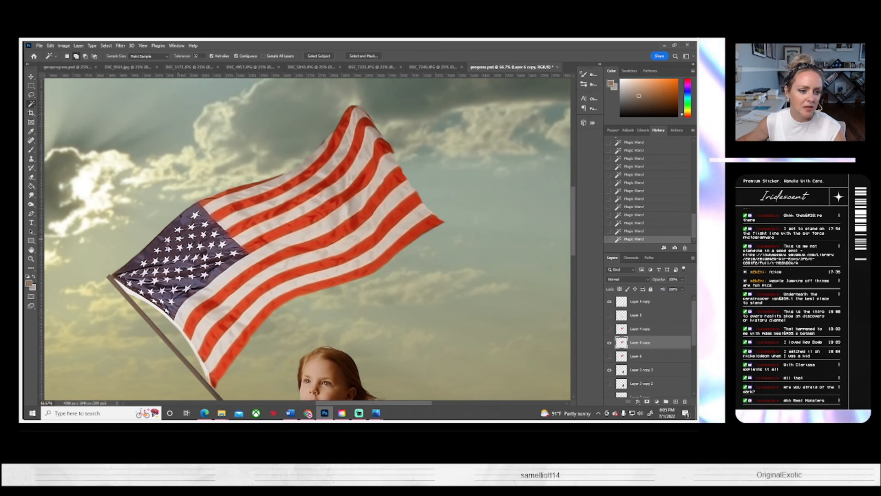
{"action": "left_click", "coordinate": [106, 46]}
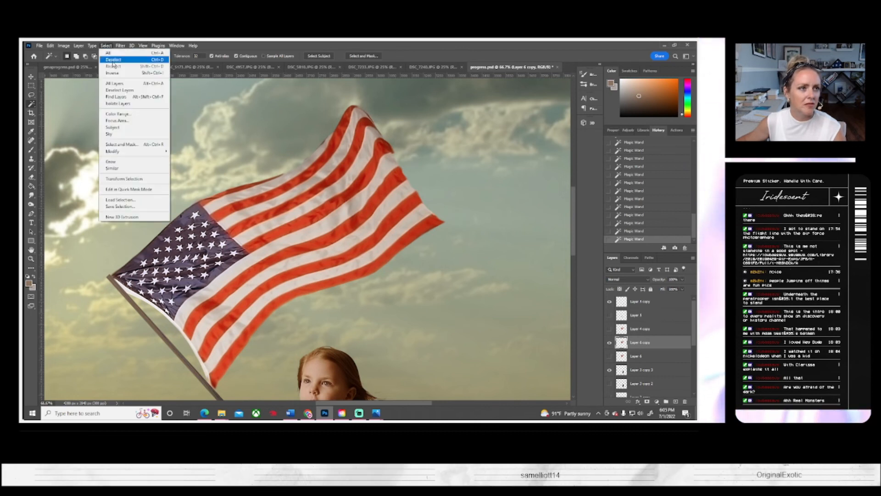
{"action": "left_click", "coordinate": [115, 60]}
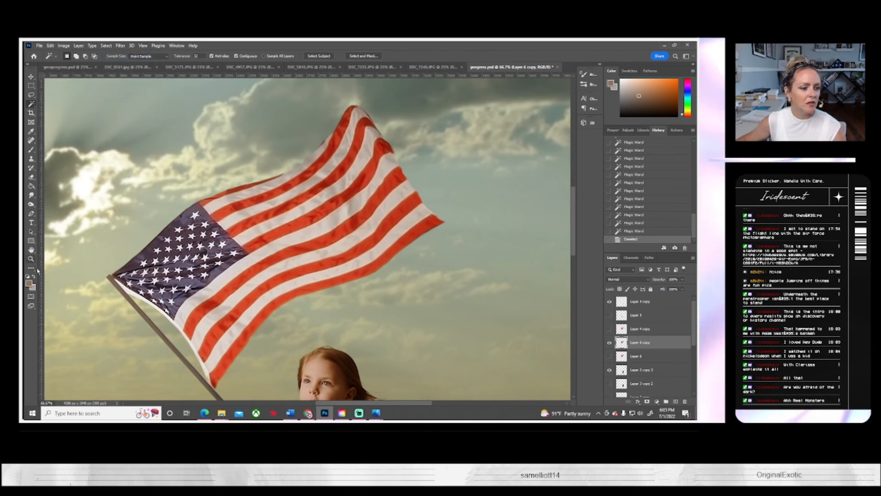
Step: Duplicate Layer 6 copy as Layer 6 copy 2 and hide the original Layer 6 copy
{"action": "right_click", "coordinate": [635, 343]}
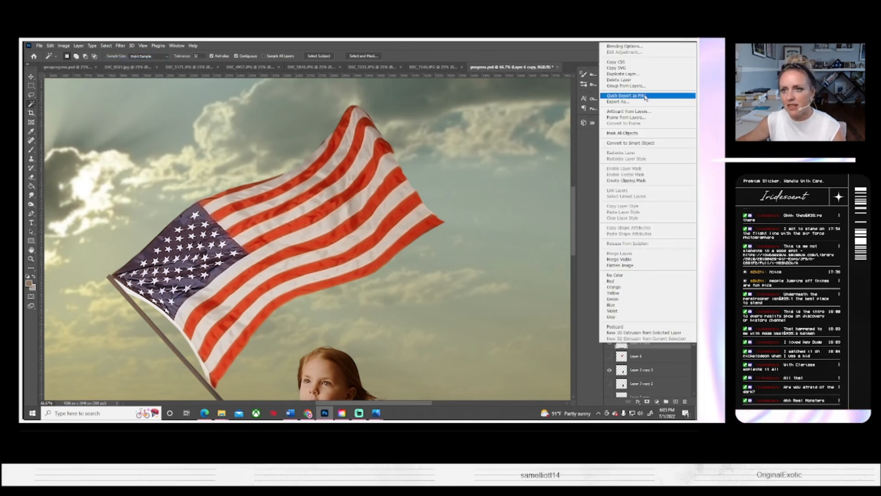
{"action": "left_click", "coordinate": [619, 78]}
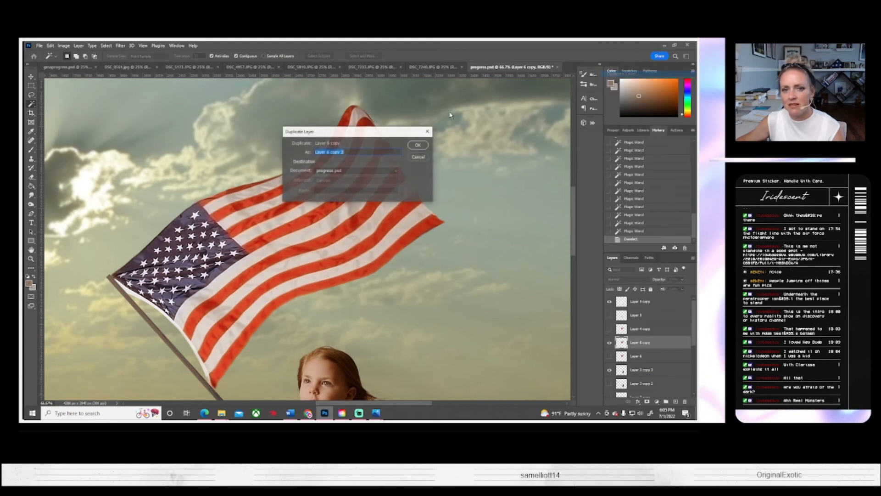
{"action": "left_click", "coordinate": [417, 144]}
{"action": "left_click", "coordinate": [610, 356]}
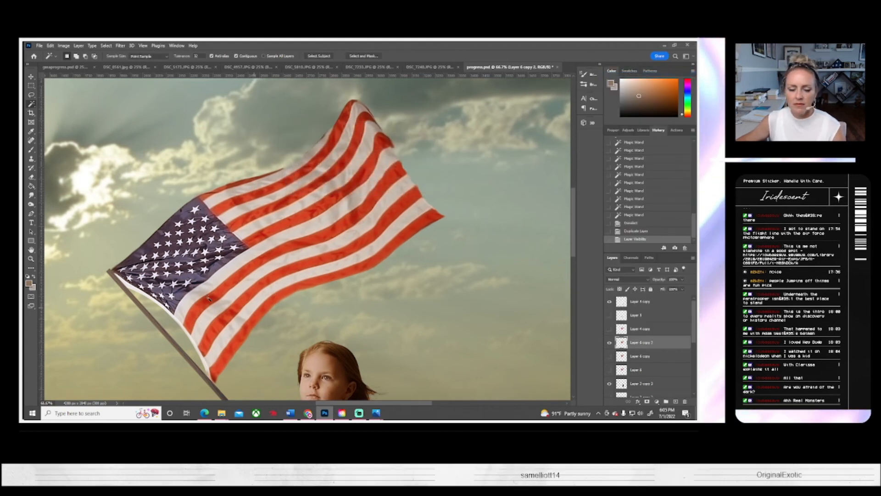
Step: Darken the flag's stripes just below the blue canton using the Burn tool with Midtones range and a reduced exposure
{"action": "left_click", "coordinate": [31, 204]}
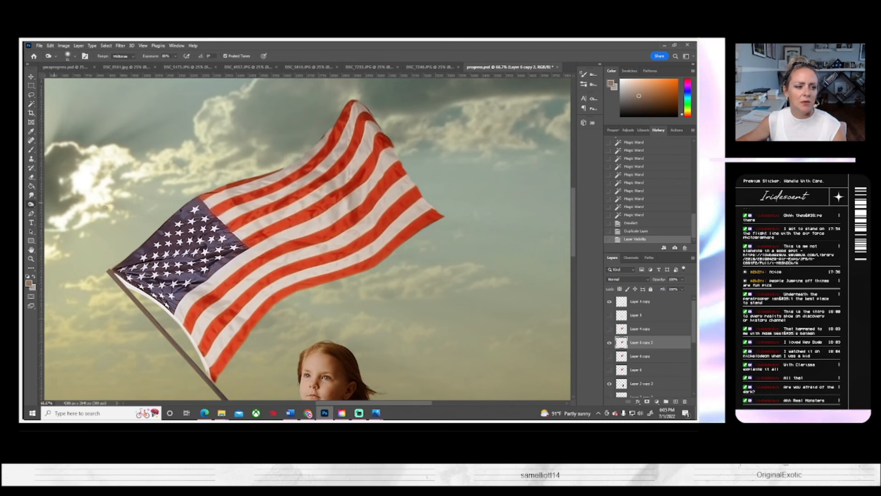
{"action": "left_click", "coordinate": [74, 59]}
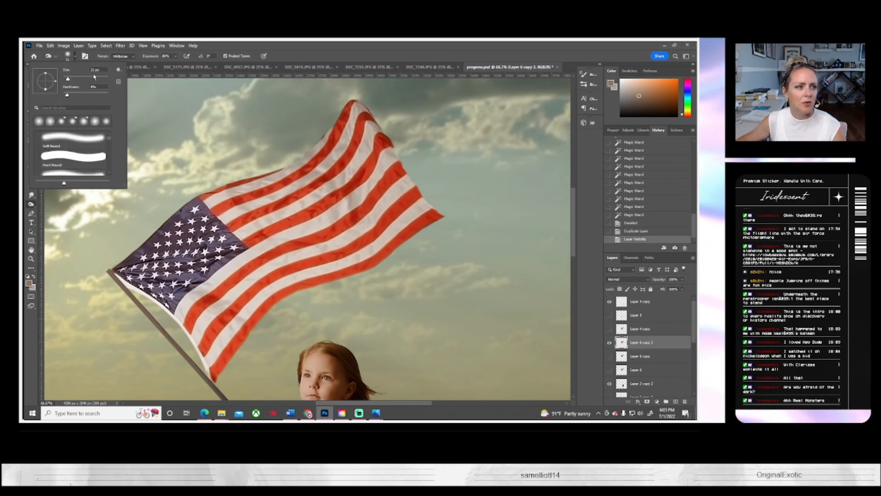
{"action": "left_click", "coordinate": [175, 57]}
{"action": "left_click_drag", "start_coordinate": [174, 64], "coordinate": [152, 64]}
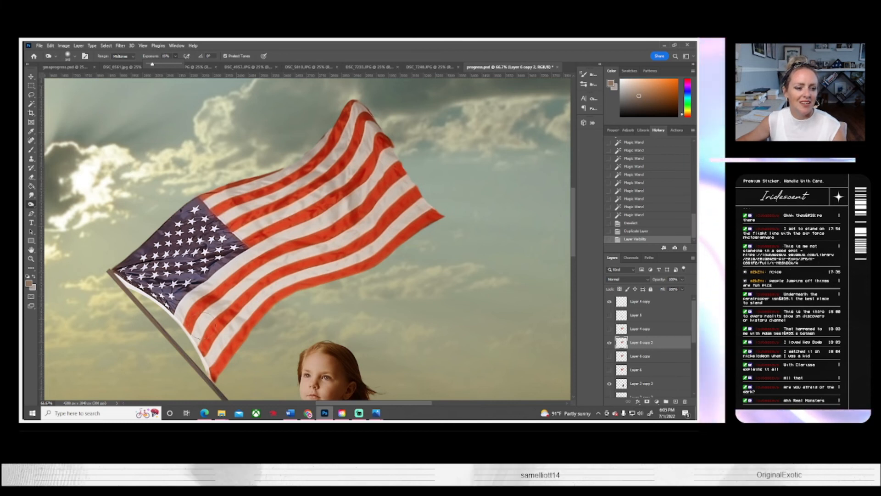
{"action": "left_click", "coordinate": [186, 300]}
{"action": "left_click_drag", "start_coordinate": [204, 288], "coordinate": [191, 298]}
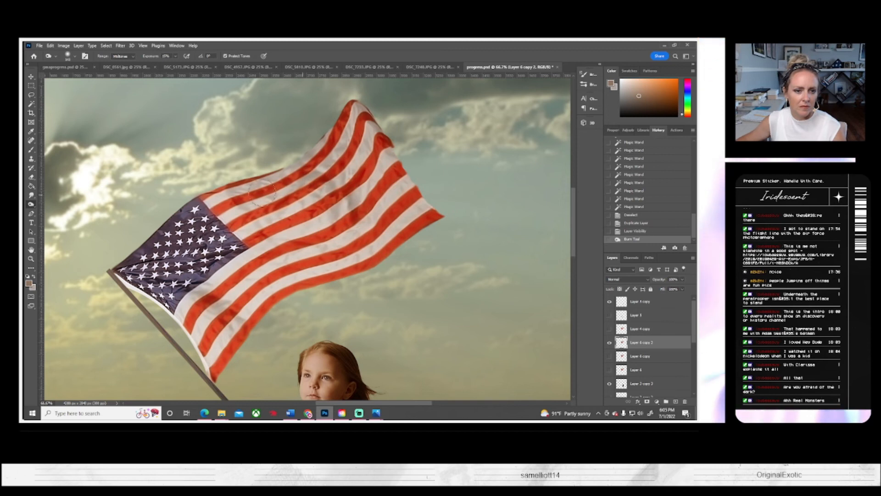
Step: Burn soft shadows into the folds of the upper, middle and outer stripes and the canton's corners
{"action": "left_click_drag", "start_coordinate": [240, 202], "coordinate": [271, 198]}
{"action": "left_click_drag", "start_coordinate": [347, 222], "coordinate": [320, 204]}
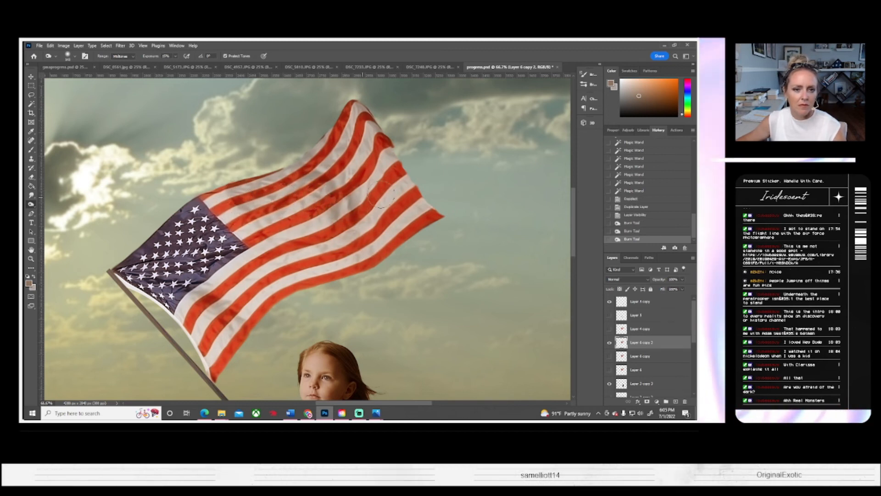
{"action": "left_click_drag", "start_coordinate": [381, 194], "coordinate": [391, 159]}
{"action": "left_click_drag", "start_coordinate": [356, 239], "coordinate": [331, 257]}
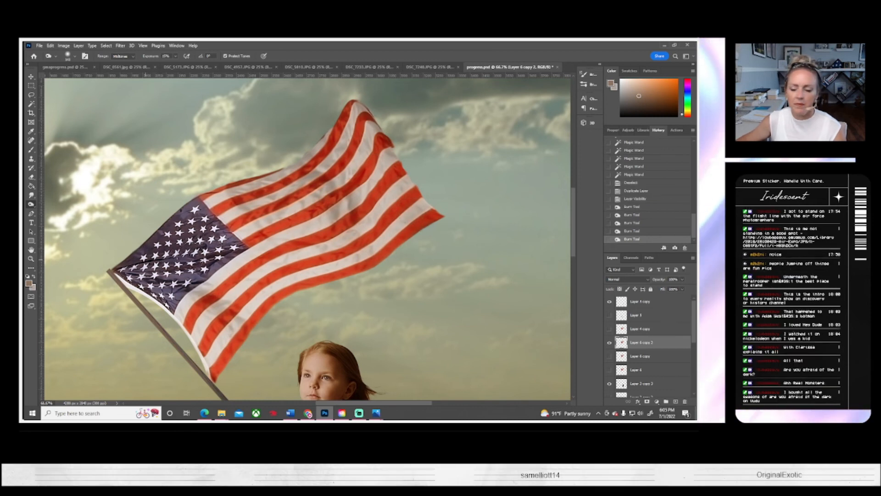
{"action": "left_click_drag", "start_coordinate": [229, 261], "coordinate": [234, 264]}
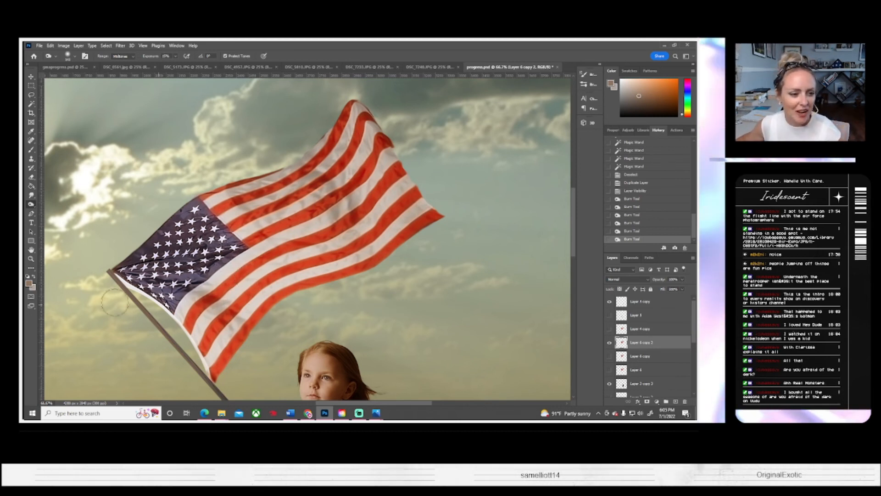
{"action": "left_click_drag", "start_coordinate": [120, 263], "coordinate": [134, 263]}
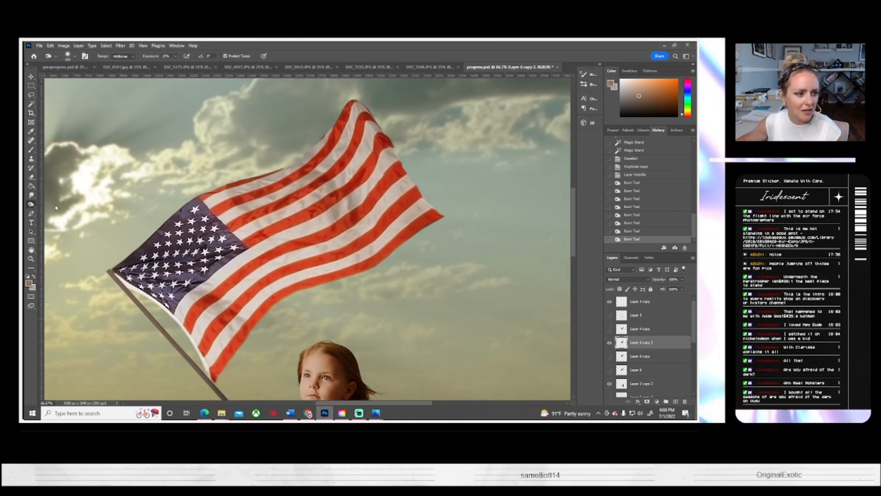
Step: Lighten the raised folds of the flag's canton edge and stripes with the Dodge tool in the Midtones range
{"action": "right_click", "coordinate": [31, 204]}
{"action": "left_click", "coordinate": [67, 205]}
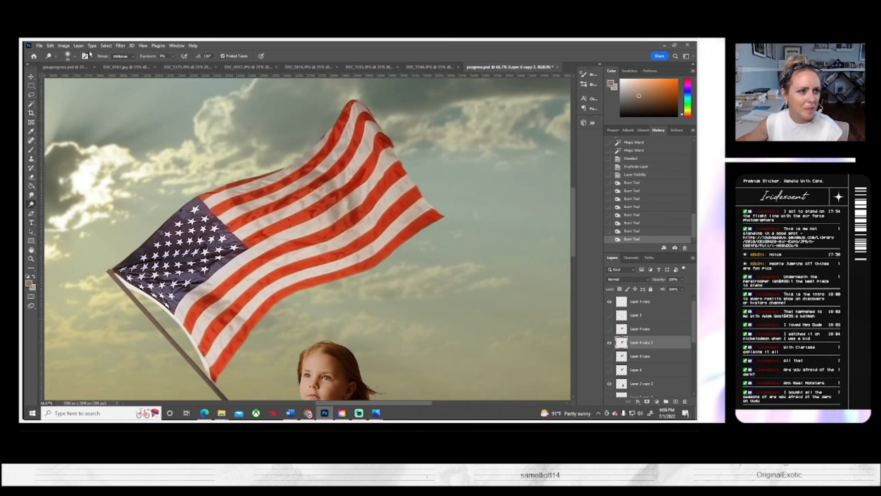
{"action": "left_click", "coordinate": [69, 56]}
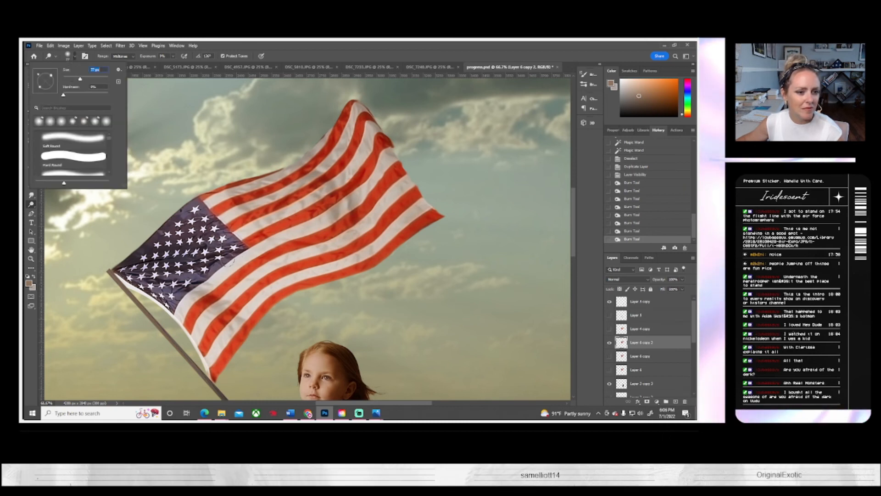
{"action": "left_click", "coordinate": [133, 278]}
{"action": "left_click_drag", "start_coordinate": [176, 286], "coordinate": [219, 275]}
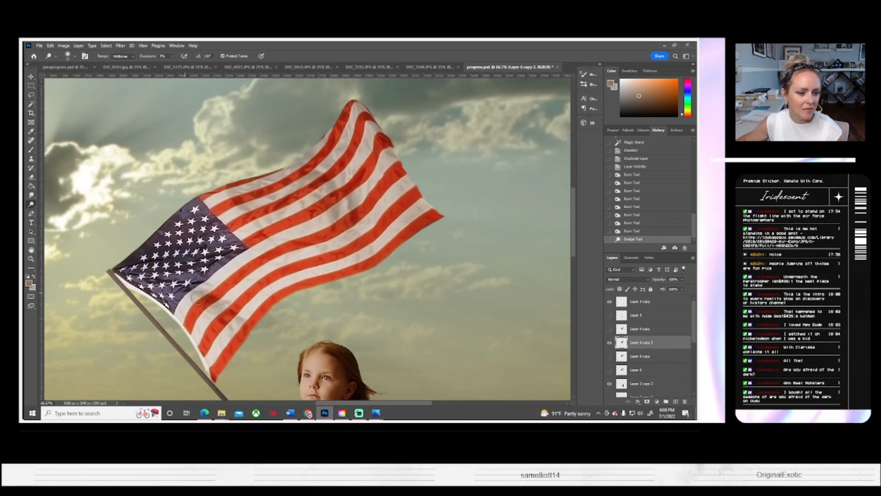
{"action": "left_click_drag", "start_coordinate": [278, 278], "coordinate": [271, 270]}
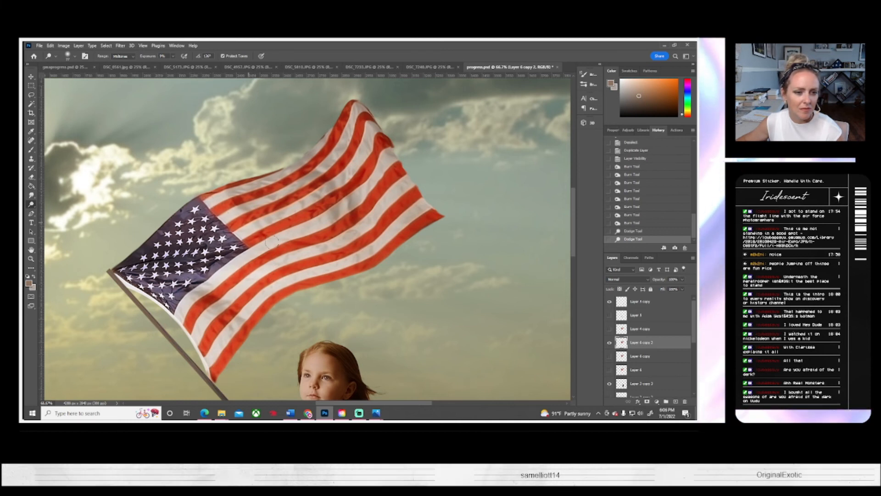
{"action": "left_click_drag", "start_coordinate": [248, 216], "coordinate": [276, 202]}
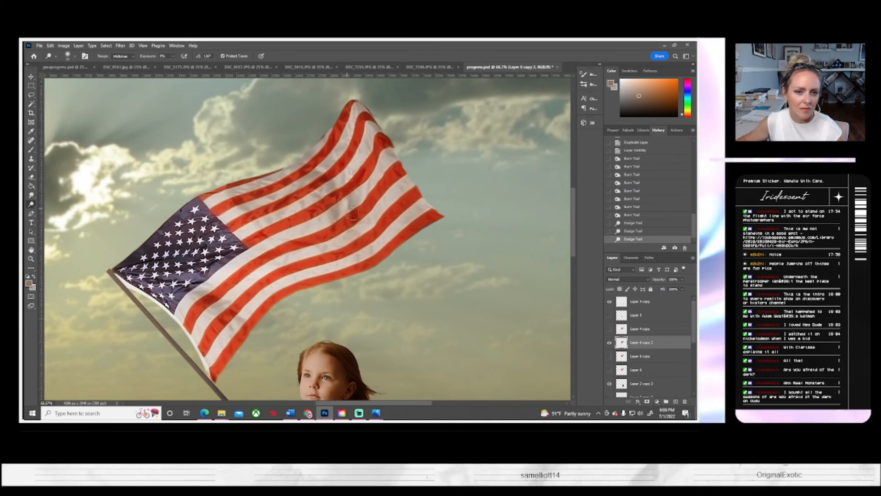
{"action": "left_click_drag", "start_coordinate": [356, 228], "coordinate": [378, 211]}
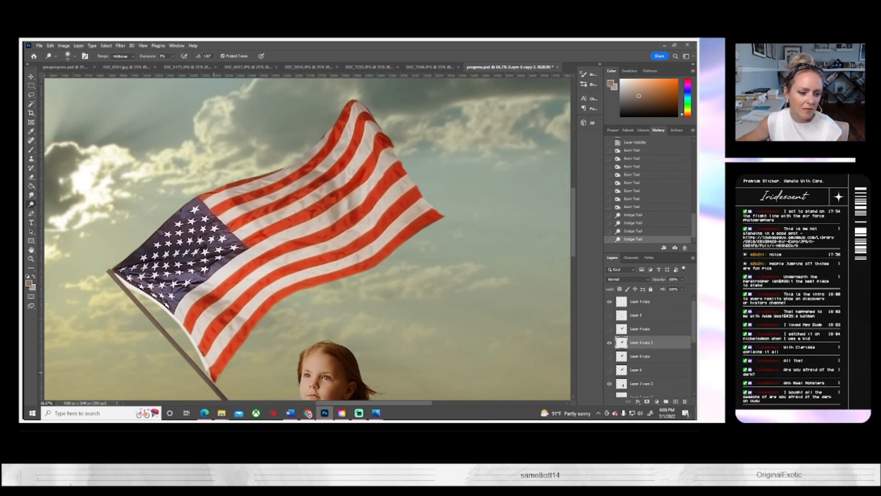
Step: Deepen the shadows in the middle stripes, the blue canton and the stripes beside it with the Burn tool
{"action": "right_click", "coordinate": [31, 204]}
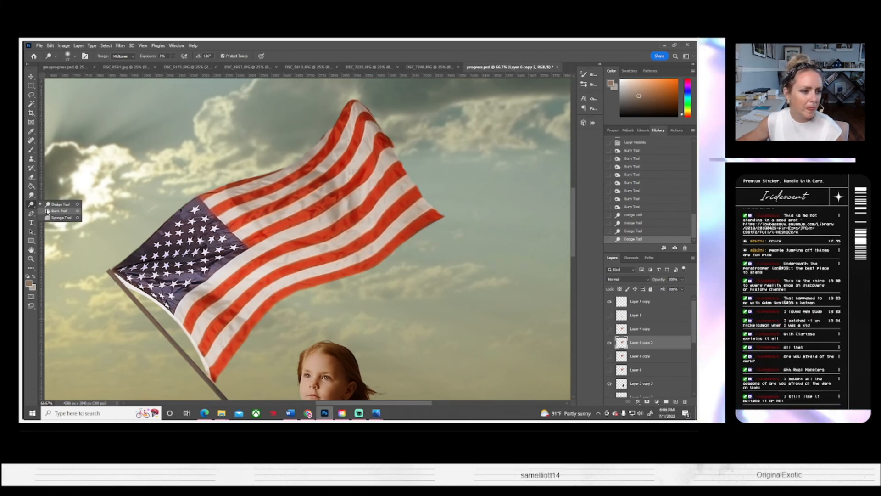
{"action": "left_click", "coordinate": [47, 211]}
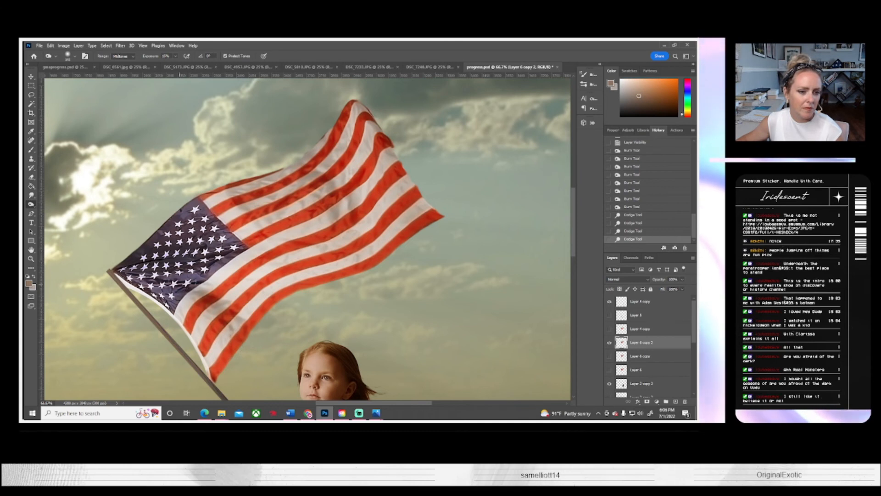
{"action": "left_click_drag", "start_coordinate": [335, 230], "coordinate": [315, 235]}
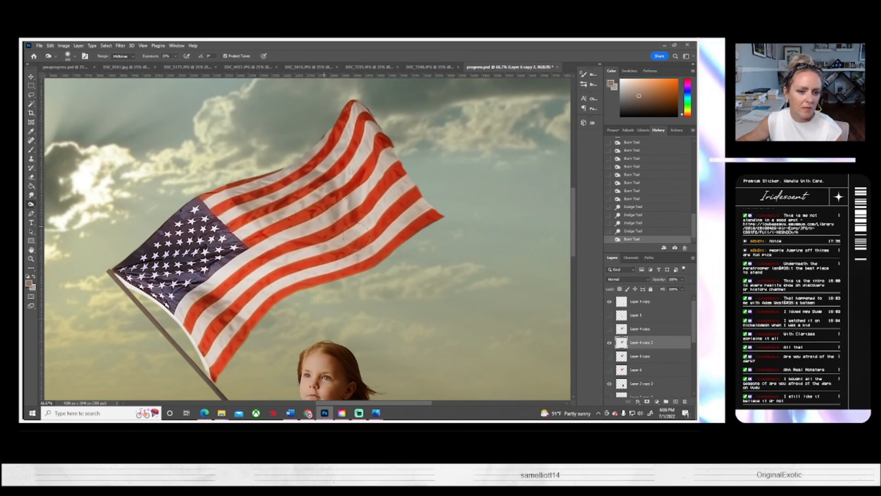
{"action": "left_click_drag", "start_coordinate": [169, 269], "coordinate": [147, 264]}
{"action": "left_click_drag", "start_coordinate": [205, 260], "coordinate": [208, 270]}
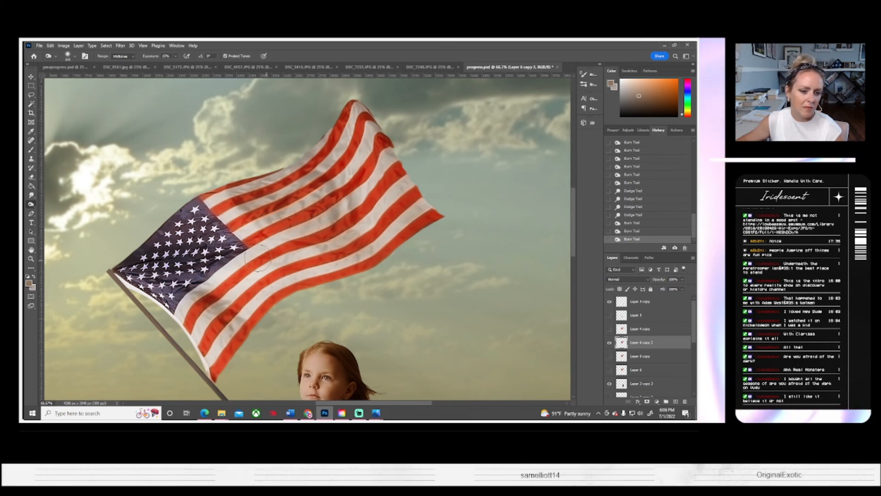
{"action": "left_click_drag", "start_coordinate": [257, 259], "coordinate": [267, 305]}
Step: Apply a Brightness/Contrast adjustment to the flag layer with brightness -26 and contrast 21
{"action": "left_click", "coordinate": [31, 258]}
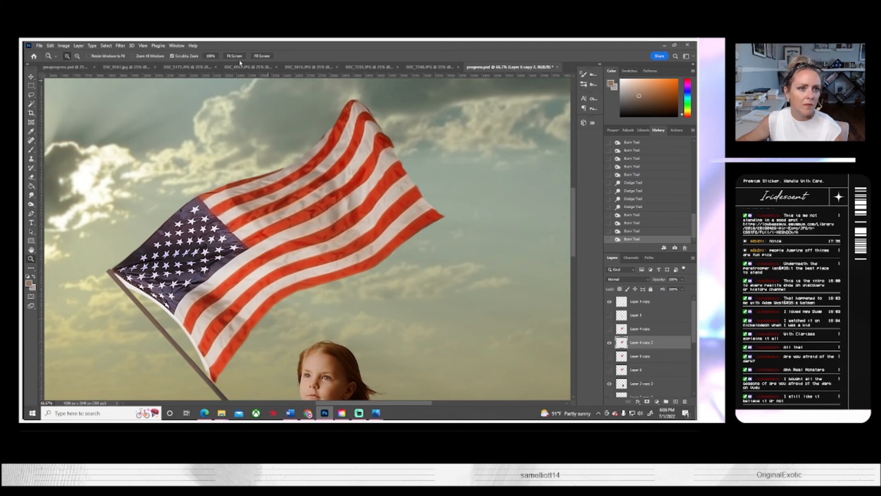
{"action": "left_click", "coordinate": [233, 56]}
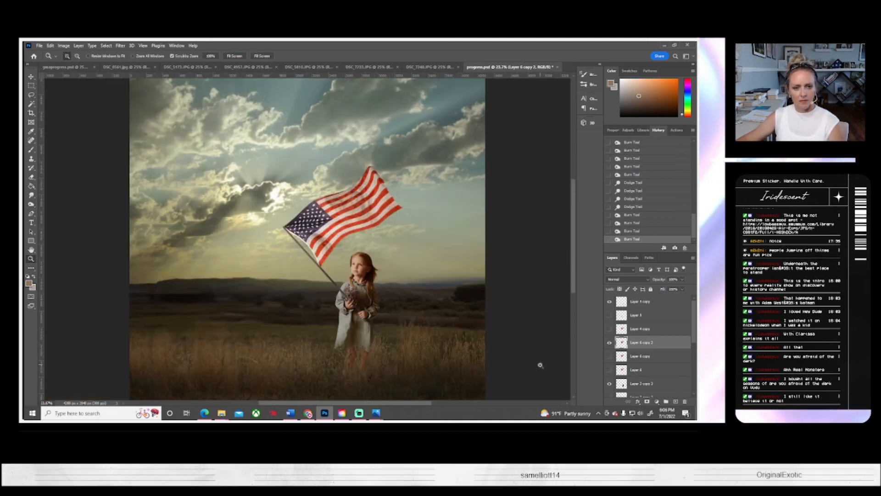
{"action": "left_click", "coordinate": [63, 45]}
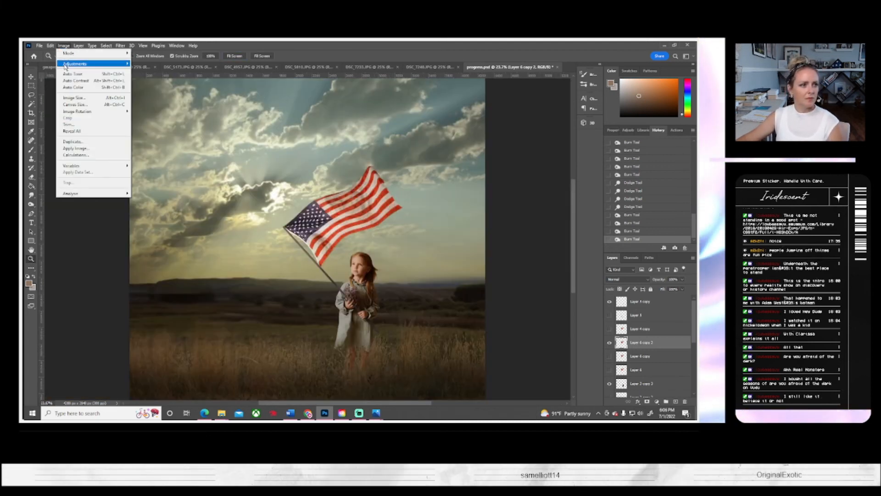
{"action": "mouse_move", "coordinate": [66, 64]}
{"action": "left_click", "coordinate": [147, 64]}
{"action": "left_click_drag", "start_coordinate": [541, 140], "coordinate": [548, 159]}
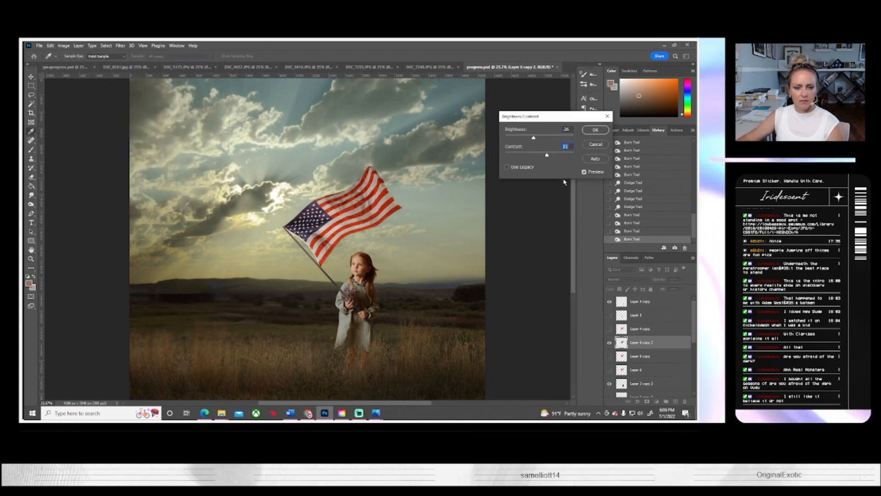
{"action": "left_click", "coordinate": [594, 131]}
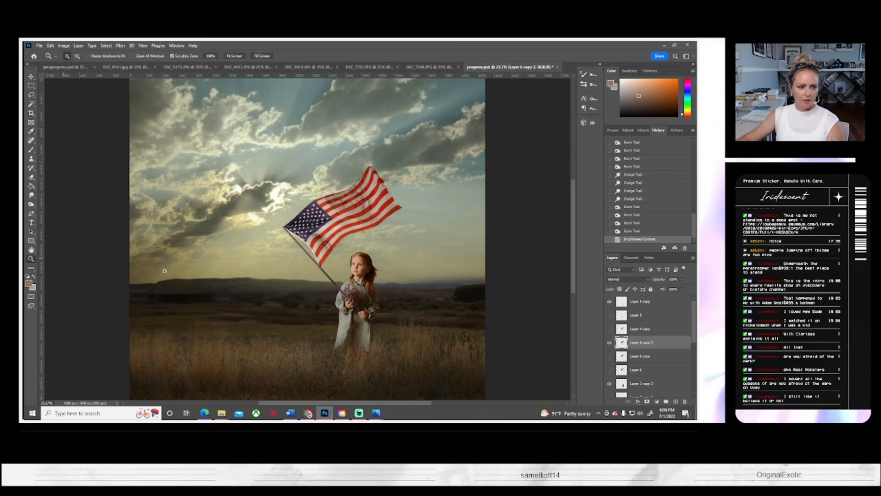
Step: Duplicate the adjusted flag layer Layer 6 copy 2 and hide the original as a backup
{"action": "right_click", "coordinate": [633, 345]}
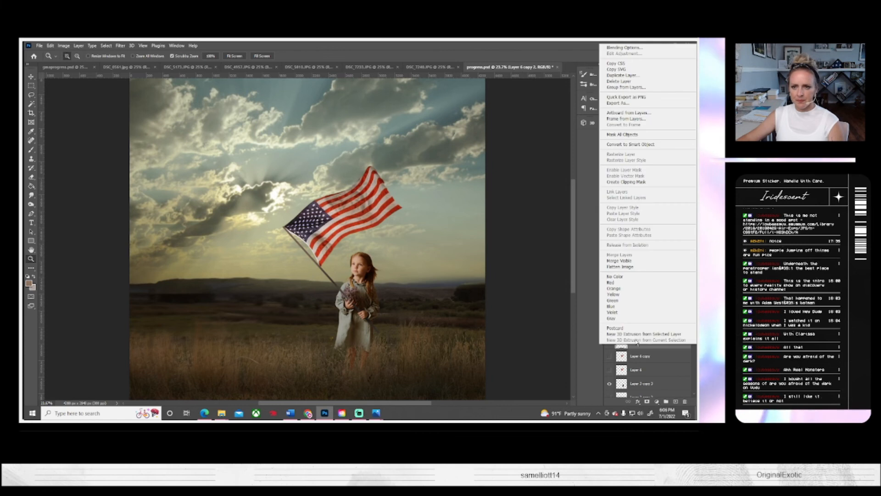
{"action": "left_click", "coordinate": [633, 80]}
{"action": "left_click", "coordinate": [416, 146]}
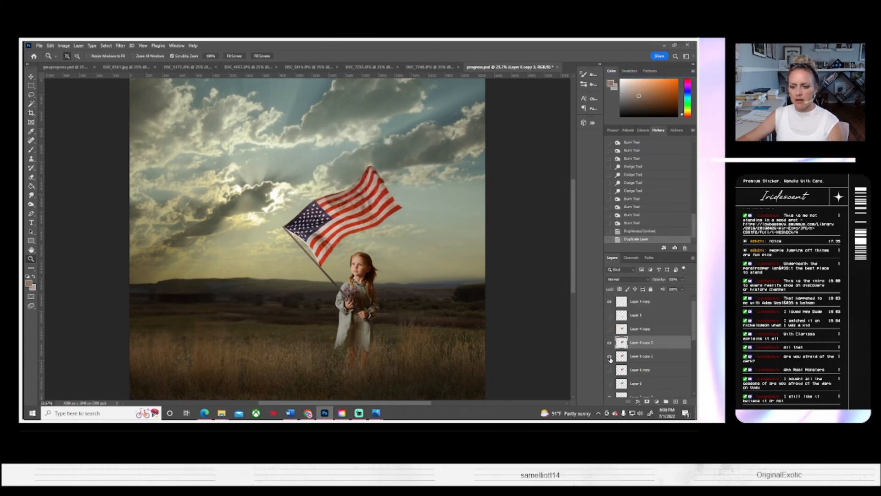
{"action": "left_click", "coordinate": [609, 356]}
Step: Save the composite using Save As, replacing the existing progress.psd file
{"action": "left_click", "coordinate": [39, 46]}
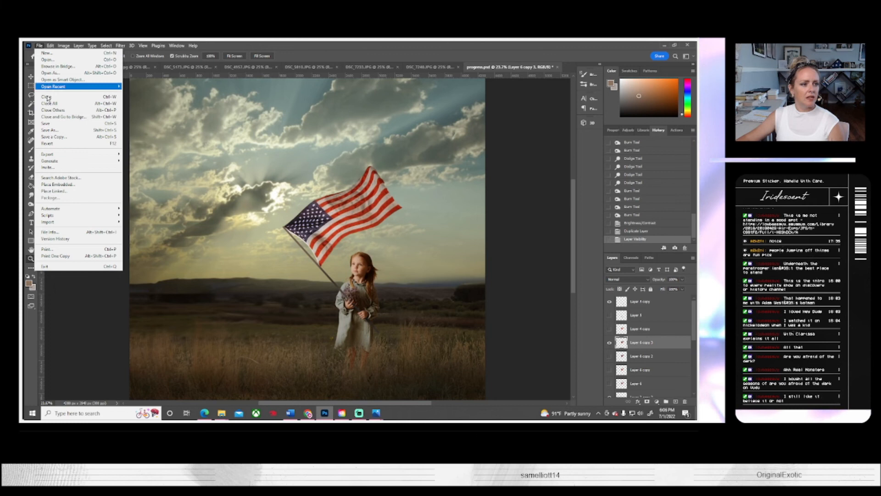
{"action": "left_click", "coordinate": [51, 130]}
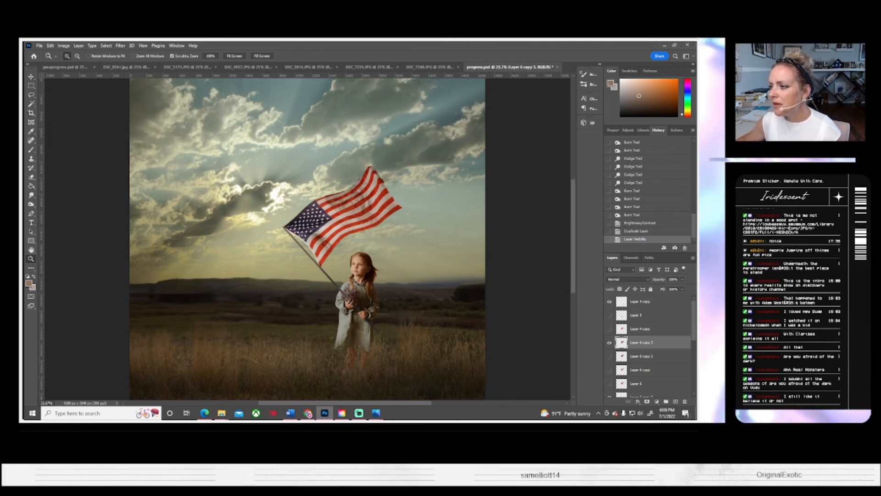
{"action": "key", "text": "ctrl+s"}
{"action": "left_click", "coordinate": [428, 142]}
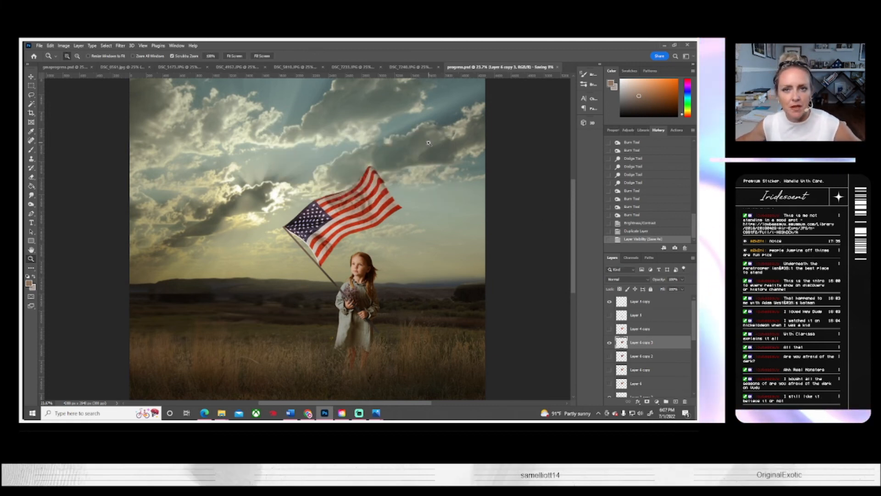
Step: Select the white strip along the flag's pole-side edge with the Magic Wand, adding its lower end down to the bottom corner
{"action": "left_click_drag", "start_coordinate": [302, 244], "coordinate": [302, 244]}
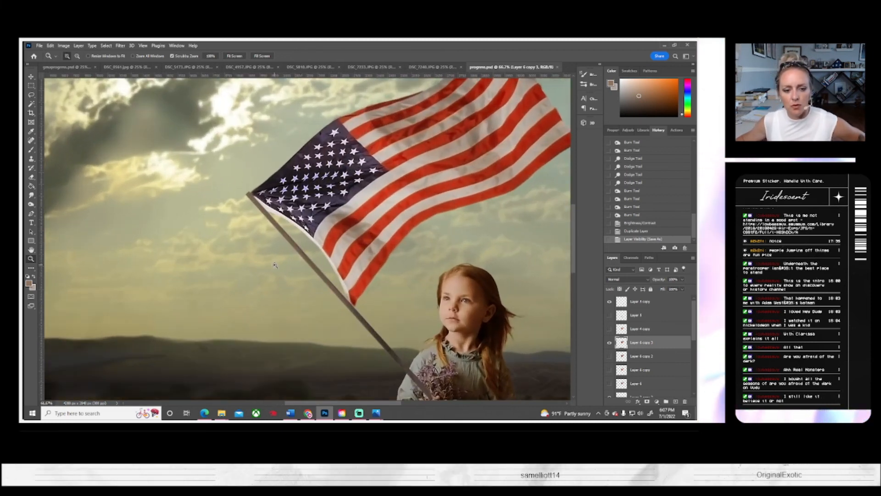
{"action": "key", "text": "w"}
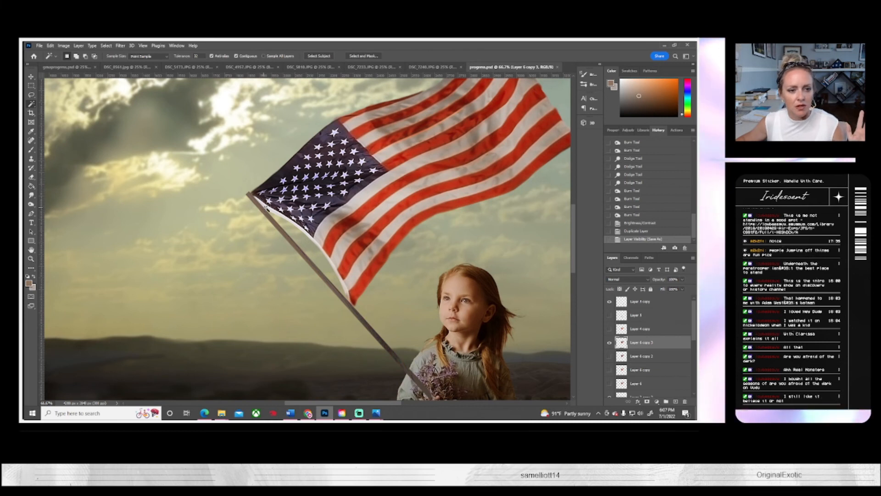
{"action": "left_click", "coordinate": [266, 208]}
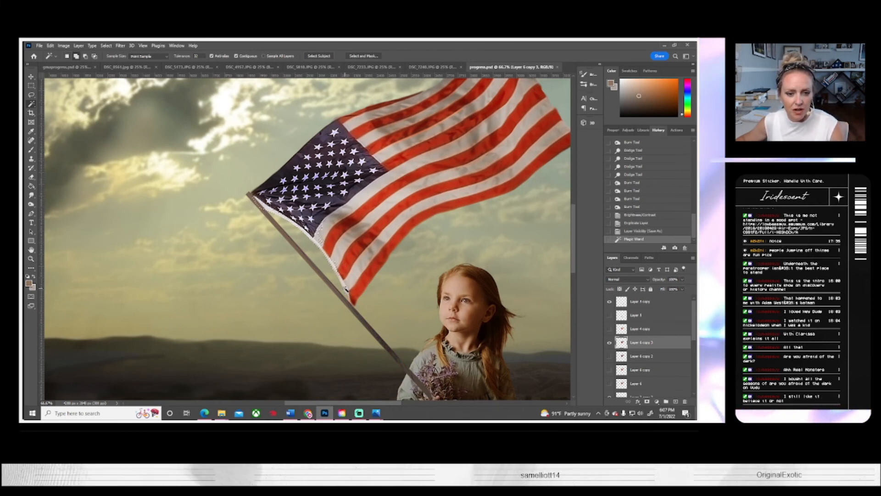
{"action": "left_click", "coordinate": [346, 292], "text": "shift"}
{"action": "left_click", "coordinate": [352, 304], "text": "shift"}
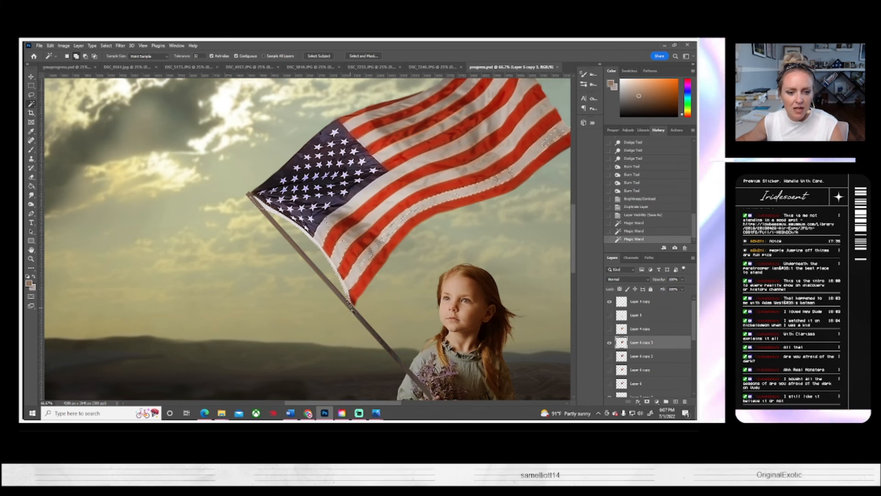
Step: Refine the selection with the Lasso tool, removing the stripe areas and adding the missed lower end of the white strip
{"action": "key", "text": "l"}
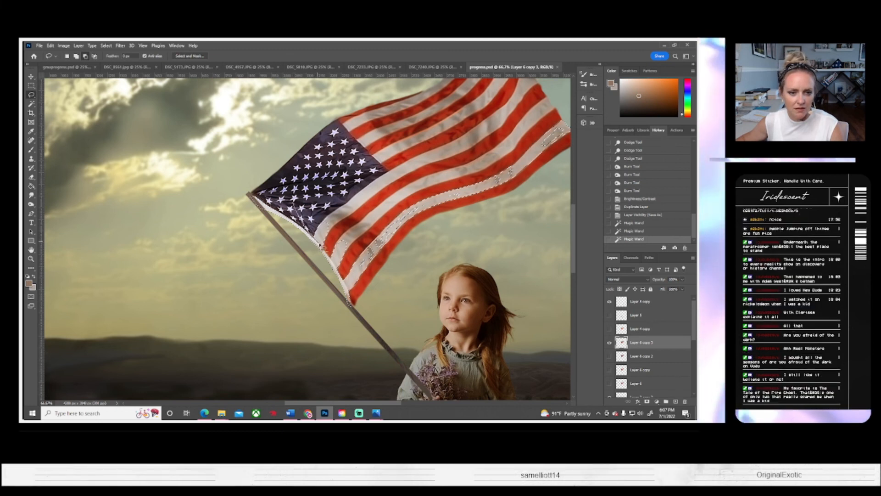
{"action": "mouse_move", "coordinate": [334, 263]}
{"action": "left_mouse_down"}
{"action": "mouse_move", "coordinate": [356, 287]}
{"action": "mouse_move", "coordinate": [598, 137]}
{"action": "mouse_move", "coordinate": [487, 117]}
{"action": "mouse_move", "coordinate": [400, 131]}
{"action": "left_mouse_up"}
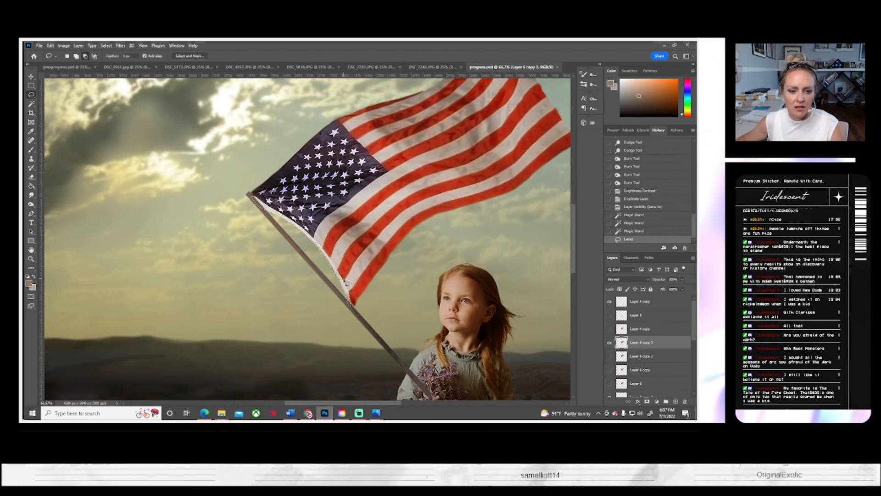
{"action": "mouse_move", "coordinate": [347, 291]}
{"action": "left_mouse_down"}
{"action": "mouse_move", "coordinate": [368, 270]}
{"action": "mouse_move", "coordinate": [349, 306]}
{"action": "mouse_move", "coordinate": [319, 272]}
{"action": "left_mouse_up"}
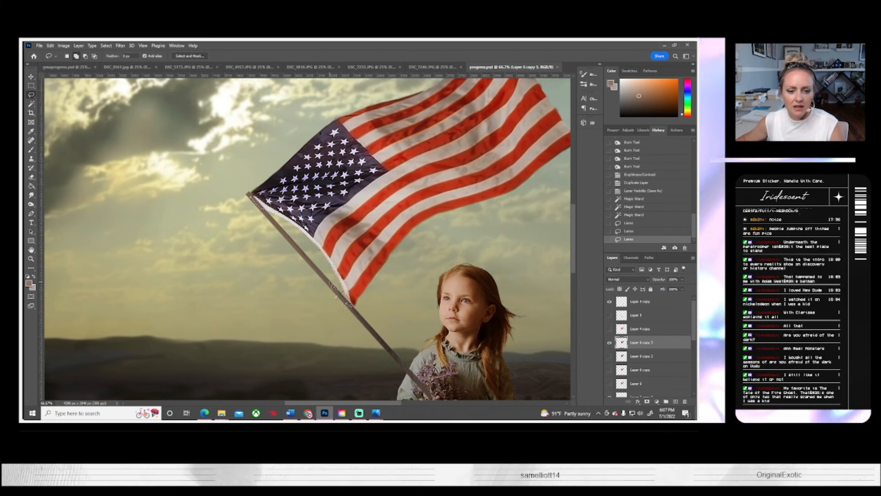
{"action": "key", "text": "ctrl+z"}
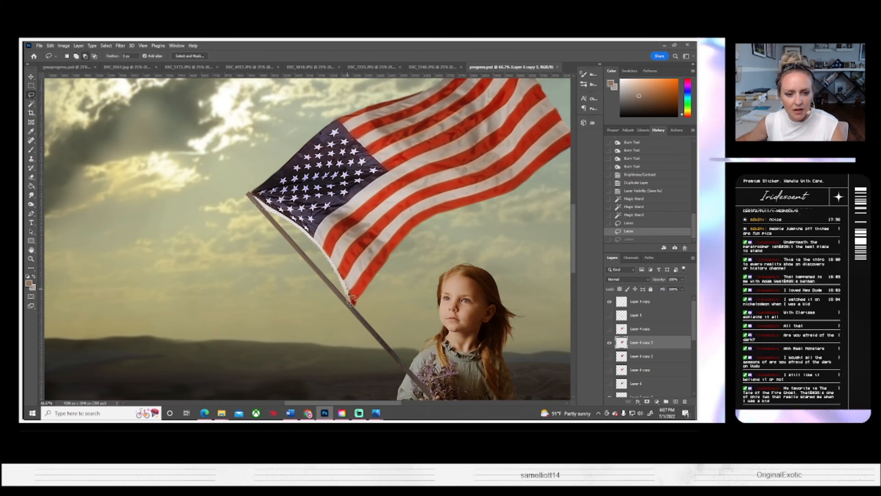
{"action": "left_click_drag", "start_coordinate": [331, 287], "coordinate": [329, 284]}
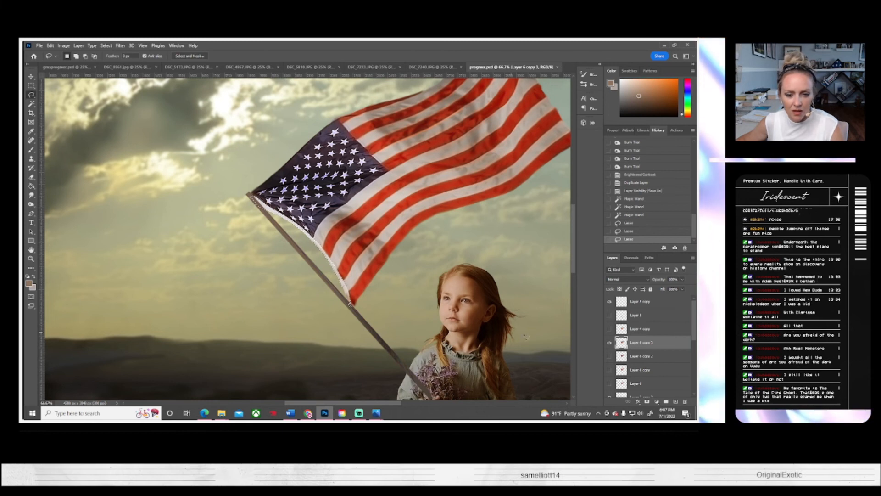
Step: Delete the selected white strip between the flag and the pole, and clear the selection
{"action": "key", "text": "Delete"}
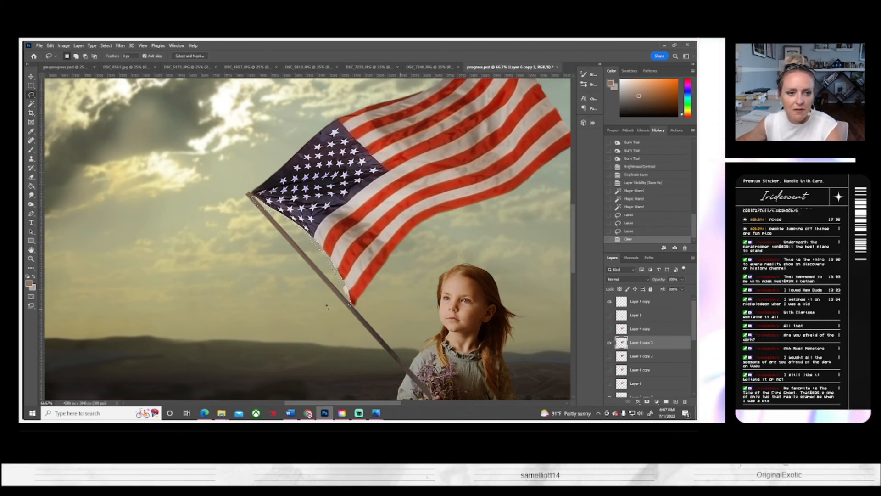
{"action": "left_click", "coordinate": [106, 45]}
{"action": "left_click", "coordinate": [112, 60]}
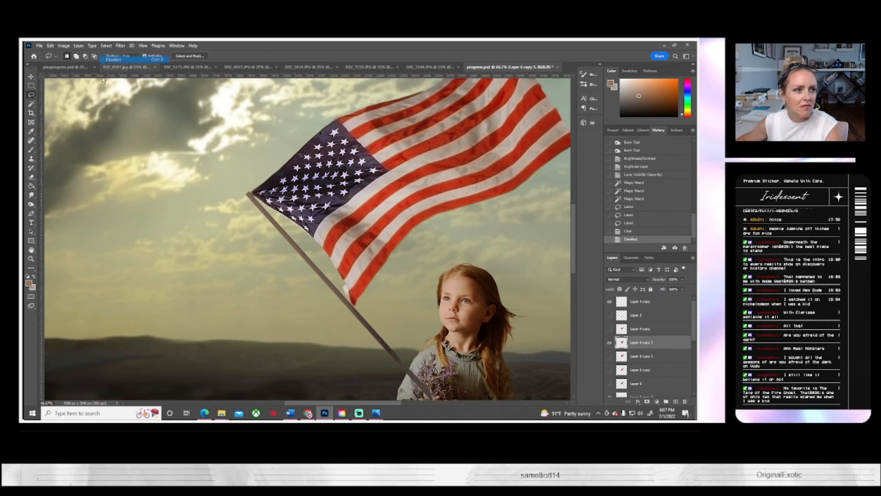
Step: Erase the leftover white fringe along the flag's pole-side edge with a smaller Soft Round eraser at 0% hardness
{"action": "left_click", "coordinate": [31, 177]}
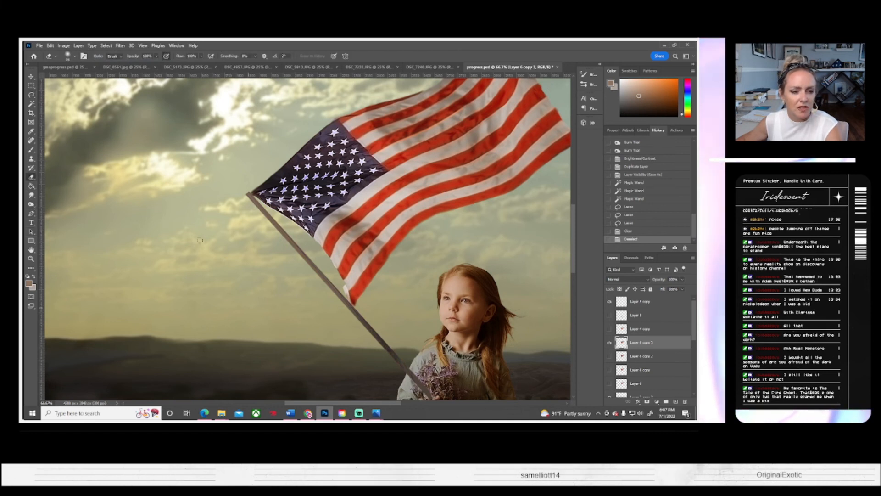
{"action": "left_click", "coordinate": [73, 57]}
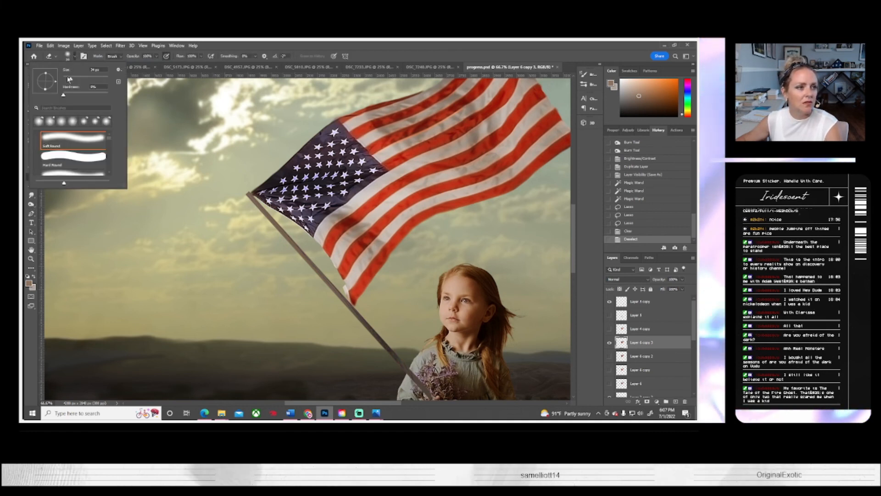
{"action": "left_click_drag", "start_coordinate": [69, 79], "coordinate": [66, 79]}
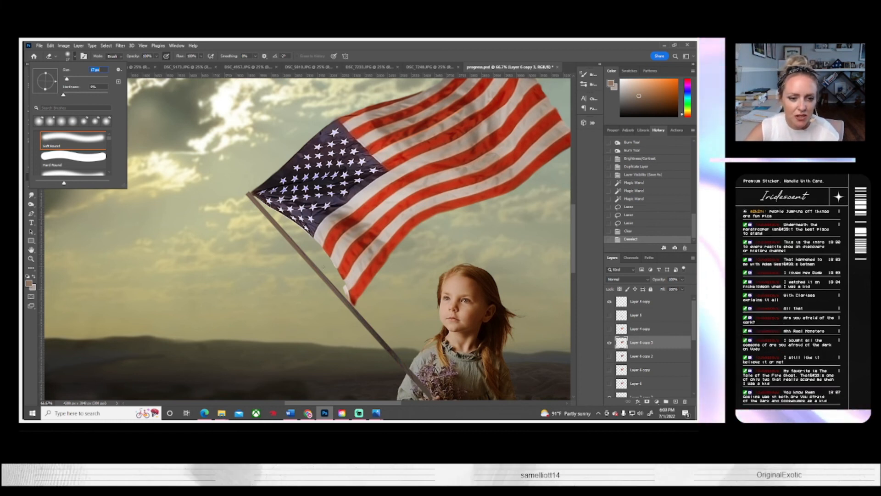
{"action": "key", "text": "Return"}
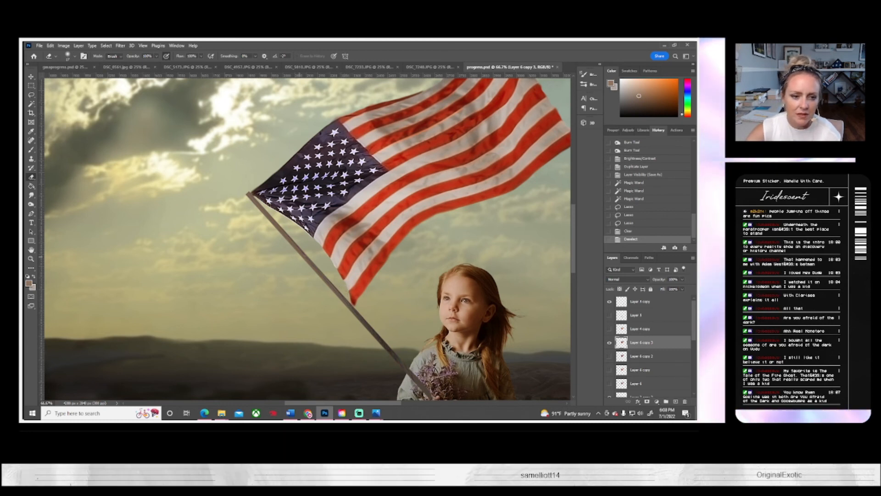
{"action": "left_click_drag", "start_coordinate": [308, 233], "coordinate": [312, 238]}
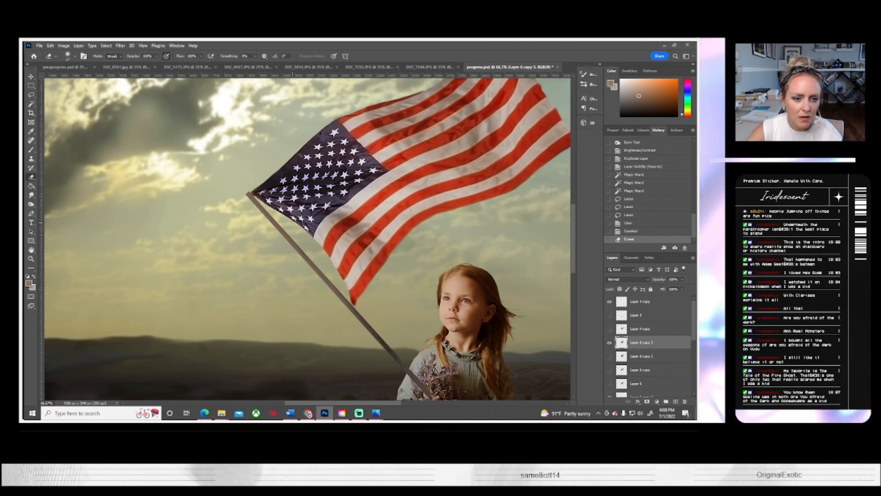
{"action": "left_click_drag", "start_coordinate": [281, 215], "coordinate": [267, 205]}
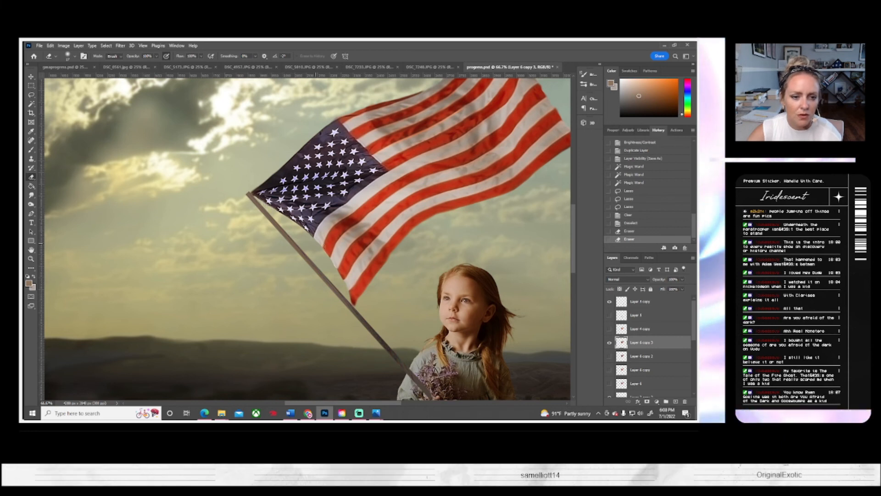
{"action": "left_click", "coordinate": [360, 289]}
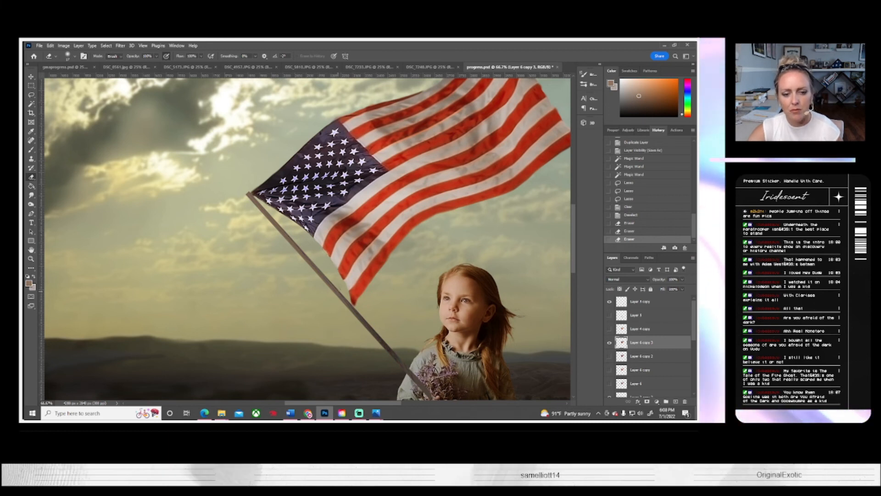
{"action": "left_click_drag", "start_coordinate": [338, 291], "coordinate": [345, 279]}
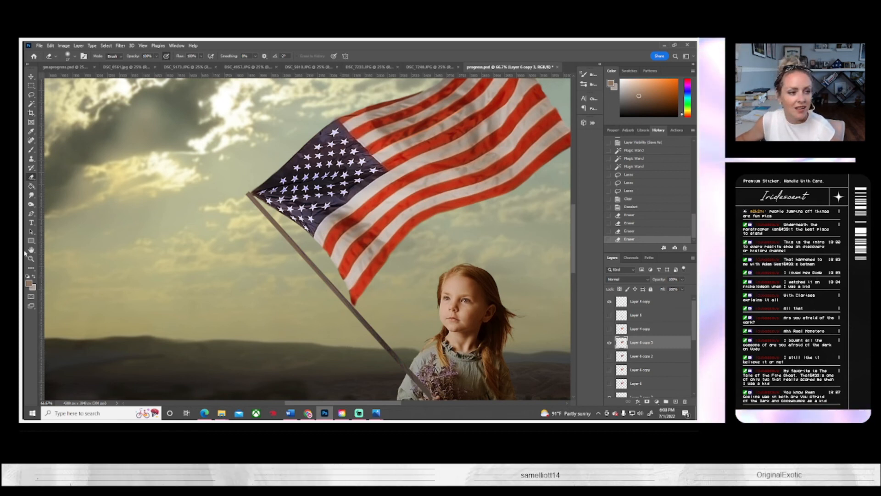
Step: Darken the flag's trimmed edge beside the pole with the Burn tool in the Midtones range
{"action": "left_click", "coordinate": [31, 204]}
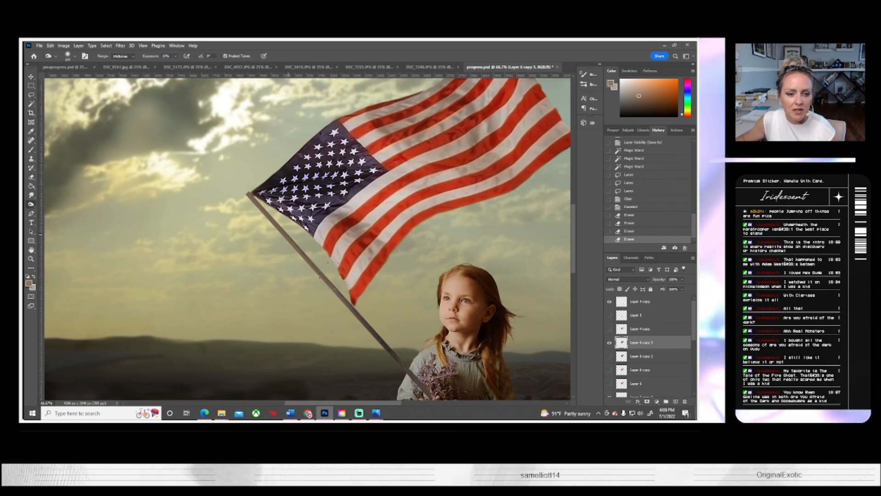
{"action": "left_click_drag", "start_coordinate": [282, 232], "coordinate": [268, 236]}
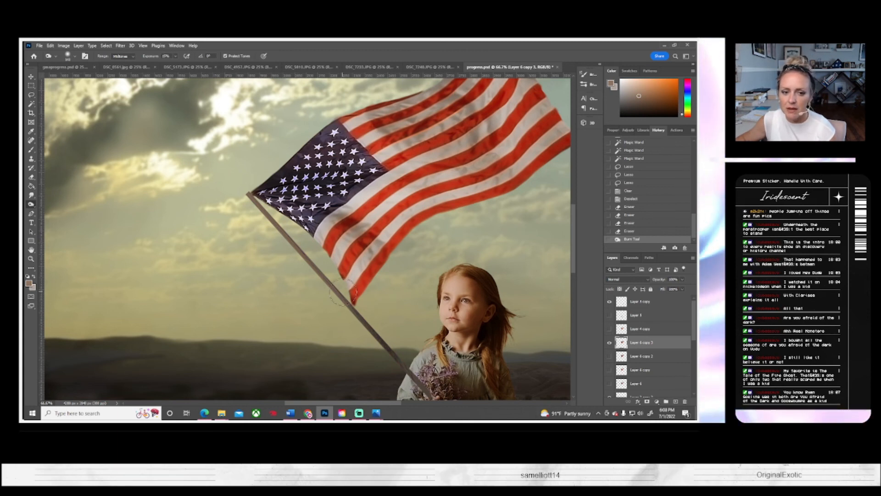
{"action": "left_click_drag", "start_coordinate": [340, 296], "coordinate": [304, 272]}
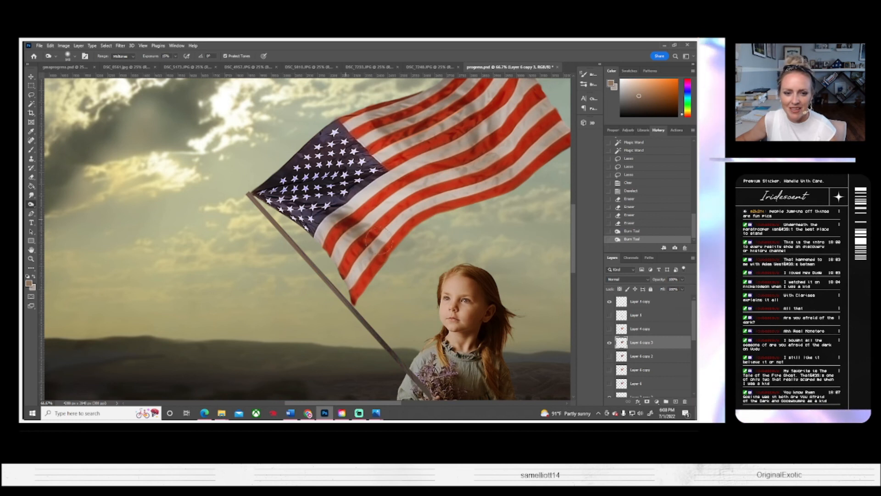
Step: Burn more shadow into the folds of the flag's upper and middle stripes and the stripes below the canton
{"action": "left_click", "coordinate": [378, 239]}
{"action": "scroll", "coordinate": [312, 204], "scroll_direction": "up", "scroll_amount": 2}
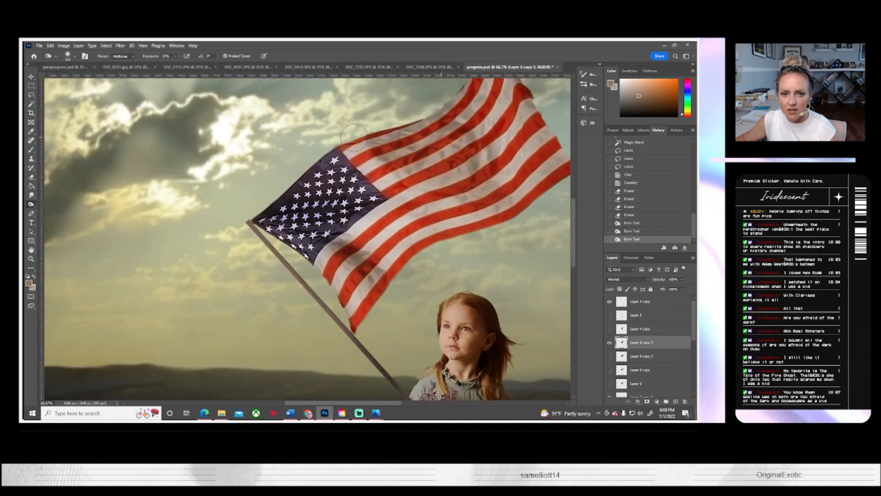
{"action": "left_click_drag", "start_coordinate": [431, 137], "coordinate": [446, 131]}
{"action": "mouse_move", "coordinate": [539, 128]}
{"action": "left_mouse_down"}
{"action": "mouse_move", "coordinate": [541, 190]}
{"action": "mouse_move", "coordinate": [532, 180]}
{"action": "mouse_move", "coordinate": [494, 188]}
{"action": "mouse_move", "coordinate": [442, 156]}
{"action": "left_mouse_up"}
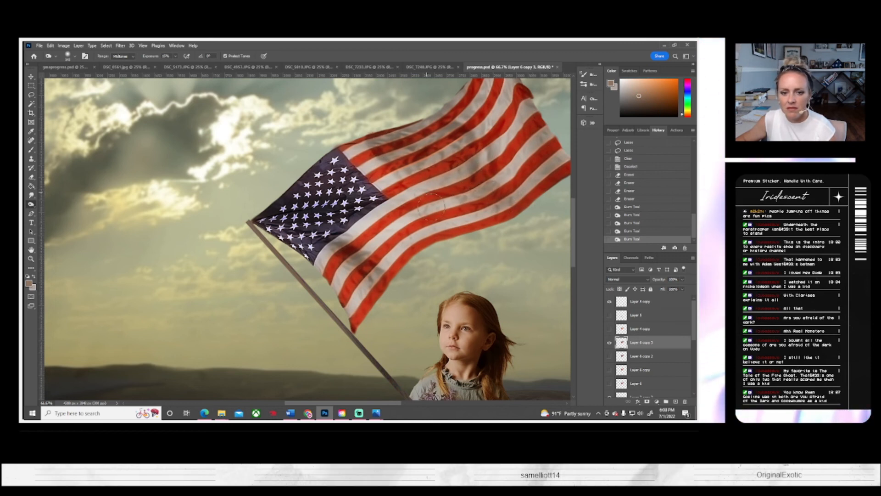
{"action": "mouse_move", "coordinate": [377, 259]}
{"action": "left_mouse_down"}
{"action": "mouse_move", "coordinate": [365, 268]}
{"action": "mouse_move", "coordinate": [356, 247]}
{"action": "left_mouse_up"}
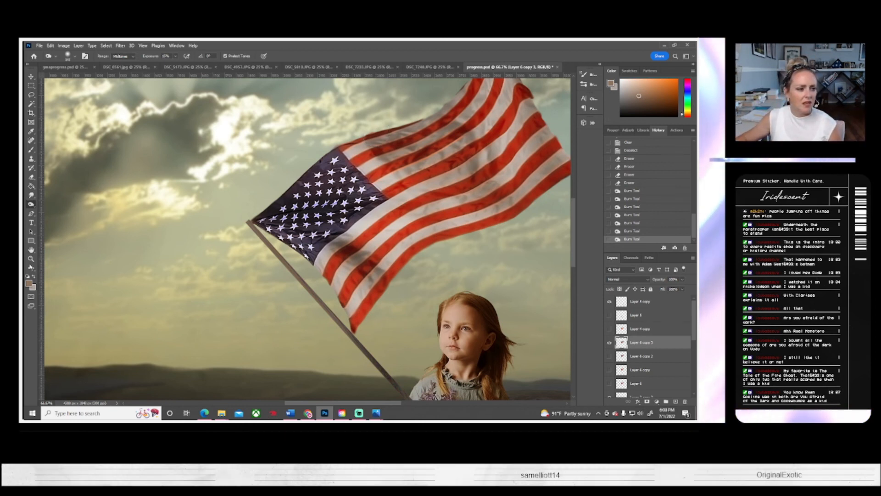
{"action": "left_click", "coordinate": [31, 258]}
{"action": "left_click", "coordinate": [234, 55]}
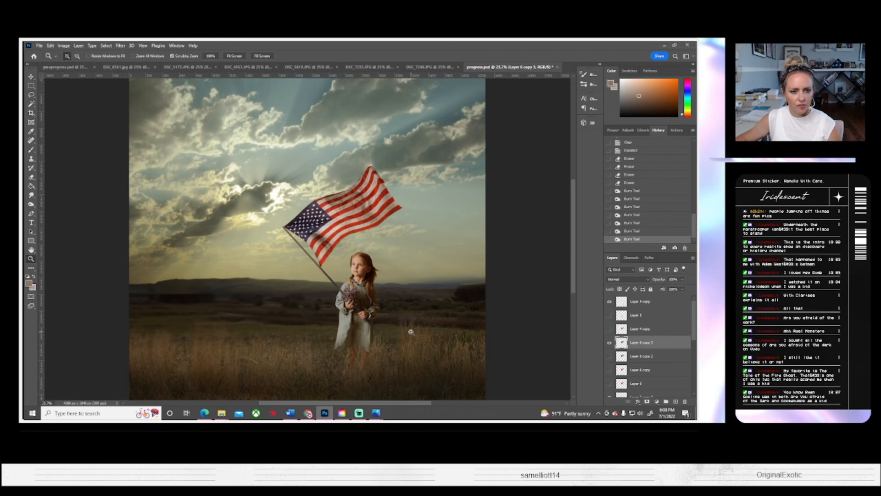
{"action": "left_click", "coordinate": [120, 46]}
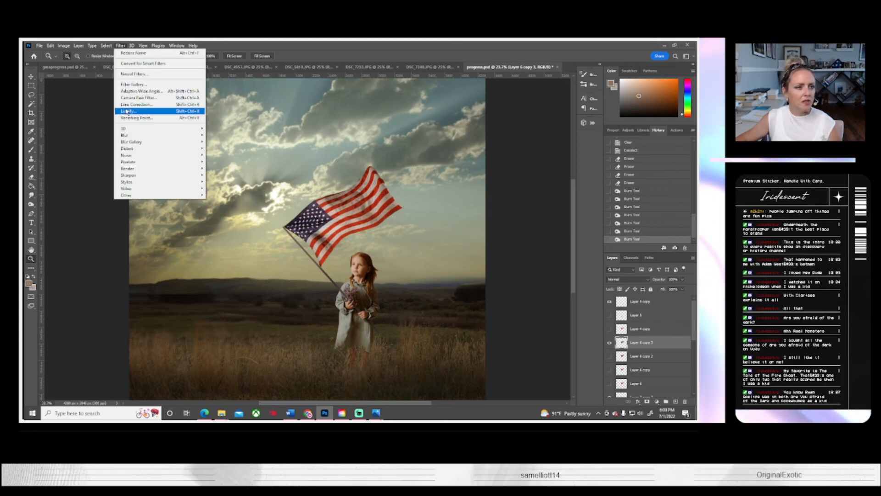
{"action": "mouse_move", "coordinate": [126, 135]}
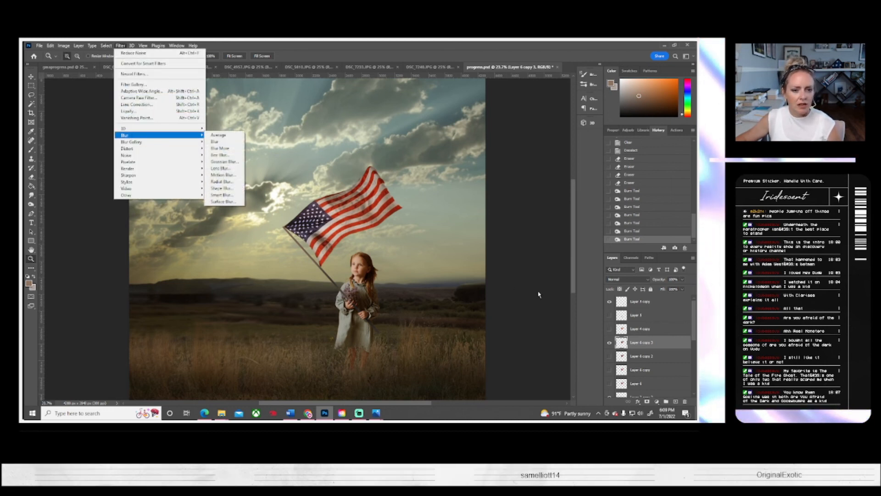
{"action": "left_click", "coordinate": [220, 155]}
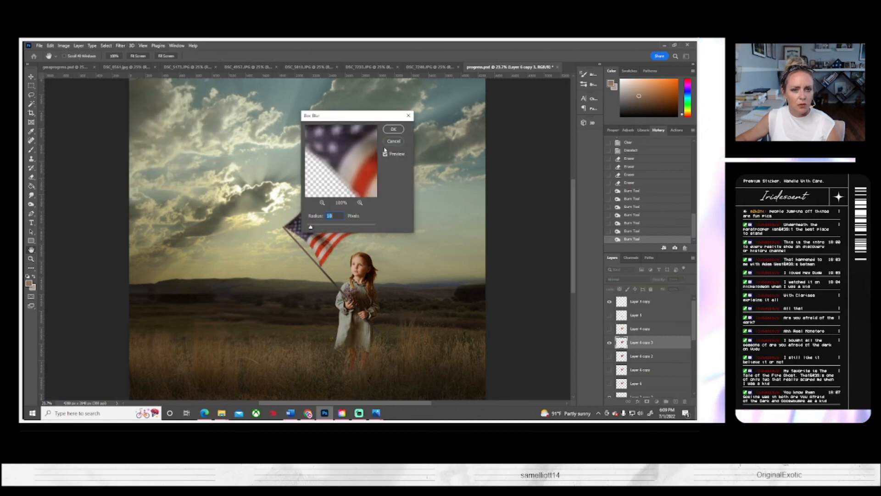
{"action": "left_click", "coordinate": [393, 141]}
Step: Soften the flag layer with a slight Gaussian Blur
{"action": "left_click", "coordinate": [120, 46]}
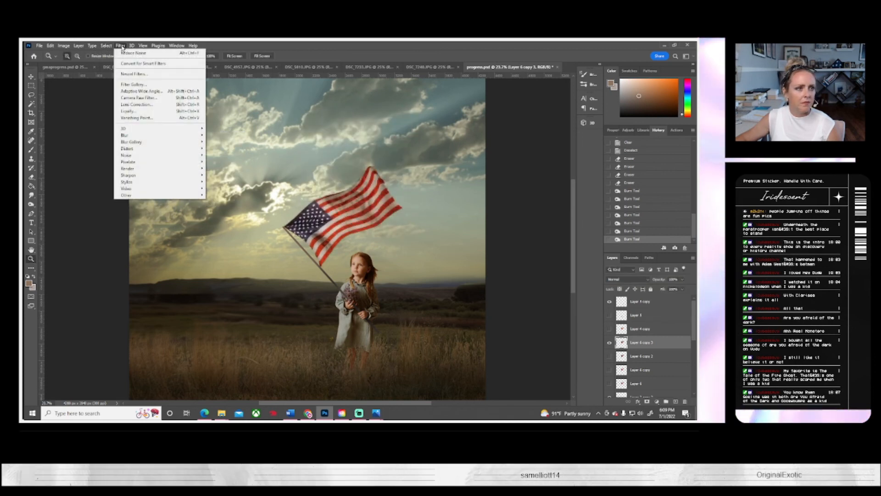
{"action": "mouse_move", "coordinate": [138, 135]}
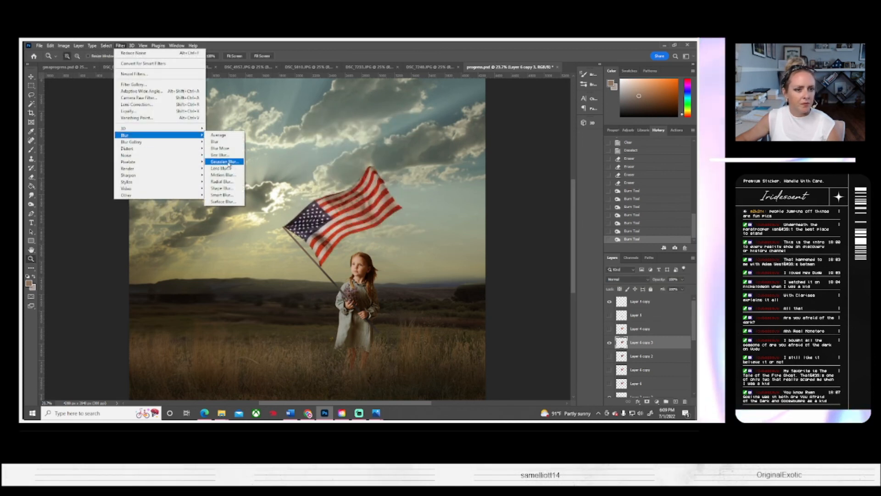
{"action": "left_click", "coordinate": [225, 161]}
{"action": "left_click_drag", "start_coordinate": [477, 231], "coordinate": [478, 232]}
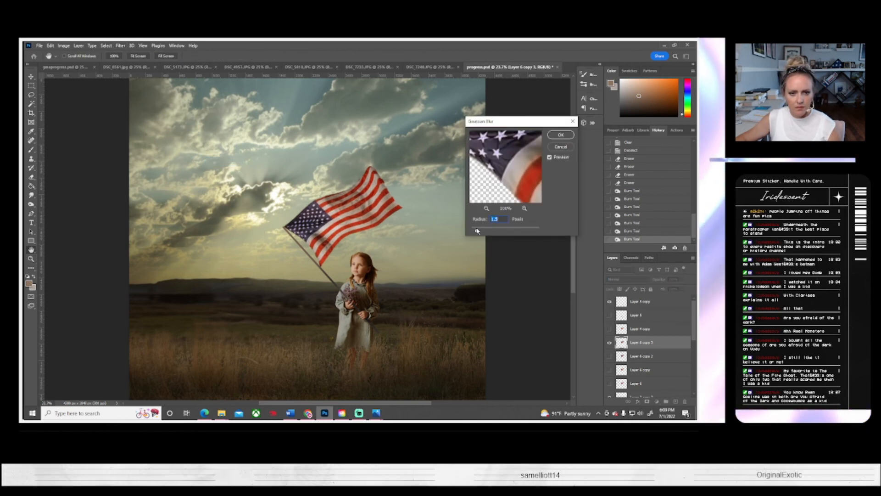
{"action": "left_click", "coordinate": [565, 137]}
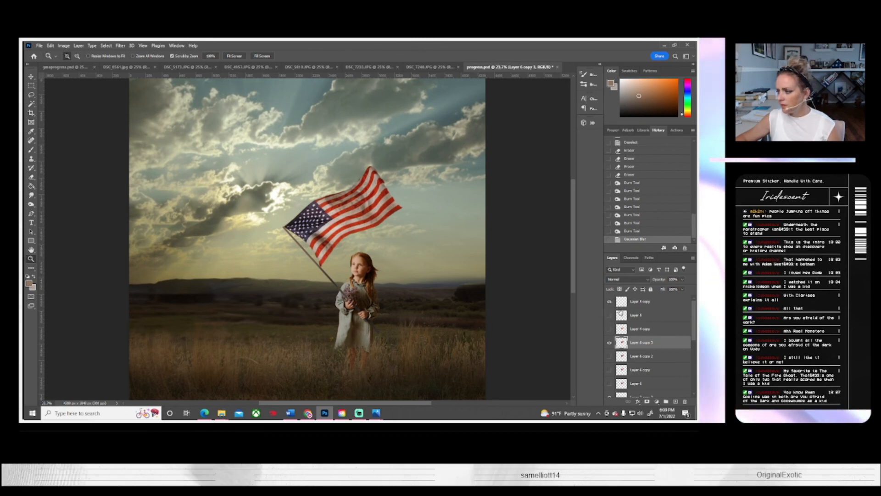
Step: Warp the flag so its upper outer corner sits lower and further in, and its outer tip stretches outward
{"action": "scroll", "coordinate": [211, 271], "scroll_direction": "up", "scroll_amount": 1}
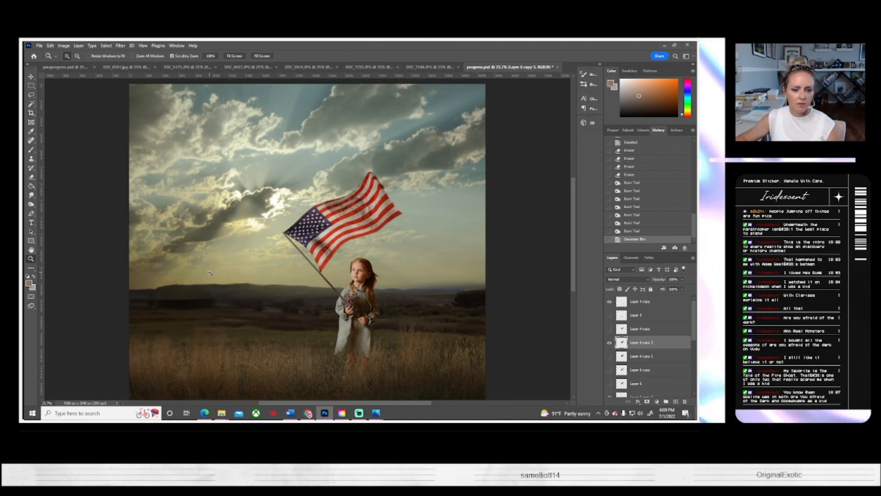
{"action": "scroll", "coordinate": [211, 271], "scroll_direction": "down", "scroll_amount": 2}
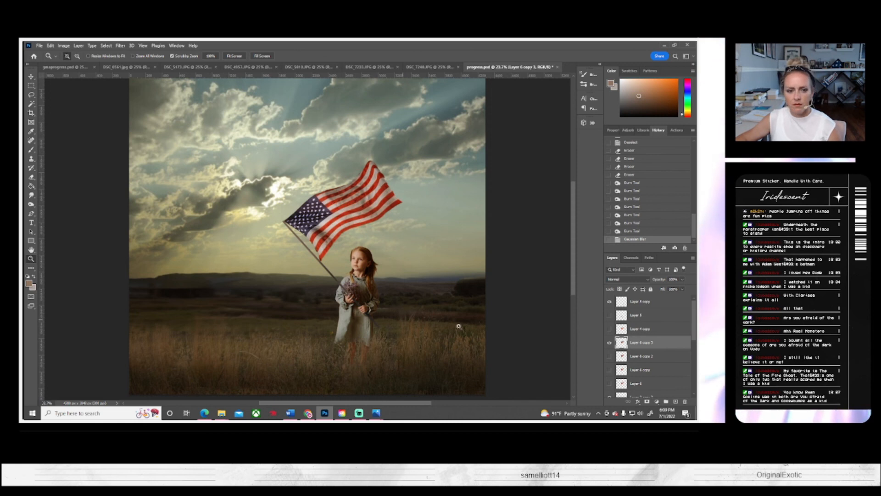
{"action": "left_click", "coordinate": [51, 45]}
{"action": "mouse_move", "coordinate": [59, 210]}
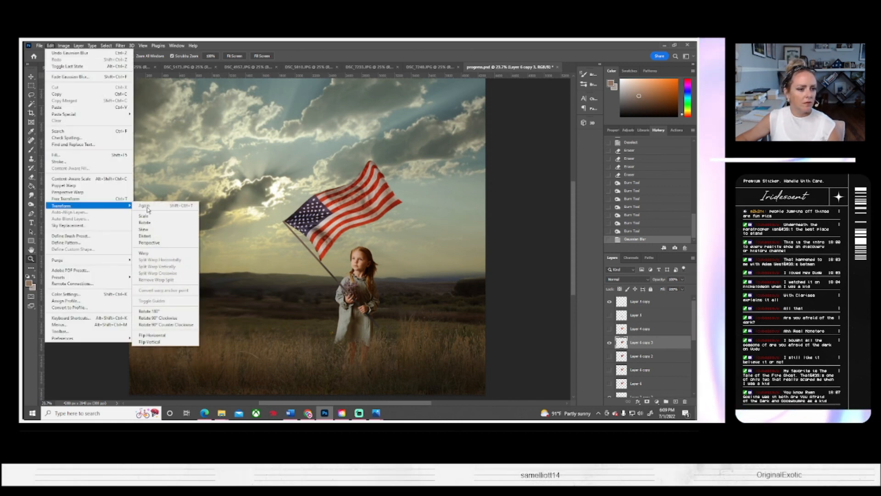
{"action": "left_click", "coordinate": [152, 256]}
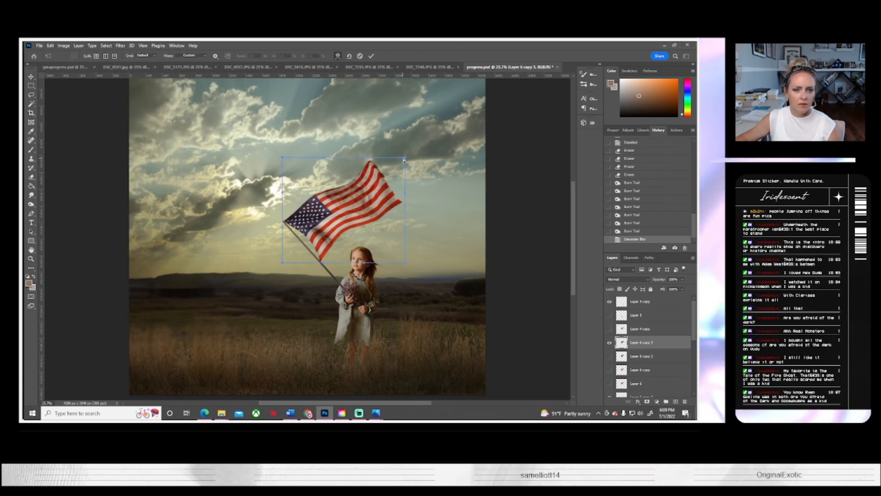
{"action": "left_click_drag", "start_coordinate": [381, 163], "coordinate": [377, 179]}
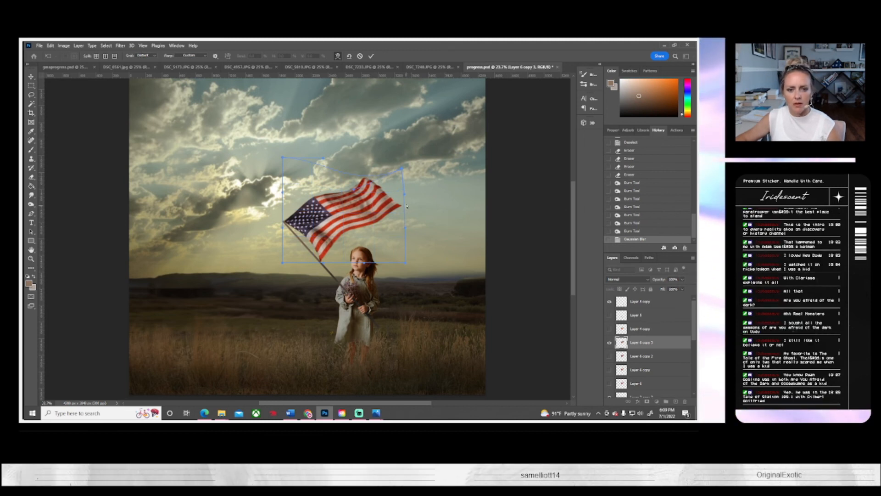
{"action": "left_click_drag", "start_coordinate": [407, 207], "coordinate": [419, 198]}
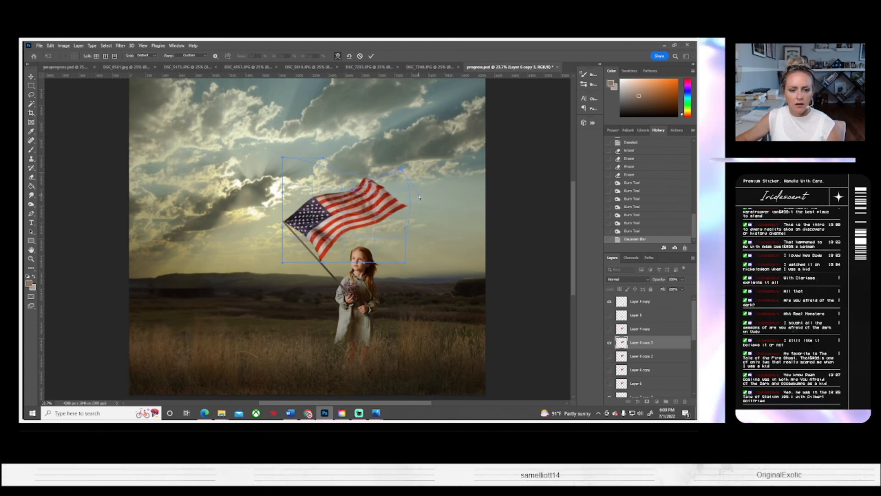
{"action": "key", "text": "Return"}
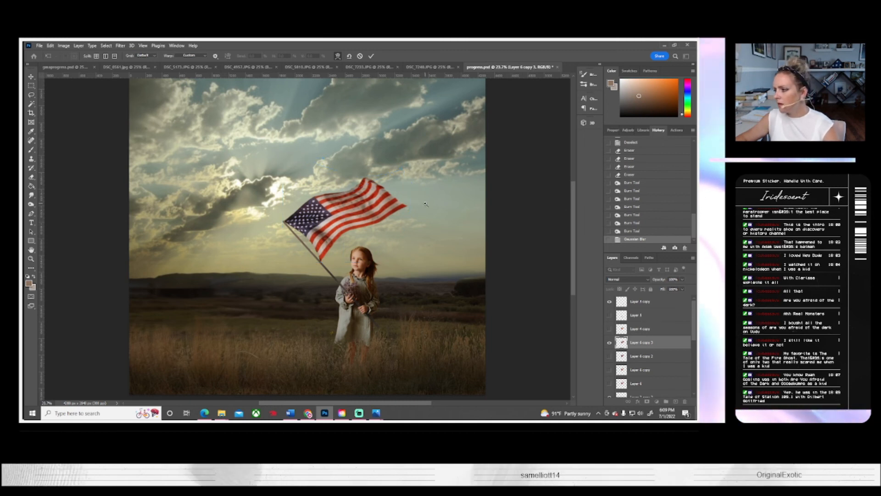
Step: Burn more midtone shadow into the warped flag's folds, from the stripes below the canton to the outer stripes near the tip
{"action": "key", "text": "z"}
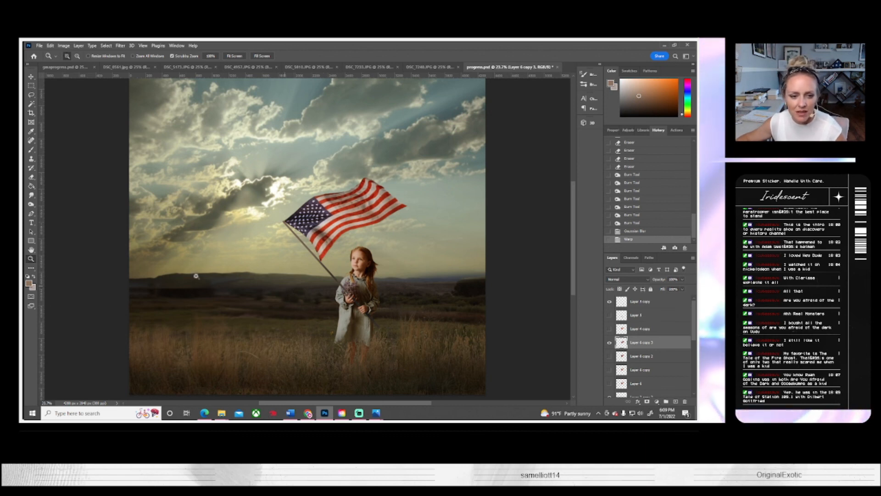
{"action": "left_click", "coordinate": [30, 205]}
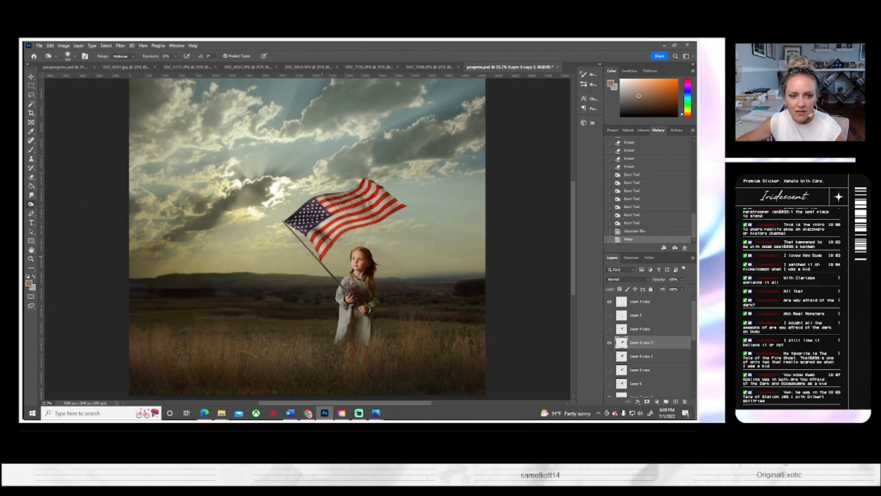
{"action": "left_click_drag", "start_coordinate": [317, 265], "coordinate": [317, 223]}
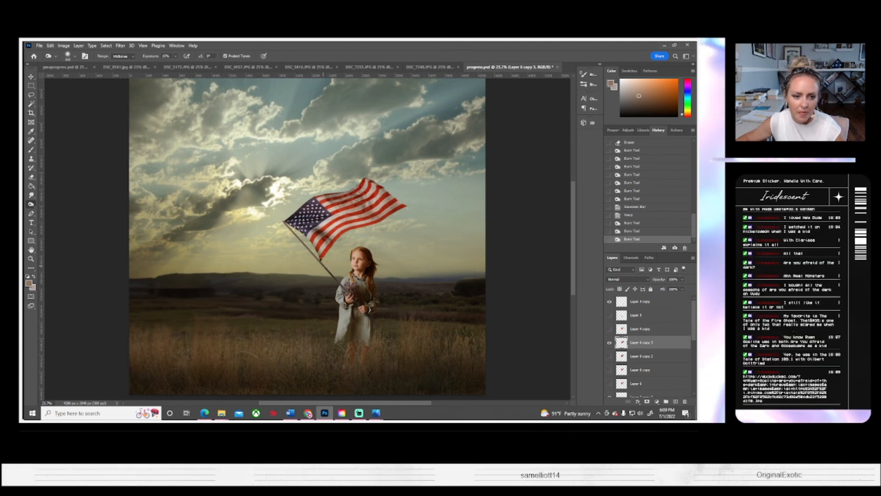
{"action": "left_click_drag", "start_coordinate": [377, 214], "coordinate": [371, 214]}
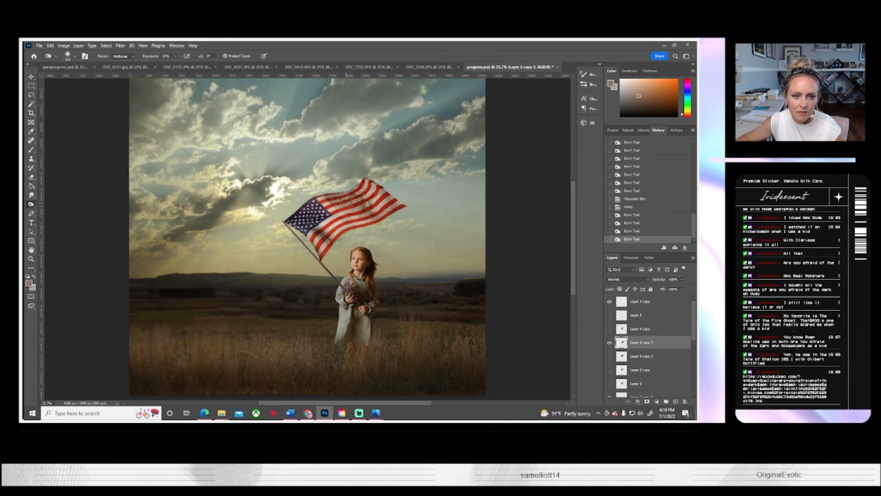
{"action": "left_click", "coordinate": [340, 198]}
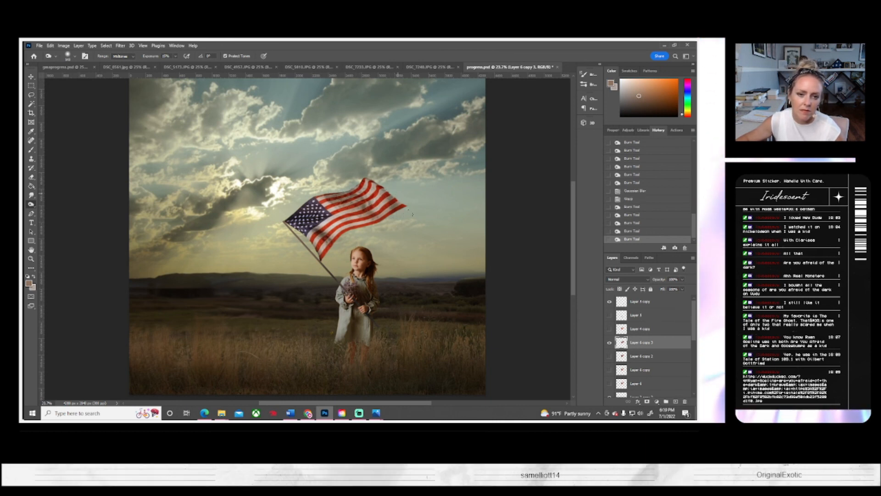
{"action": "left_click", "coordinate": [396, 211]}
{"action": "left_click", "coordinate": [390, 215]}
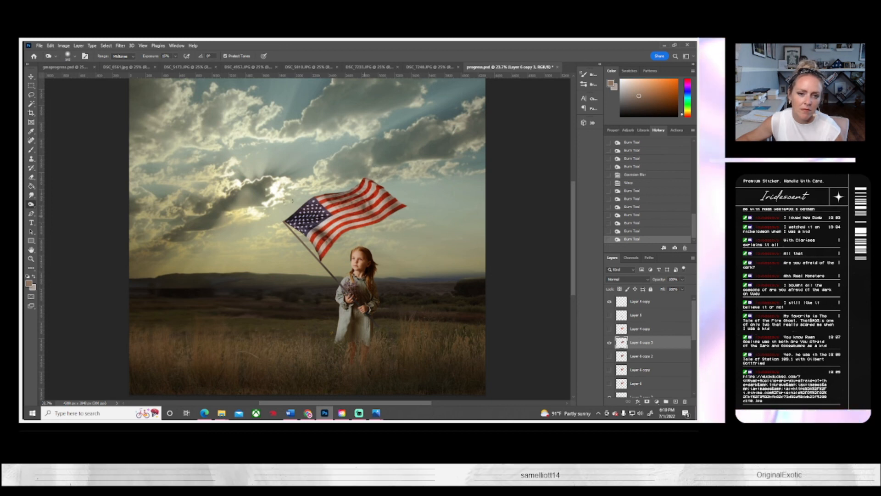
Step: Open the flag layer in the Liquify filter
{"action": "left_click", "coordinate": [121, 45]}
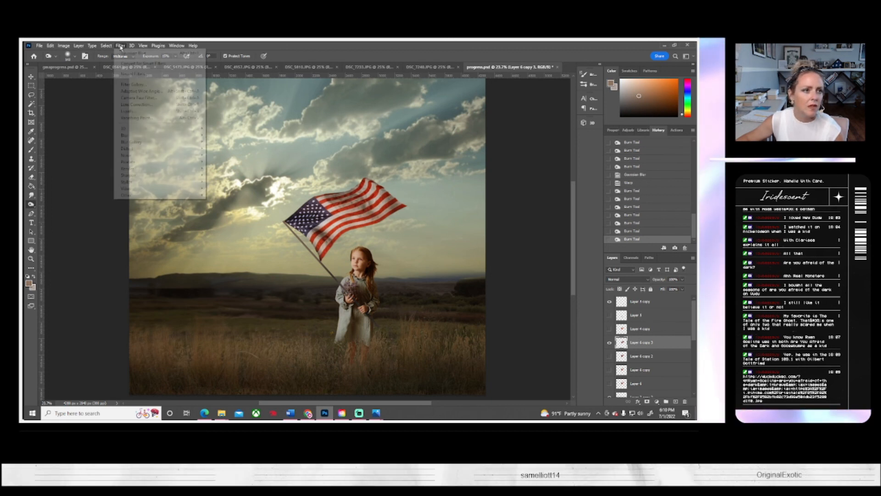
{"action": "left_click", "coordinate": [130, 112]}
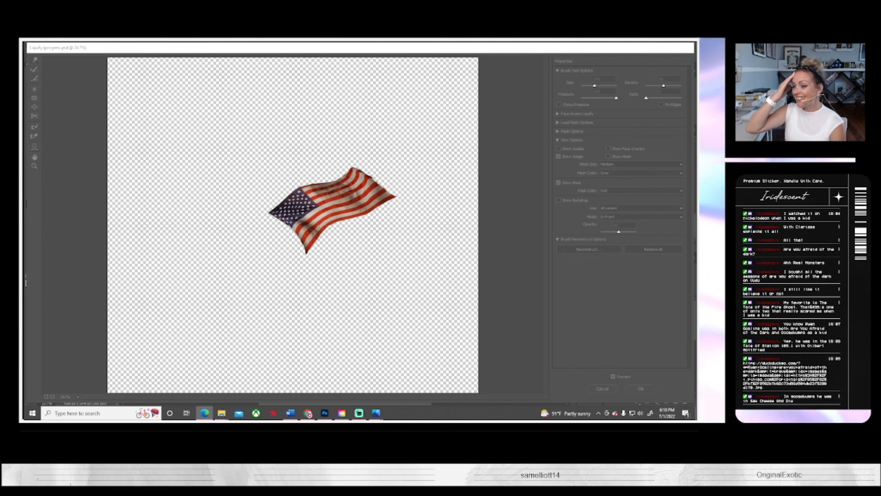
{"action": "mouse_move", "coordinate": [696, 193]}
{"action": "left_mouse_down"}
{"action": "mouse_move", "coordinate": [300, 182]}
{"action": "mouse_move", "coordinate": [110, 100]}
{"action": "left_mouse_up"}
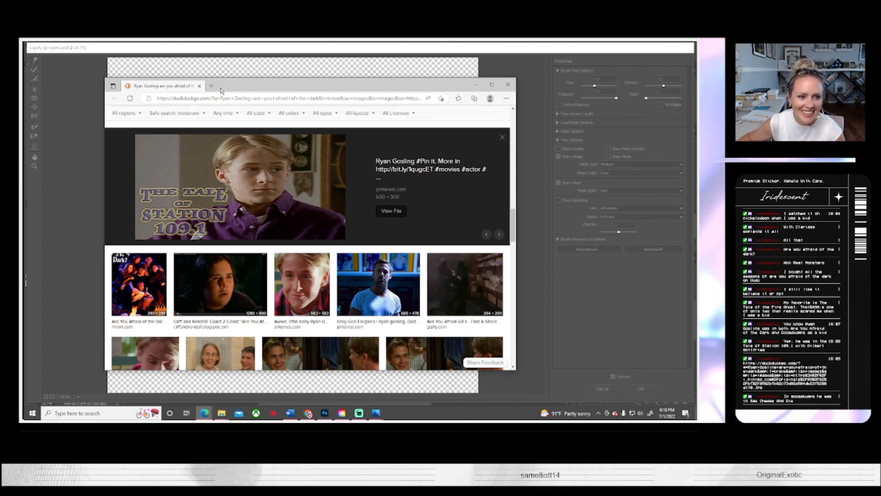
{"action": "left_click", "coordinate": [508, 84]}
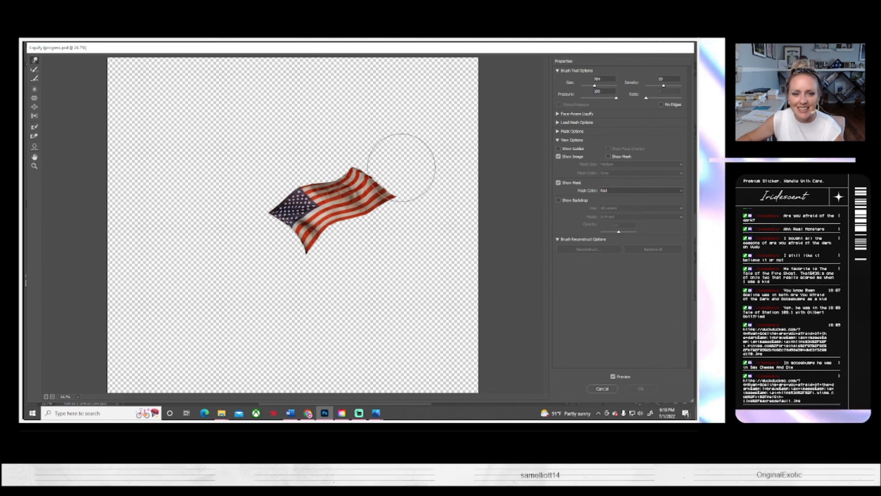
Step: Reshape the flag's upper outer corner and edge with small Forward Warp pushes, and apply the Liquify changes
{"action": "left_click_drag", "start_coordinate": [394, 162], "coordinate": [389, 154]}
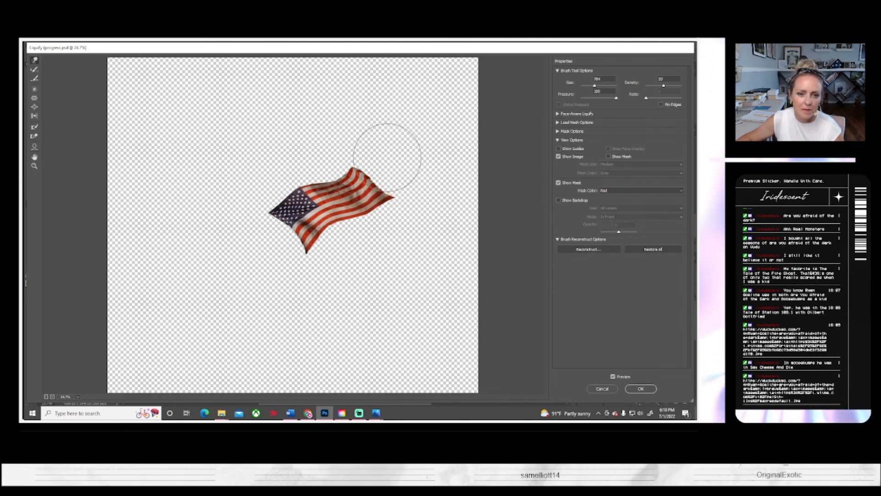
{"action": "key", "text": "alt"}
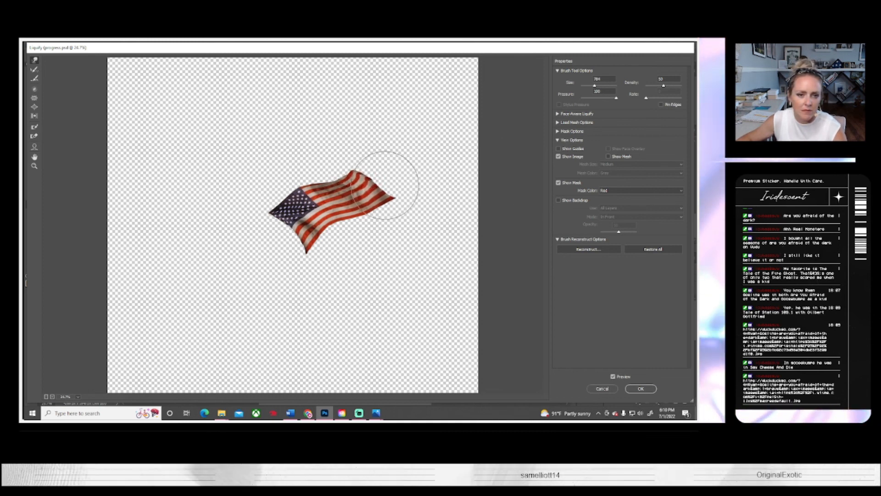
{"action": "left_click", "coordinate": [645, 389]}
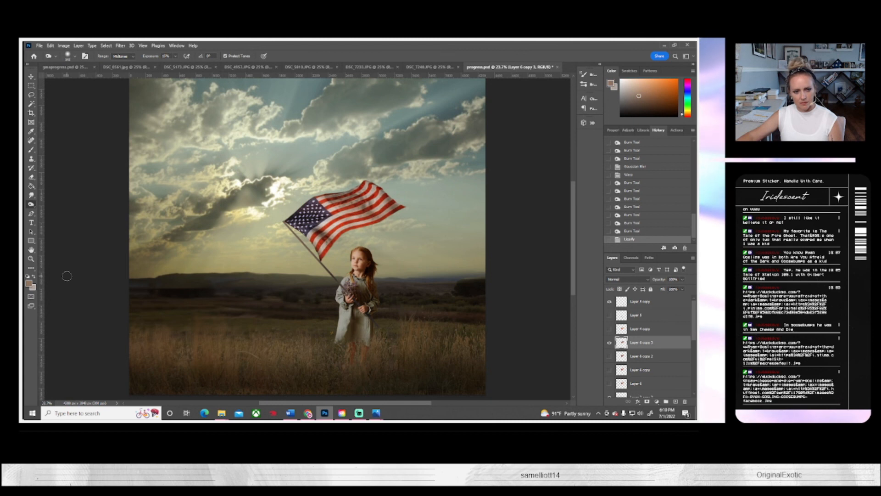
Step: Save the composite as progress.psd with Maximize Compatibility enabled
{"action": "scroll", "coordinate": [429, 300], "scroll_direction": "down", "scroll_amount": 2}
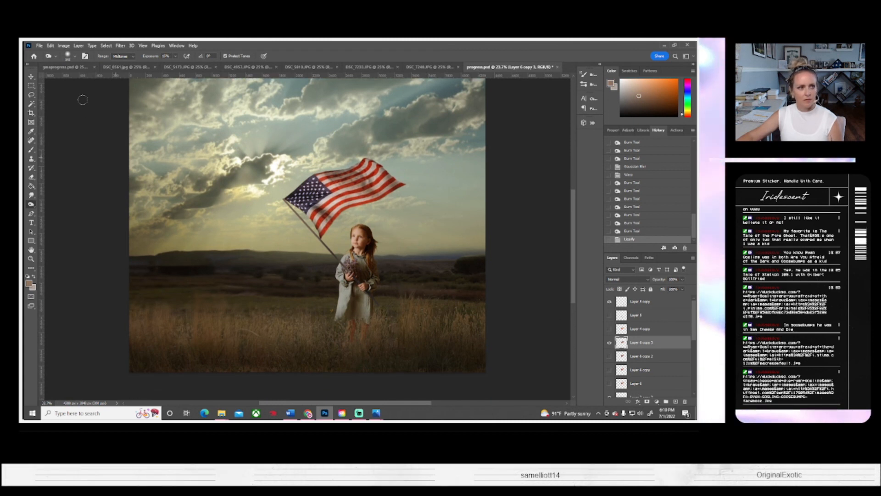
{"action": "left_click", "coordinate": [43, 46]}
{"action": "left_click", "coordinate": [53, 129]}
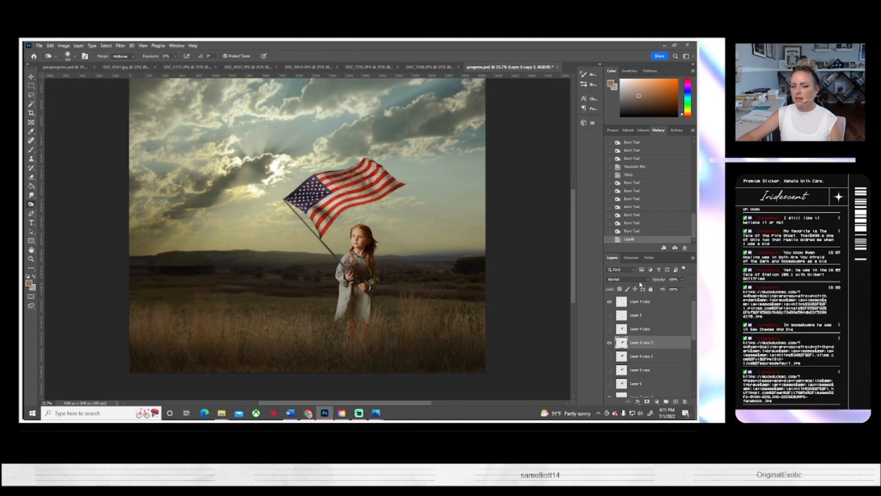
{"action": "key", "text": "ctrl+s"}
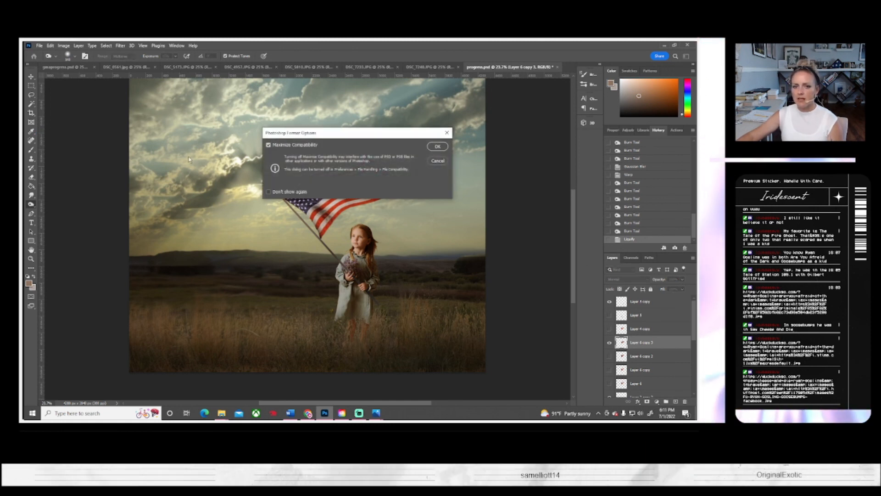
{"action": "left_click", "coordinate": [436, 146]}
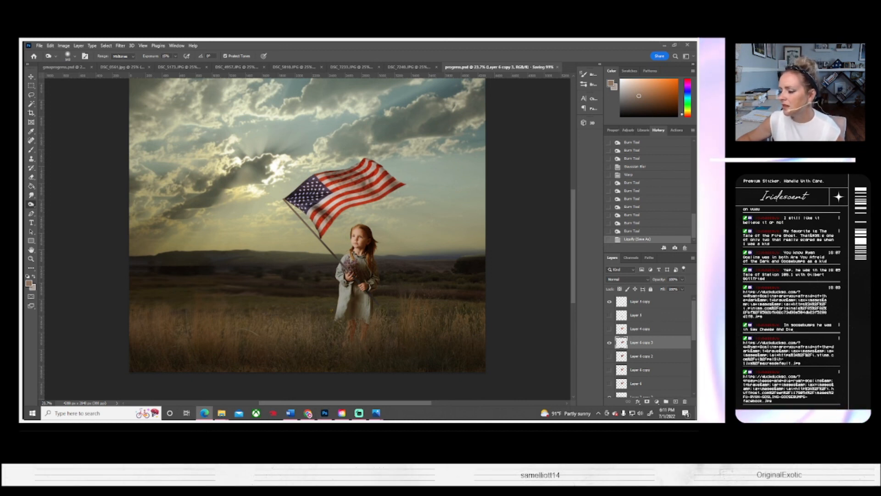
{"action": "left_click_drag", "start_coordinate": [696, 106], "coordinate": [189, 97]}
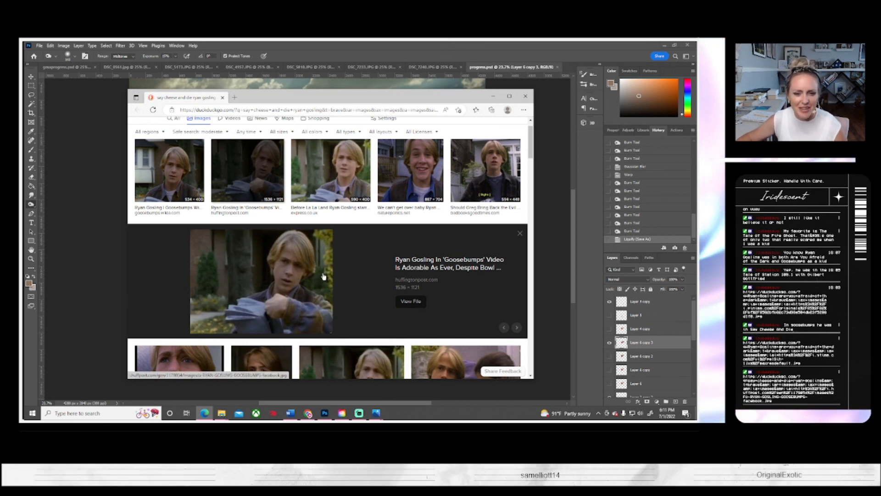
{"action": "scroll", "coordinate": [326, 268], "scroll_direction": "down", "scroll_amount": 3}
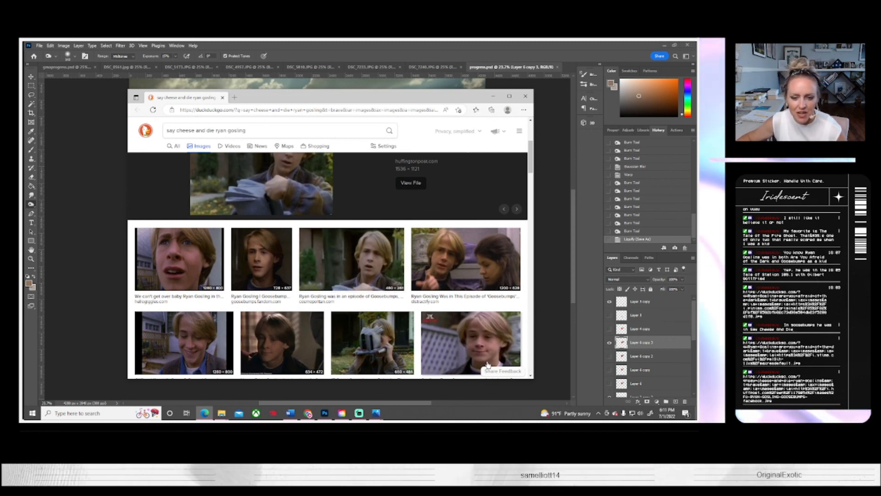
{"action": "scroll", "coordinate": [337, 217], "scroll_direction": "up", "scroll_amount": 3}
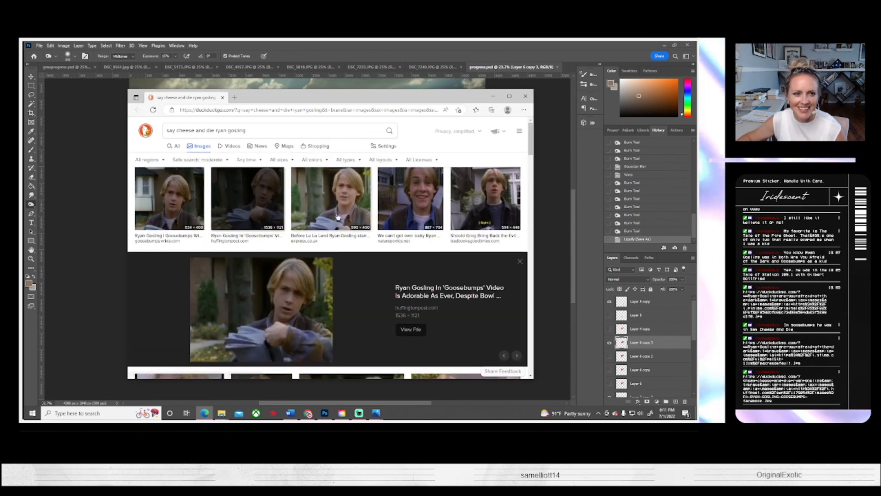
Step: Close the image search browser and flatten the composite into one layer, discarding the hidden layers
{"action": "left_click", "coordinate": [525, 96]}
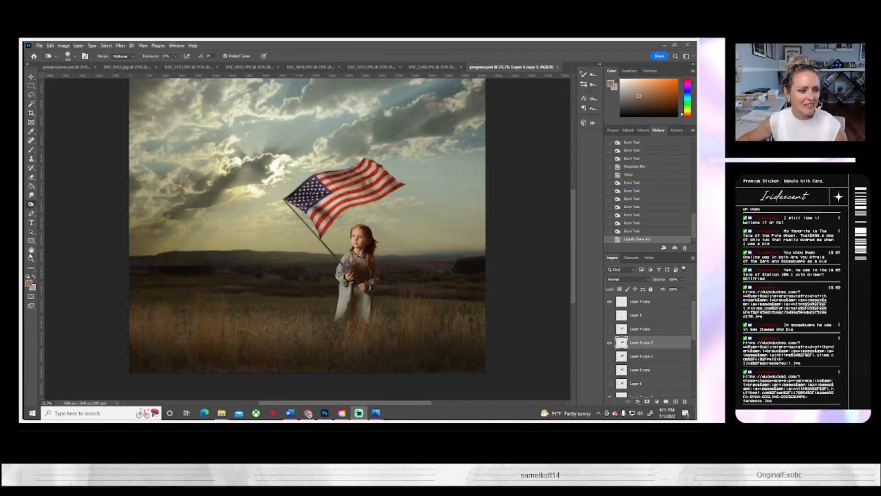
{"action": "left_click", "coordinate": [81, 46]}
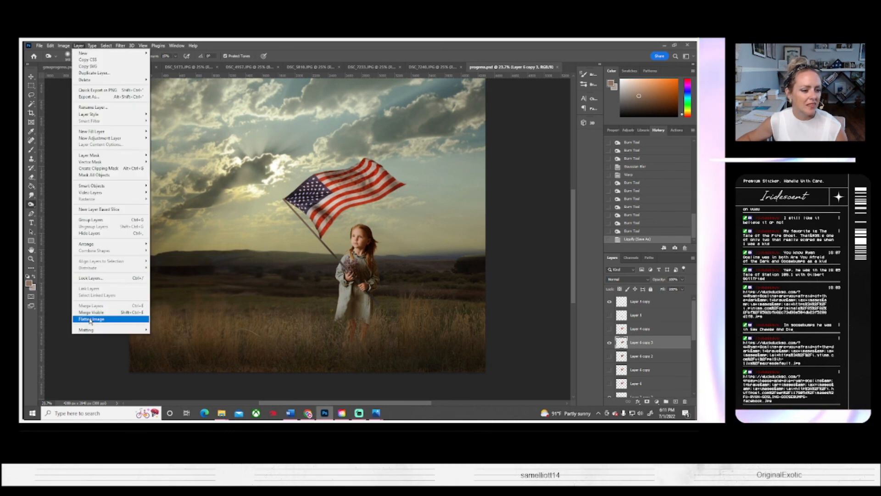
{"action": "left_click", "coordinate": [112, 316]}
{"action": "left_click", "coordinate": [328, 180]}
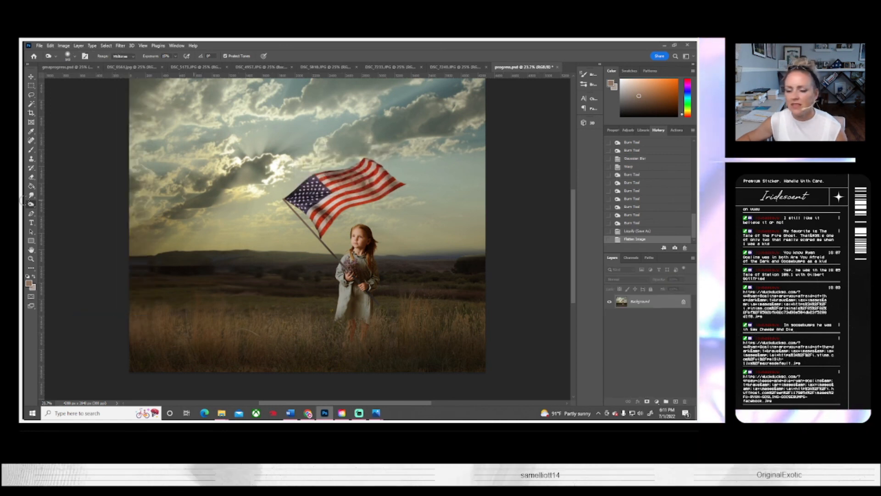
Step: Duplicate the flattened Background layer as Background copy
{"action": "right_click", "coordinate": [634, 304]}
{"action": "left_click", "coordinate": [645, 320]}
{"action": "left_click", "coordinate": [401, 139]}
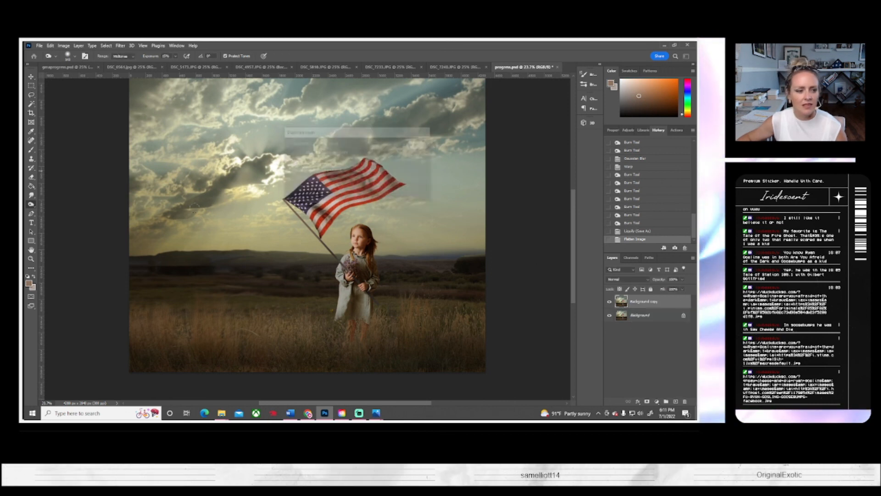
Step: Darken the Background copy layer with a Brightness/Contrast adjustment, lowering its brightness and leaving Contrast at 0
{"action": "key", "text": "z"}
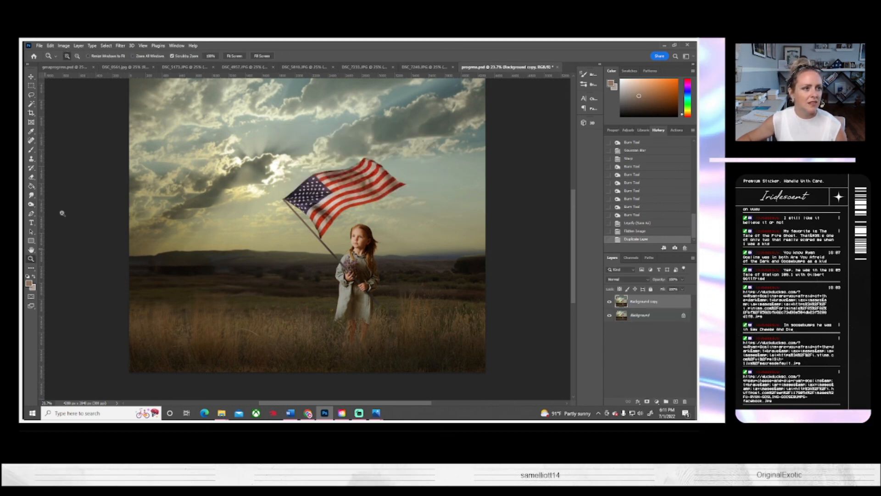
{"action": "left_click", "coordinate": [270, 235], "text": "alt"}
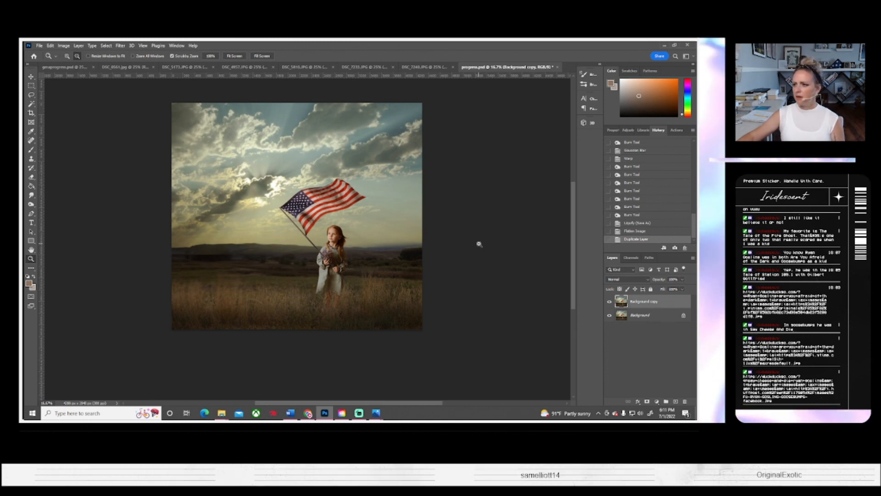
{"action": "scroll", "coordinate": [478, 242], "scroll_direction": "up", "scroll_amount": 2}
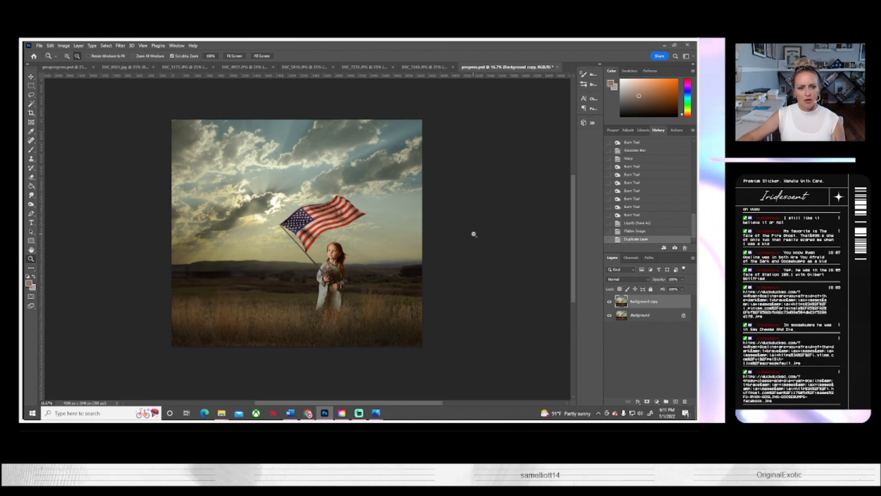
{"action": "left_click", "coordinate": [64, 45]}
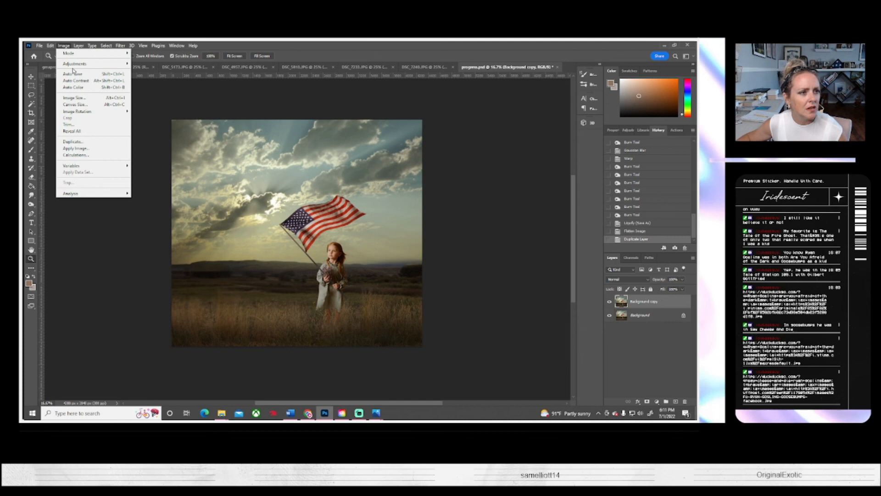
{"action": "mouse_move", "coordinate": [73, 64]}
{"action": "left_click", "coordinate": [154, 64]}
{"action": "left_click_drag", "start_coordinate": [540, 141], "coordinate": [529, 146]}
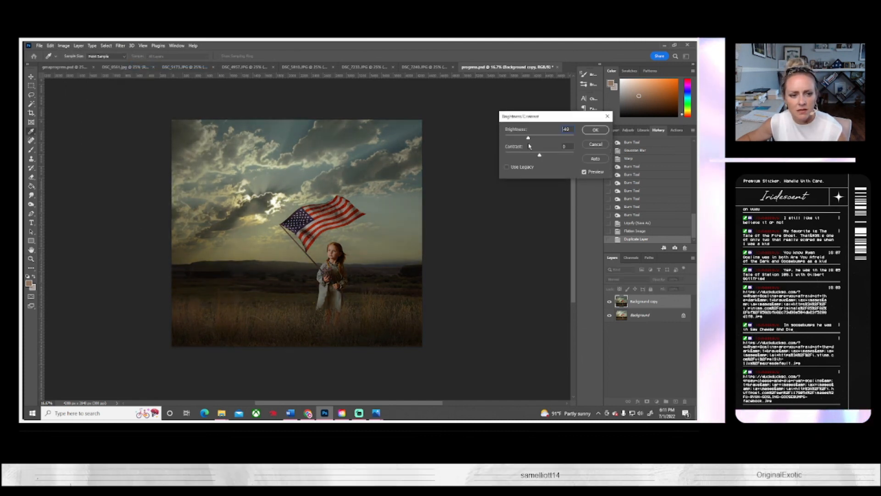
{"action": "left_click", "coordinate": [595, 130]}
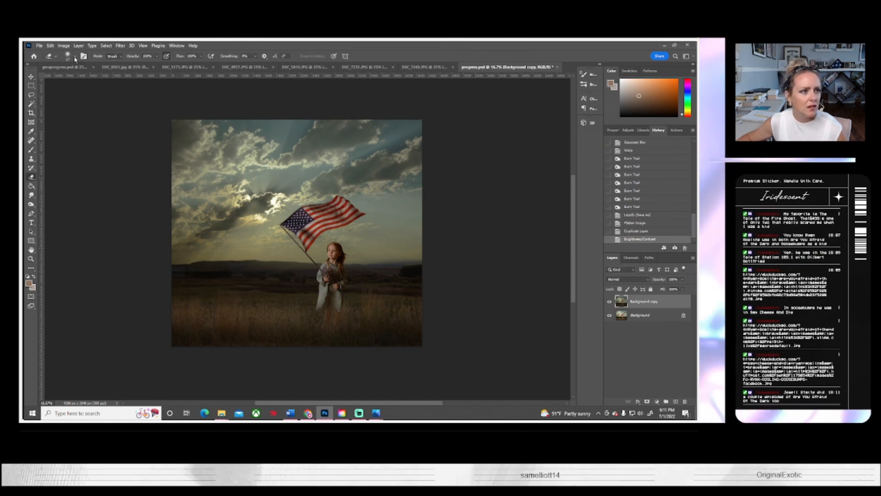
Step: Try to erase the darkened copy over the girl with a soft round Eraser
{"action": "left_click", "coordinate": [75, 57]}
{"action": "left_click", "coordinate": [329, 255]}
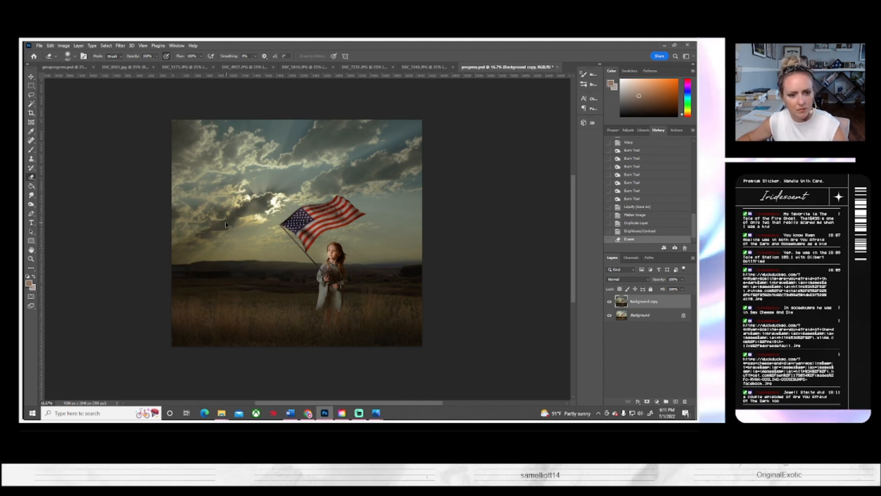
{"action": "key", "text": "ctrl+z"}
Step: Enlarge the soft round Eraser and try erasing the darkened copy around the girl at 100% opacity
{"action": "left_click", "coordinate": [75, 56]}
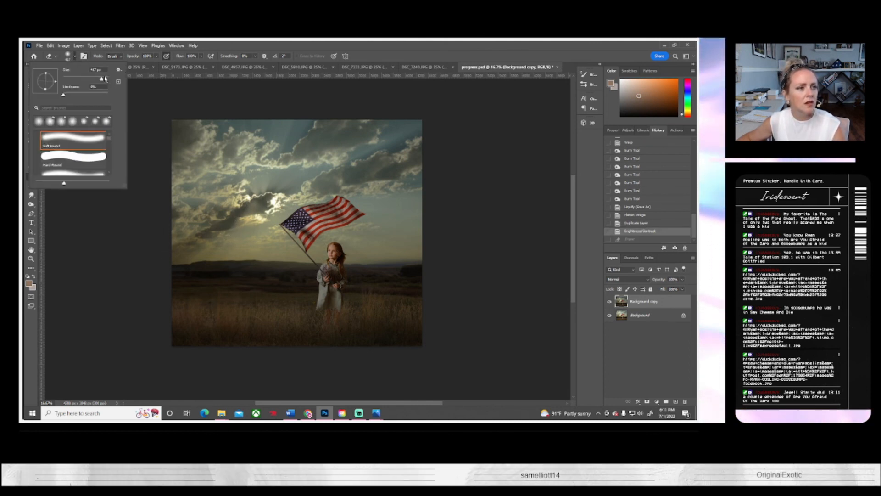
{"action": "left_click", "coordinate": [105, 78]}
{"action": "left_click_drag", "start_coordinate": [328, 257], "coordinate": [162, 122]}
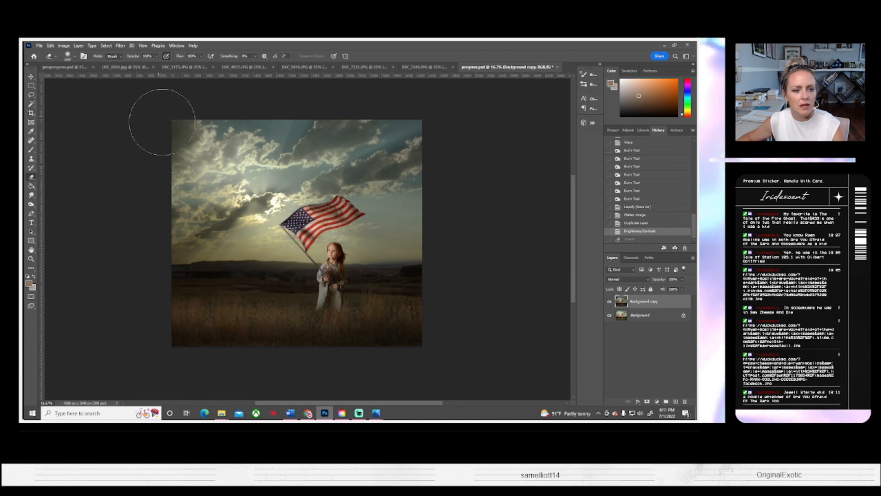
{"action": "key", "text": "ctrl+z"}
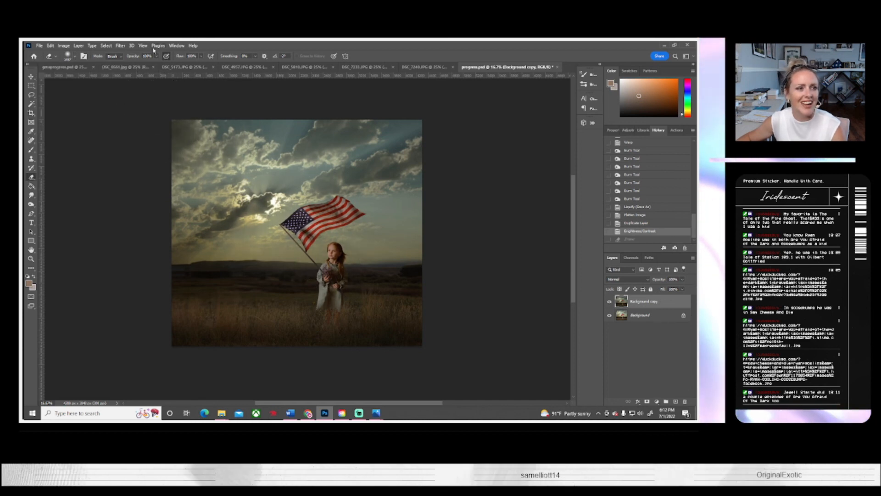
Step: Lower the Eraser opacity to 47% and softly erase the darkened copy around the girl and flag
{"action": "left_click", "coordinate": [156, 56]}
{"action": "left_click", "coordinate": [139, 65]}
{"action": "mouse_move", "coordinate": [304, 255]}
{"action": "left_mouse_down"}
{"action": "mouse_move", "coordinate": [333, 271]}
{"action": "mouse_move", "coordinate": [267, 213]}
{"action": "mouse_move", "coordinate": [320, 271]}
{"action": "left_mouse_up"}
{"action": "mouse_move", "coordinate": [208, 293]}
{"action": "left_mouse_down"}
{"action": "mouse_move", "coordinate": [253, 289]}
{"action": "mouse_move", "coordinate": [206, 293]}
{"action": "left_mouse_up"}
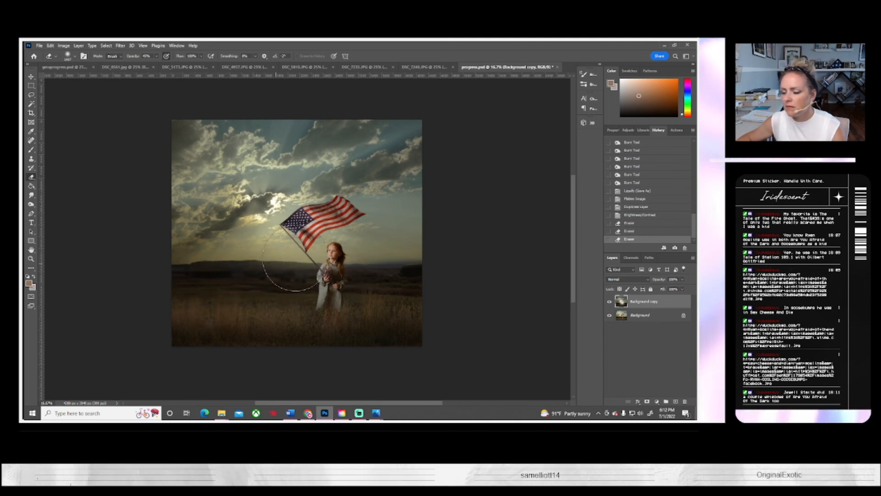
{"action": "left_click_drag", "start_coordinate": [348, 277], "coordinate": [316, 272]}
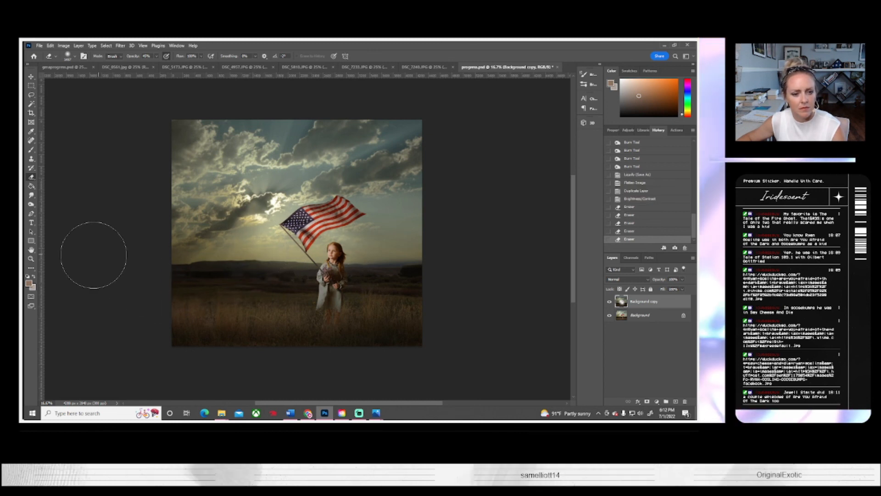
Step: Shift the Background copy layer toward warmer tones with a Color Balance adjustment
{"action": "left_click", "coordinate": [34, 260]}
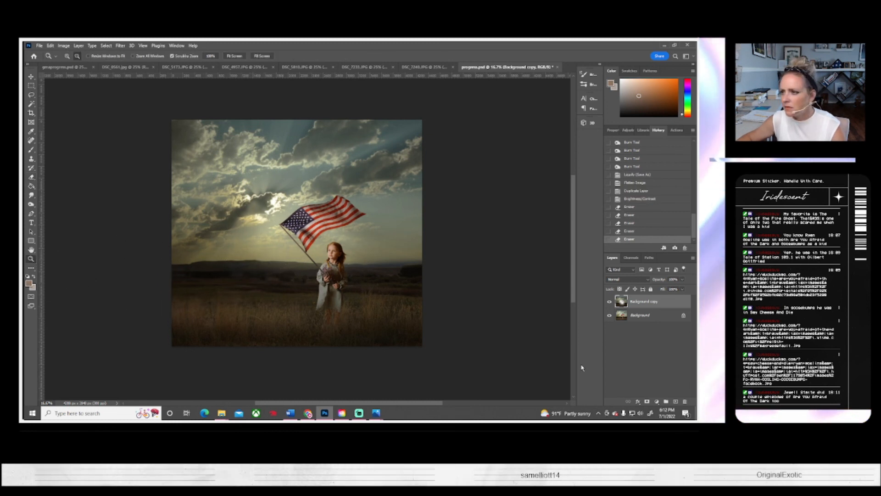
{"action": "left_click", "coordinate": [64, 45]}
{"action": "mouse_move", "coordinate": [75, 65]}
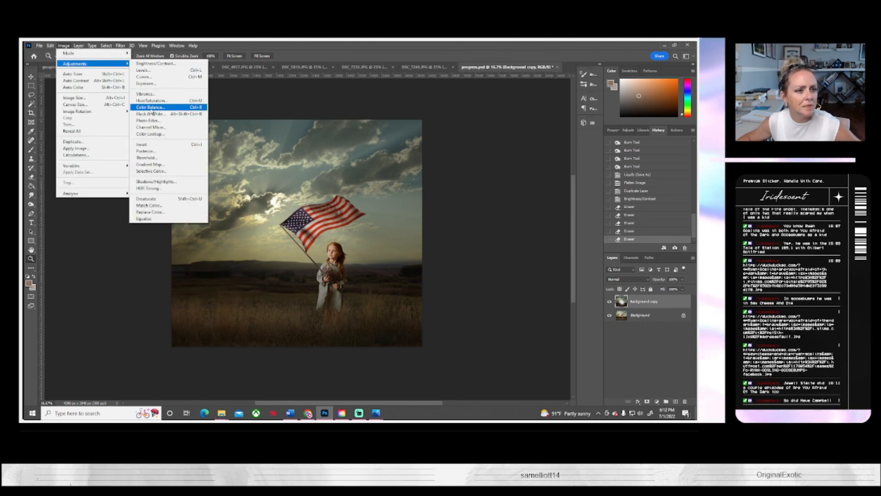
{"action": "left_click", "coordinate": [152, 109]}
{"action": "left_click_drag", "start_coordinate": [583, 165], "coordinate": [573, 182]}
{"action": "left_click", "coordinate": [651, 146]}
Step: Check the warmed composite at different magnifications and flatten it into a single Background layer
{"action": "key", "text": "z"}
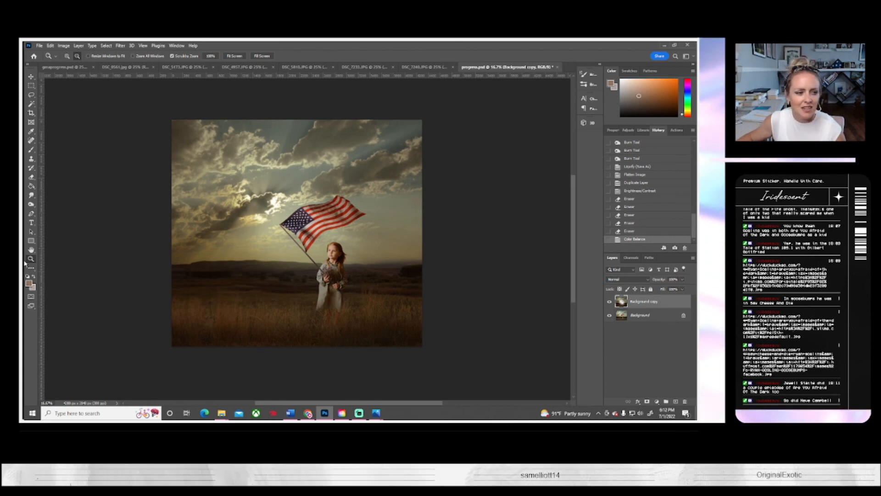
{"action": "left_click", "coordinate": [234, 56]}
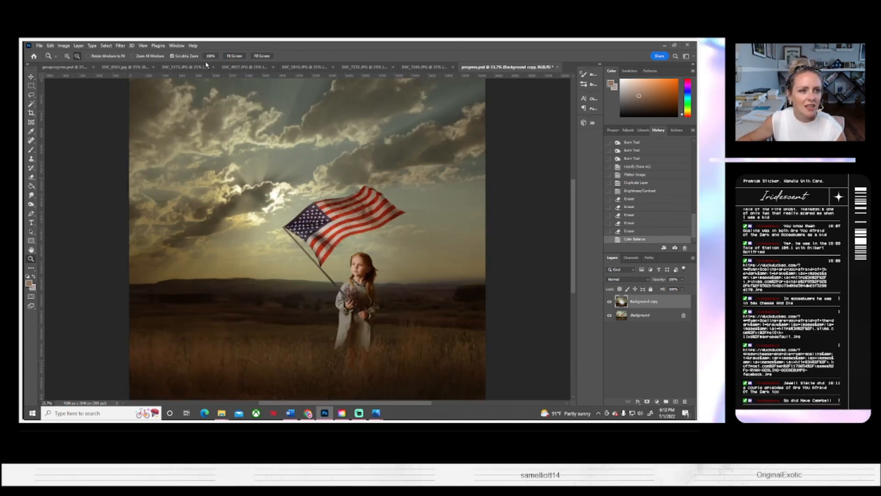
{"action": "left_click", "coordinate": [340, 238], "text": "alt"}
{"action": "left_click", "coordinate": [339, 237], "text": "alt"}
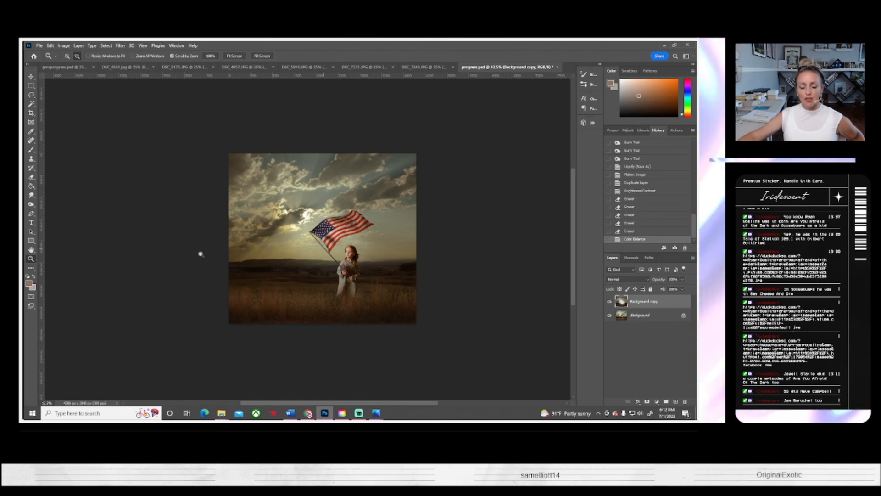
{"action": "left_click", "coordinate": [78, 45]}
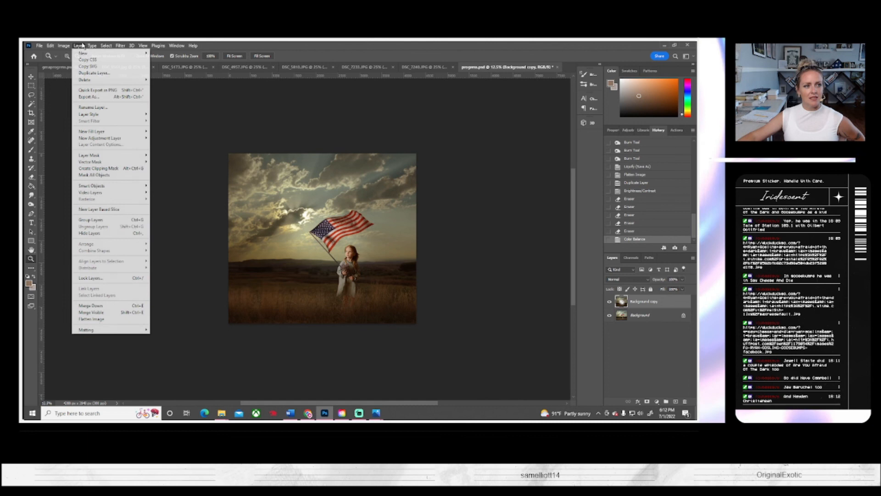
{"action": "left_click", "coordinate": [100, 318]}
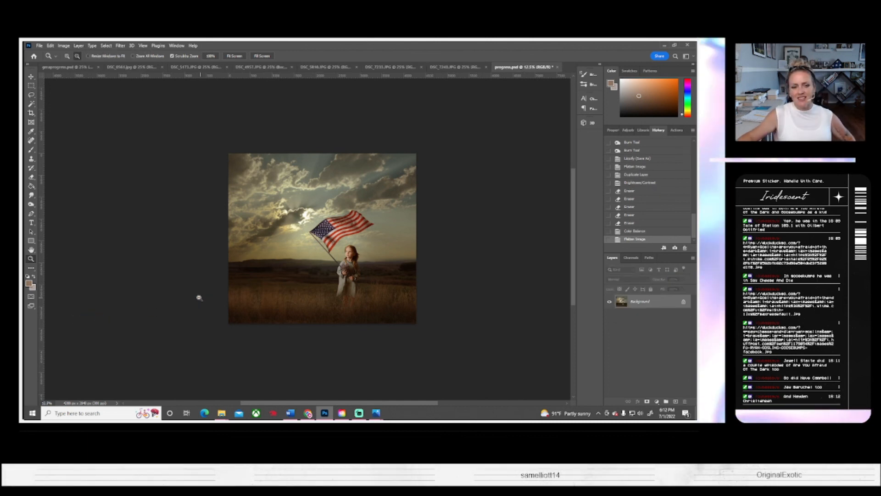
Step: Save the flattened composite as a JPEG at quality 10 (Maximum) with the Baseline ("Standard") format
{"action": "left_click", "coordinate": [38, 45]}
{"action": "left_click", "coordinate": [57, 131]}
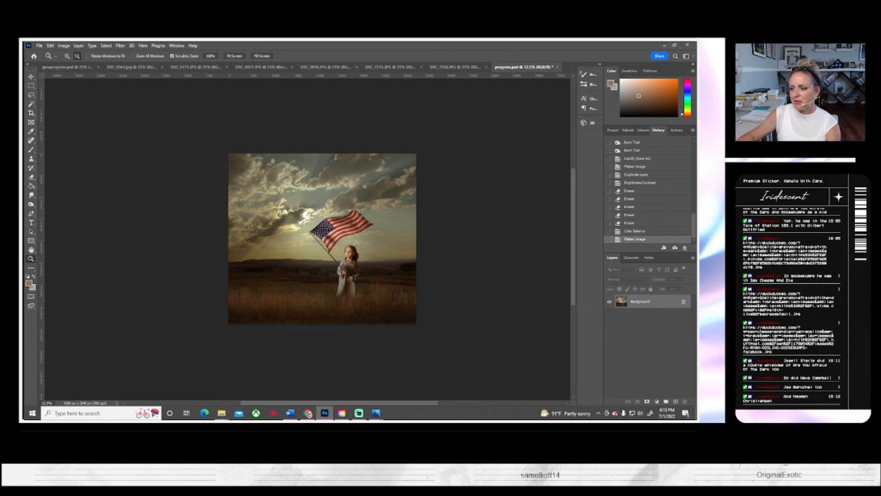
{"action": "left_click", "coordinate": [398, 136]}
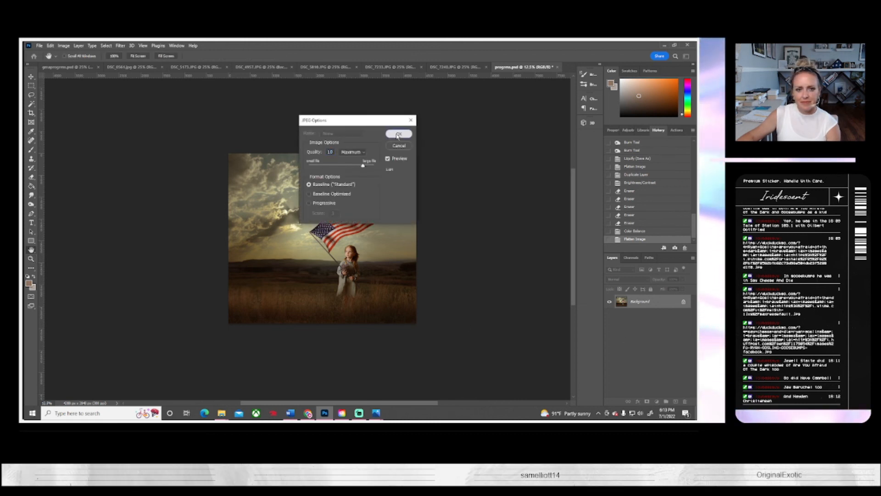
{"action": "key", "text": "z"}
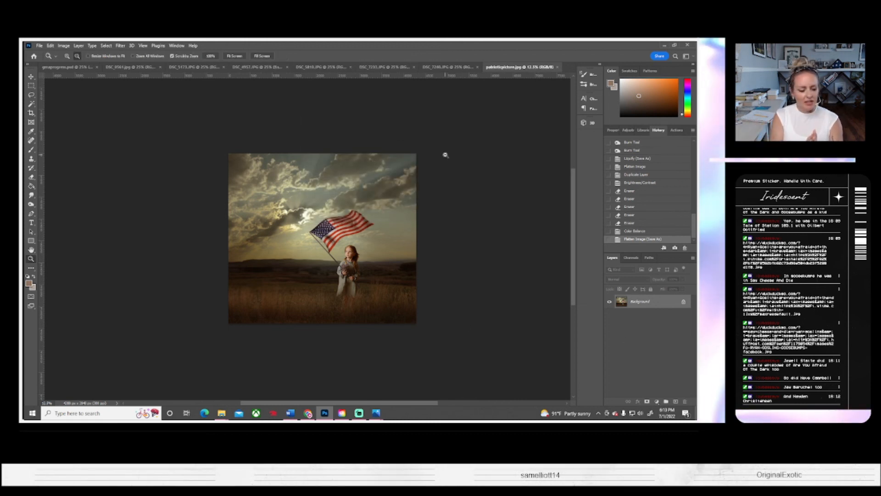